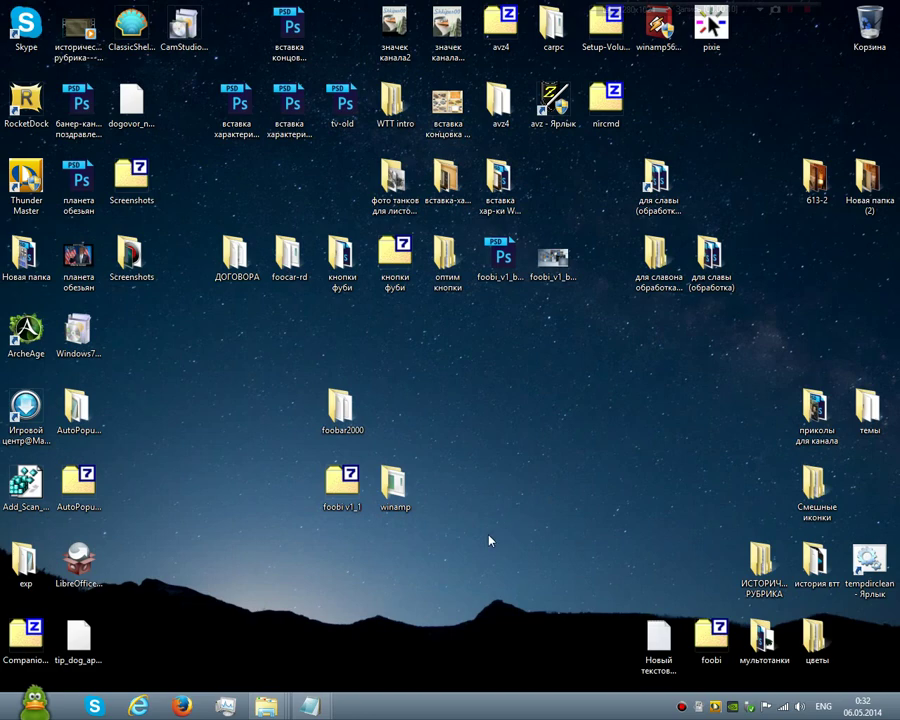
Open the foobar2000 folder on the desktop and launch the foobar2000 application, placing its window over the folder
double_click(339, 408)
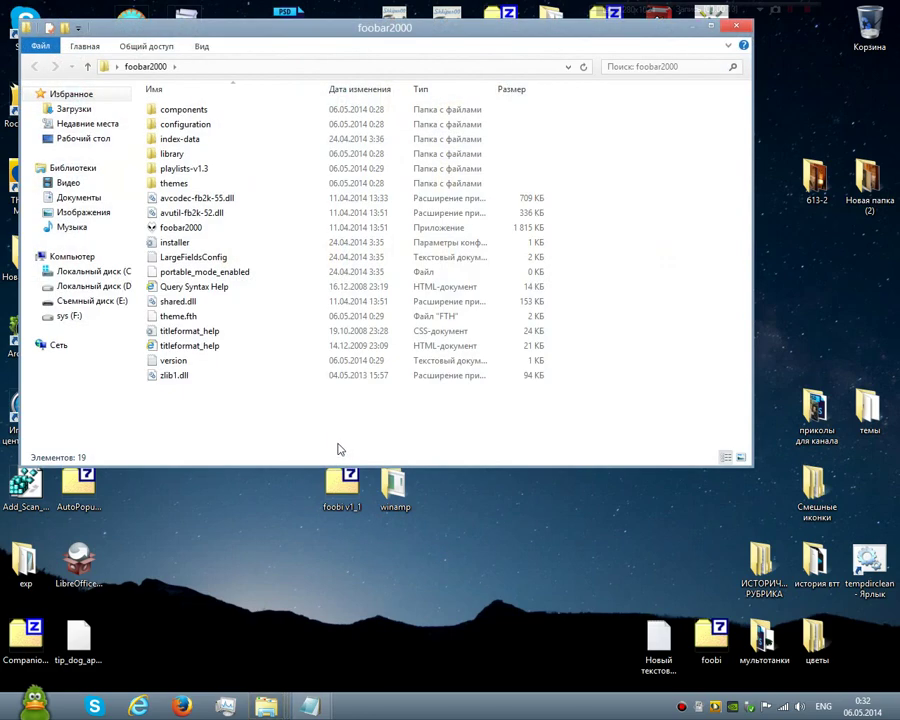
drag(326, 31, 386, 159)
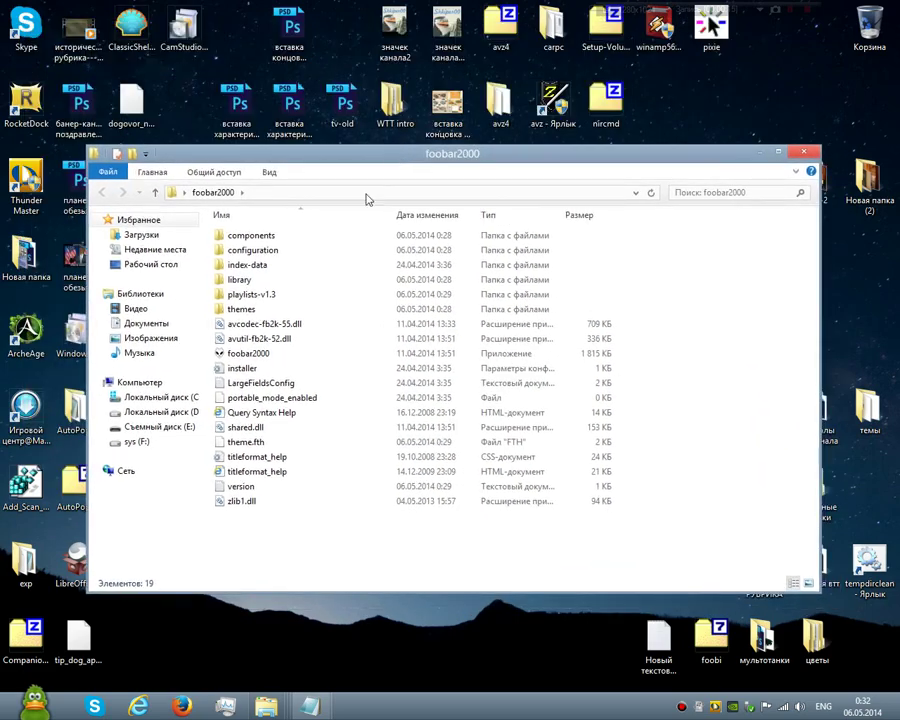
double_click(259, 357)
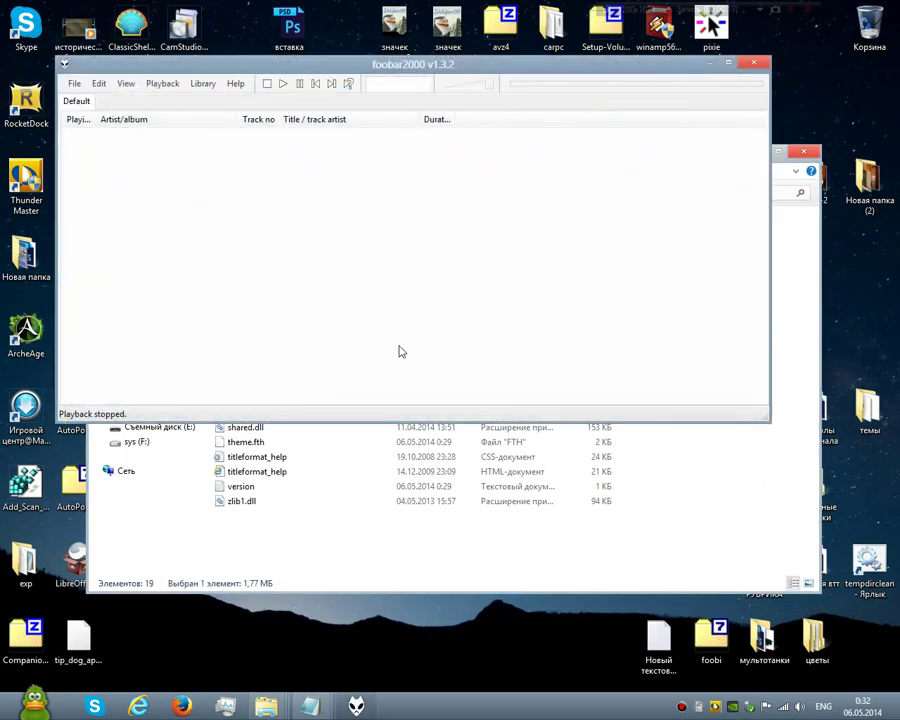
drag(430, 72, 474, 193)
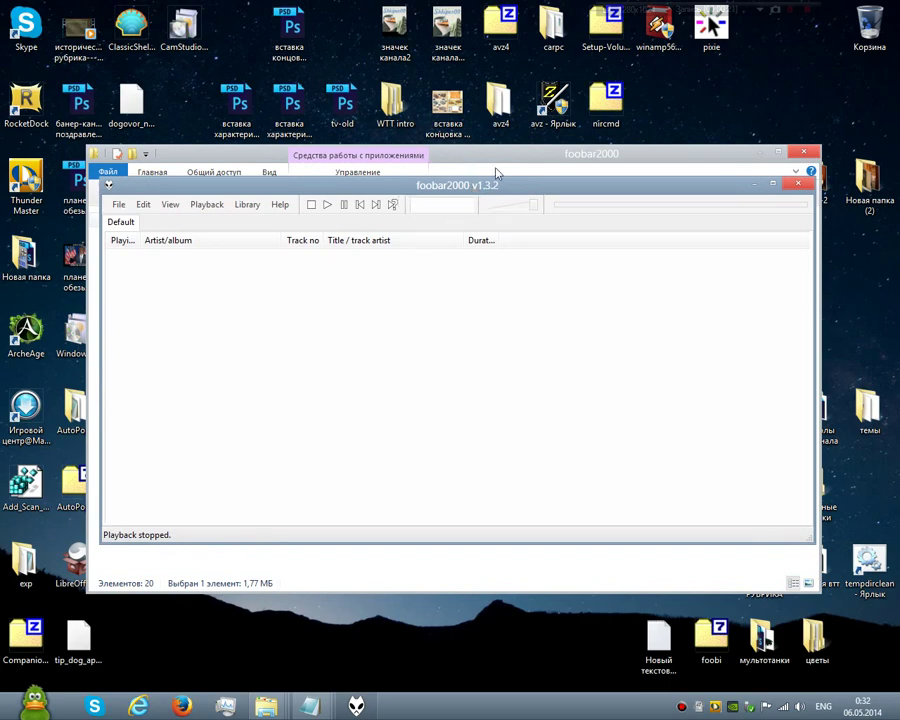
Check the version information of foobar2000, then close the player and its folder
click(280, 204)
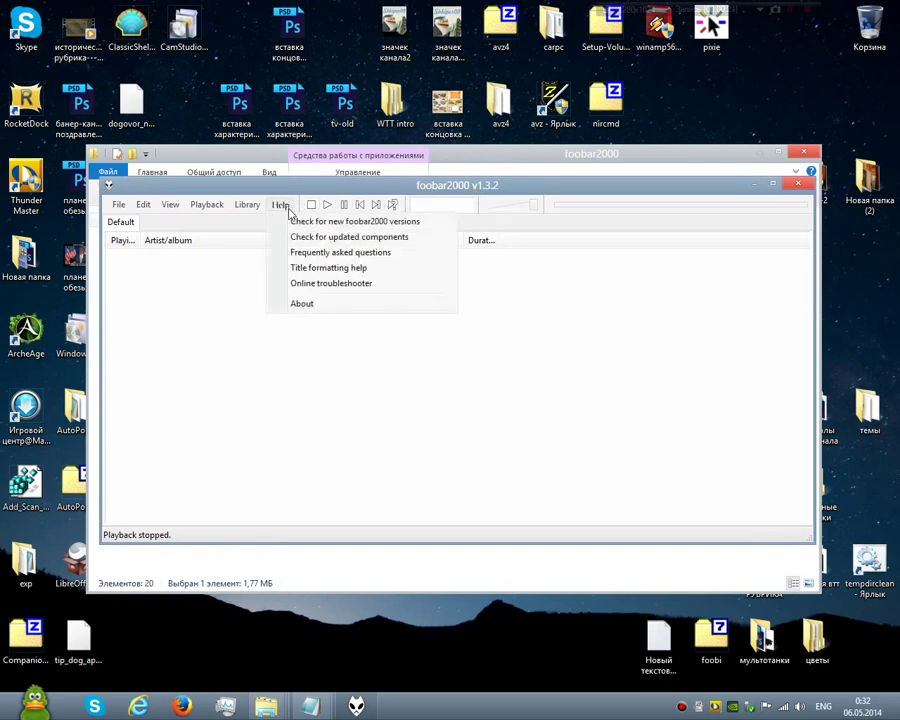
click(328, 302)
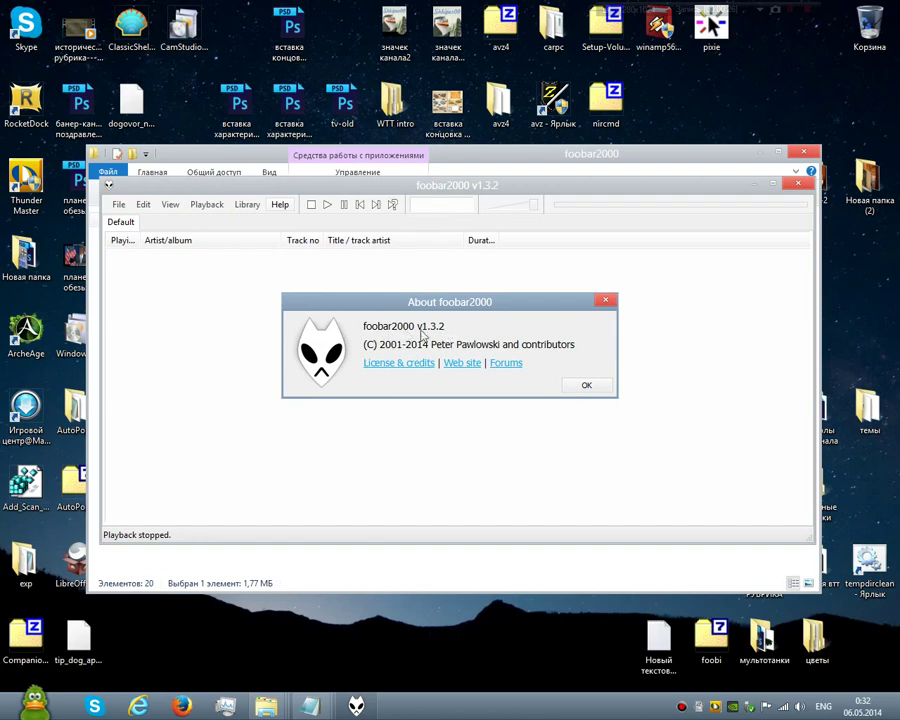
click(582, 385)
click(797, 184)
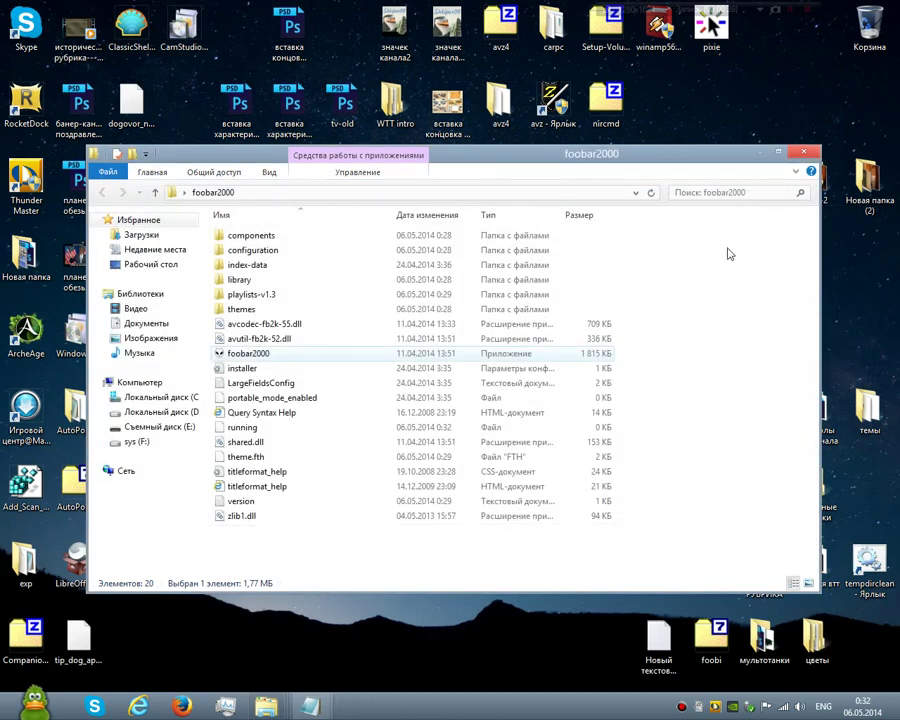
click(803, 152)
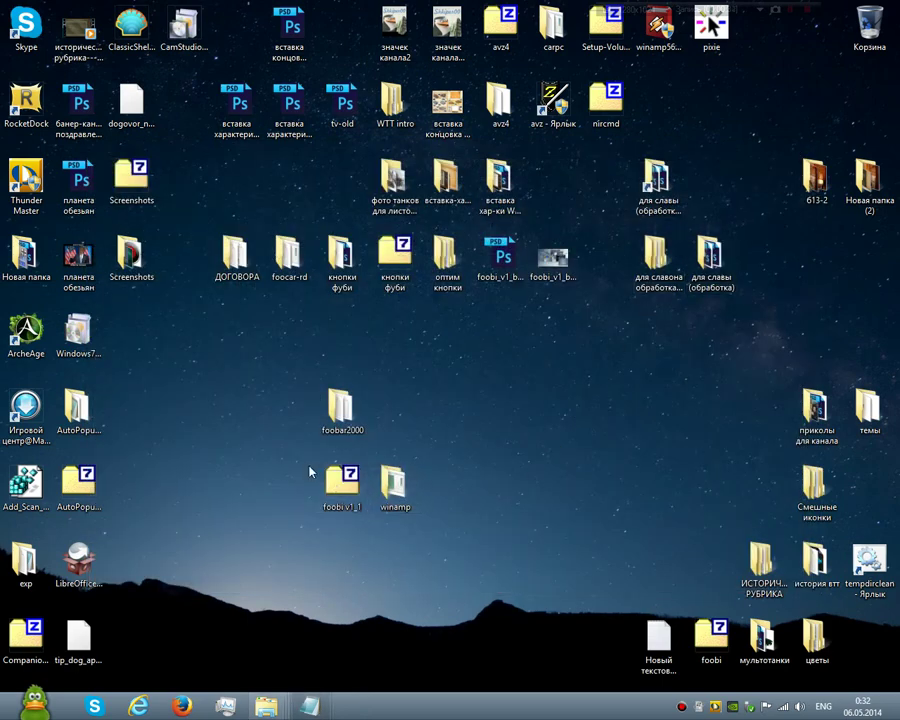
Extract the foobi v1_1 archive with 7-Zip to its own desktop folder, and rearrange the extracted folder and the archive near the foobar2000 folder
drag(279, 392, 315, 404)
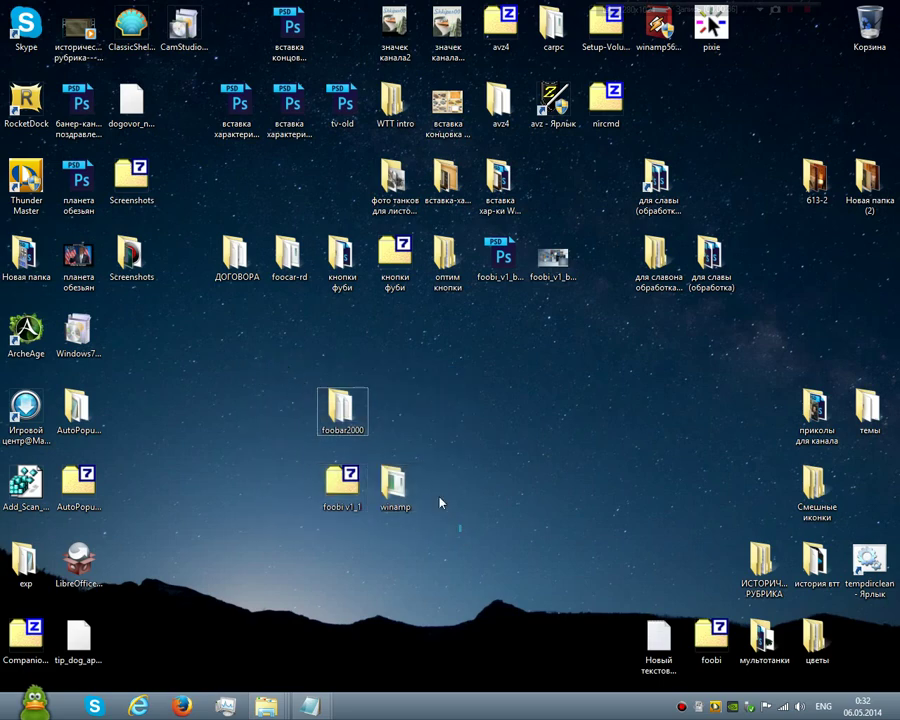
drag(461, 531, 254, 384)
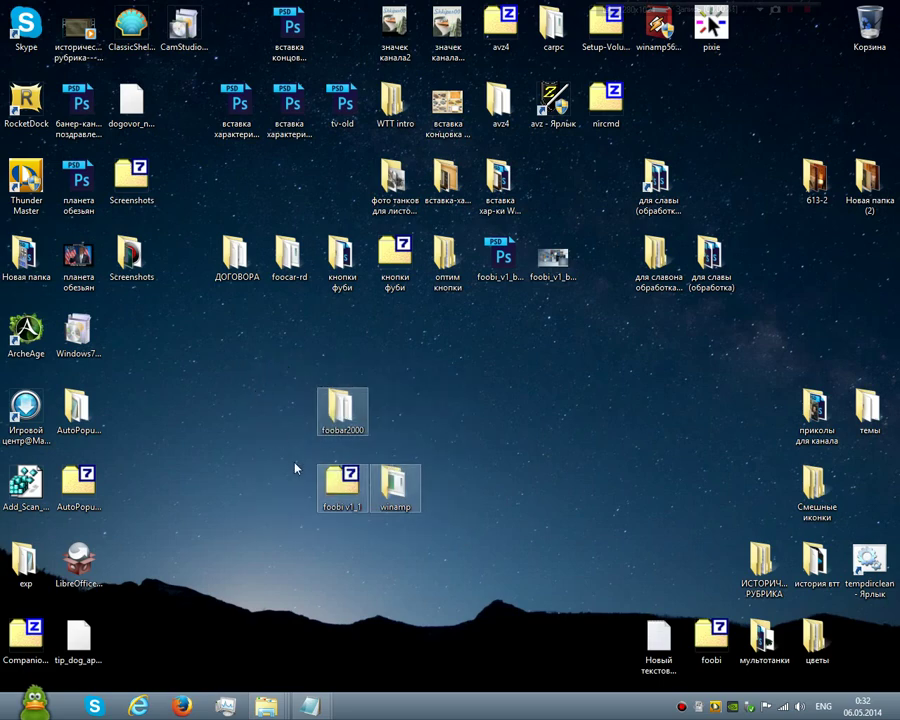
click(337, 495)
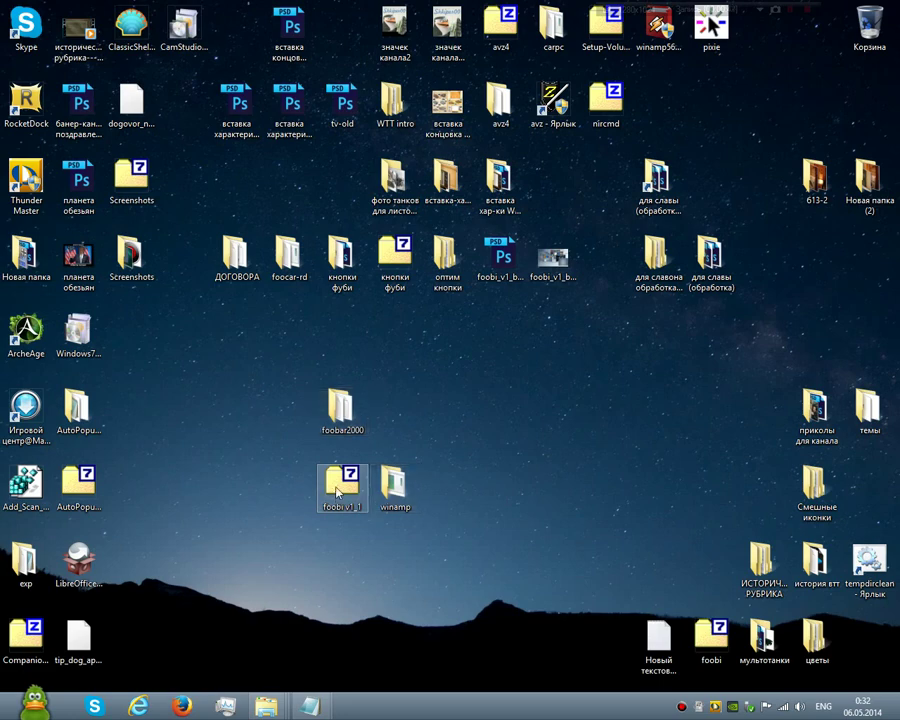
right_click(337, 492)
mouse_move(423, 318)
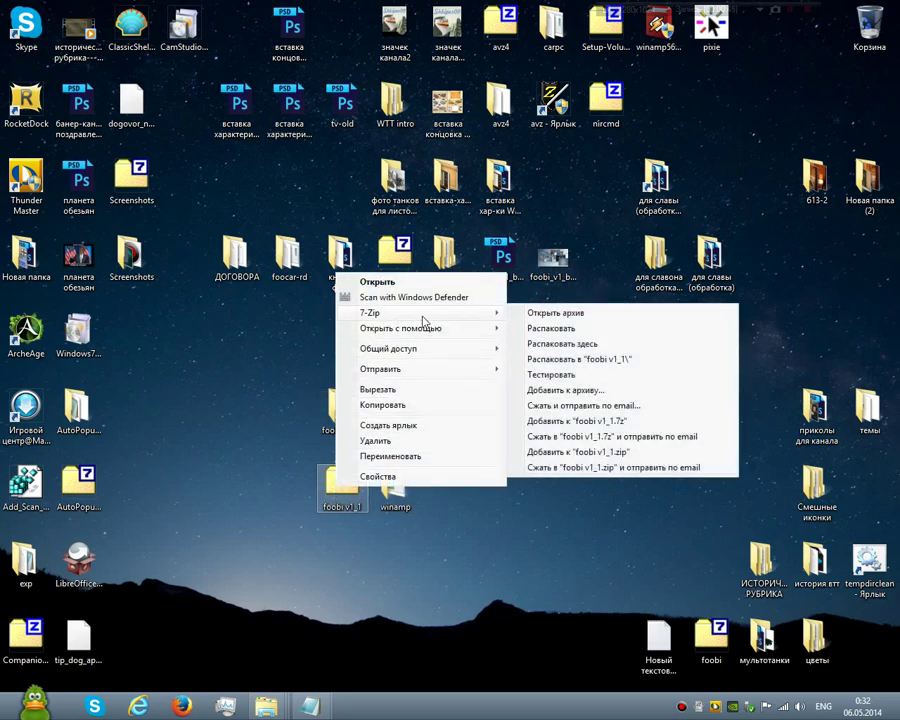
click(552, 330)
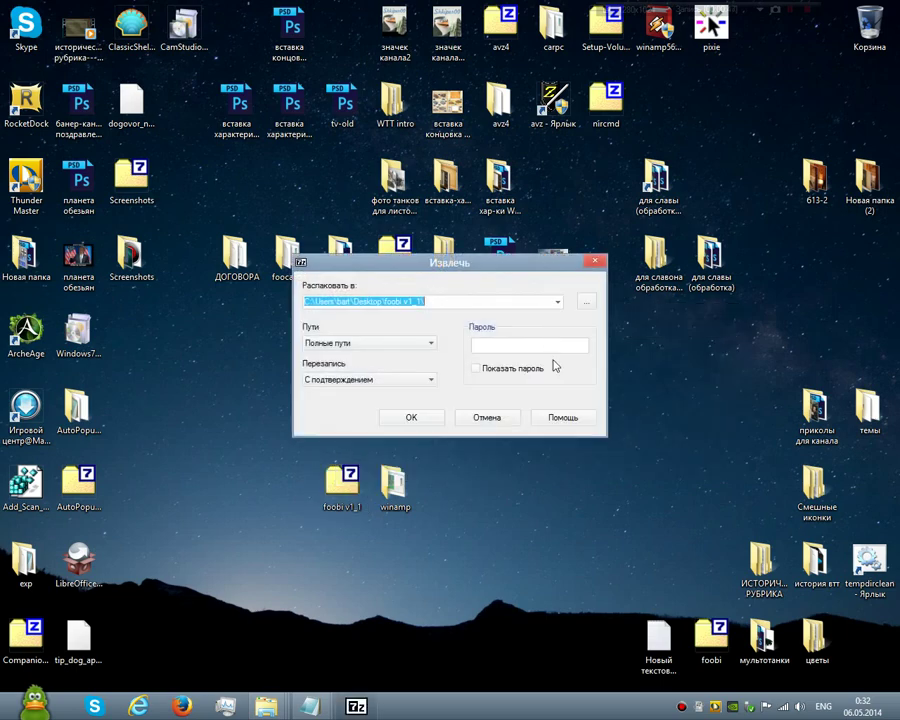
click(426, 422)
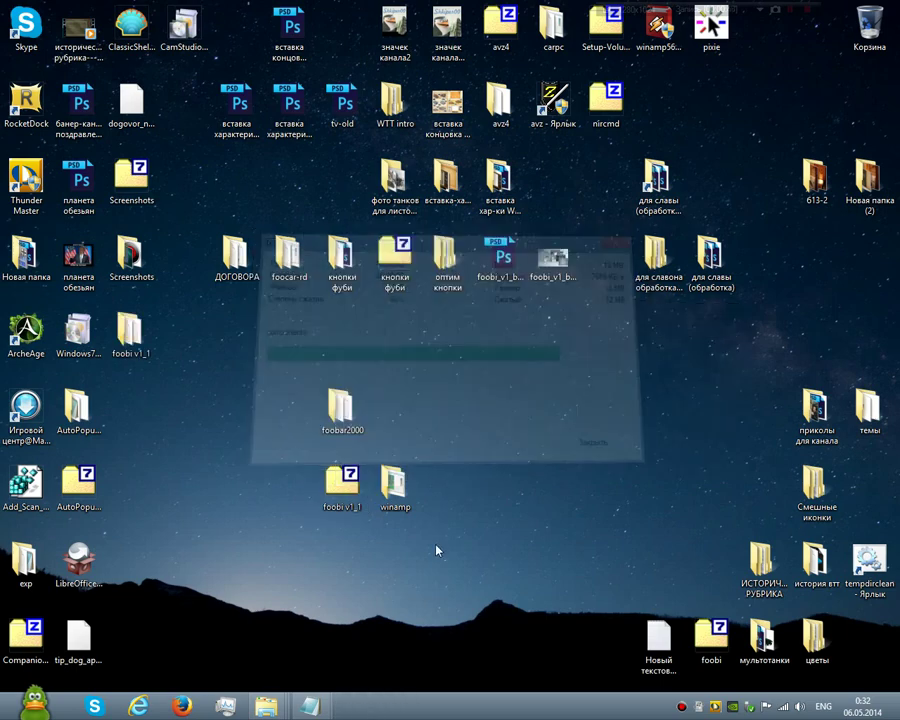
drag(128, 330, 496, 420)
drag(343, 489, 341, 570)
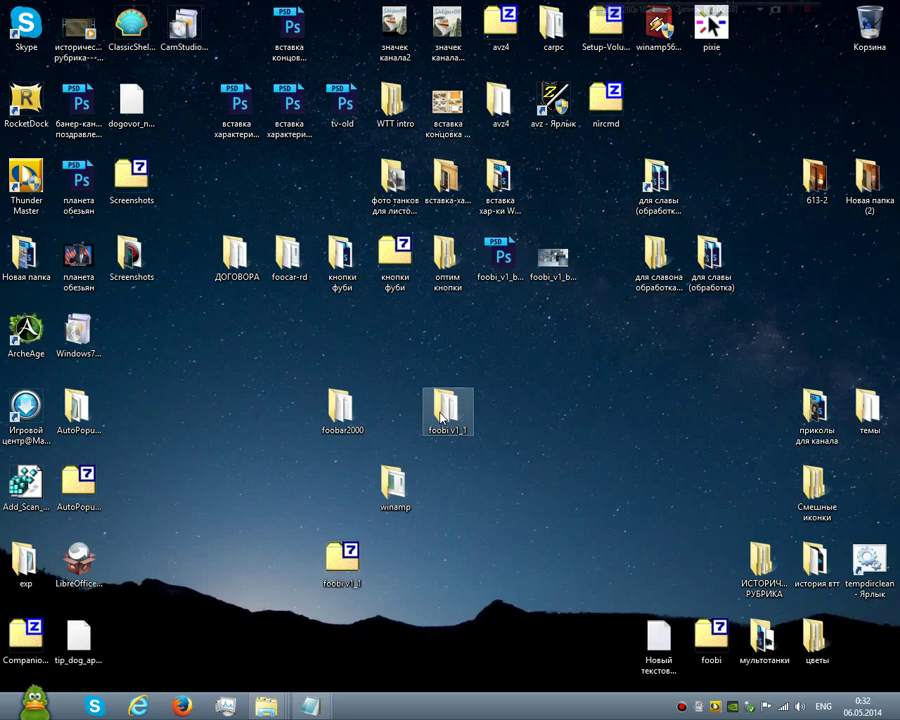
Copy all files and folders inside the extracted foobi v1_1 folder and close its window
double_click(442, 410)
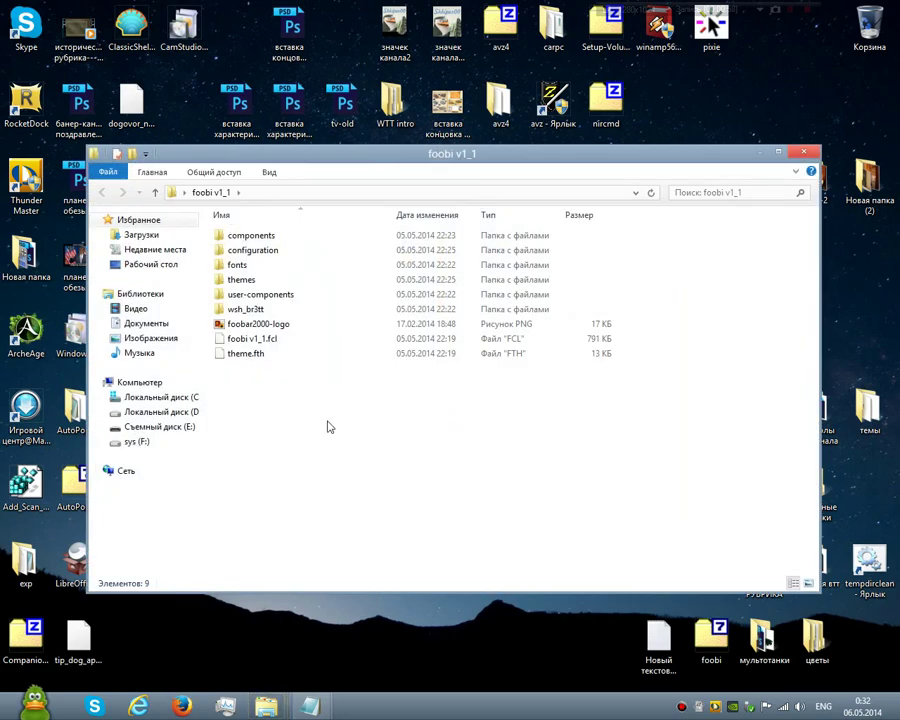
drag(267, 410, 242, 236)
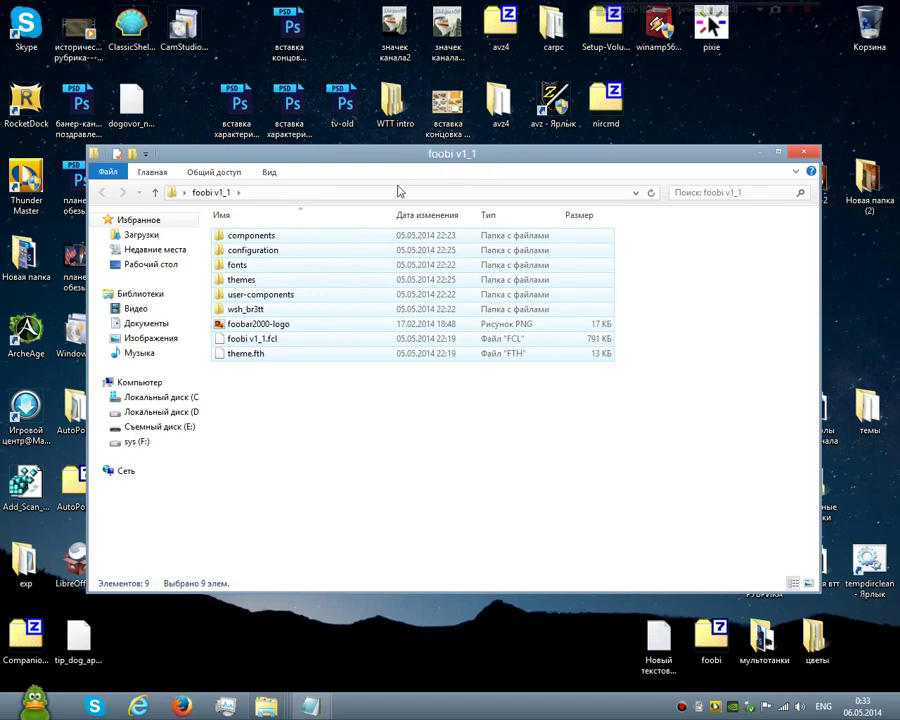
right_click(262, 269)
click(316, 396)
key(alt+F4)
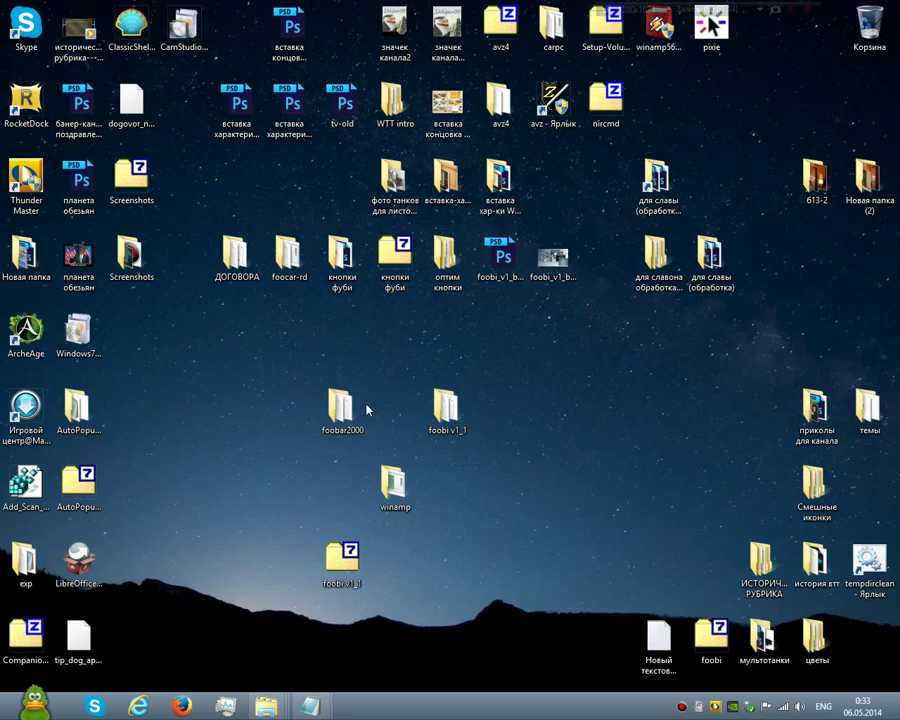
Paste the copied skin files into the foobar2000 folder, replacing the existing theme.fth
double_click(340, 415)
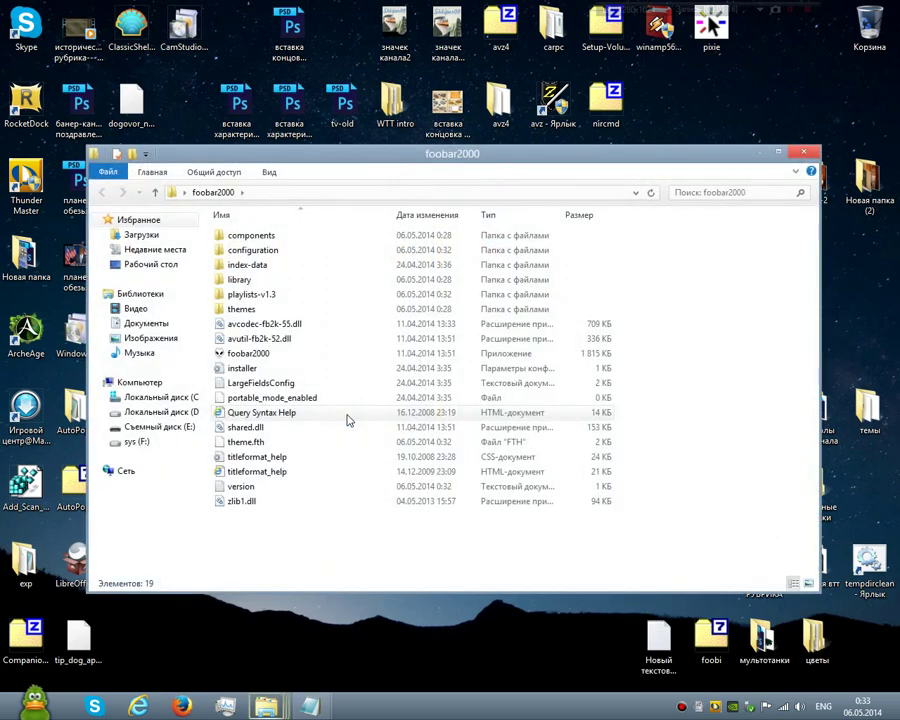
right_click(307, 536)
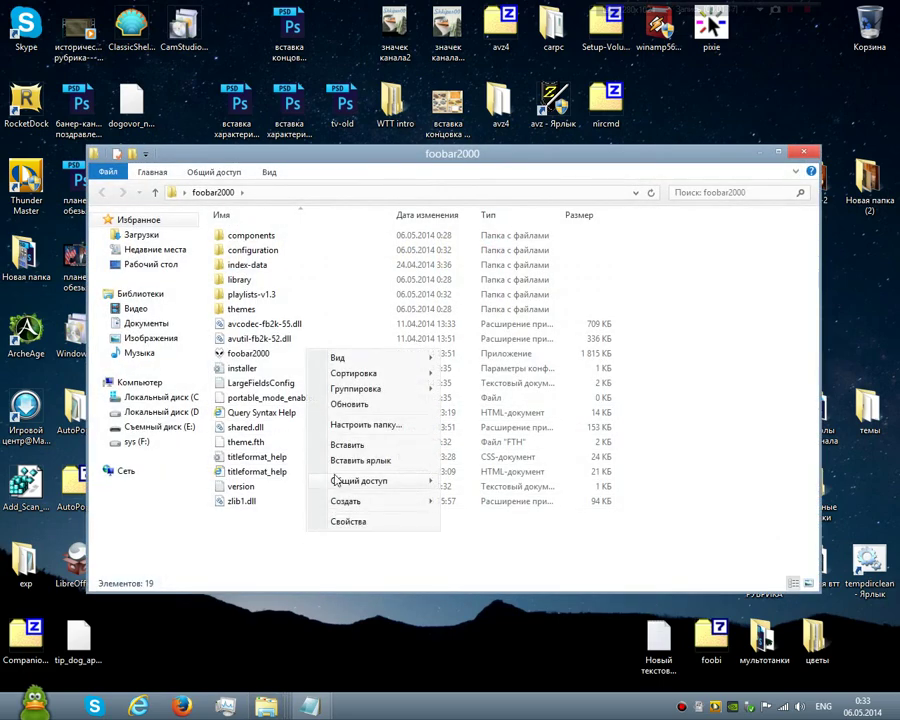
click(363, 446)
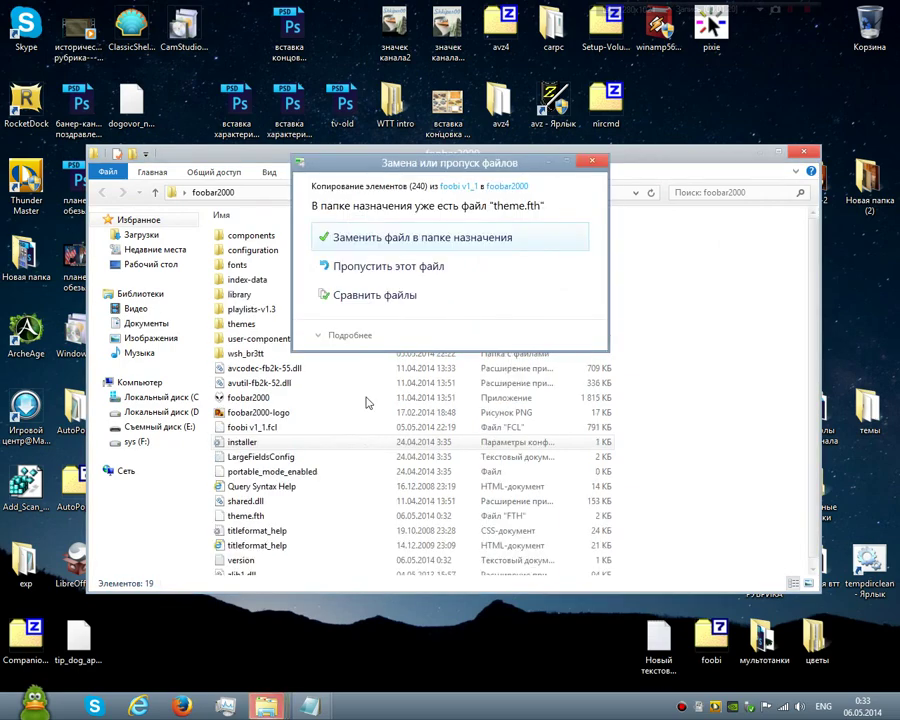
click(414, 242)
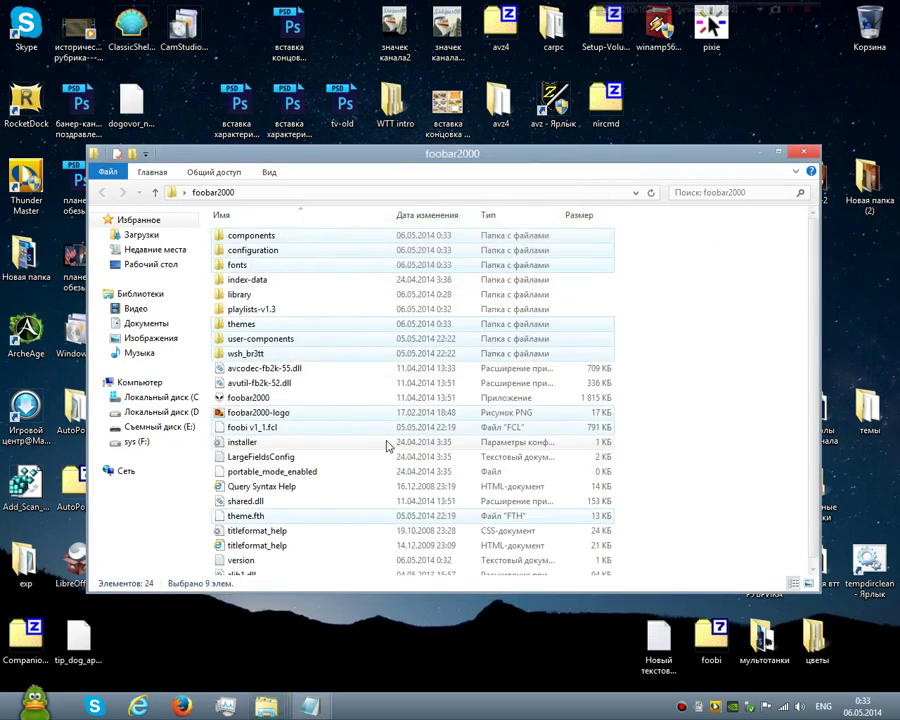
click(243, 488)
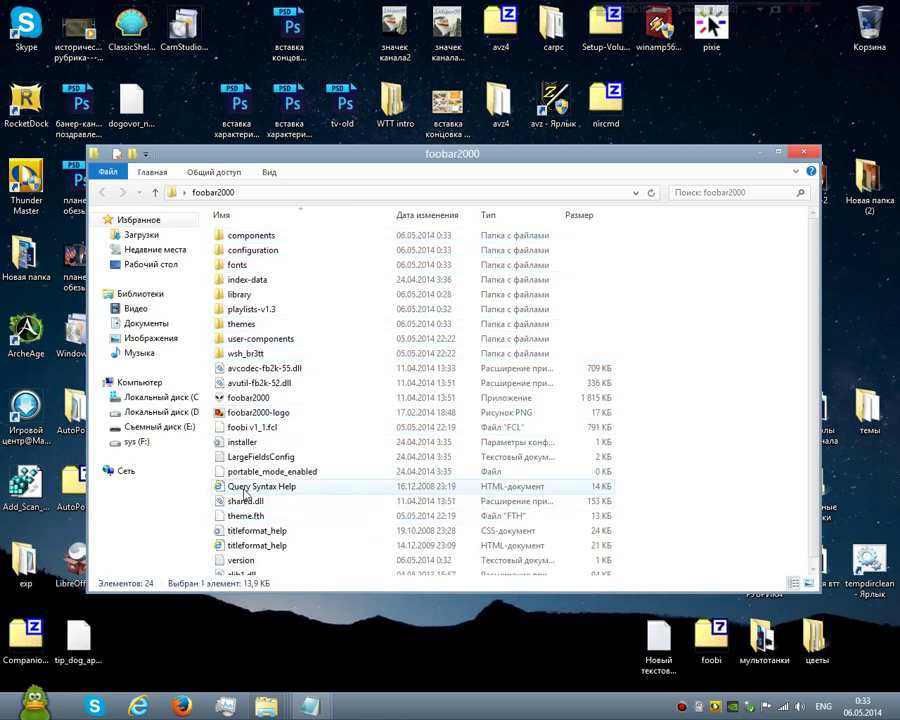
Launch foobar2000 with Columns UI as the user interface module and move the player window fully into view
double_click(255, 399)
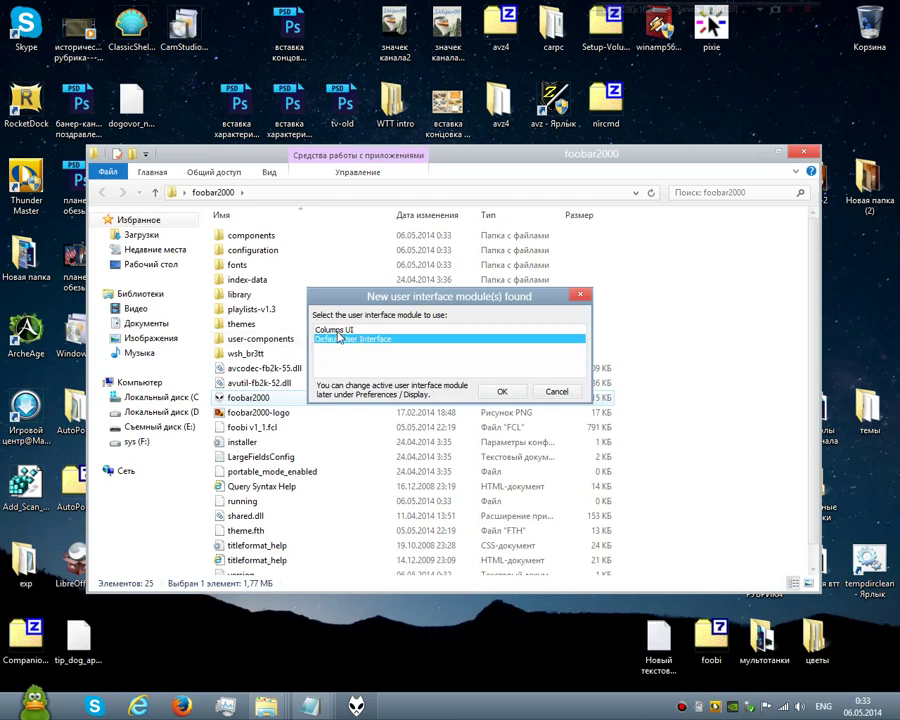
click(502, 391)
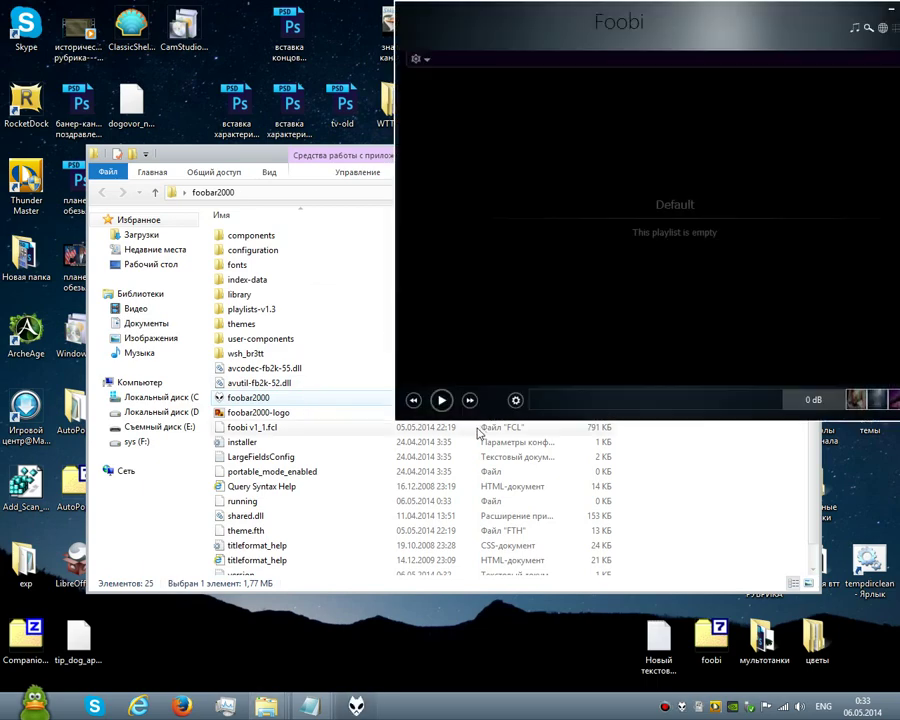
drag(665, 18, 460, 104)
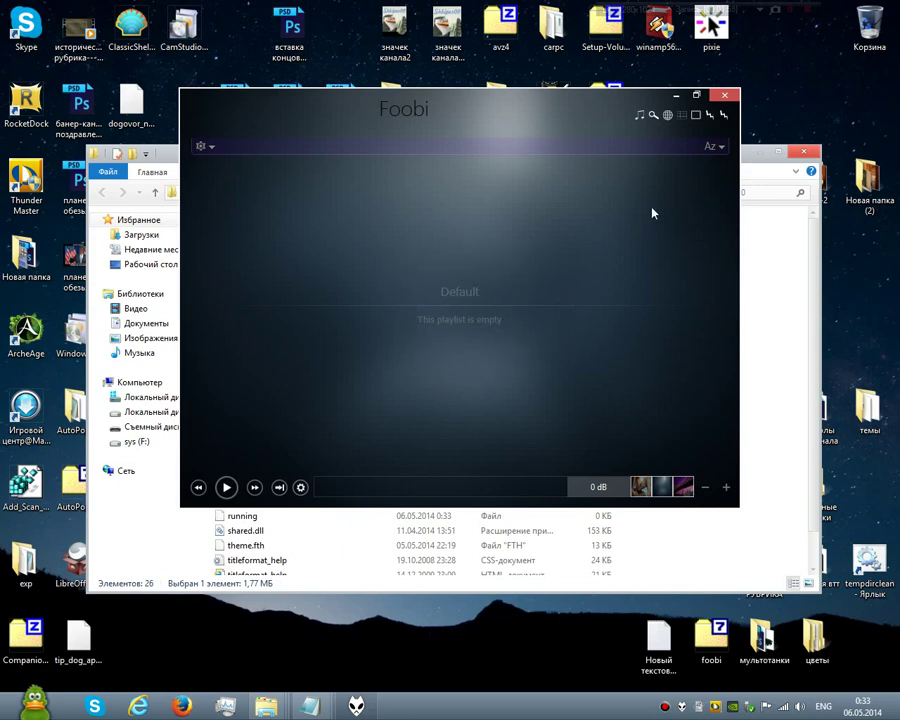
Close the player window and the folder, then place the foobi v1_1 folder beside its archive and the winamp folder near foobar2000
click(722, 94)
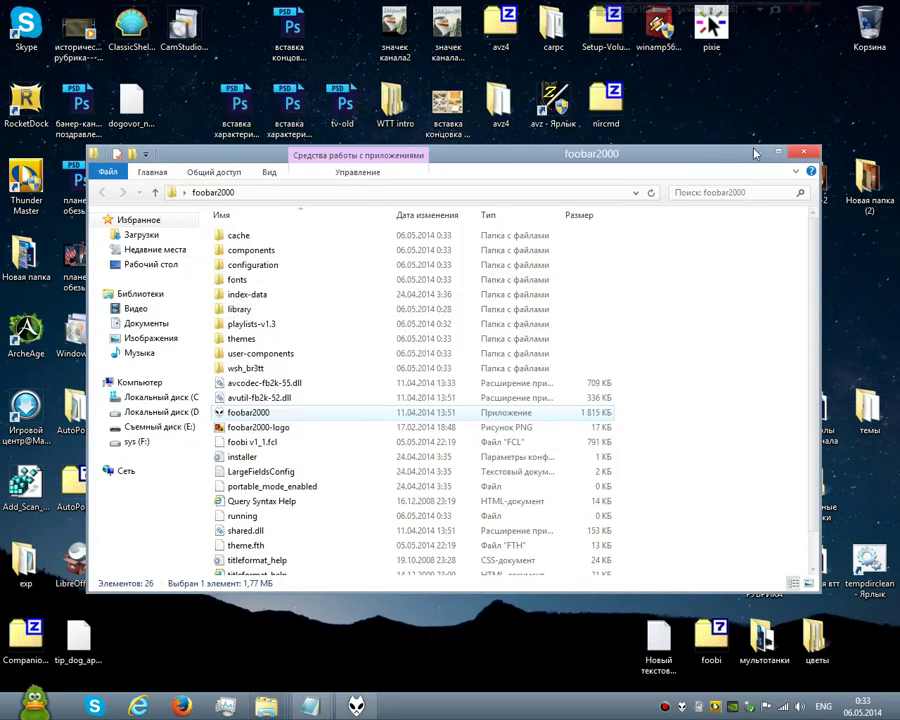
click(803, 152)
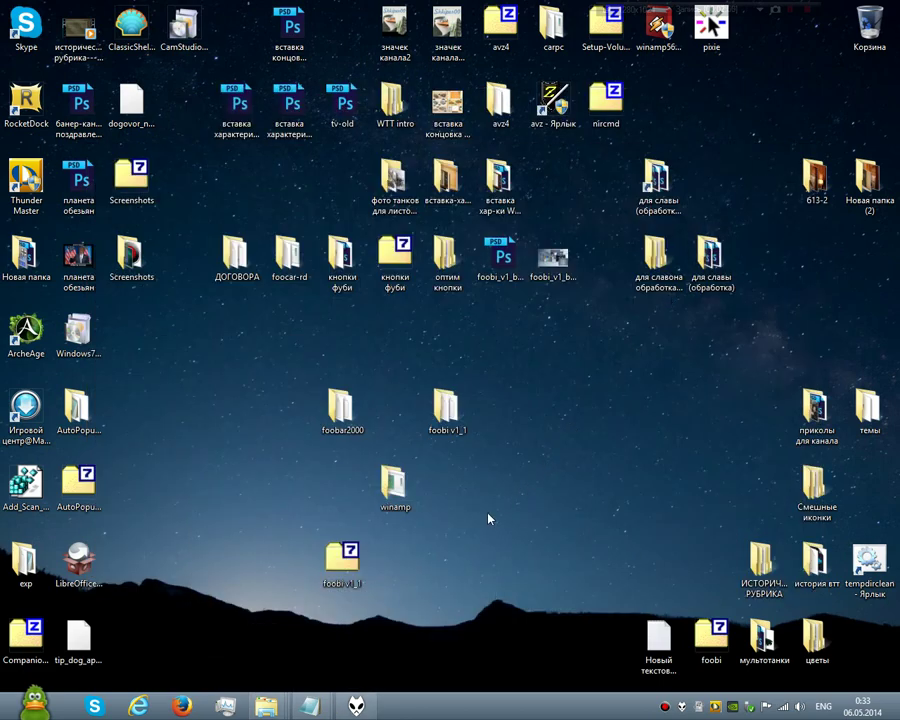
drag(447, 408, 398, 570)
drag(397, 495, 434, 420)
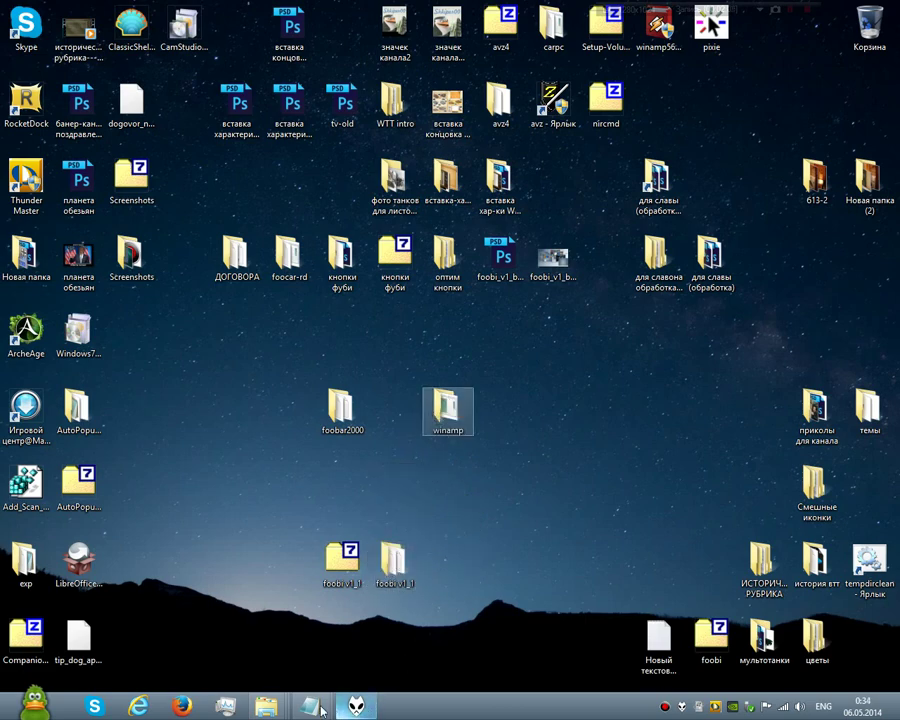
Show the text note reading MILK DROP 2.24, highlight its text, and put the note away
mouse_move(310, 706)
click(360, 672)
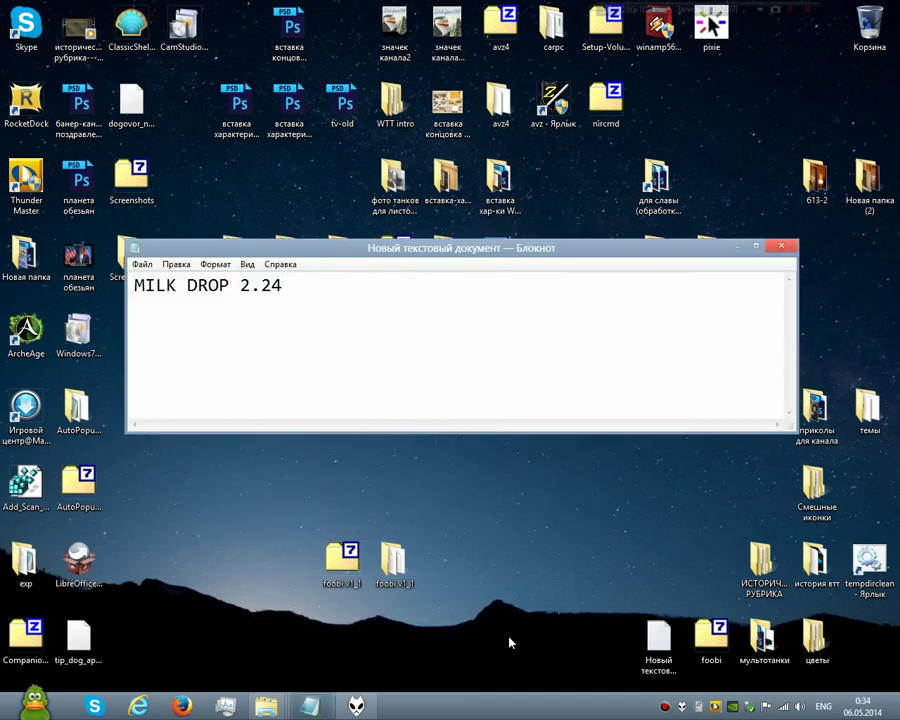
drag(134, 286, 283, 286)
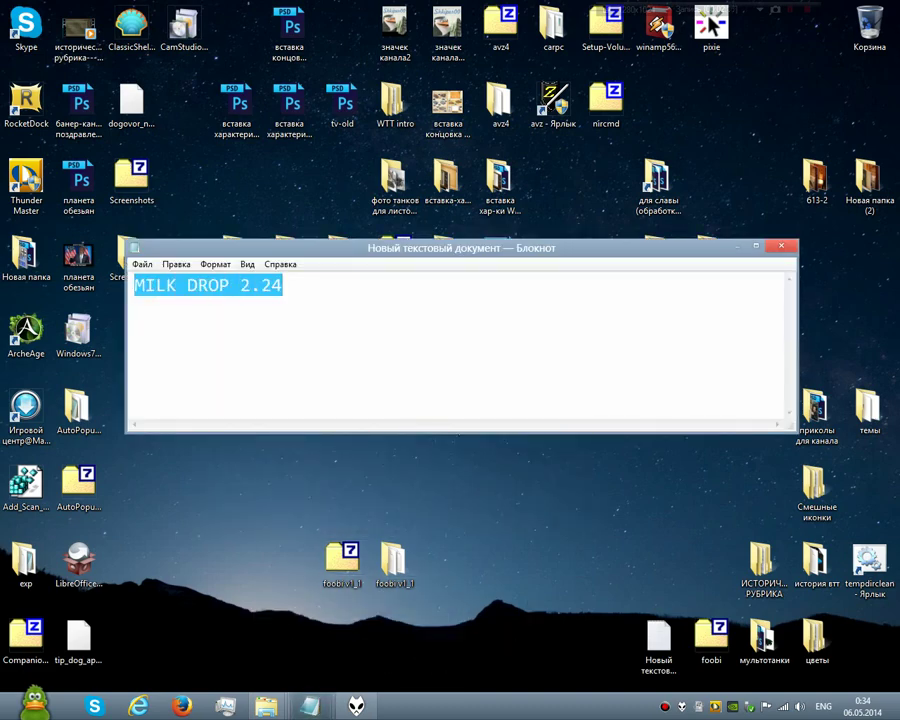
key(Right)
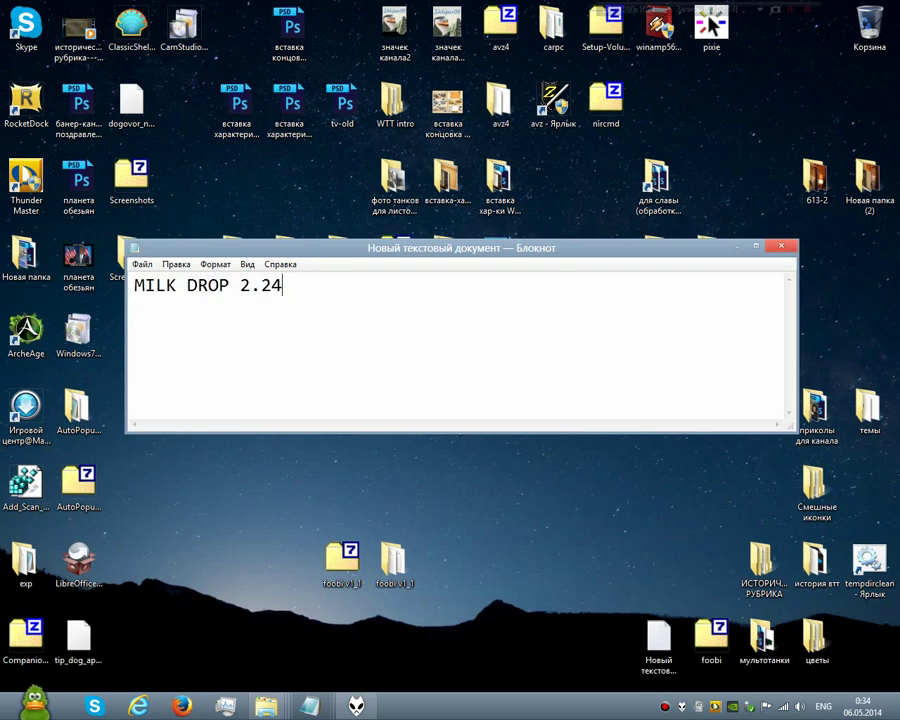
click(755, 247)
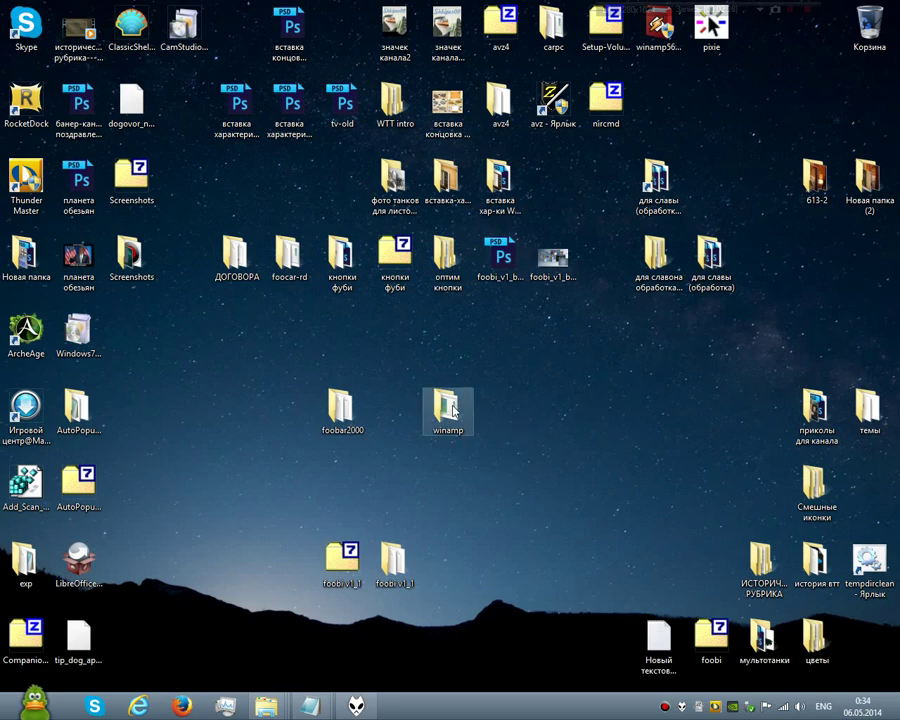
Move the winamp folder into the foobar2000 folder and bring the Foobi player window back up
drag(452, 411, 347, 417)
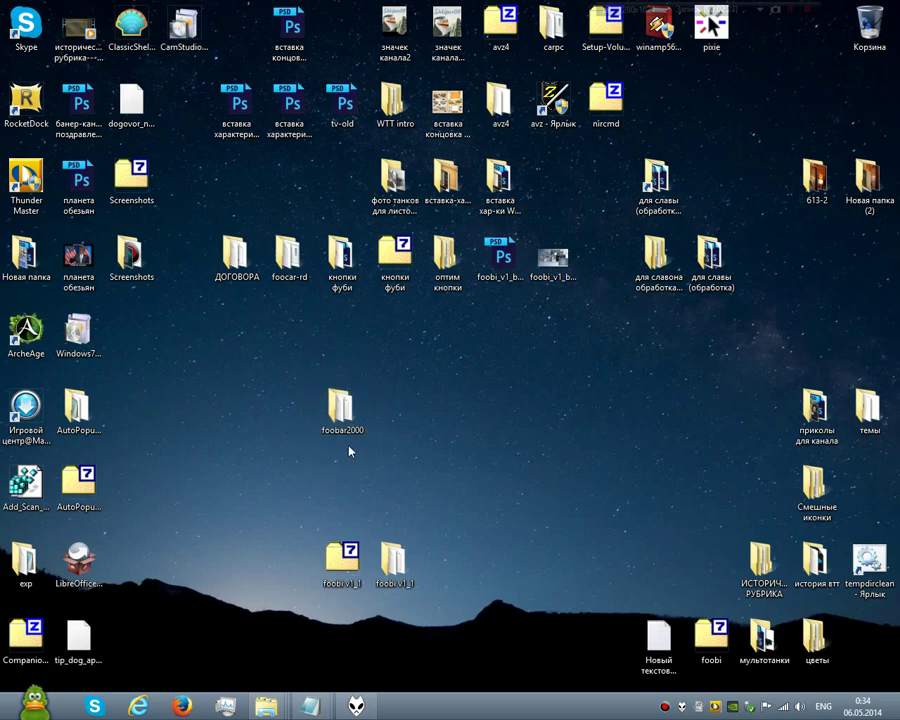
click(355, 705)
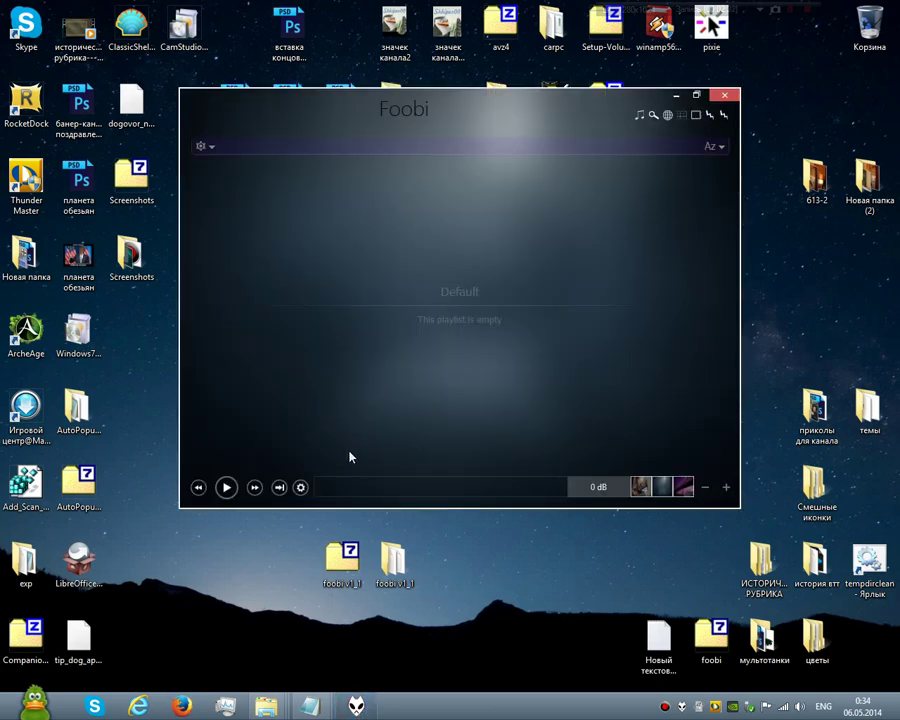
Open the player preferences and add the Music folder on drive D: to the media library's music folders
click(301, 487)
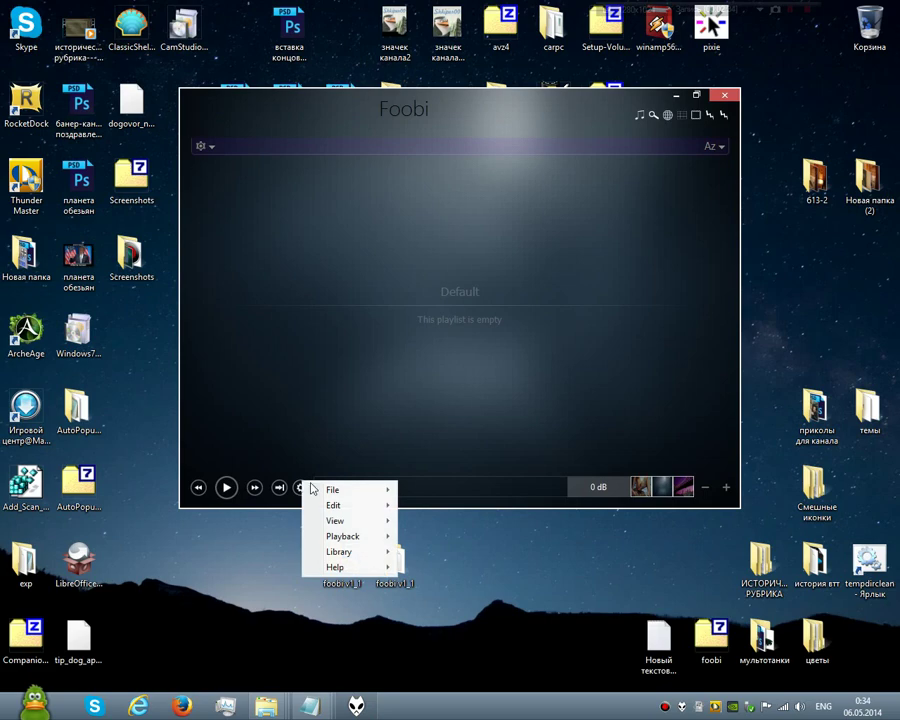
mouse_move(332, 491)
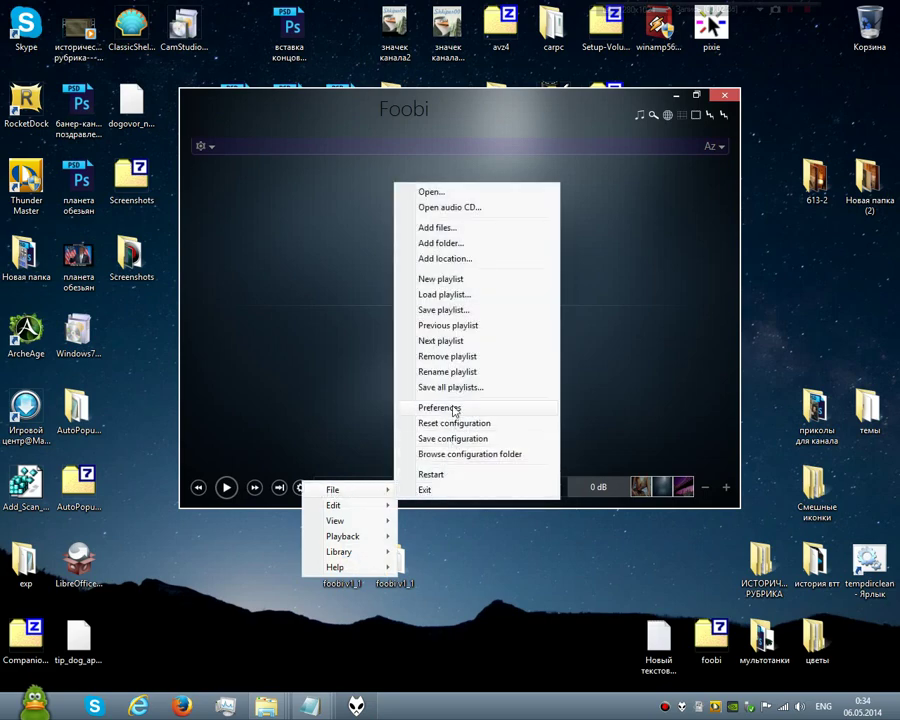
click(455, 411)
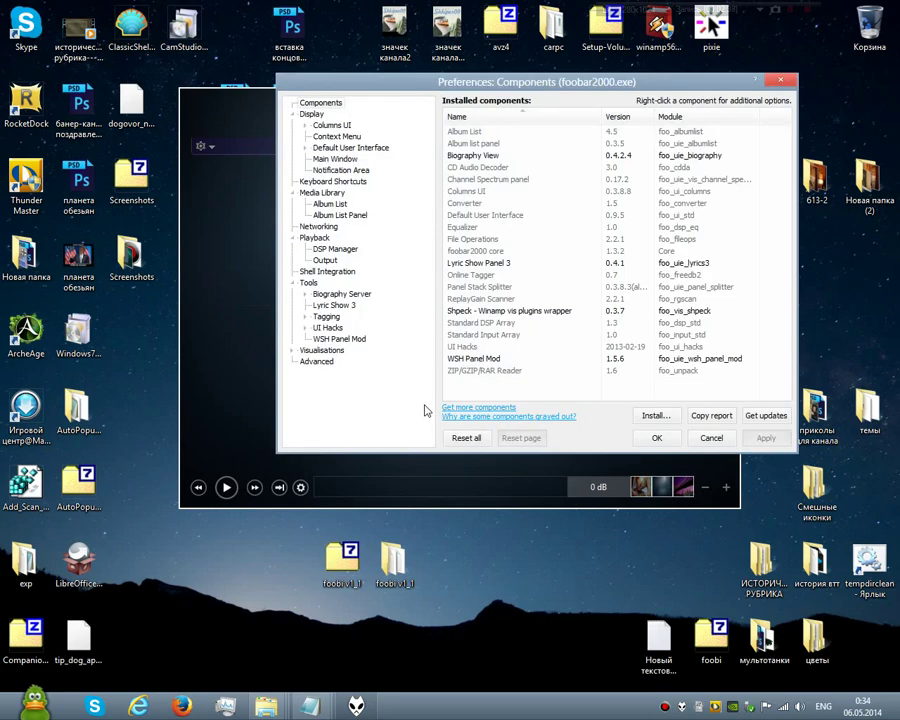
click(330, 194)
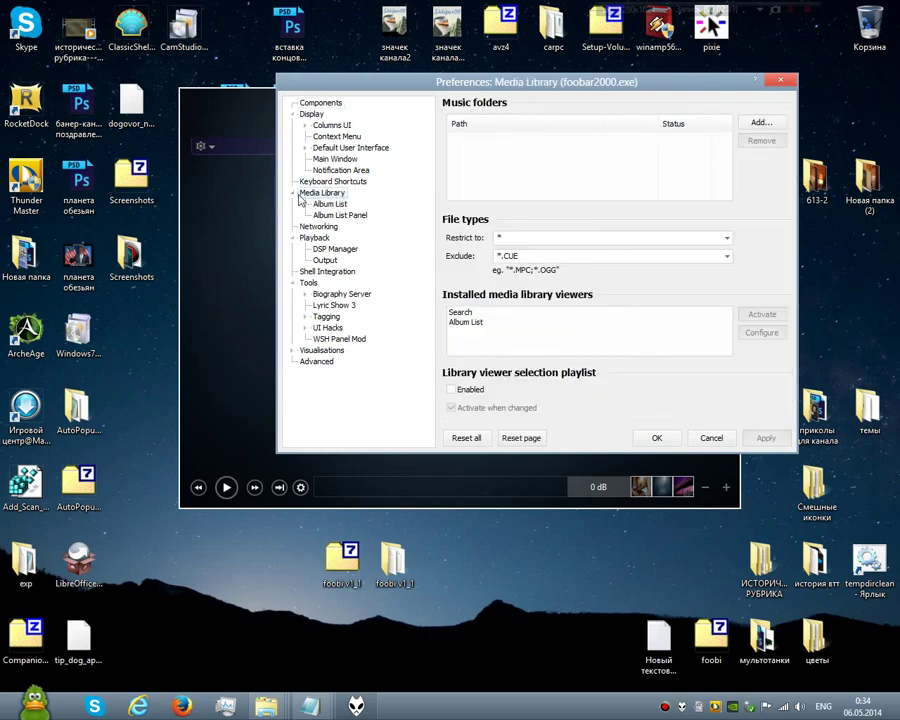
click(772, 123)
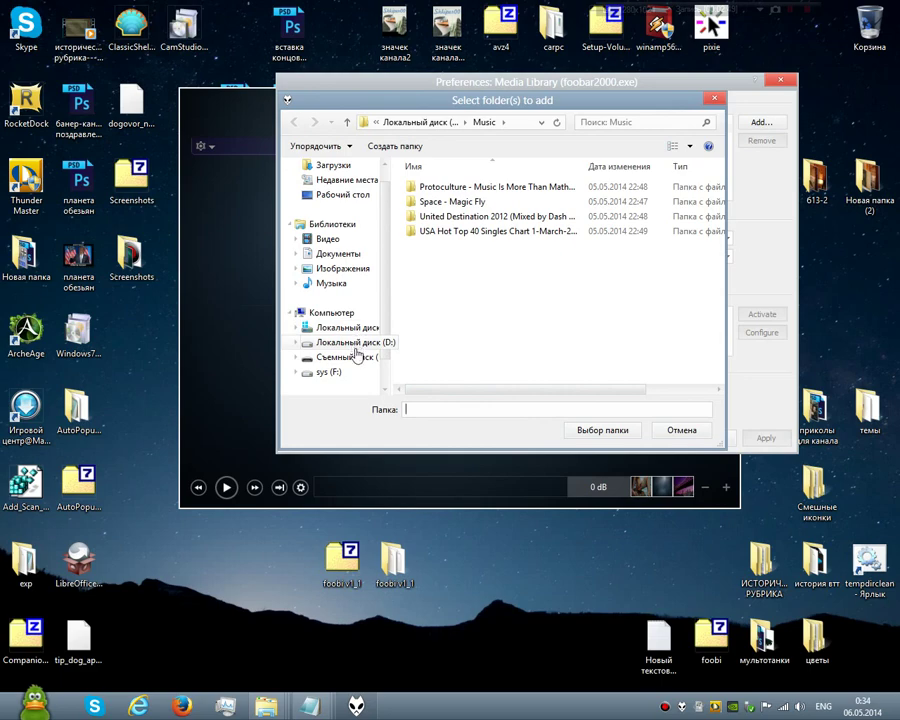
click(350, 357)
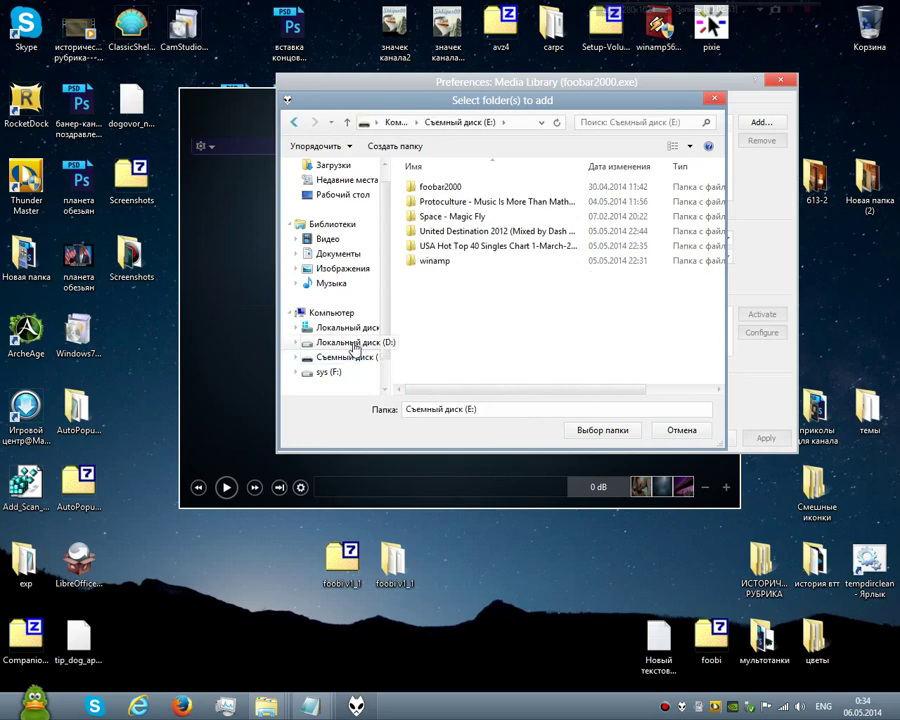
click(353, 342)
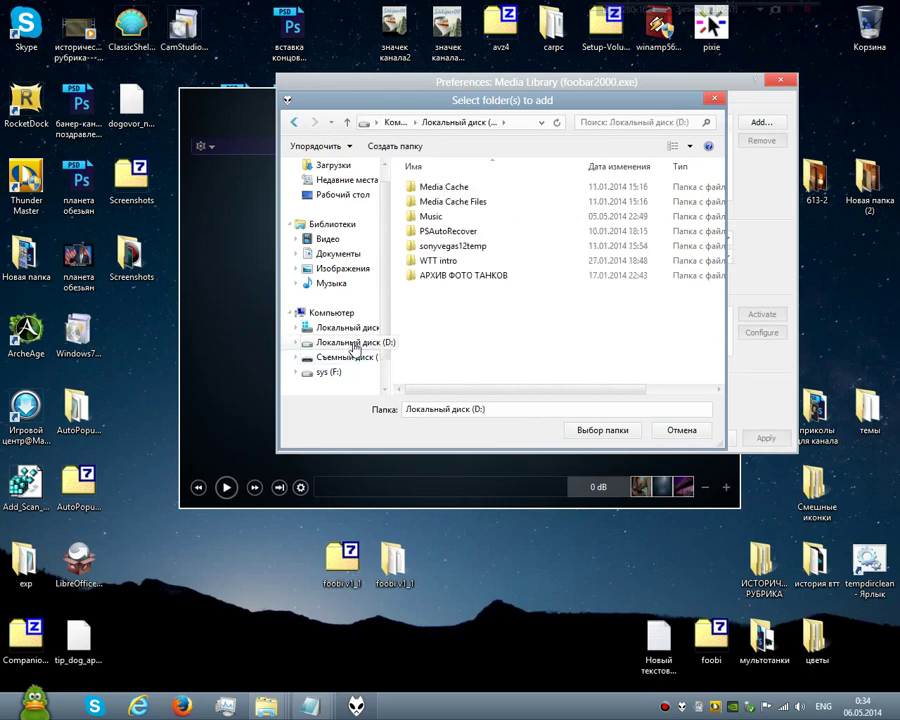
click(440, 224)
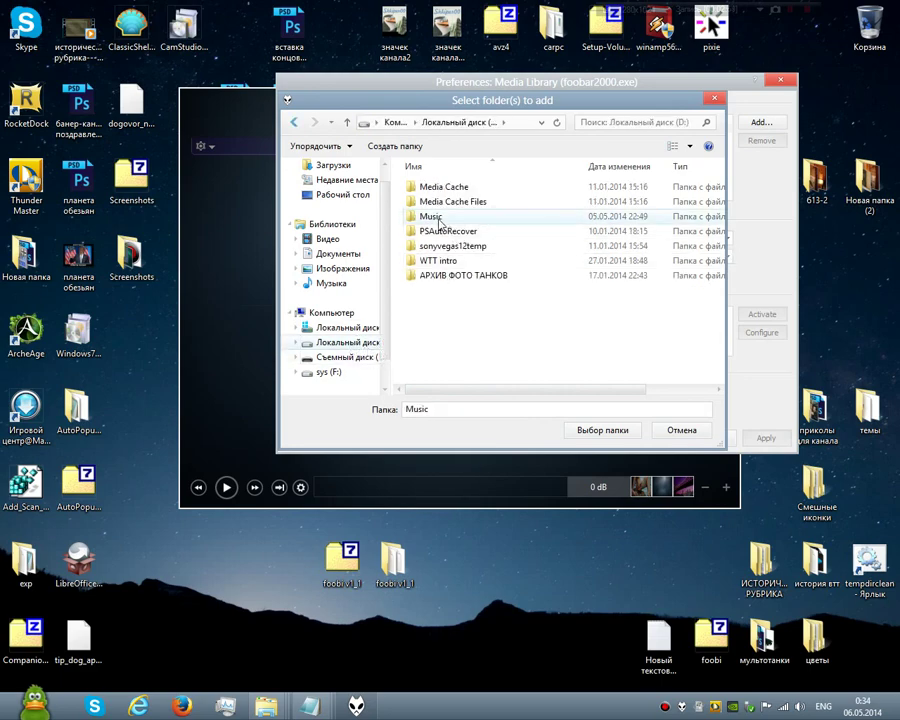
click(590, 438)
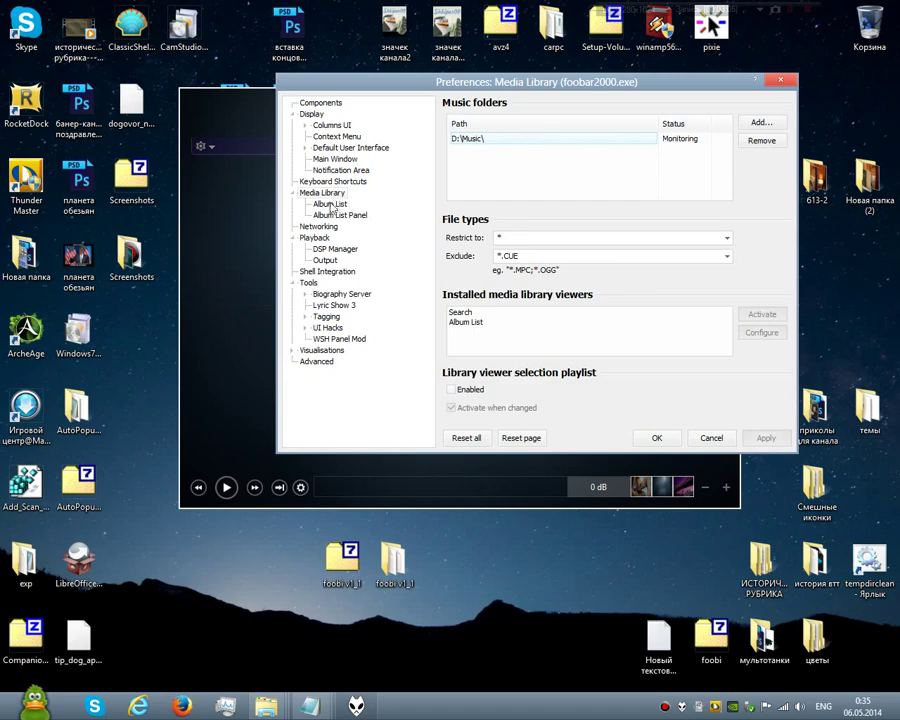
Set the Shpeck visualisation's Winamp directory to the winamp folder inside foobar2000 on the desktop, refresh the plugin list and accept the preferences
click(321, 351)
click(295, 353)
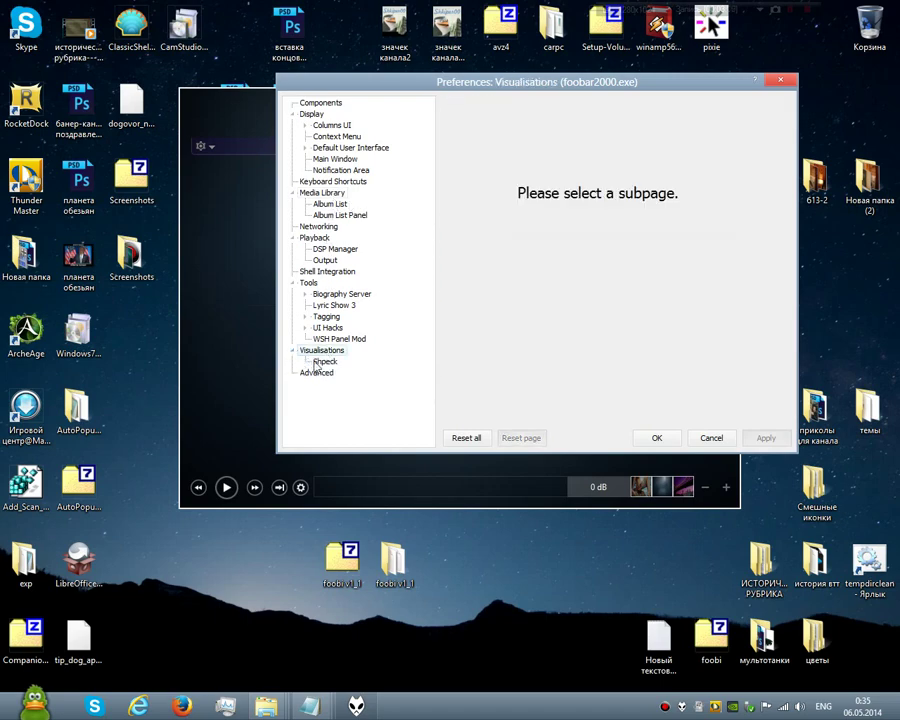
click(320, 363)
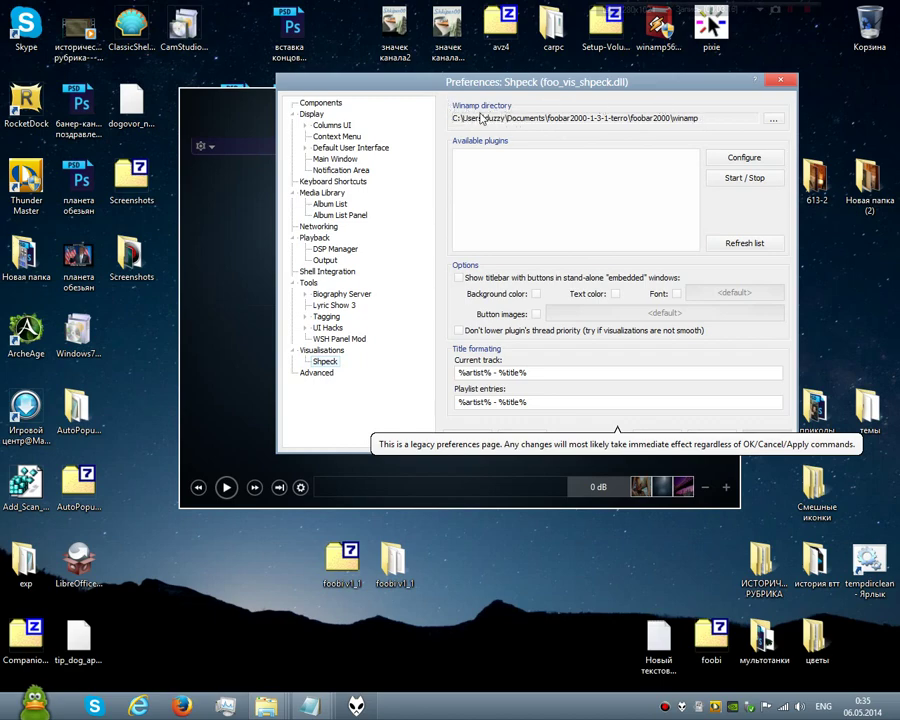
click(772, 119)
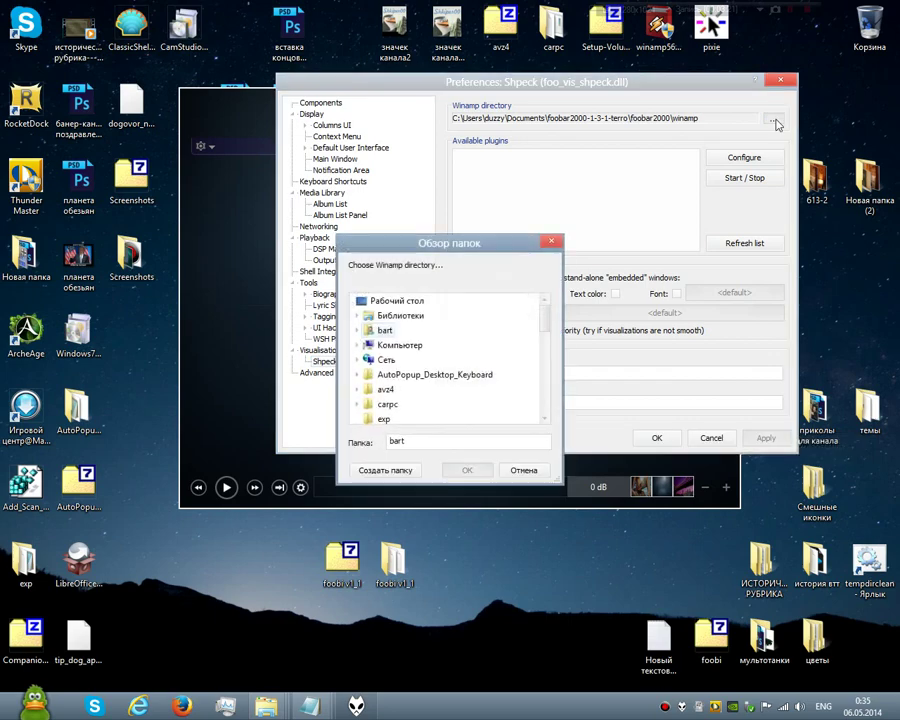
click(406, 302)
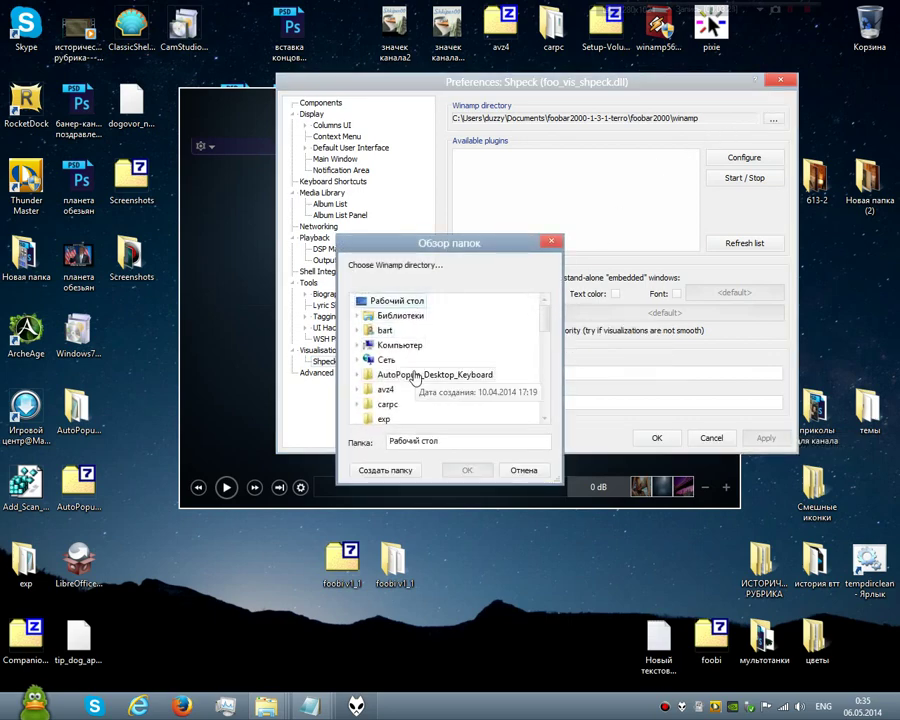
scroll(413, 377, down, 1)
scroll(413, 377, down, 1)
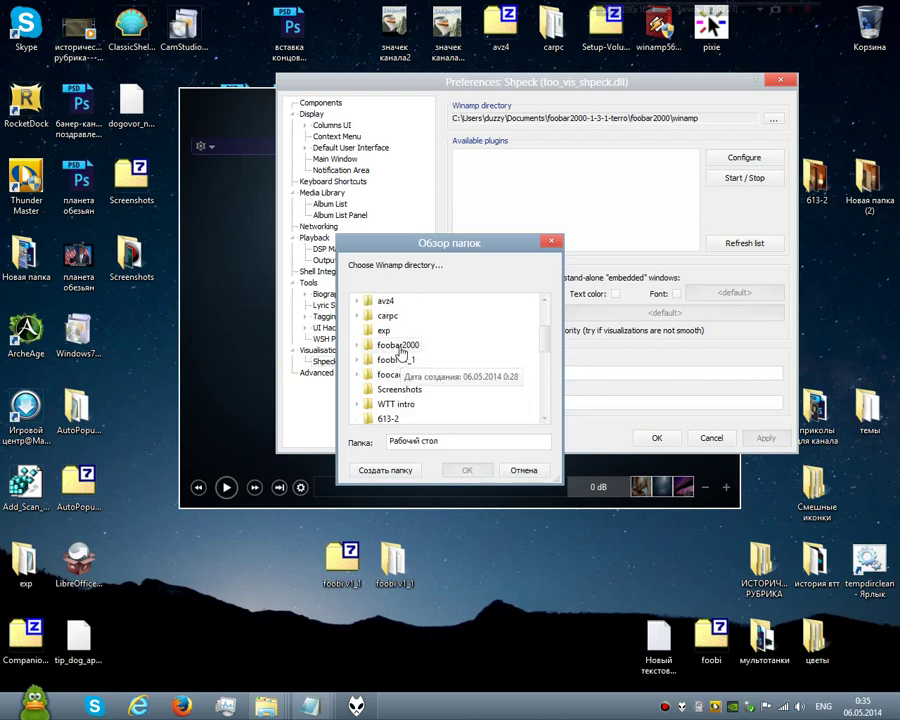
double_click(399, 345)
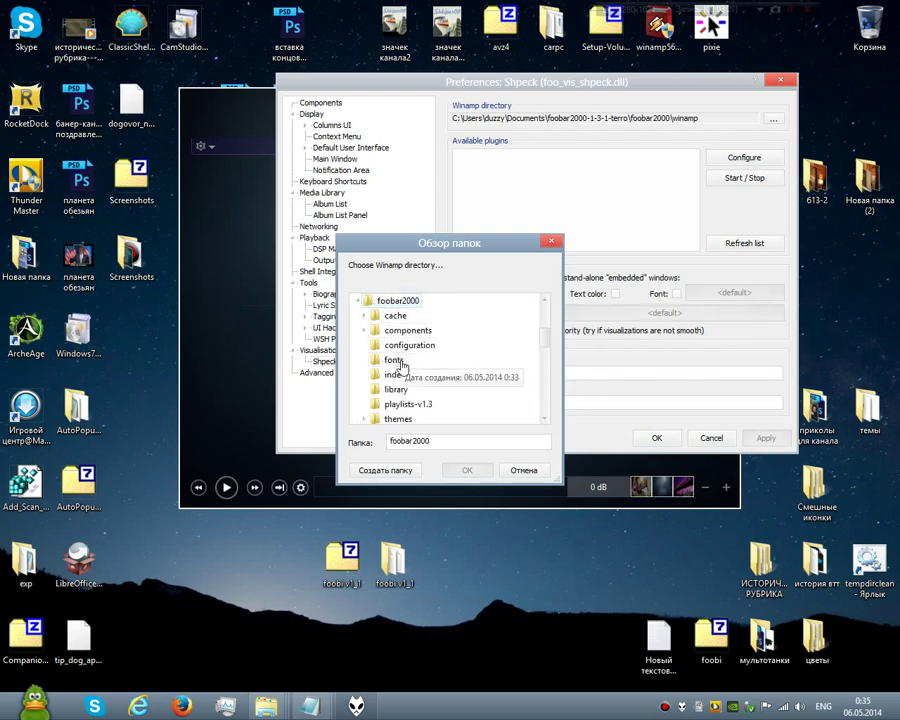
scroll(405, 398, down, 1)
scroll(405, 398, down, 1)
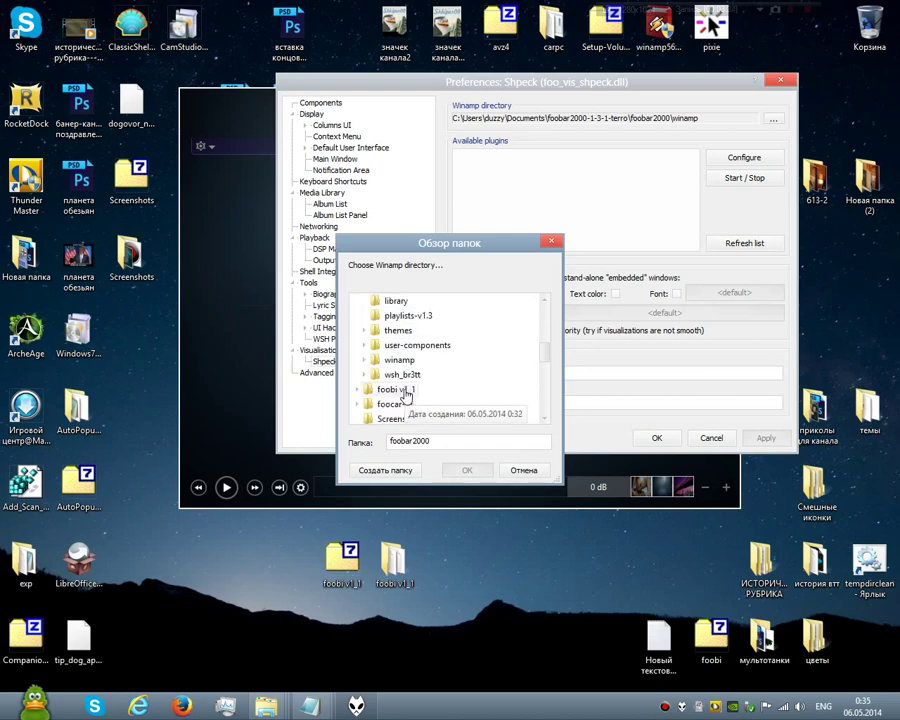
click(400, 362)
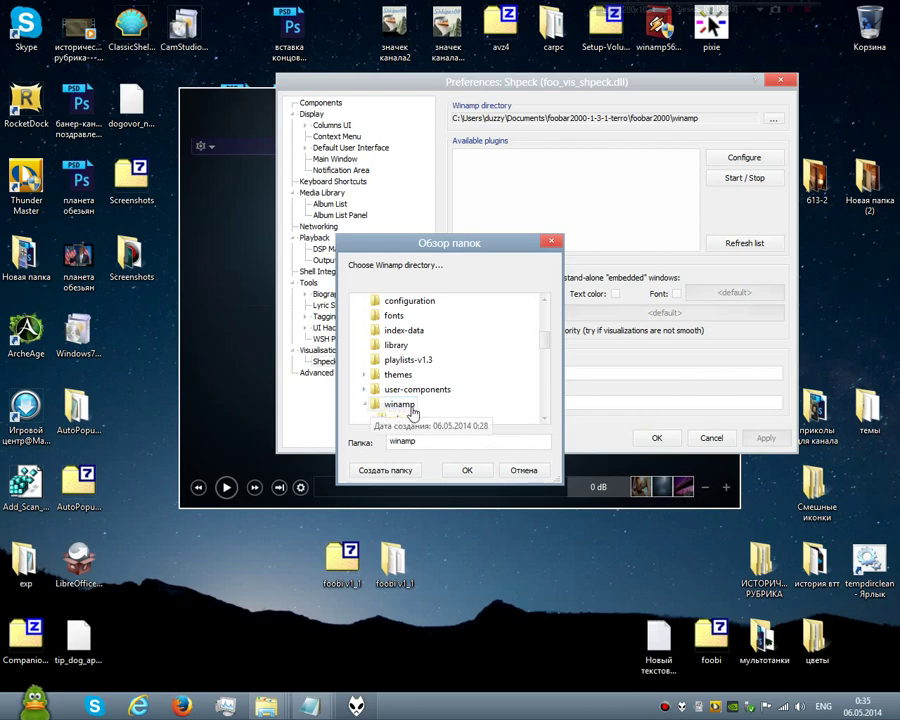
click(465, 472)
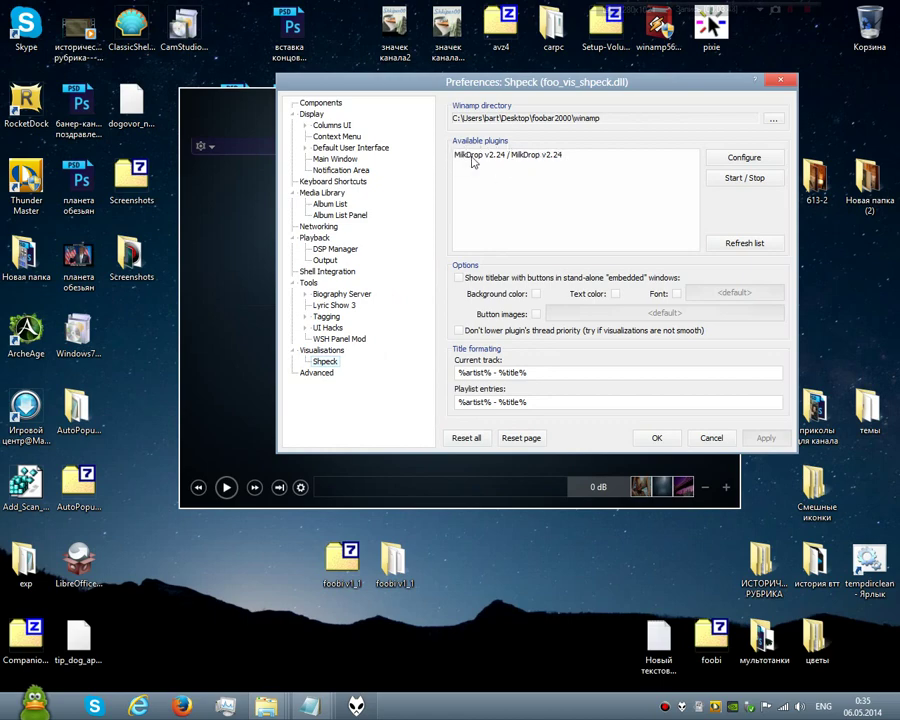
click(731, 246)
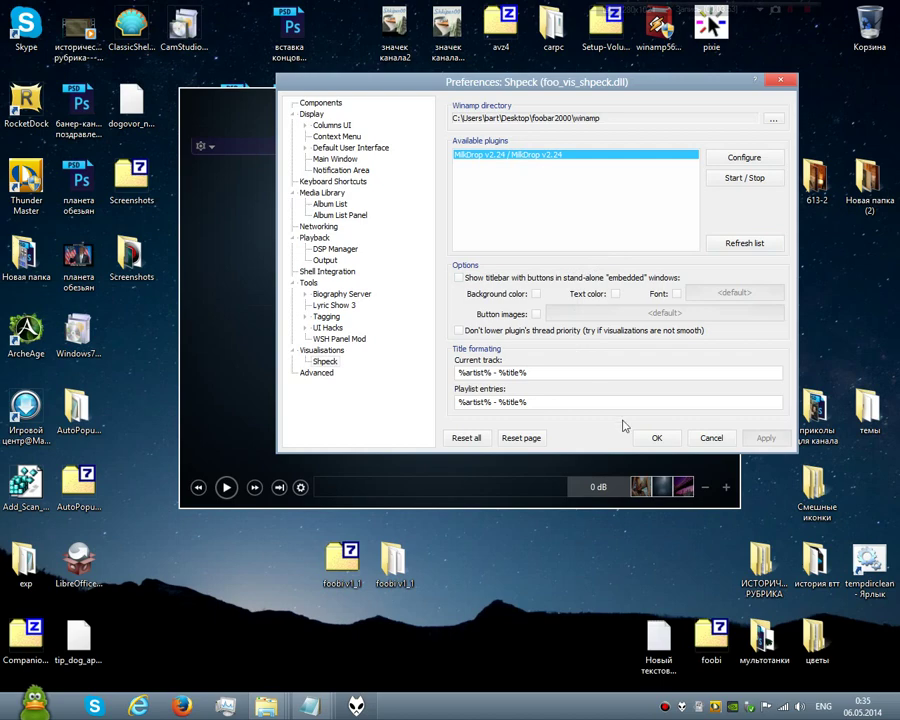
click(657, 438)
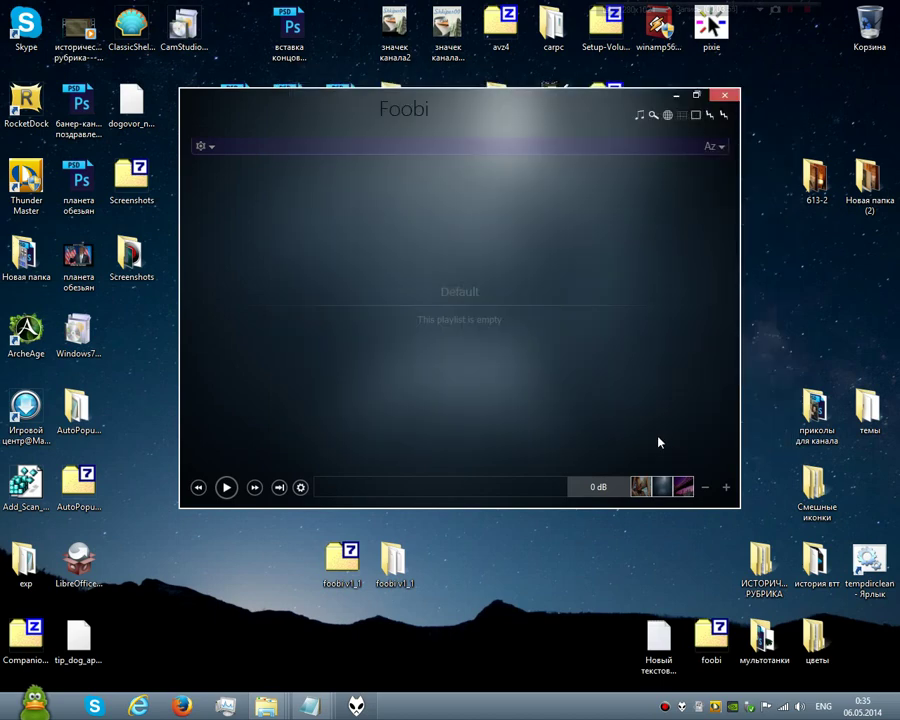
Refresh the library in the player's search view and expand D: and its Music folder in the tree
click(652, 118)
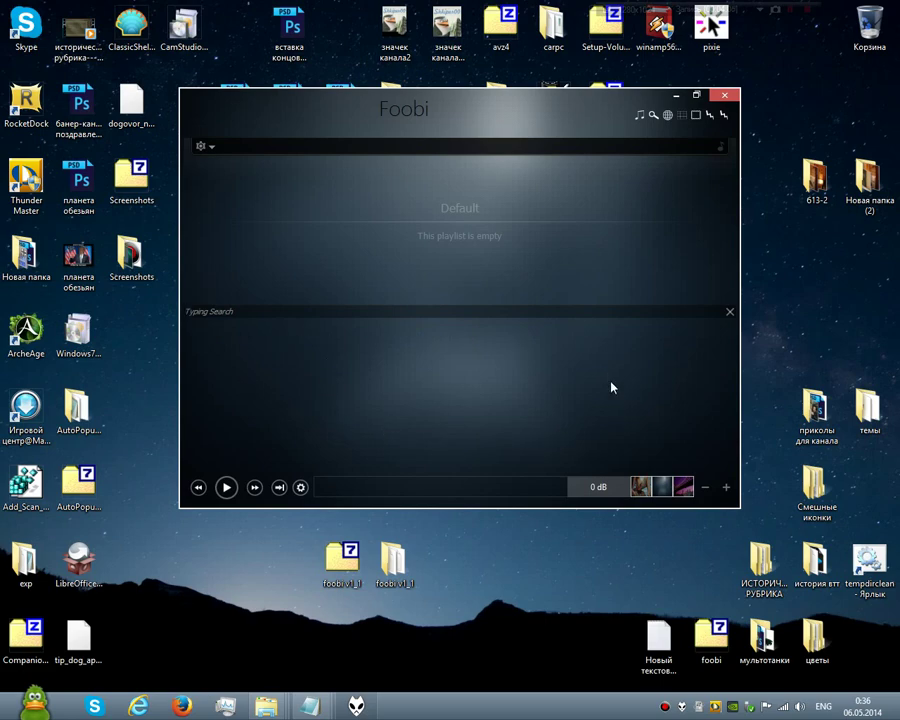
right_click(462, 376)
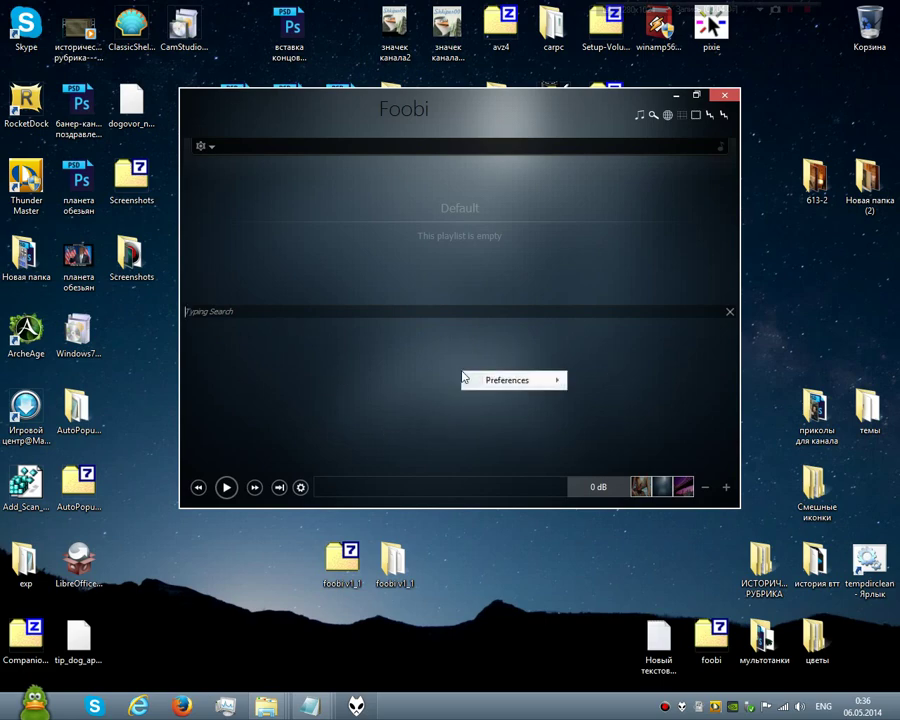
mouse_move(516, 390)
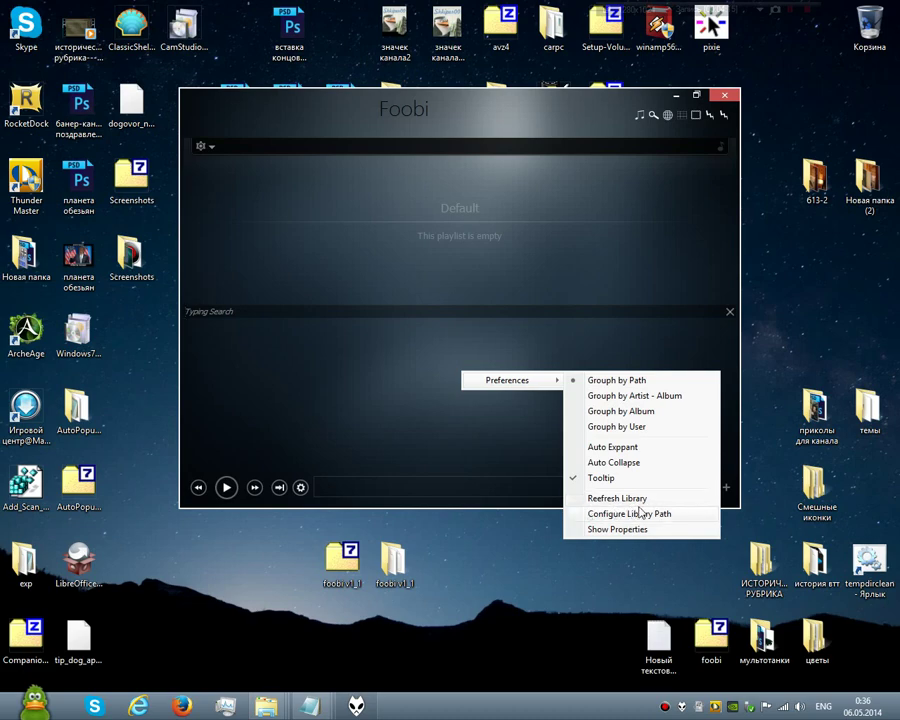
click(617, 499)
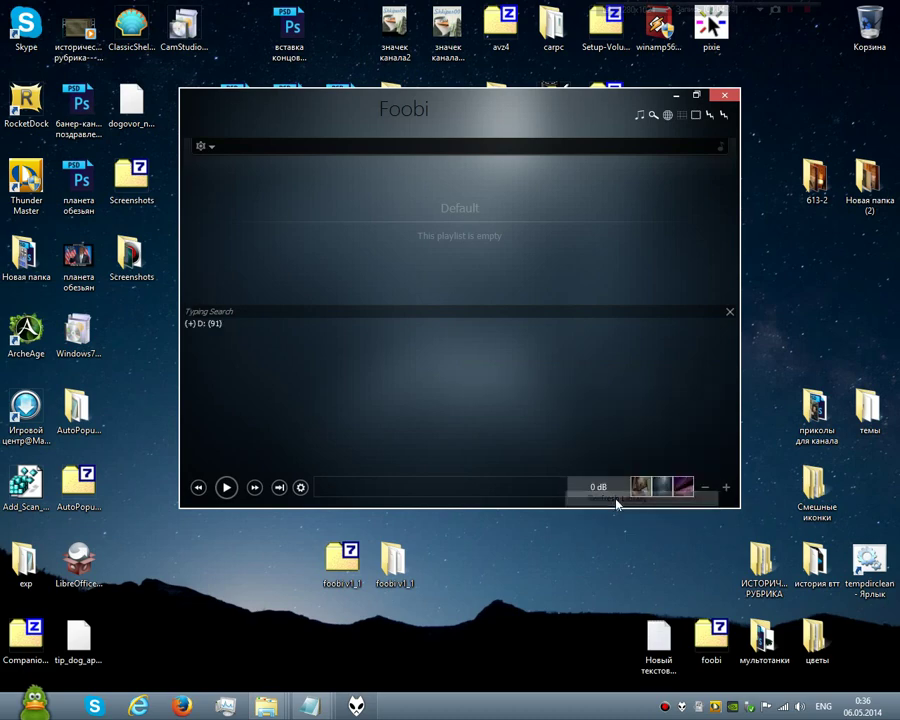
click(190, 324)
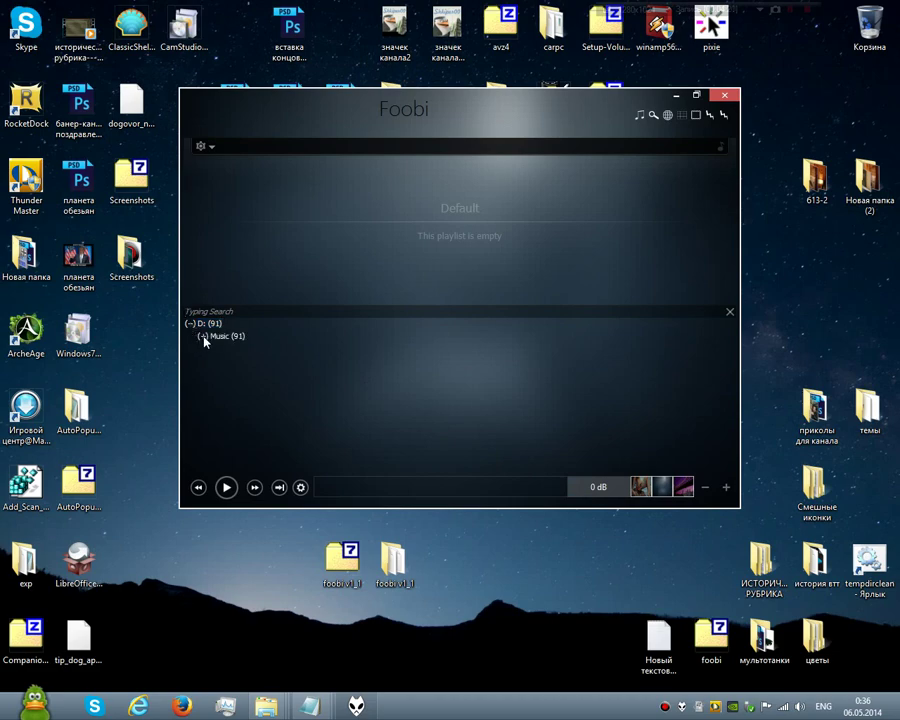
click(203, 337)
Look through the four album folders listed under Music in the library tree
click(220, 348)
click(230, 386)
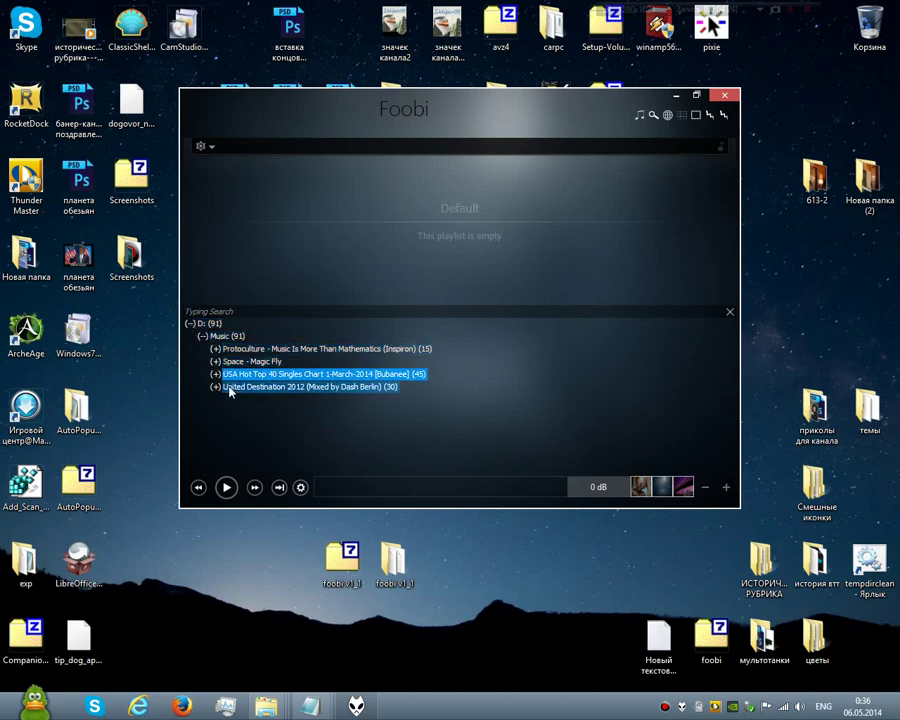
click(227, 350)
click(229, 364)
click(231, 374)
click(231, 387)
click(231, 362)
click(232, 350)
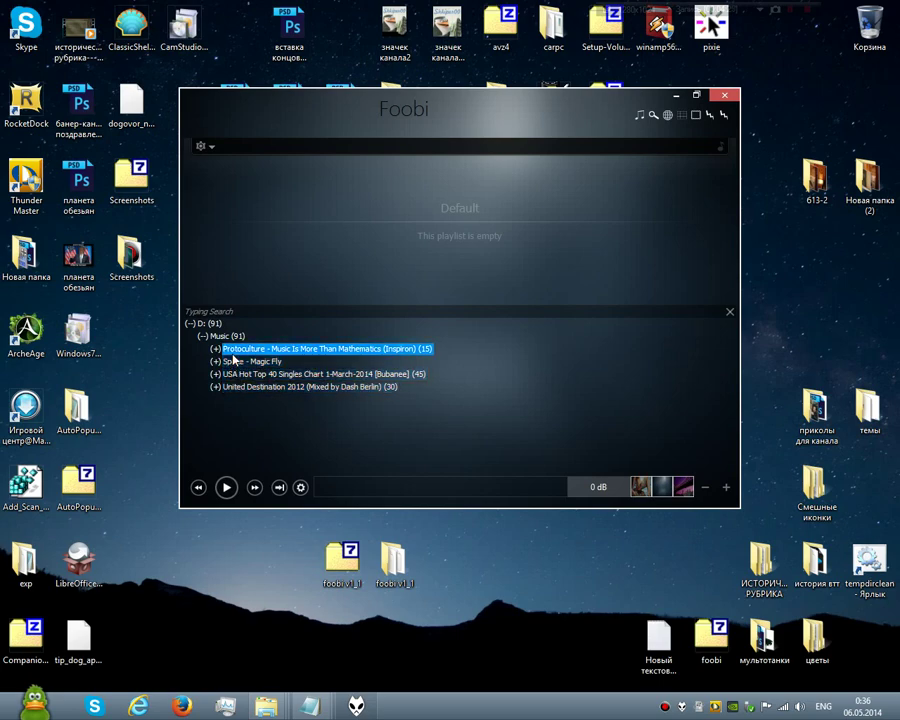
click(232, 374)
click(234, 387)
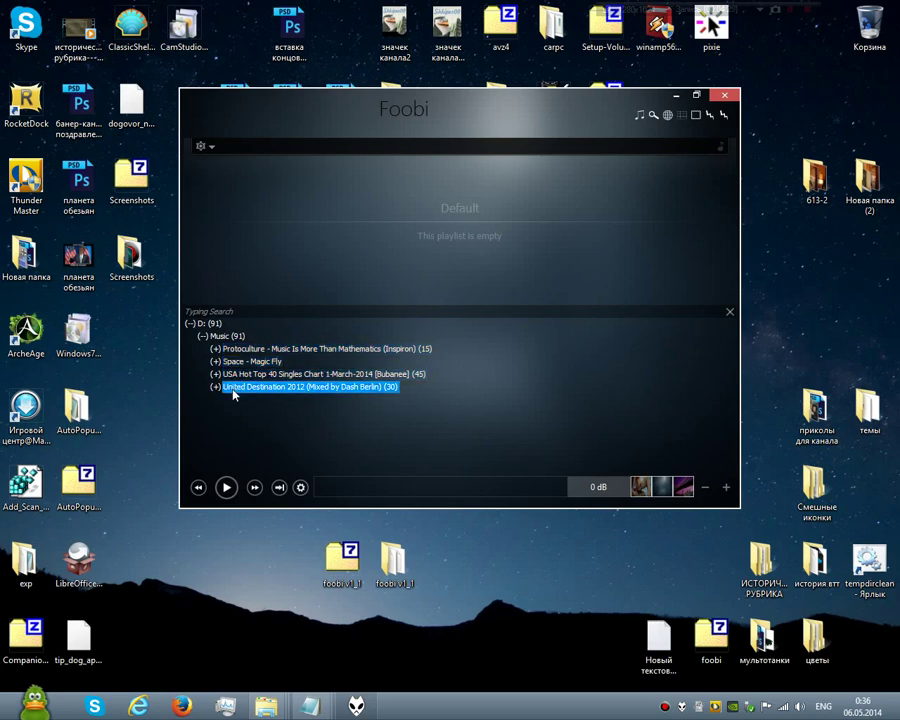
Lower the volume to -66 dB and play the USA Hot Top 40 Singles Chart 1-March-2014 folder
click(268, 377)
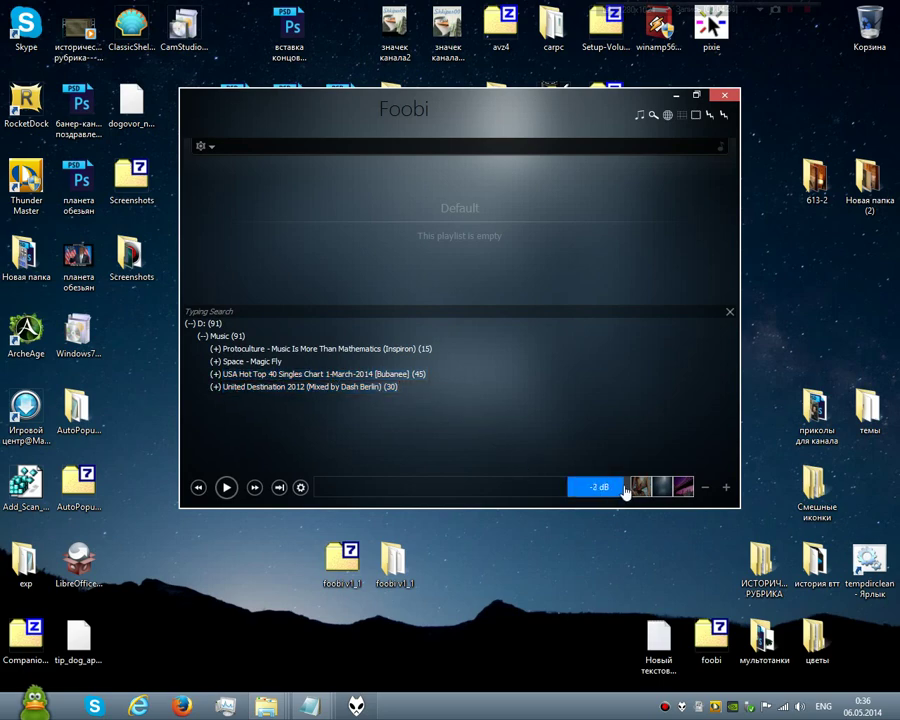
click(295, 376)
double_click(293, 376)
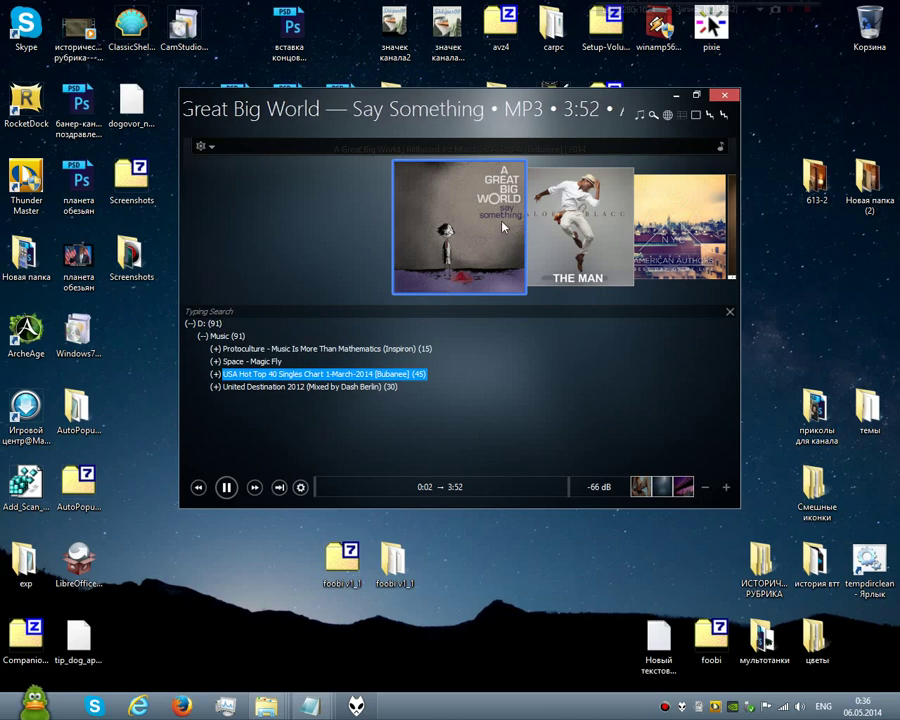
Browse back and forth through the album covers of the loaded playlist
scroll(480, 227, down, 3)
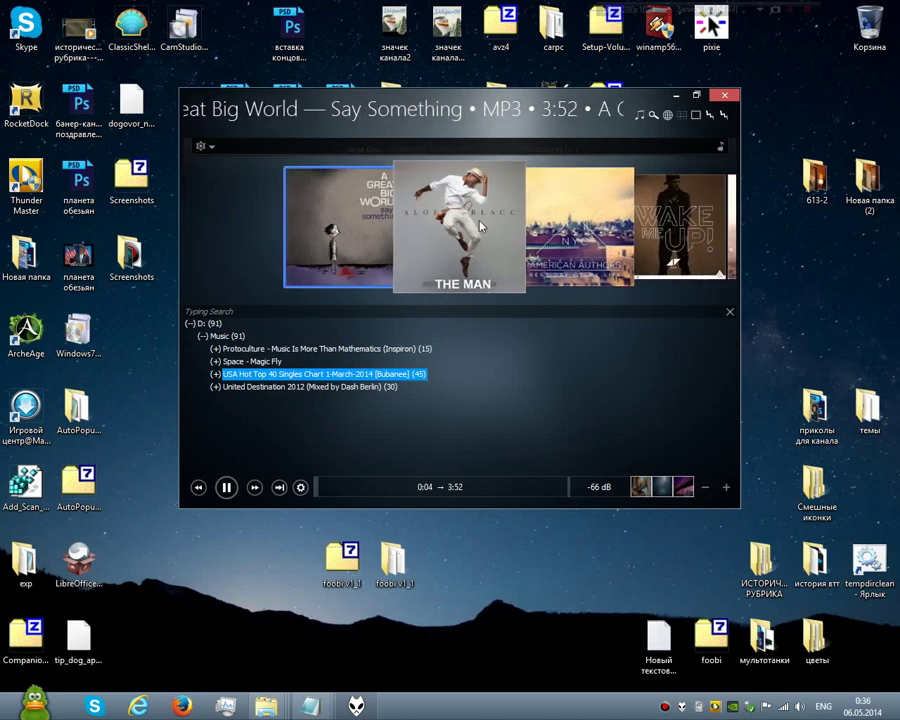
scroll(480, 227, down, 8)
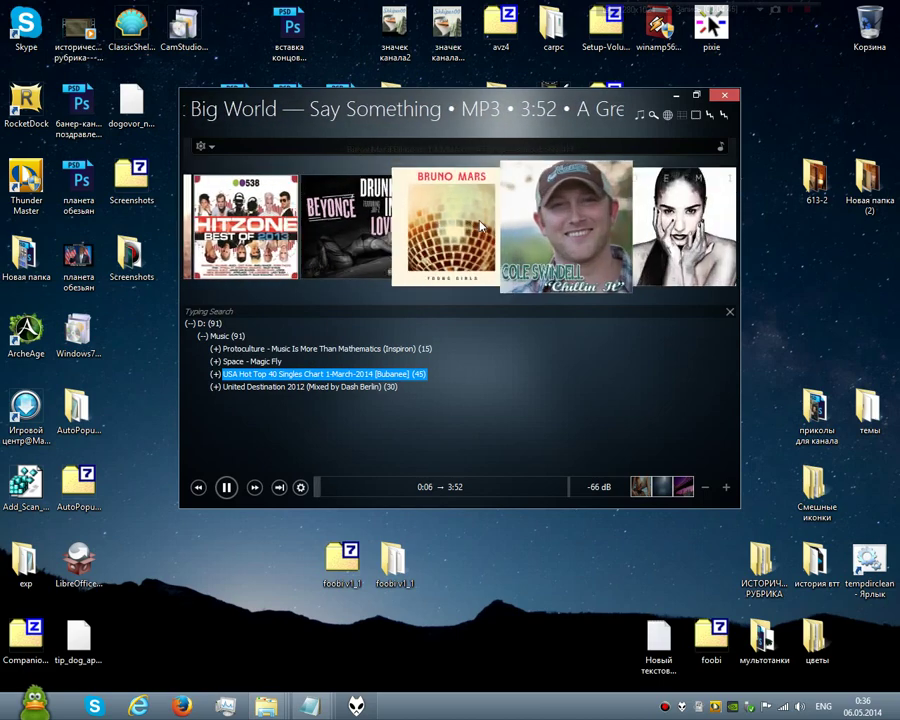
scroll(480, 227, down, 5)
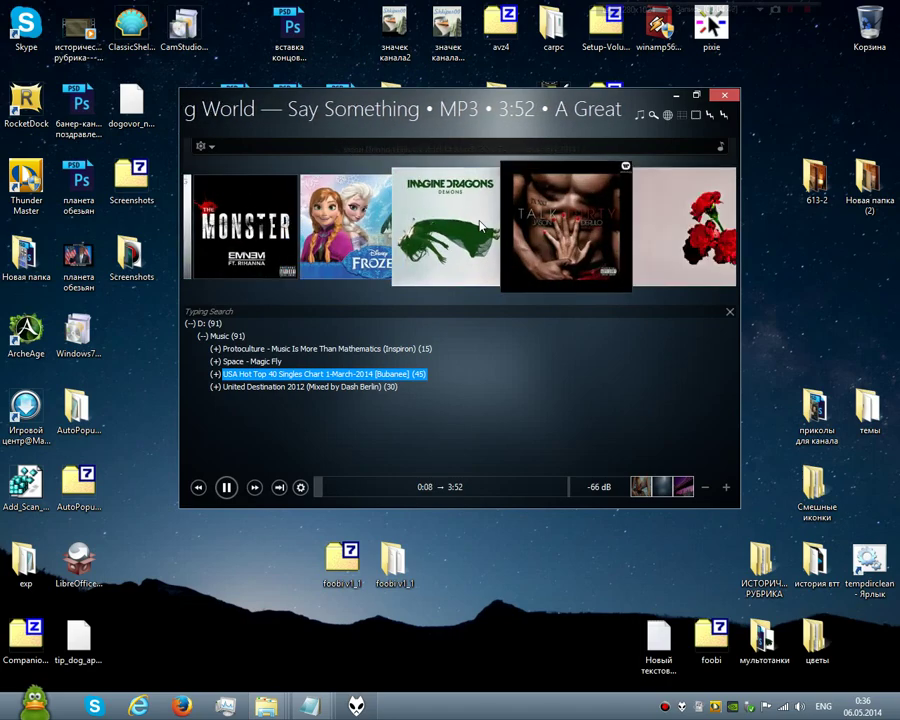
scroll(480, 227, up, 5)
scroll(480, 227, down, 10)
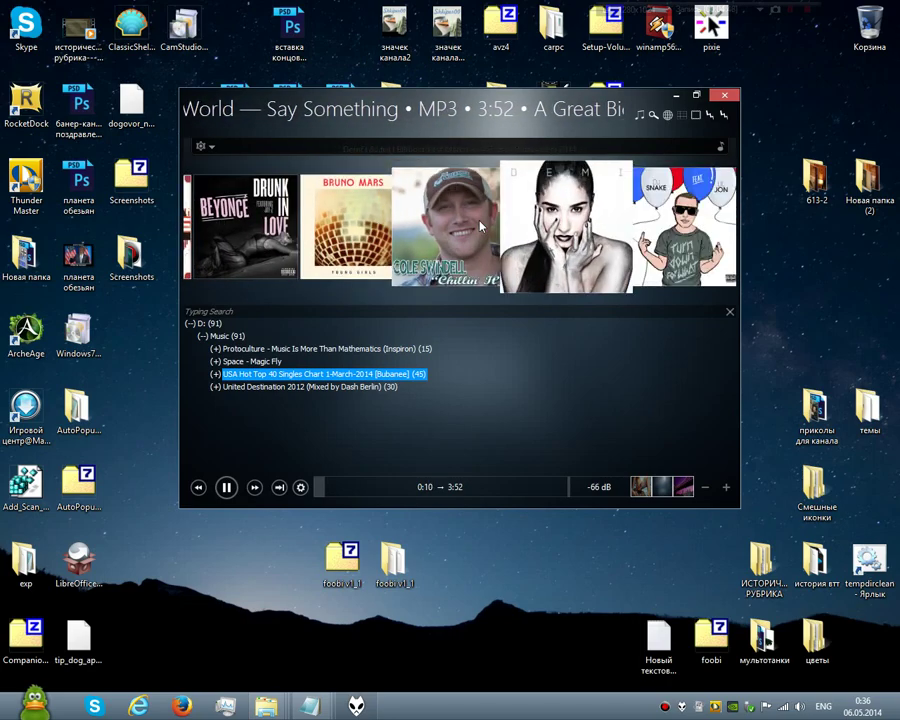
scroll(480, 227, down, 10)
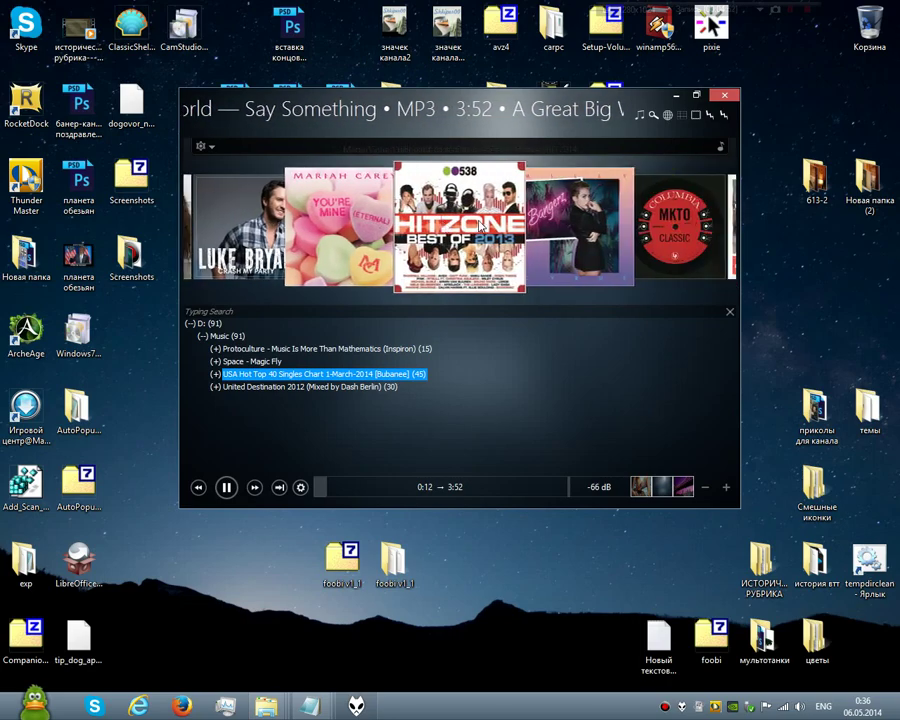
Look further through the cover flow, comparing album covers around the Sara Bareilles album
scroll(480, 227, down, 7)
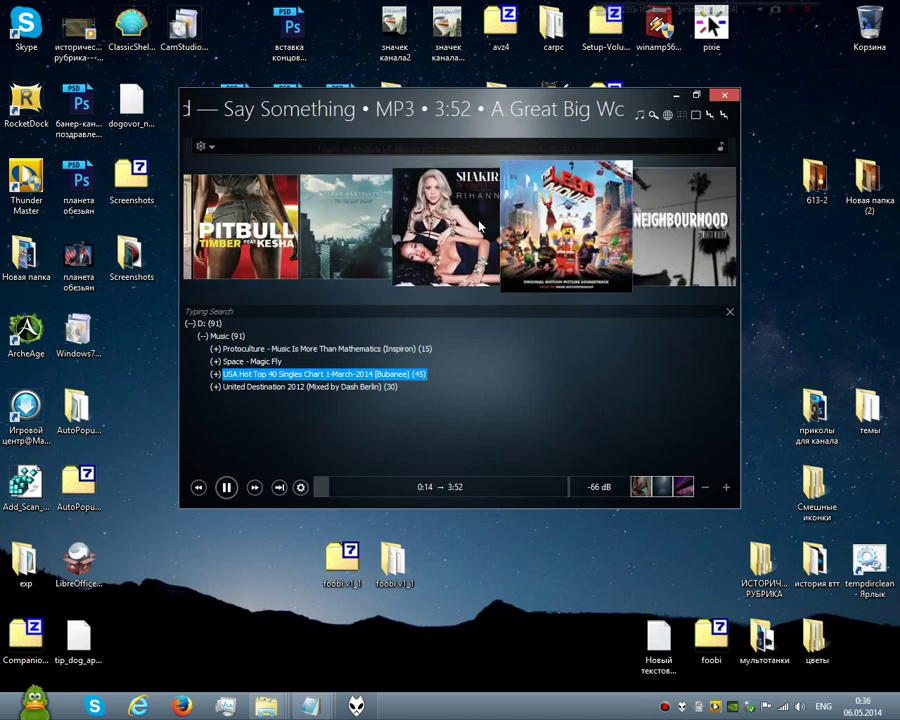
scroll(480, 227, up, 4)
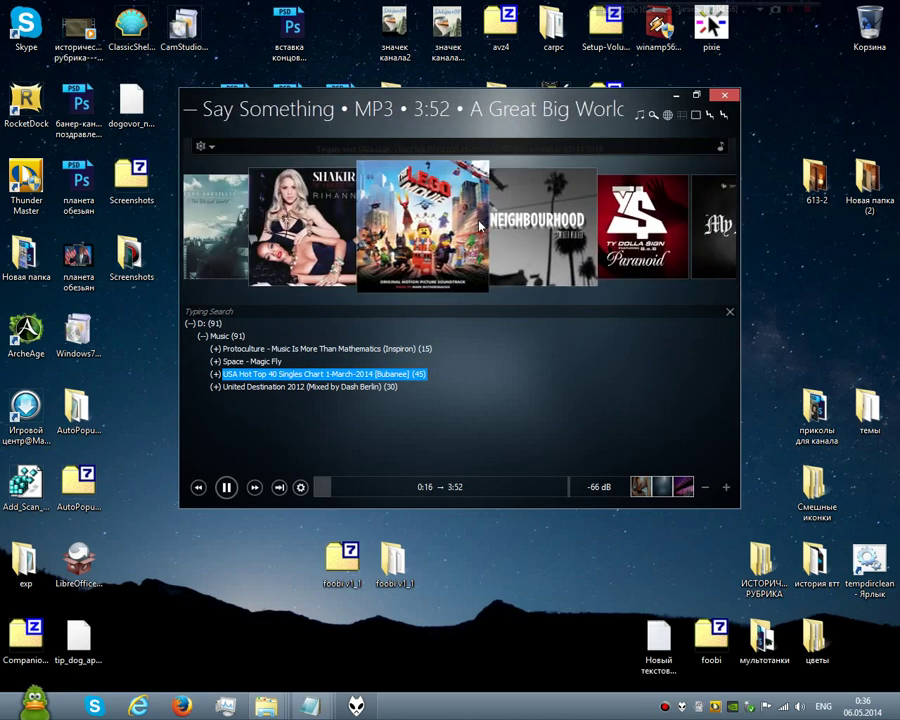
scroll(341, 233, up, 2)
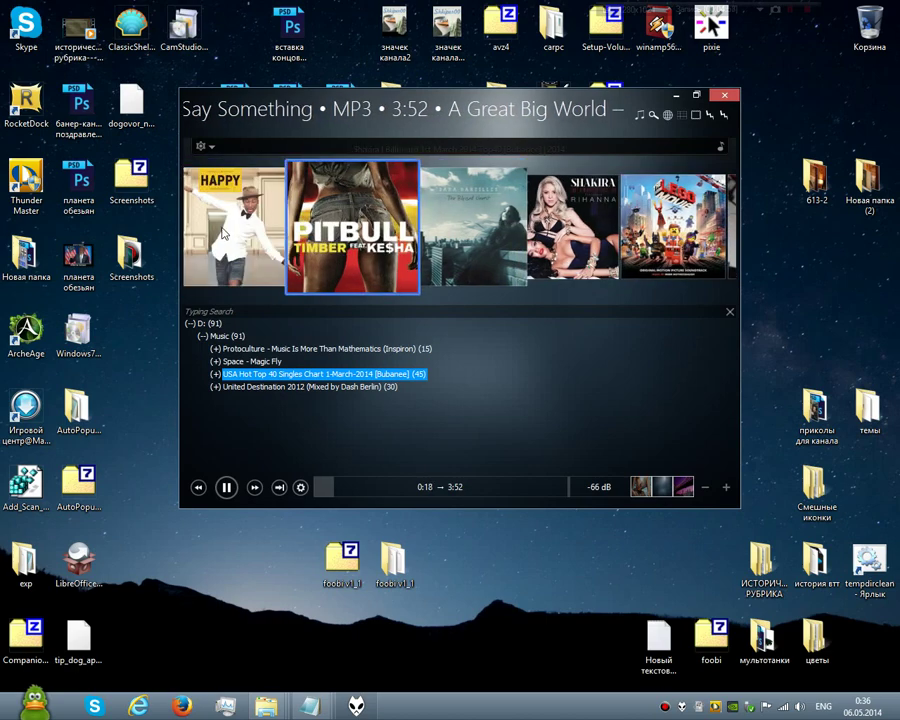
scroll(735, 230, down, 1)
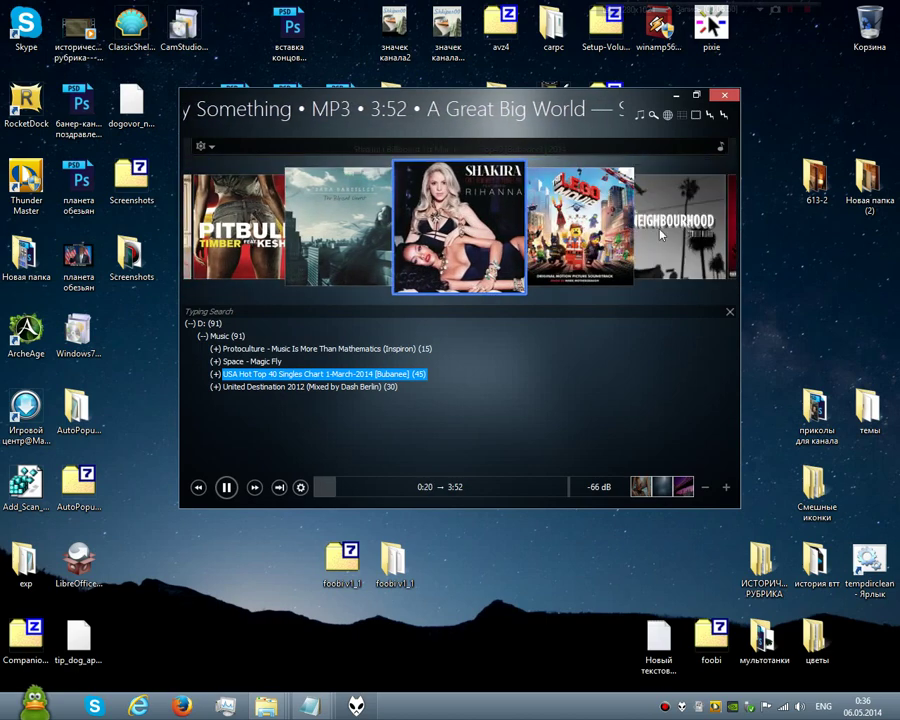
scroll(349, 232, up, 1)
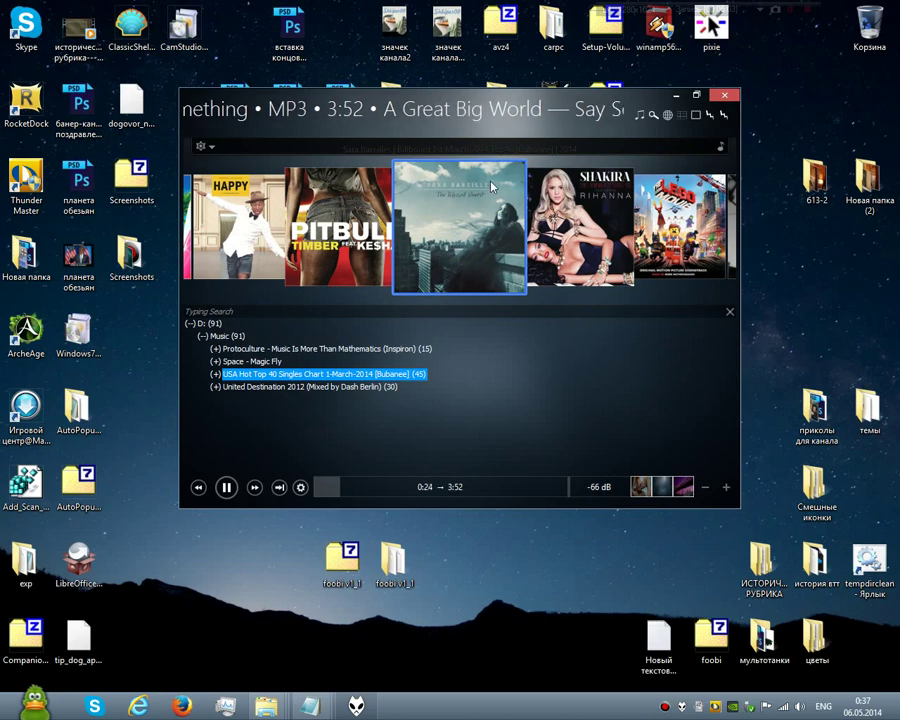
Unlock the toolbar of the cover flow view by turning off Lock Toolbar
right_click(202, 147)
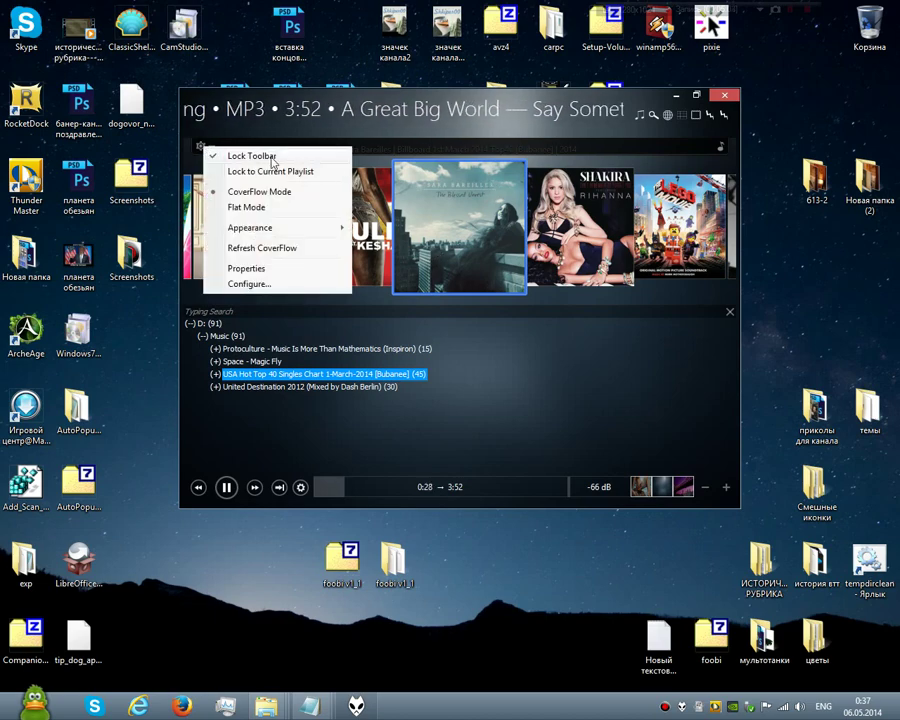
click(218, 156)
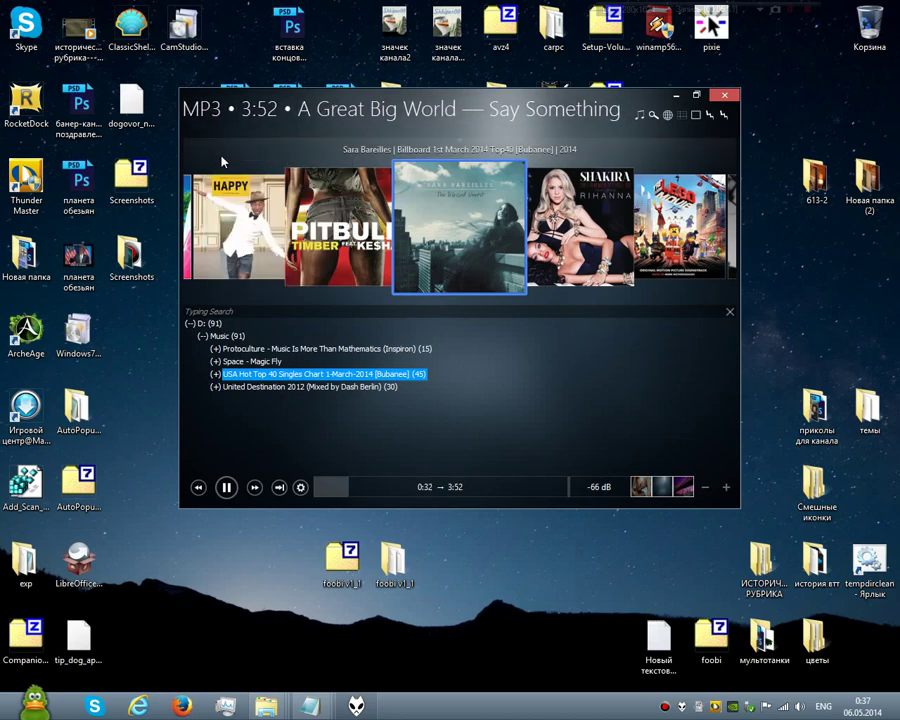
mouse_move(258, 157)
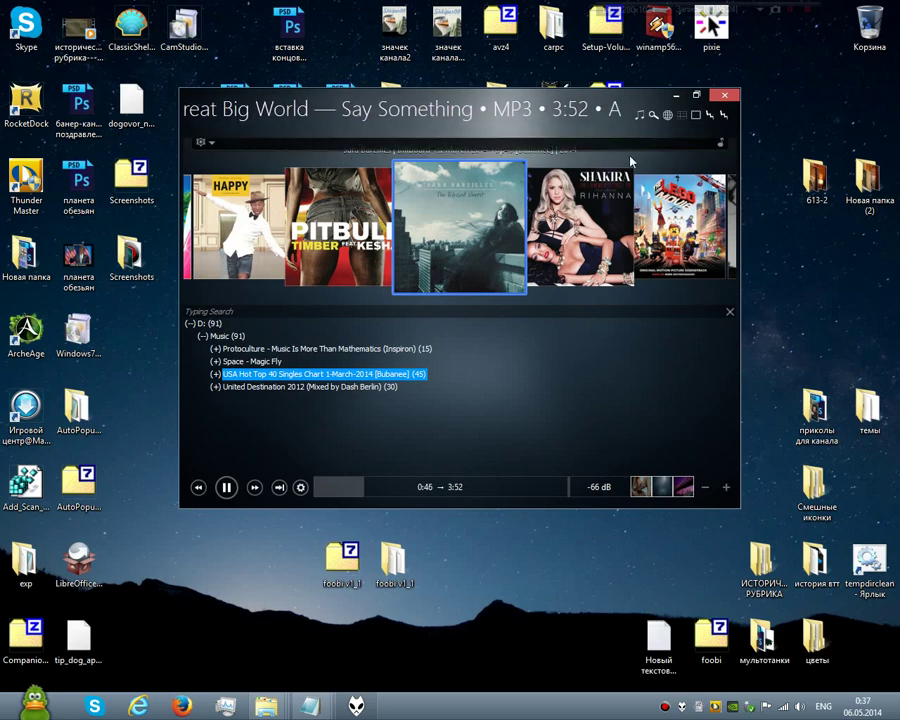
Switch to the album view with Search Library and refresh the library there
click(684, 116)
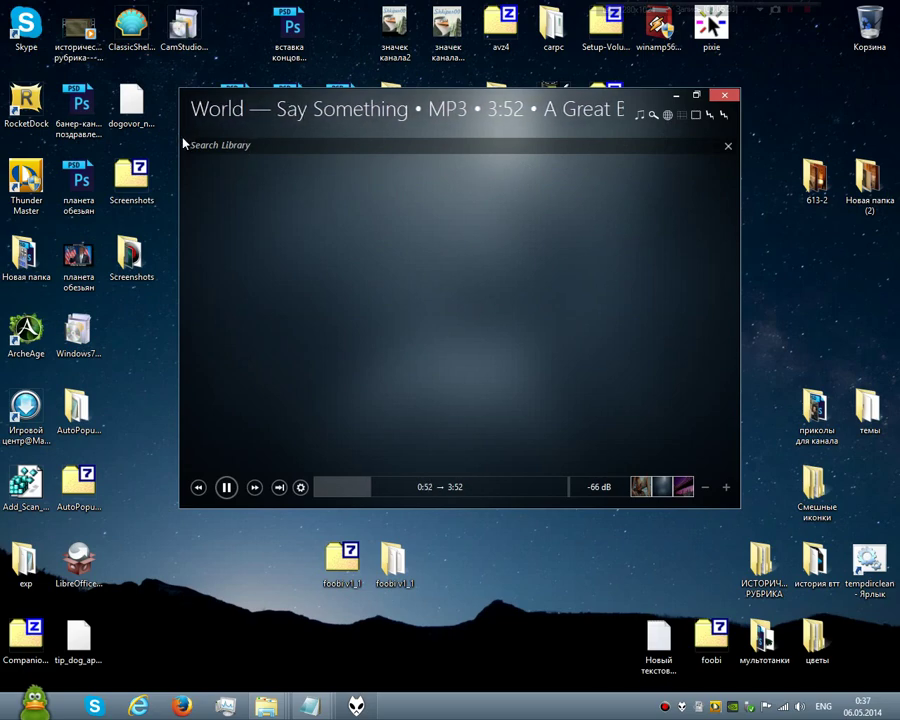
right_click(363, 244)
mouse_move(400, 258)
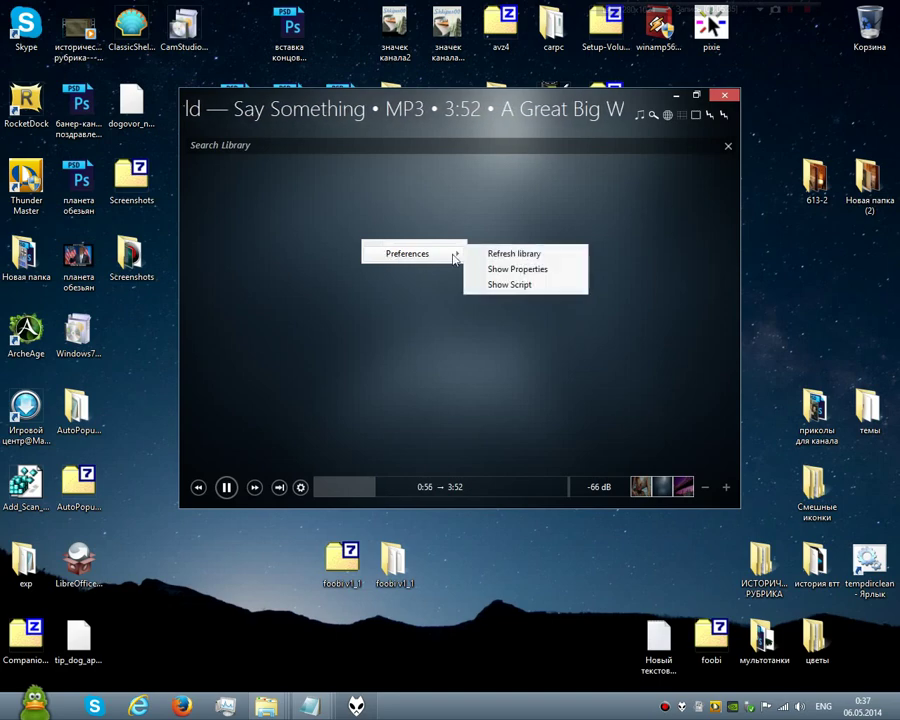
click(506, 256)
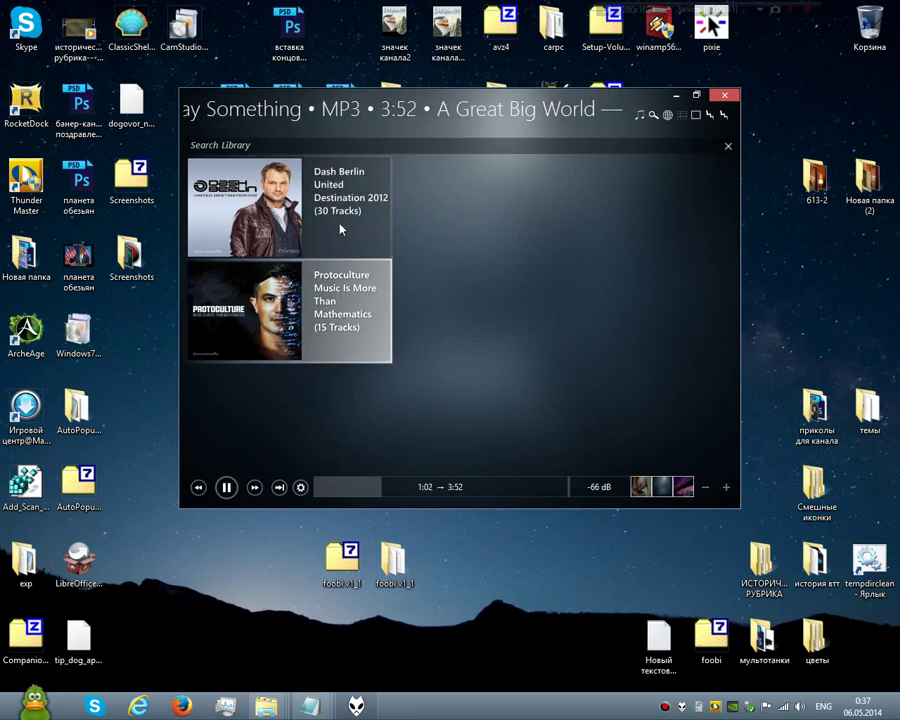
Look through the track lists of the Dash Berlin and Protoculture albums in the album view, then collapse the track list
click(283, 210)
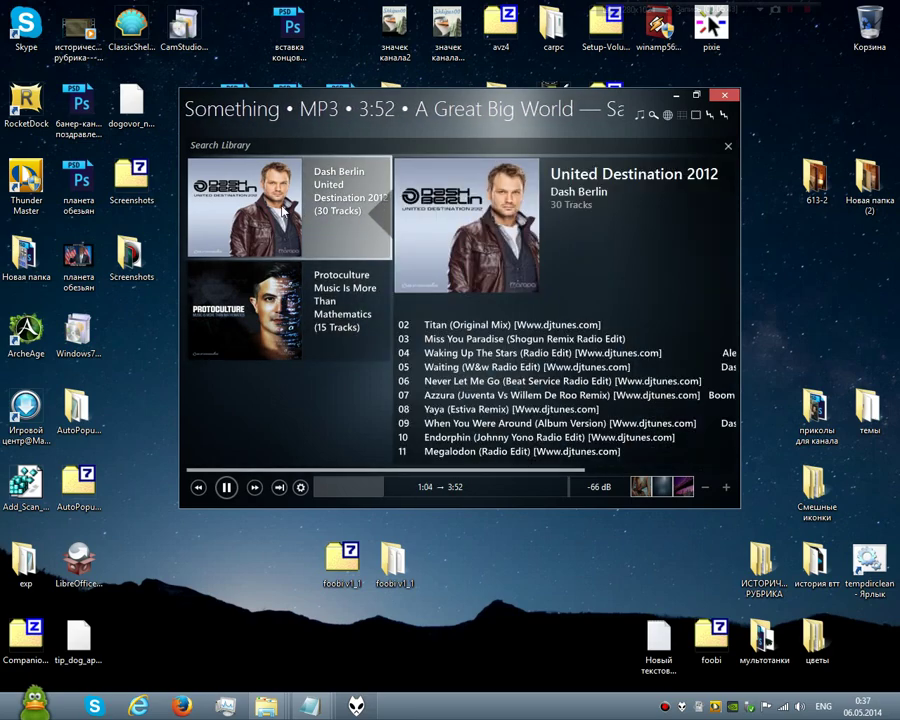
click(292, 313)
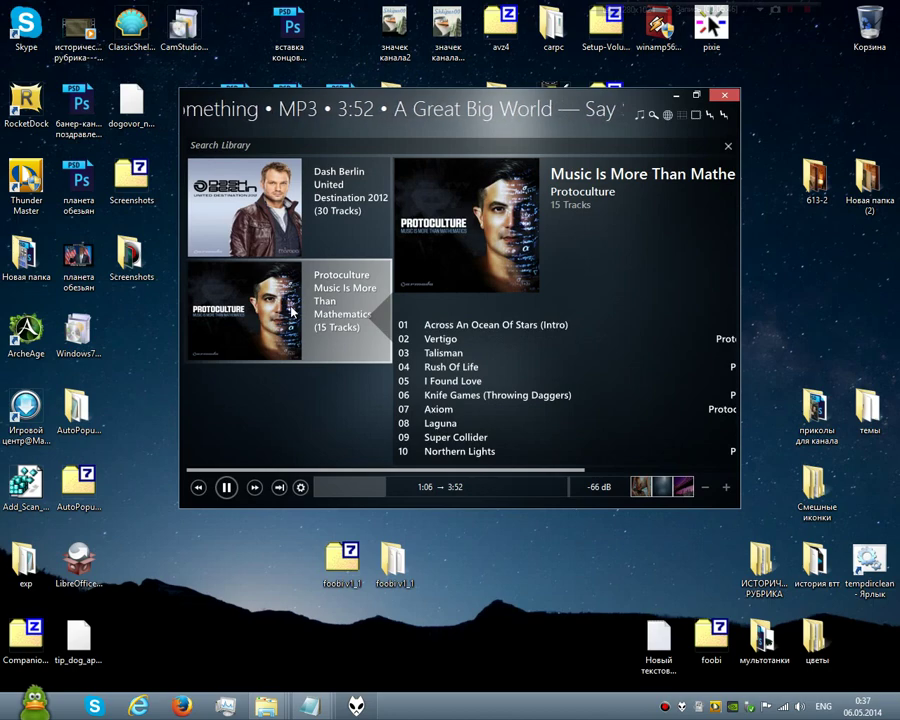
click(293, 248)
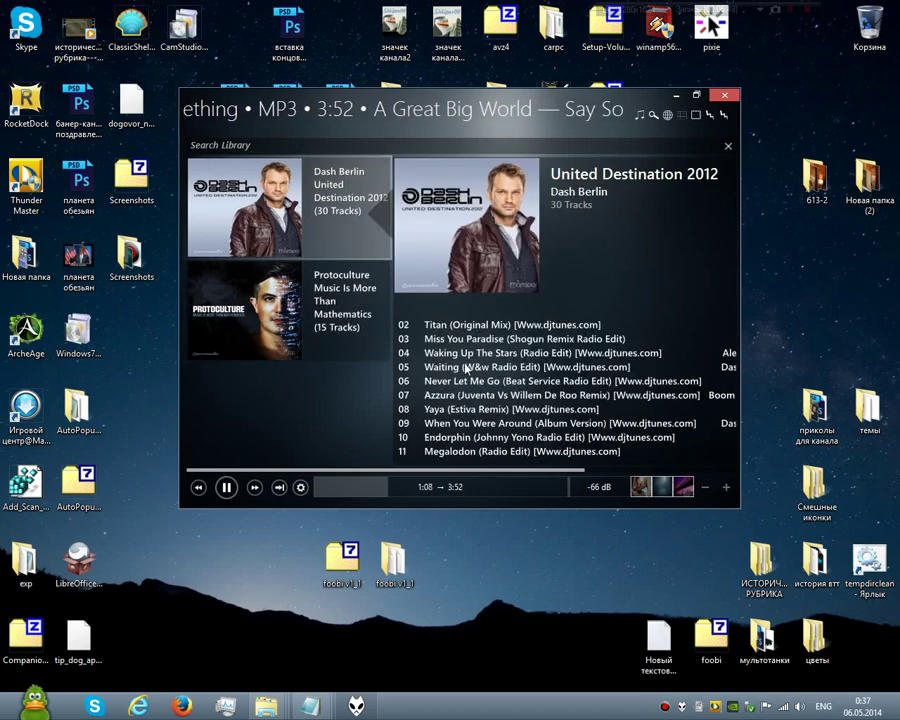
scroll(476, 369, down, 3)
scroll(476, 367, up, 3)
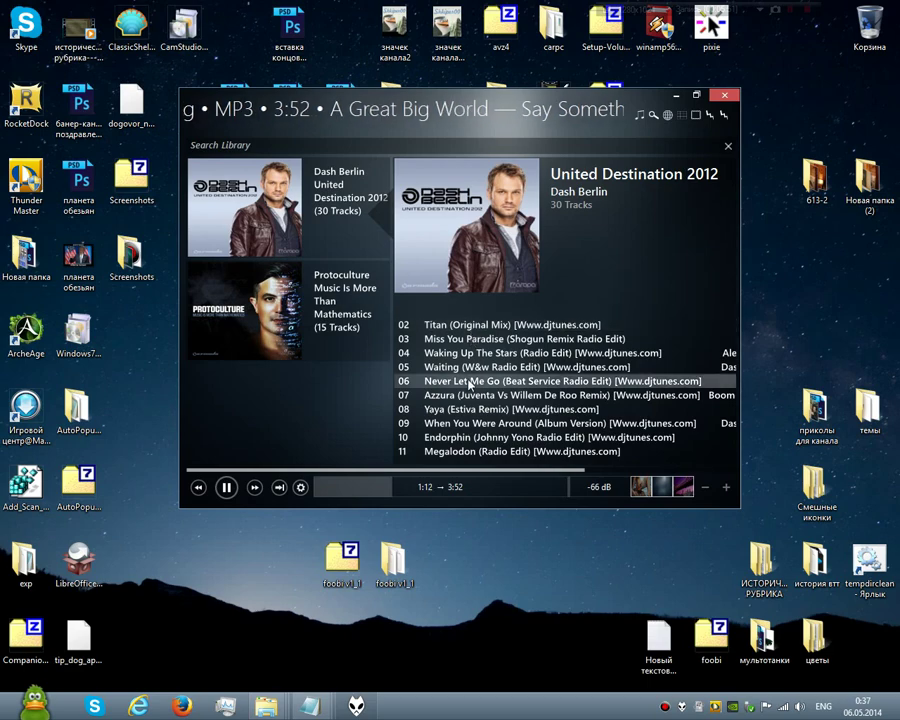
click(330, 312)
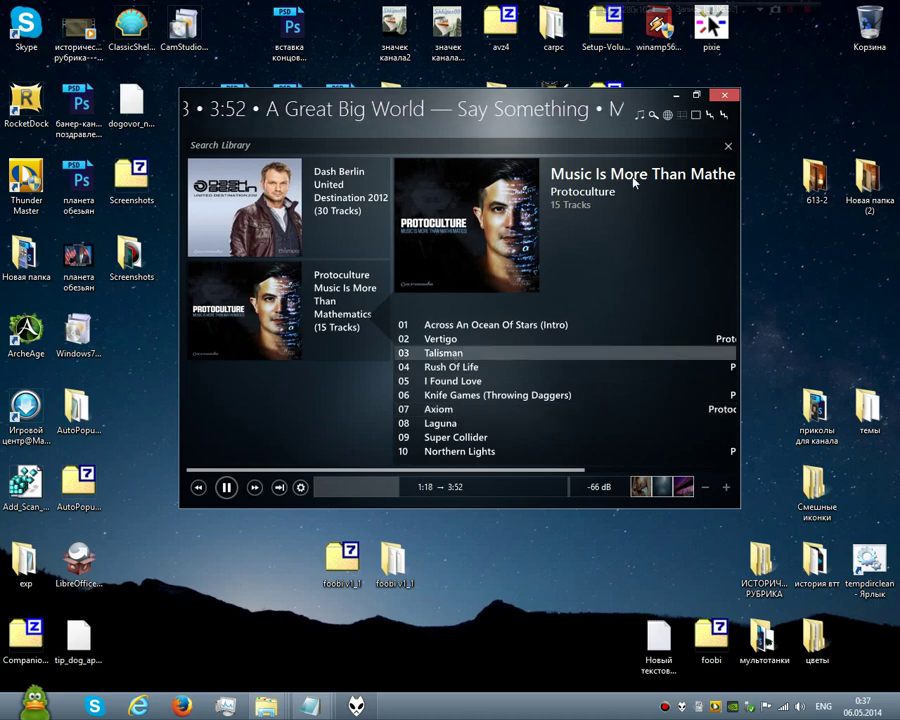
click(531, 160)
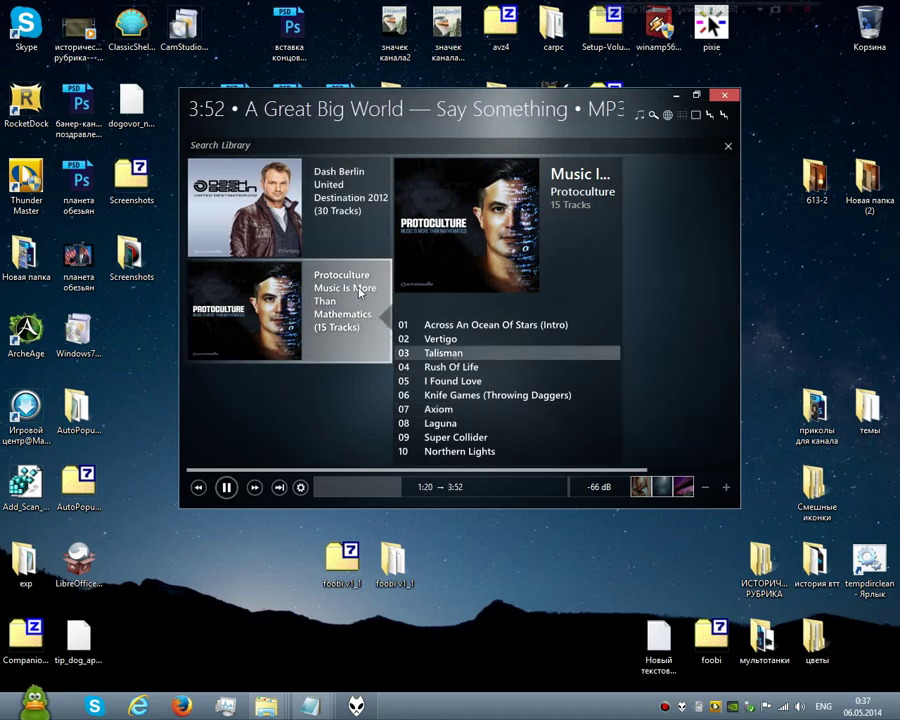
Switch to the playlist's track list and go back to its first track, Say Something
click(640, 116)
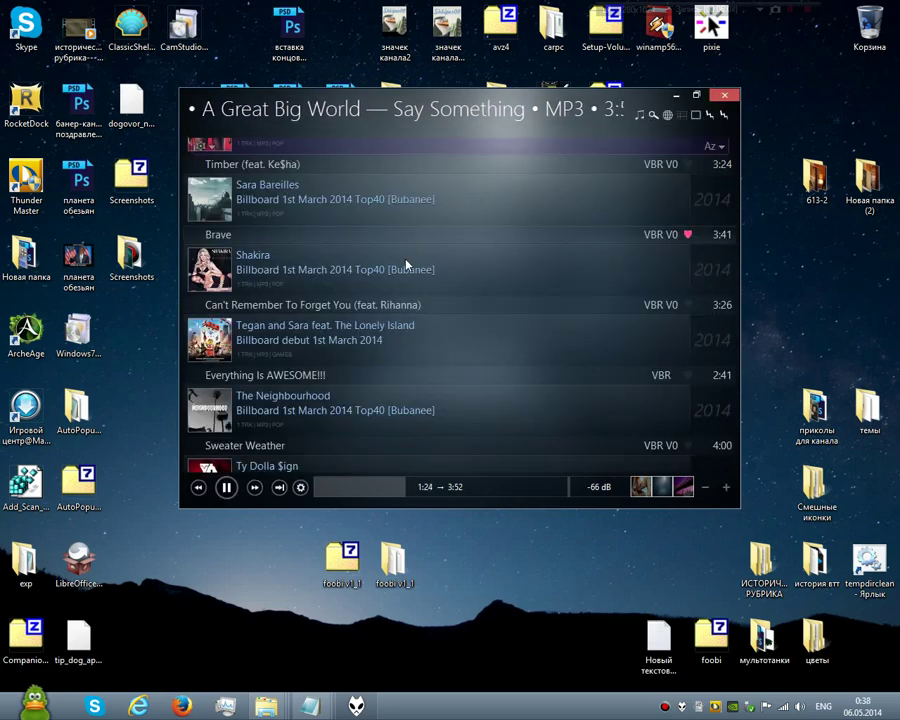
scroll(408, 263, up, 5)
scroll(406, 264, up, 3)
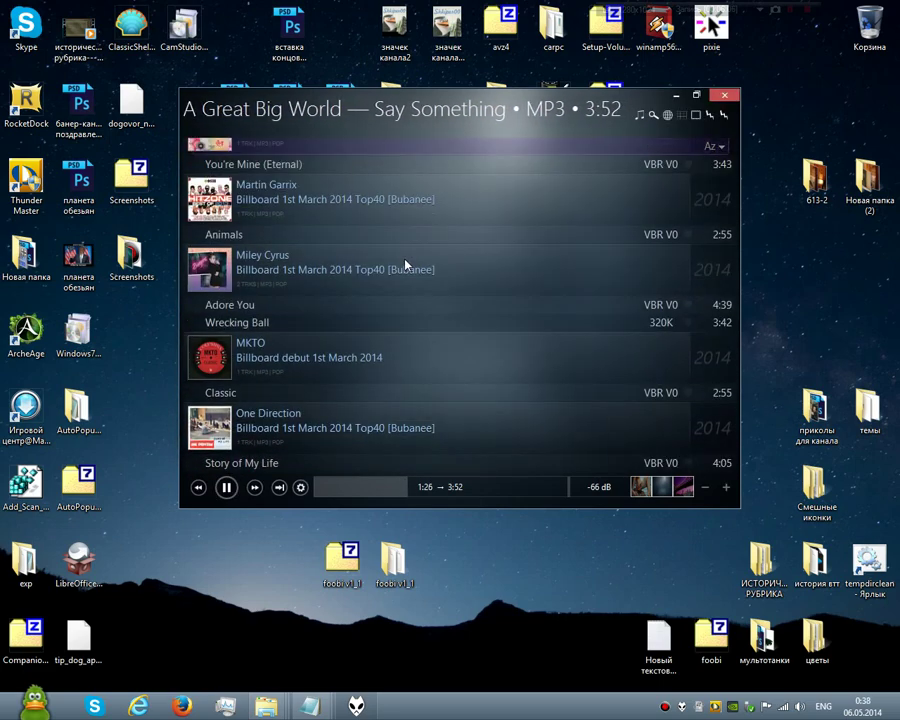
scroll(406, 264, up, 10)
scroll(405, 264, up, 15)
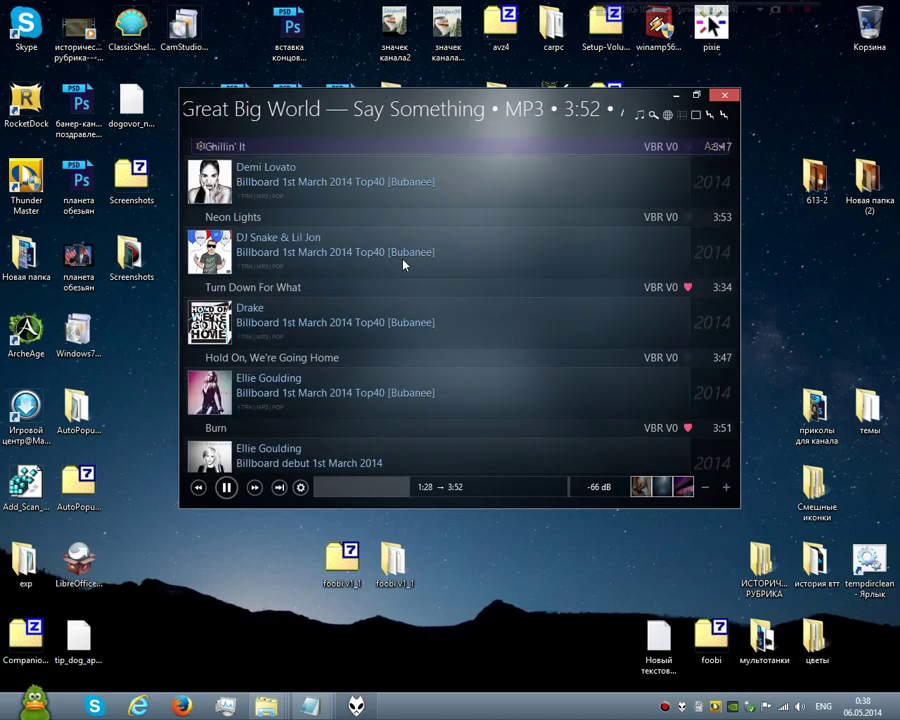
scroll(404, 263, up, 2)
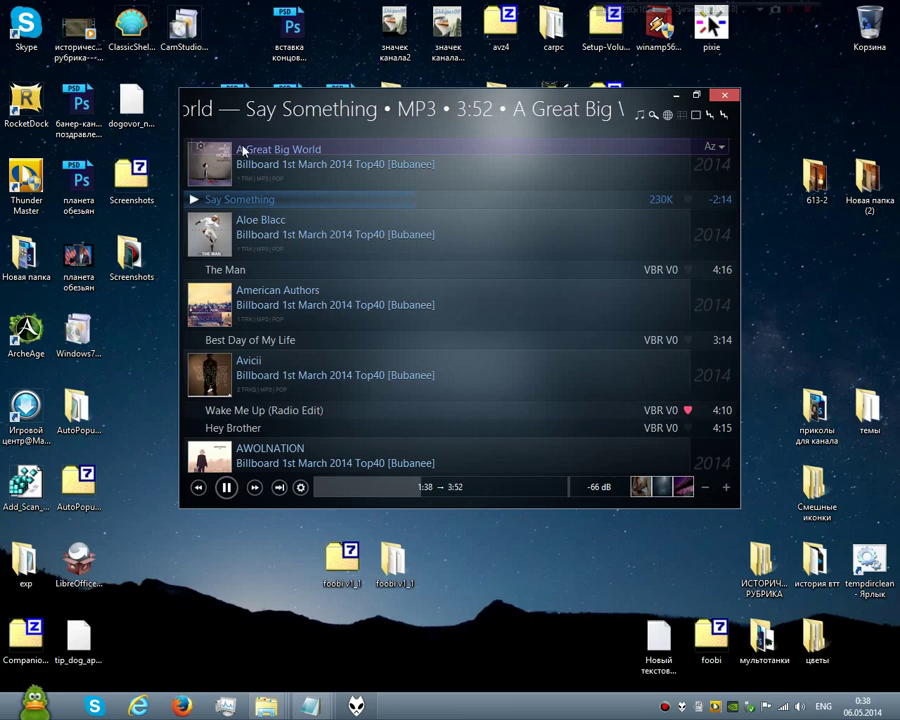
right_click(199, 149)
click(226, 155)
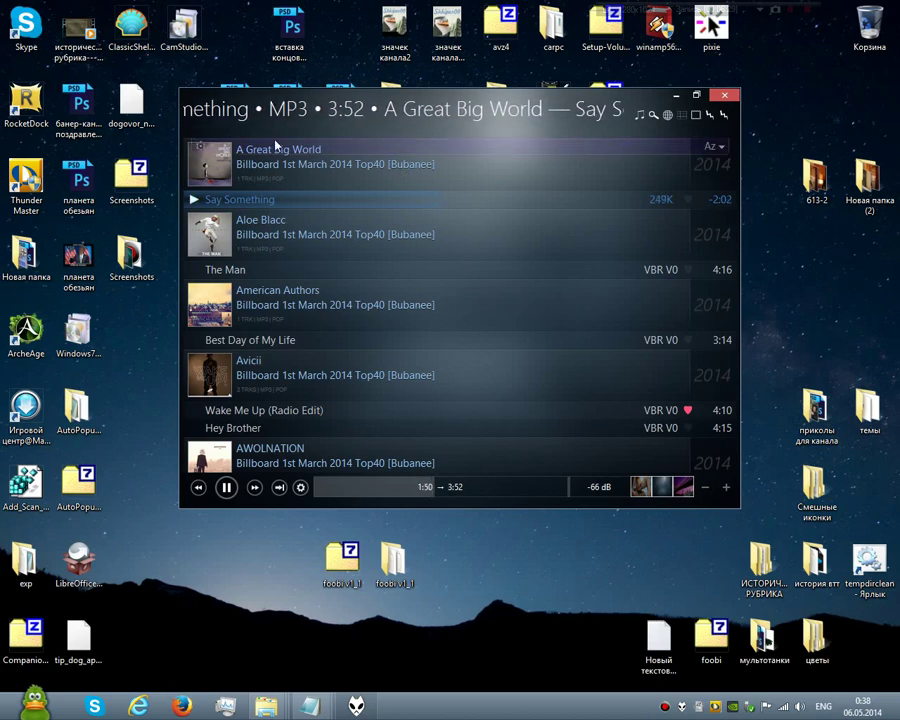
right_click(199, 150)
click(257, 214)
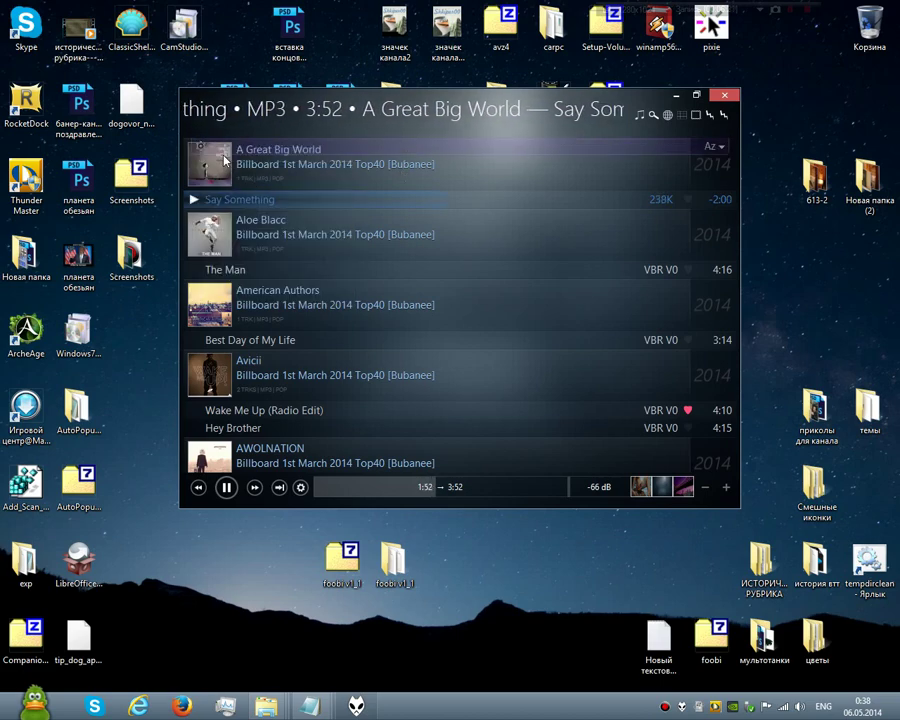
Look through the tracks of the playlist and return to the start of the list
scroll(256, 217, down, 15)
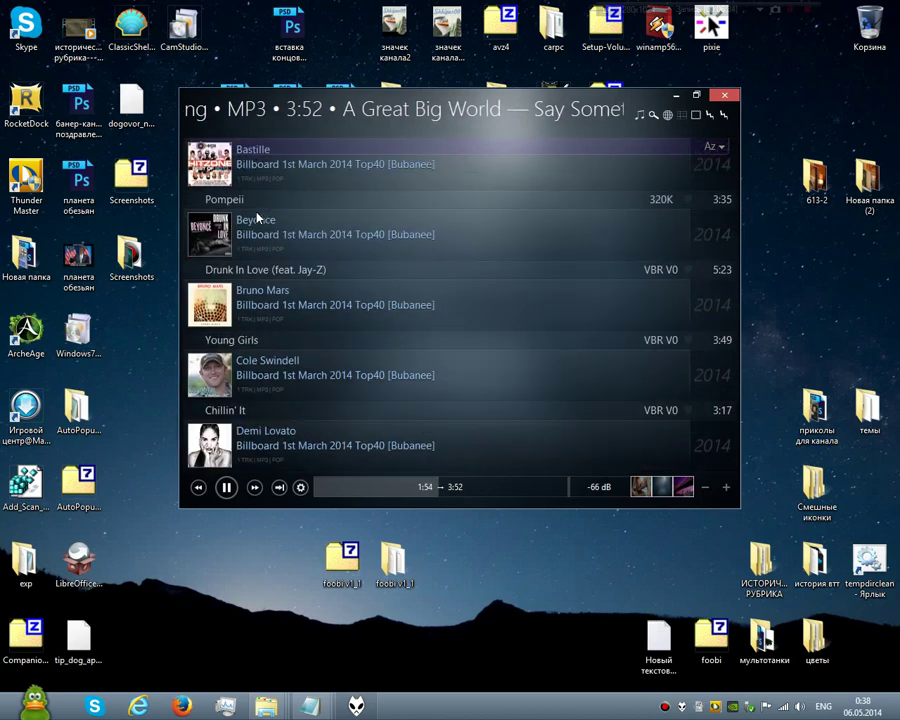
scroll(257, 217, down, 6)
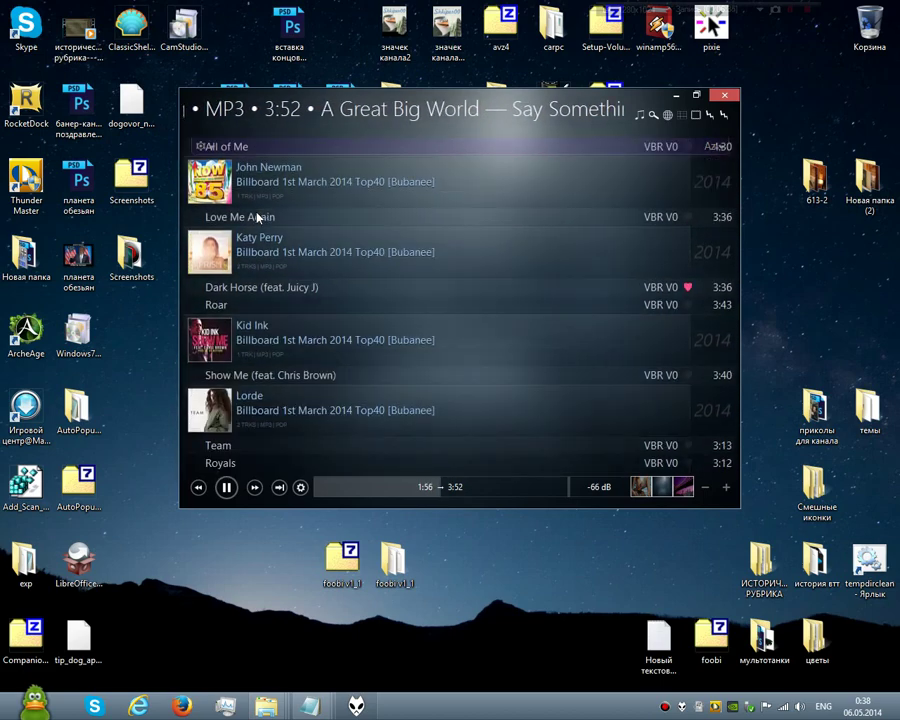
scroll(257, 217, down, 3)
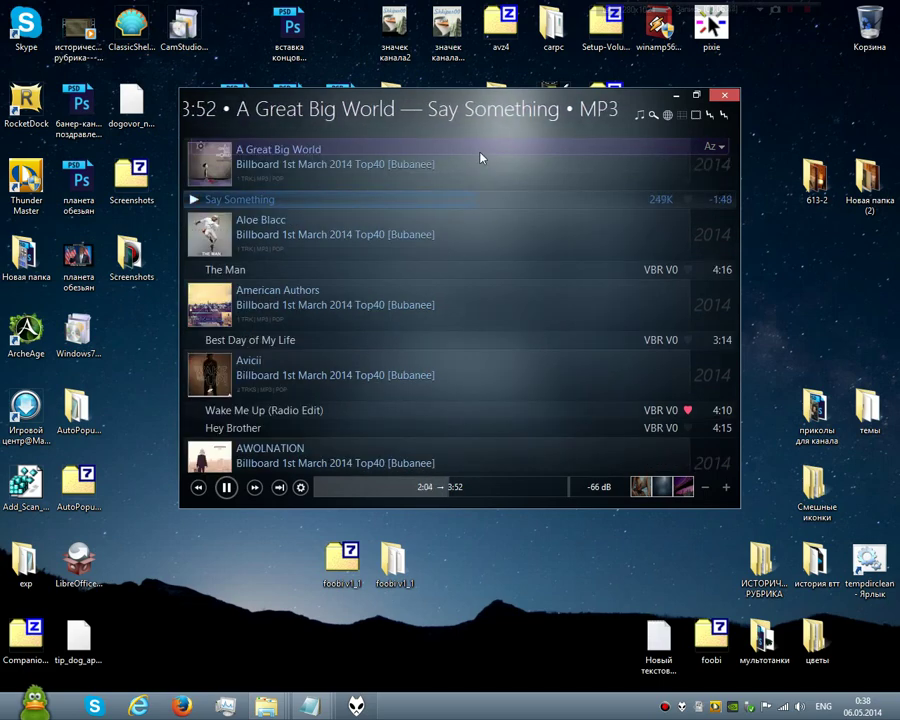
scroll(450, 208, down, 6)
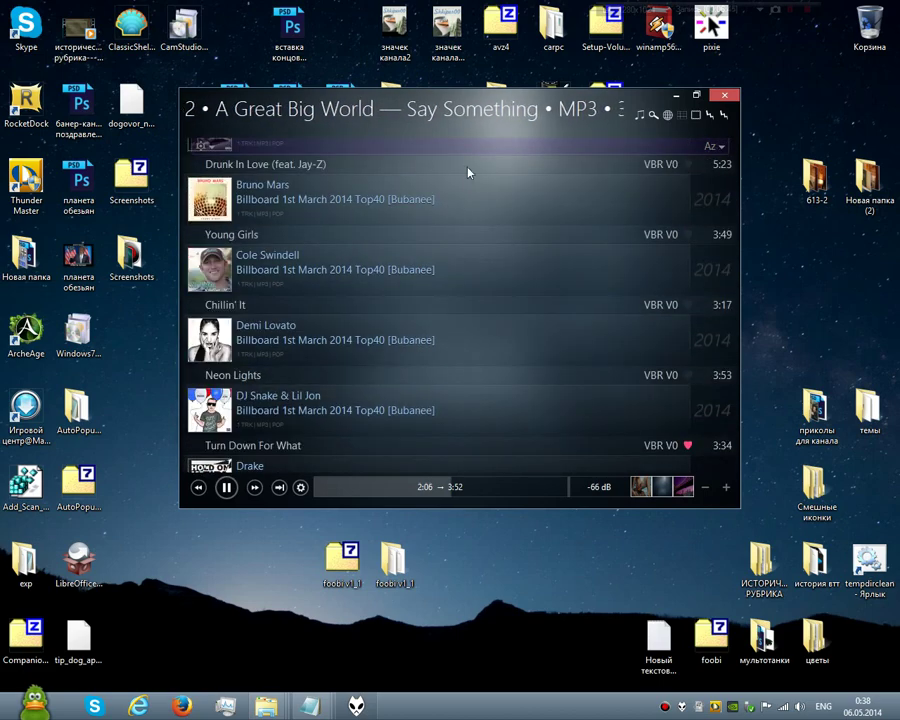
scroll(443, 254, down, 10)
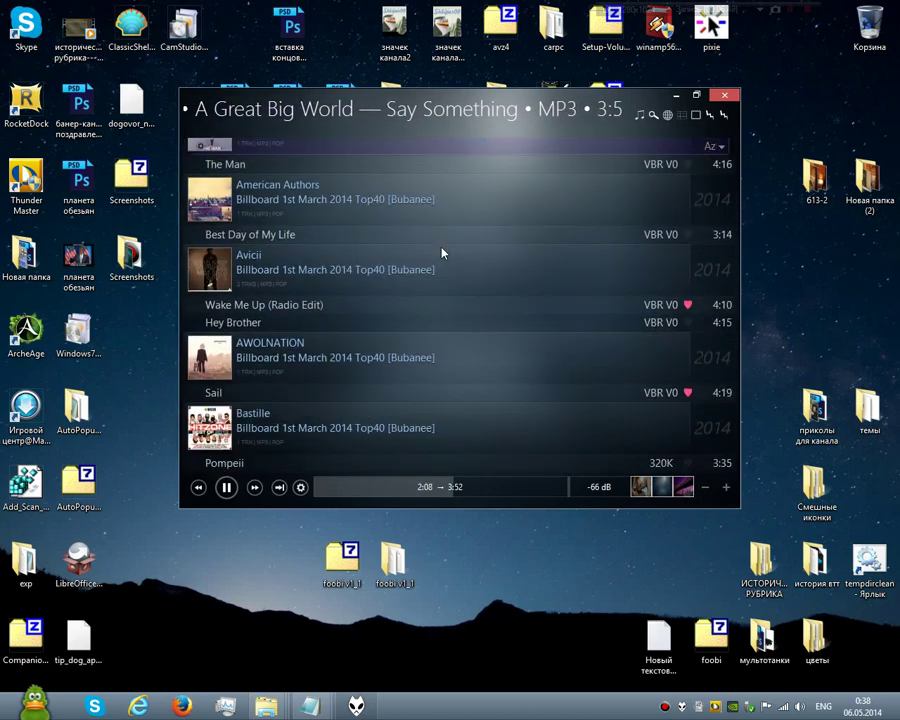
scroll(443, 253, down, 5)
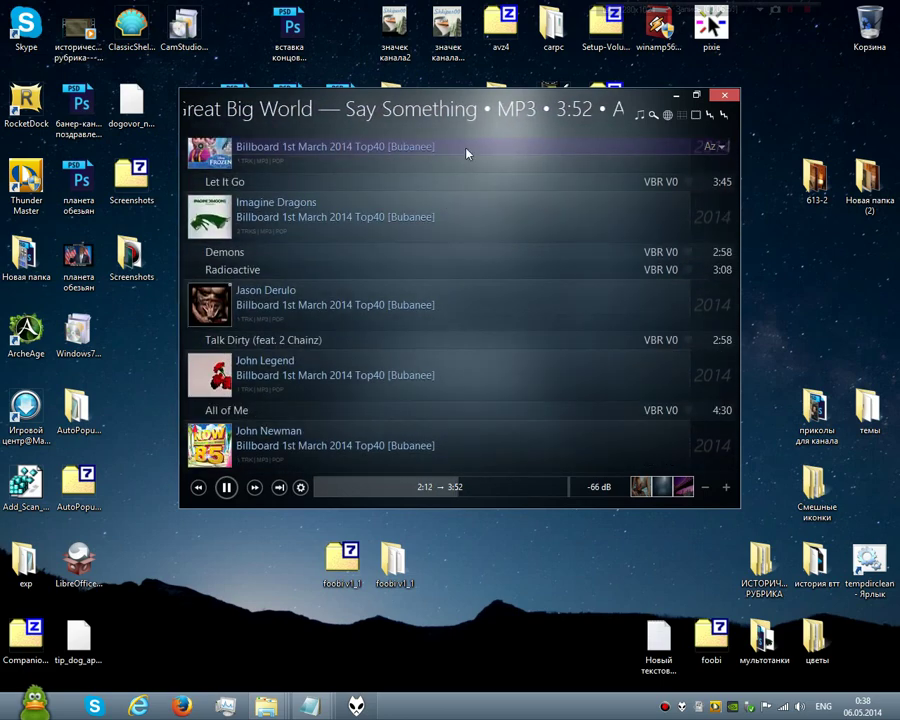
scroll(466, 152, up, 10)
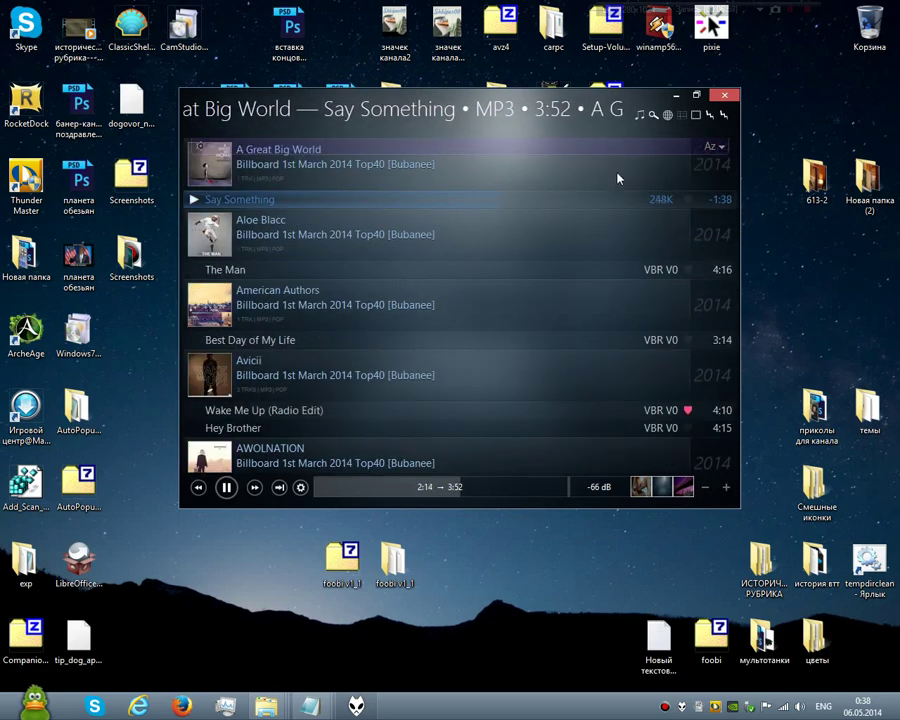
Toggle between the track list and the overview of playlists, ending on the playlist overview
click(643, 116)
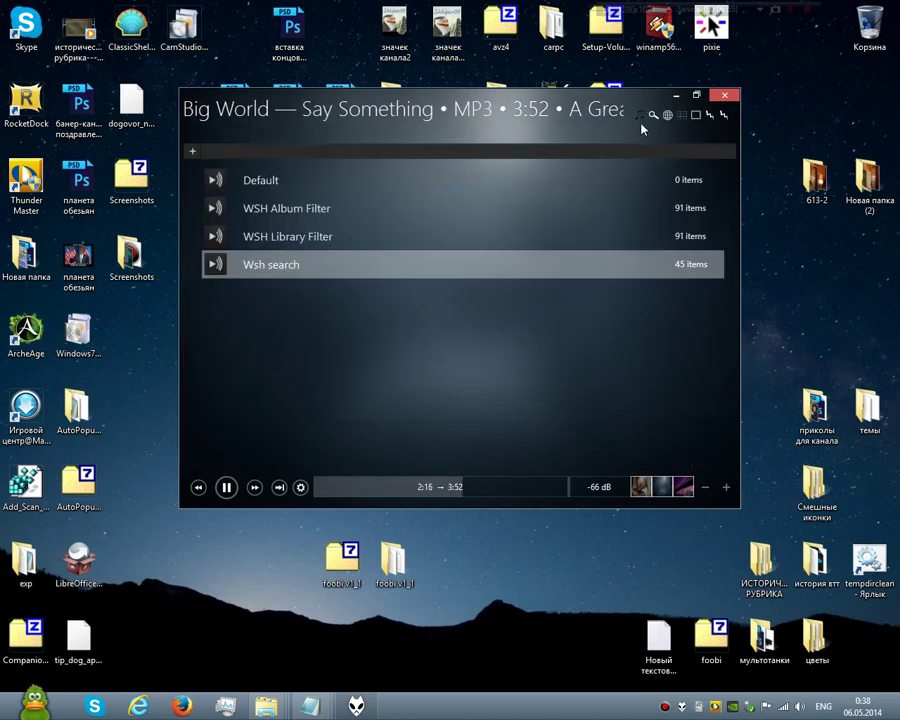
click(642, 117)
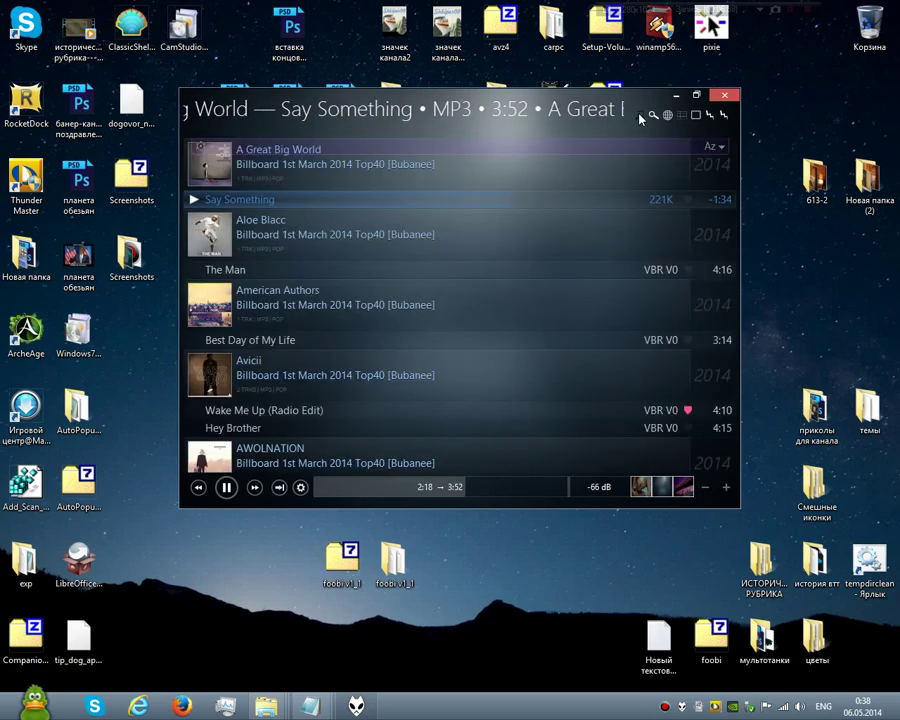
click(642, 117)
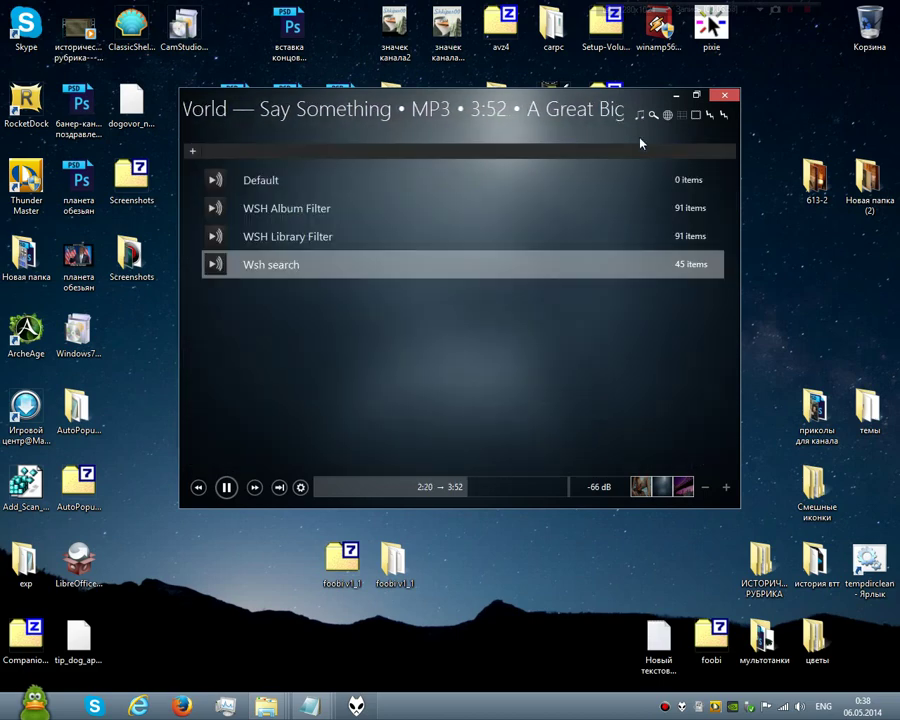
click(641, 118)
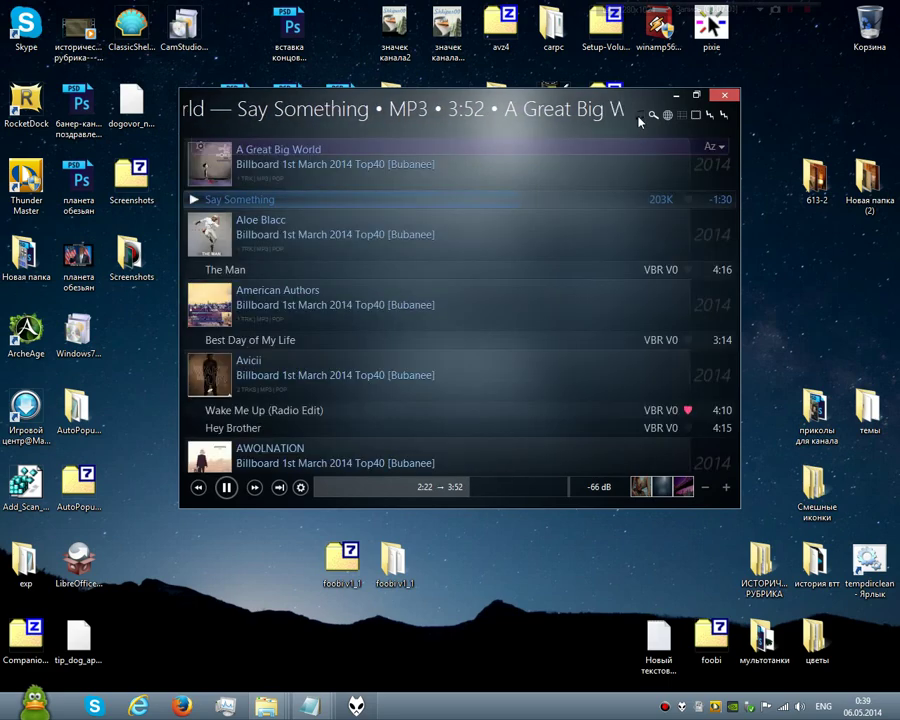
click(642, 117)
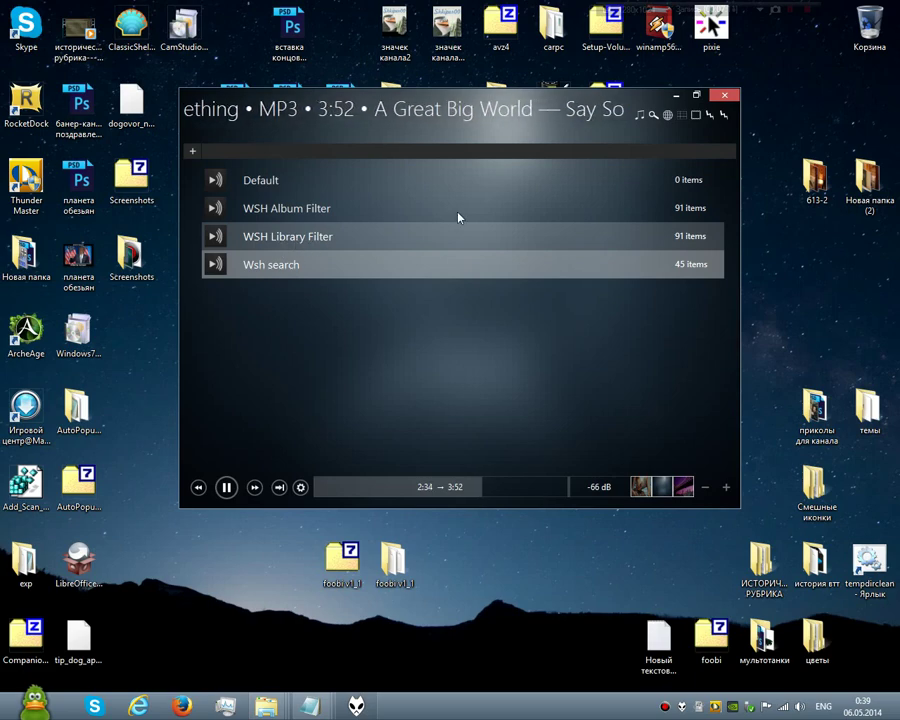
Look through the track list of the WSH Library Filter playlist and return to the playlist overview
click(639, 120)
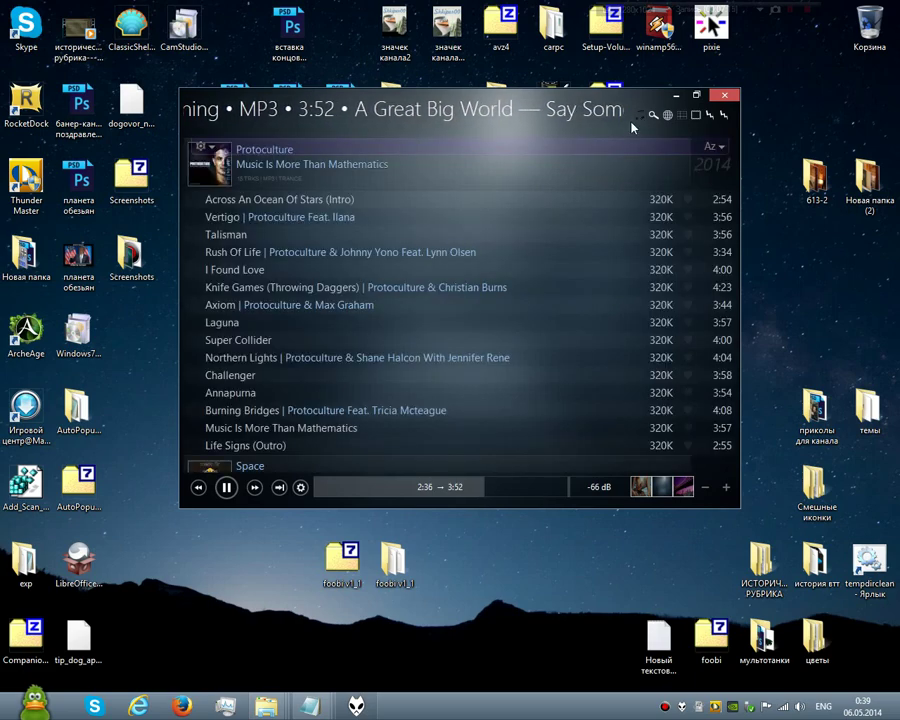
scroll(300, 224, down, 6)
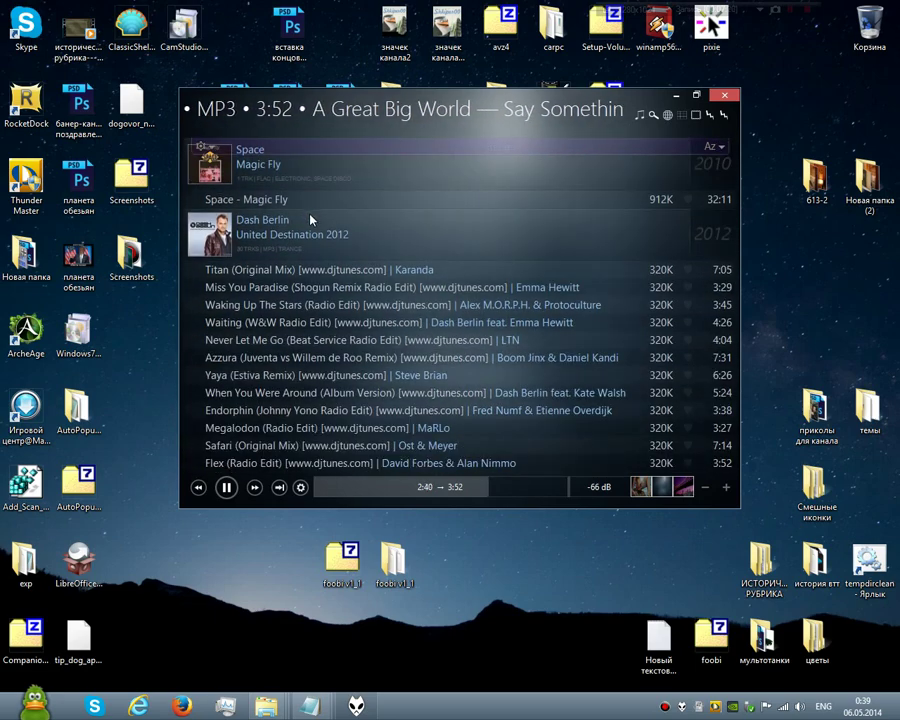
scroll(311, 218, down, 5)
scroll(311, 222, down, 8)
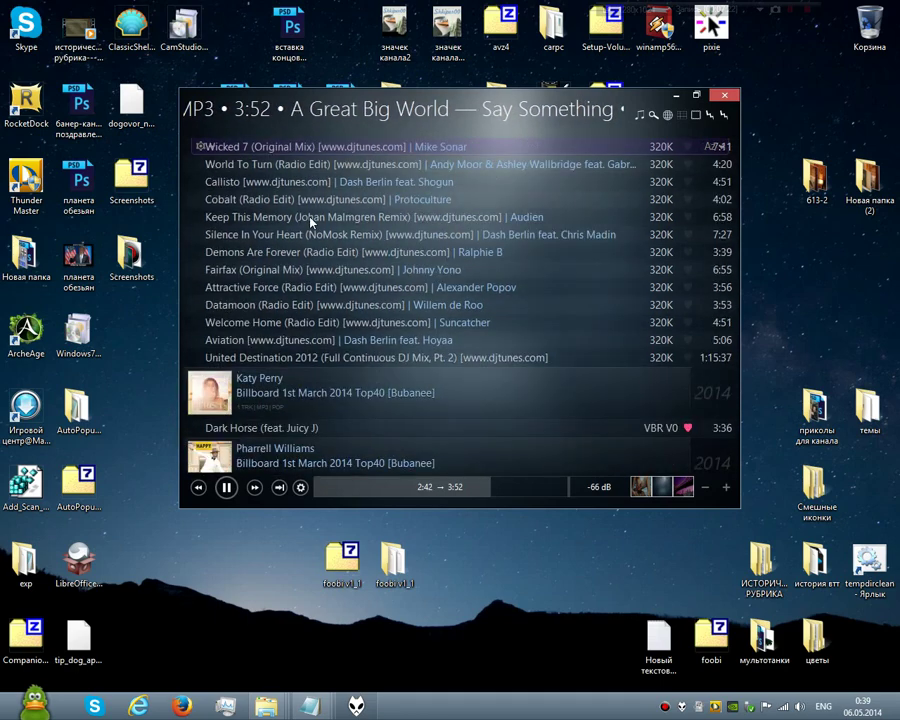
scroll(311, 222, down, 6)
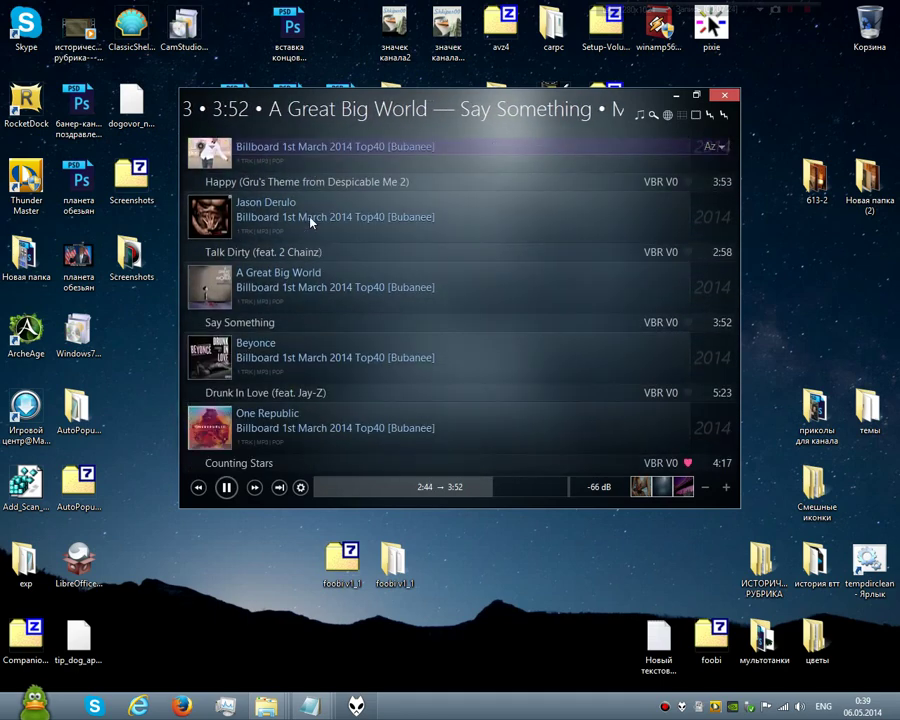
scroll(311, 222, down, 4)
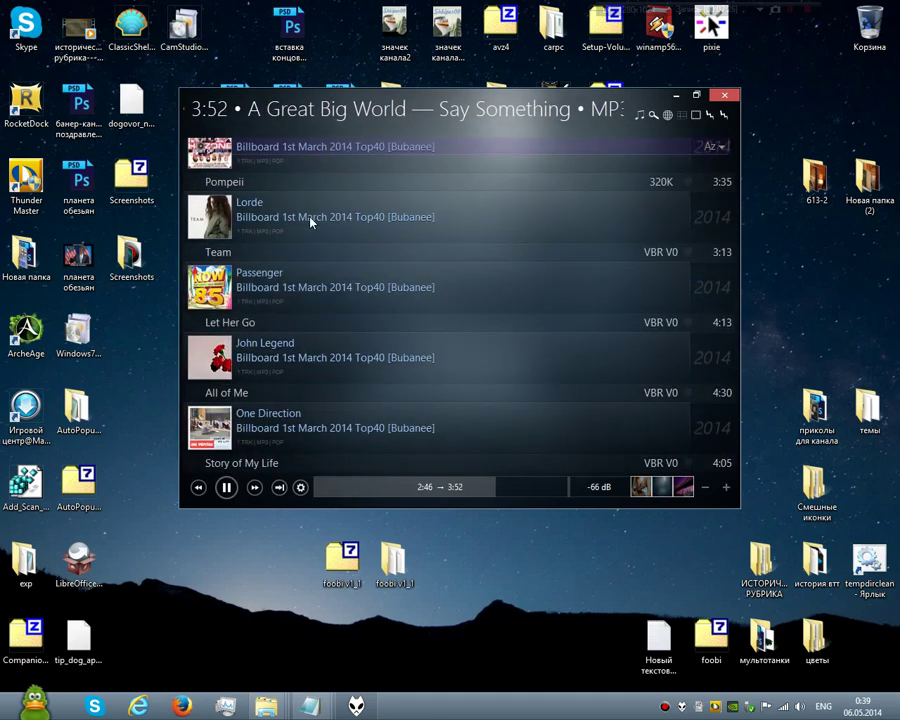
click(641, 117)
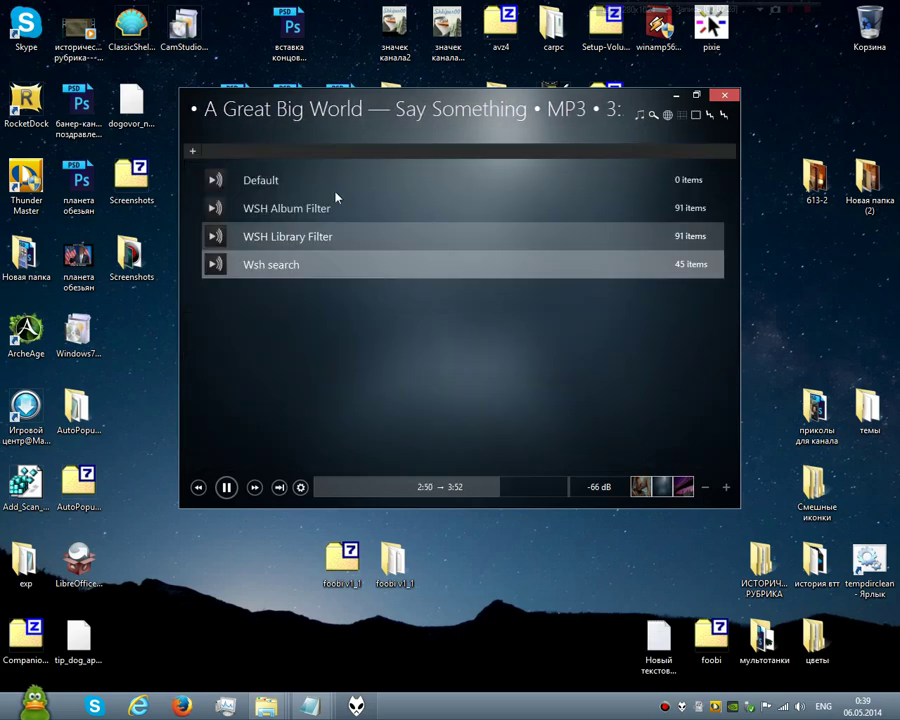
Make Wsh search the active playlist, look through its tracks and return to the playlist overview
click(288, 266)
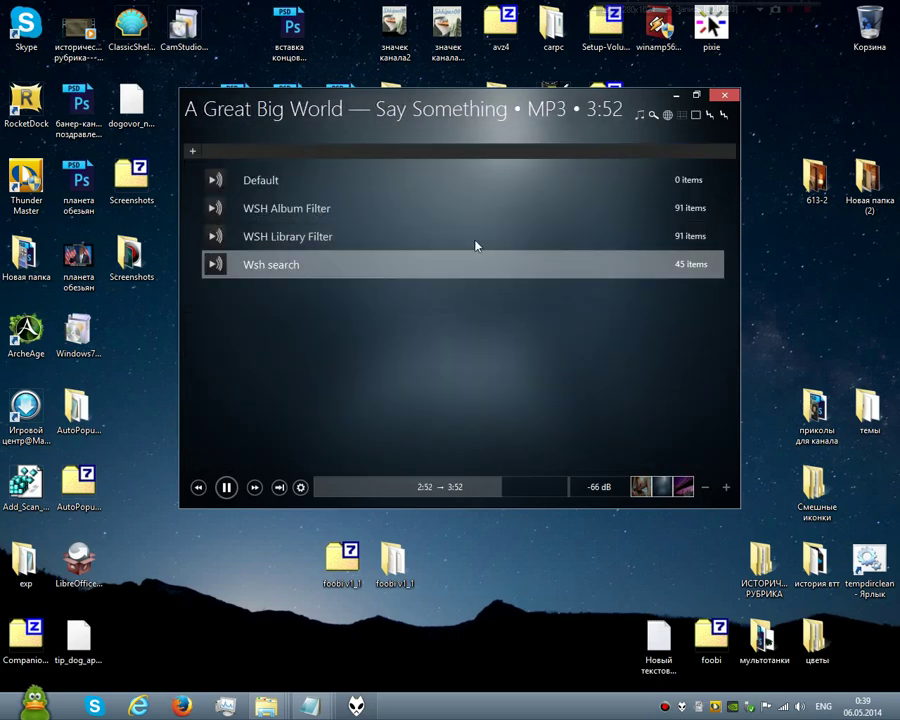
click(645, 116)
scroll(341, 233, down, 6)
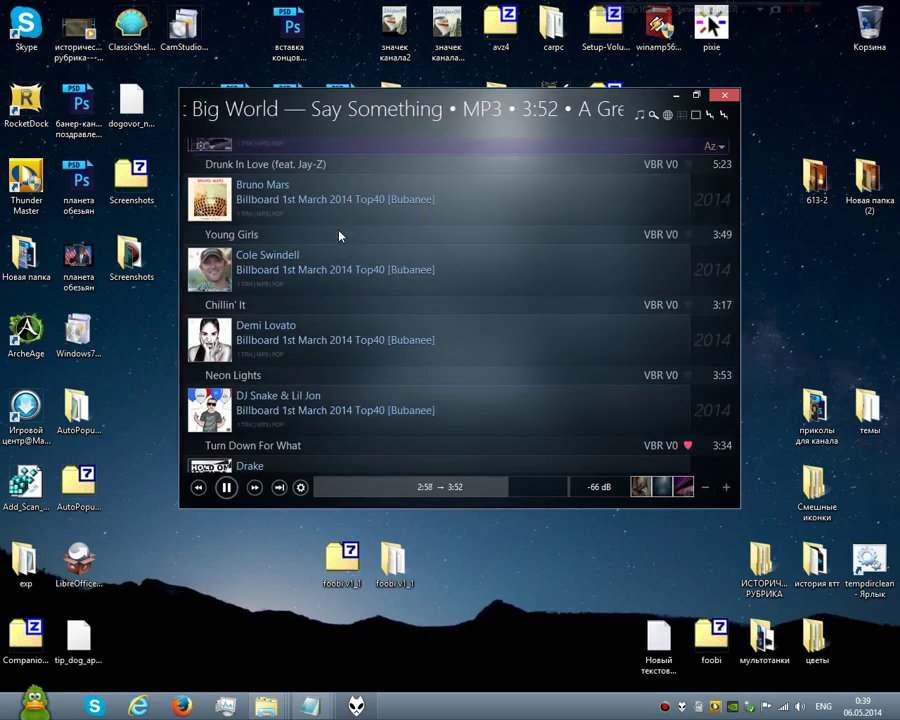
scroll(341, 234, up, 7)
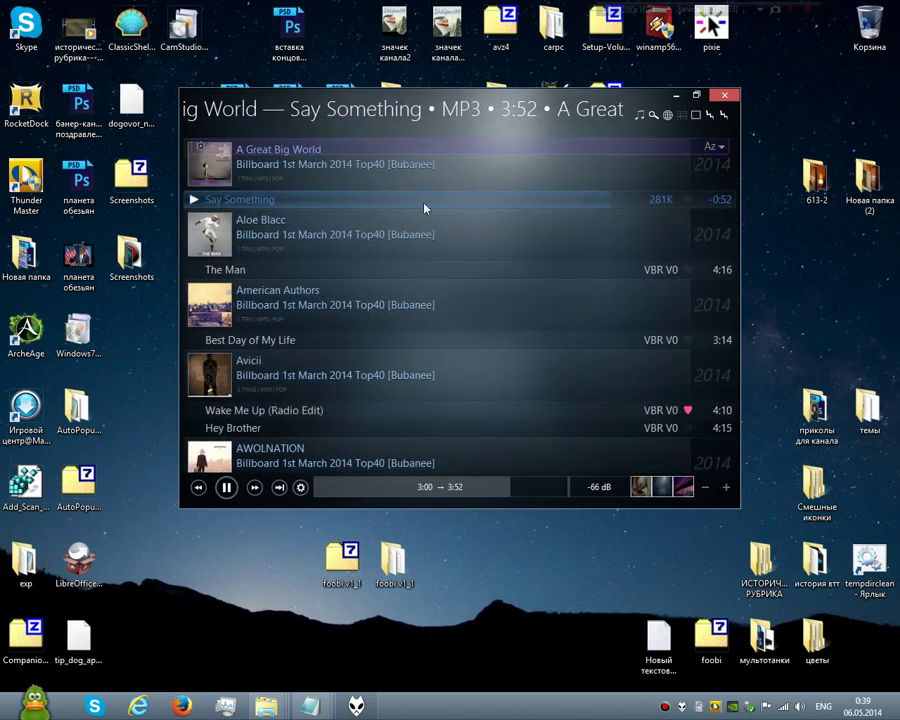
click(640, 118)
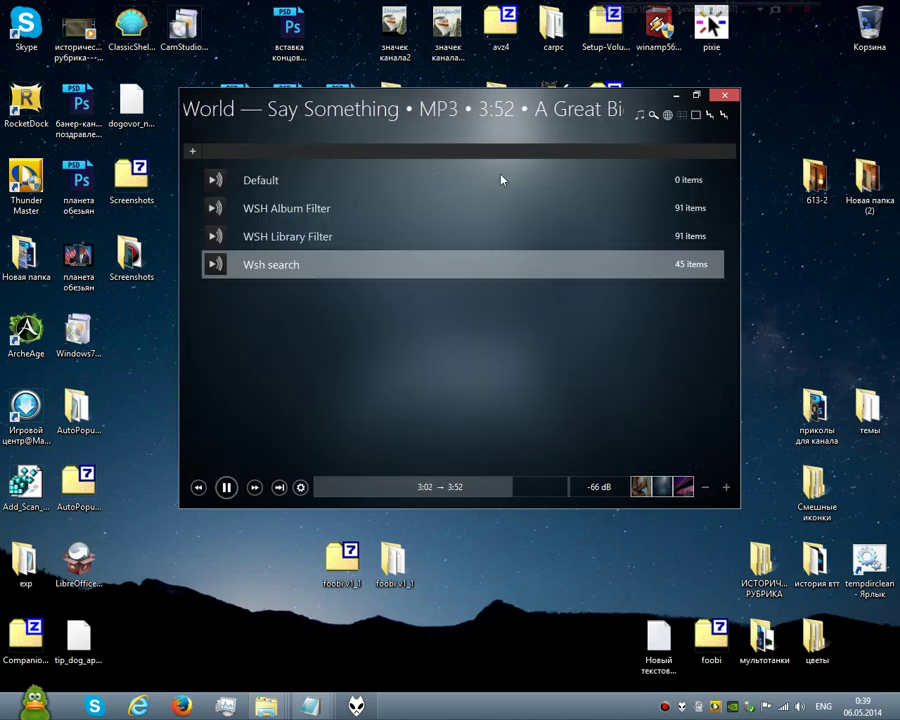
View the Default playlist's track list, then switch back to the Wsh search track list
click(640, 116)
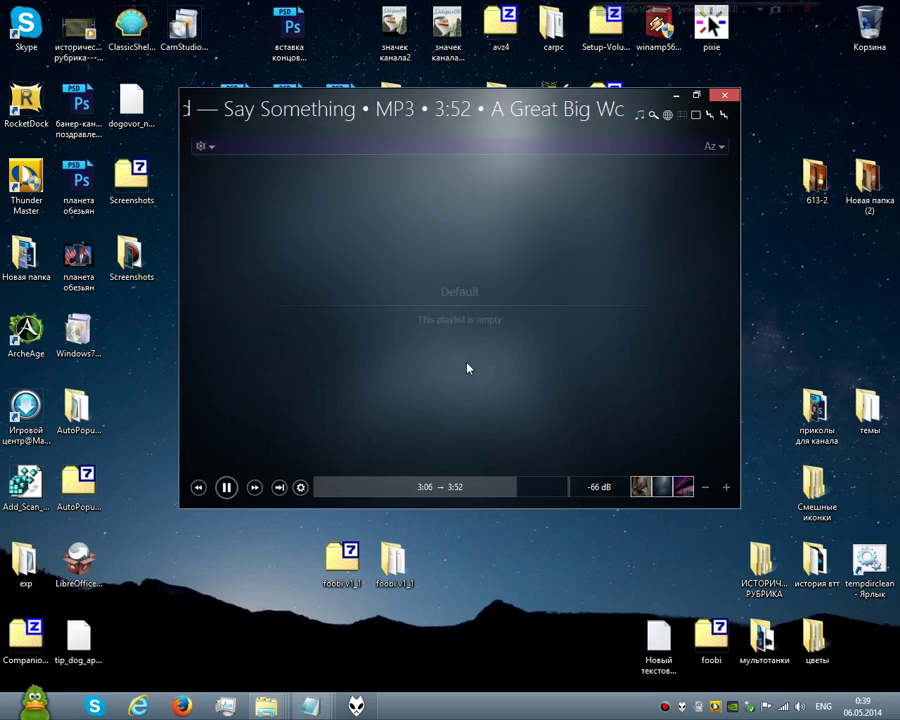
click(641, 116)
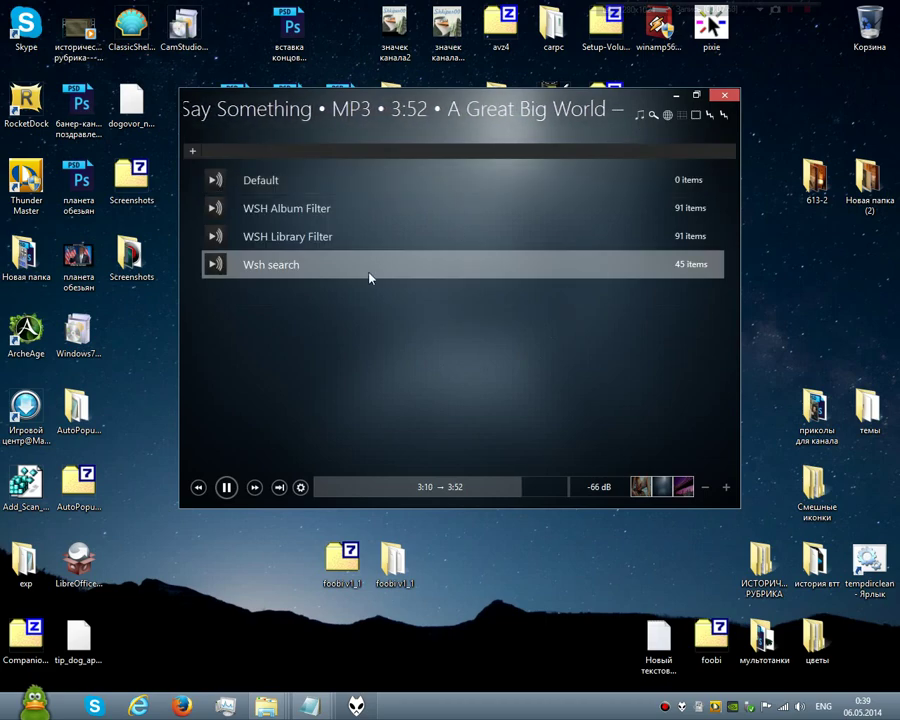
click(642, 117)
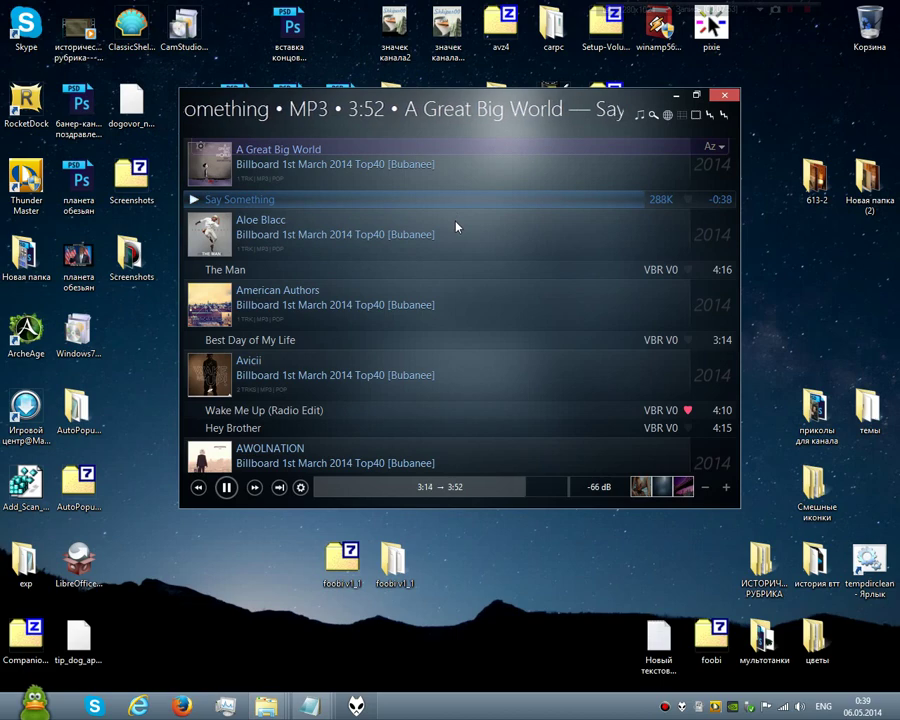
scroll(456, 227, down, 3)
scroll(456, 227, up, 3)
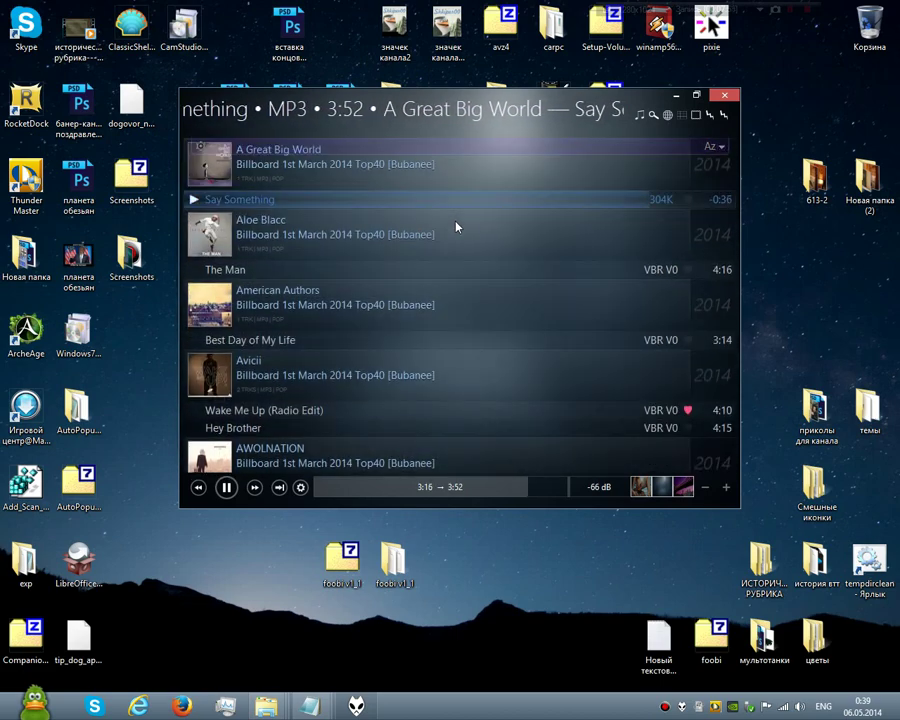
Browse the album covers in the library search view, then show the artist biography and lyrics view
click(655, 116)
scroll(605, 192, down, 8)
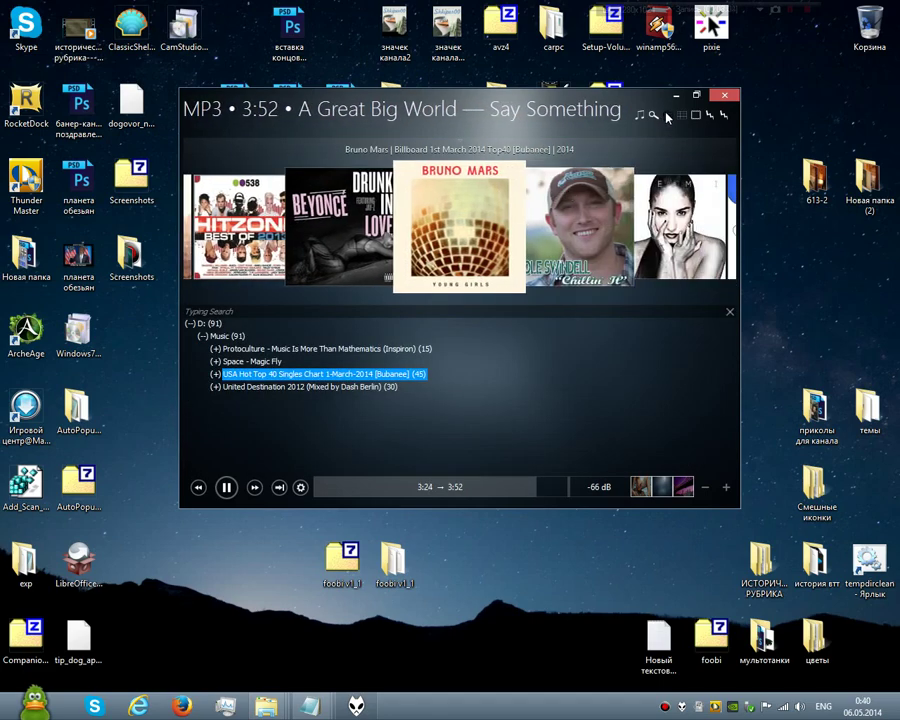
click(667, 116)
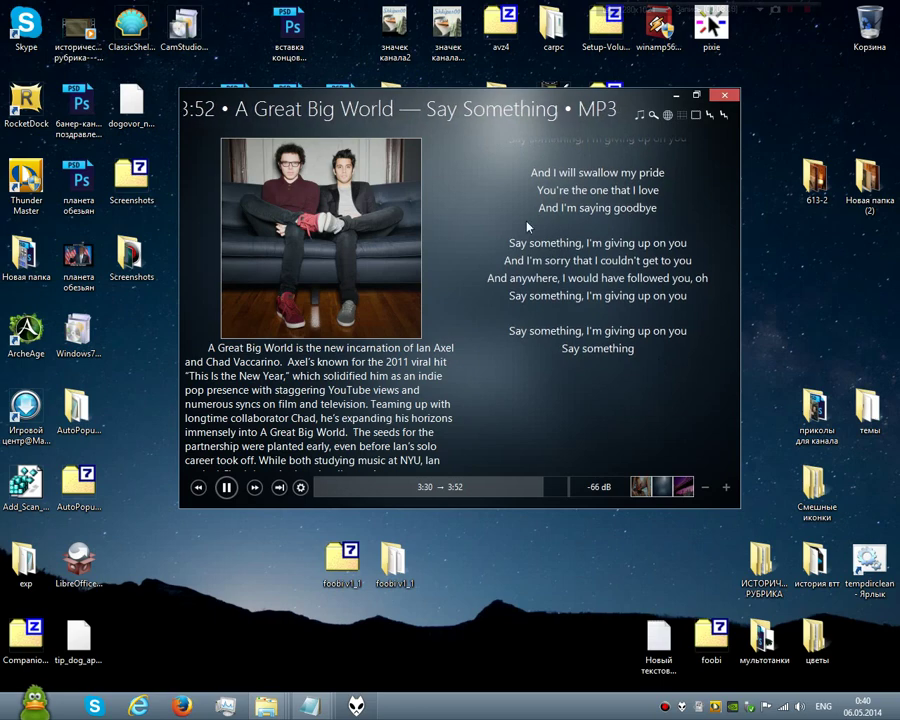
Alternate the picture between album cover and artist photo, then read through the A Great Big World biography
click(343, 237)
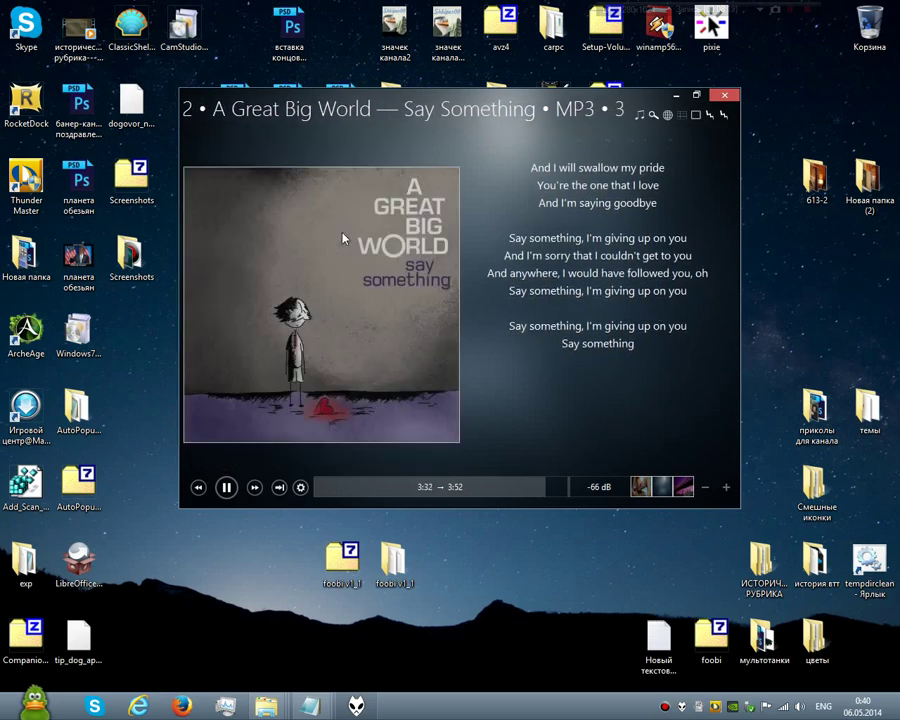
click(277, 256)
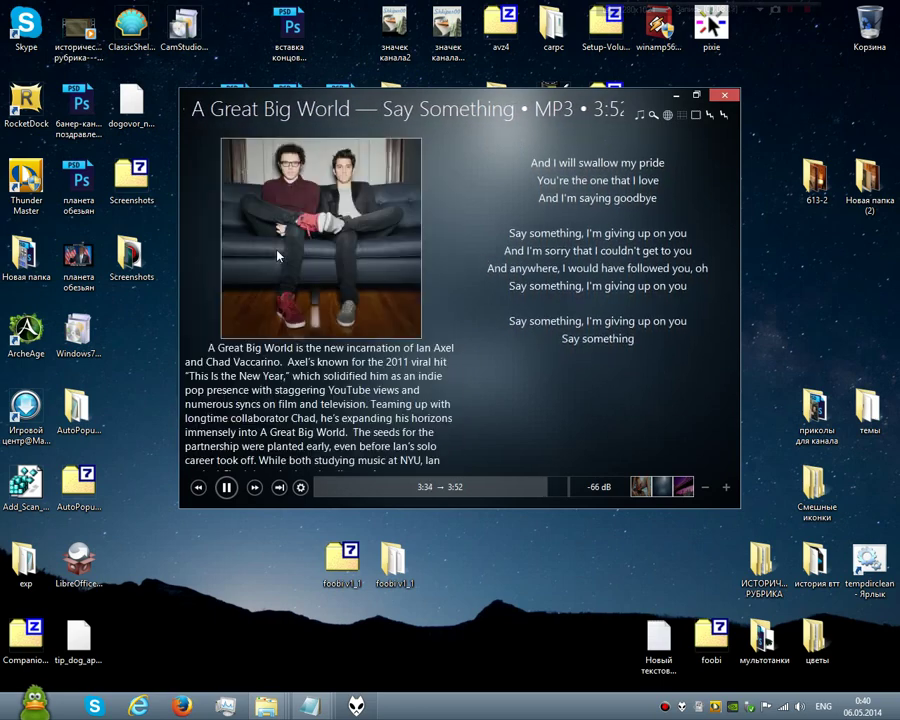
click(330, 254)
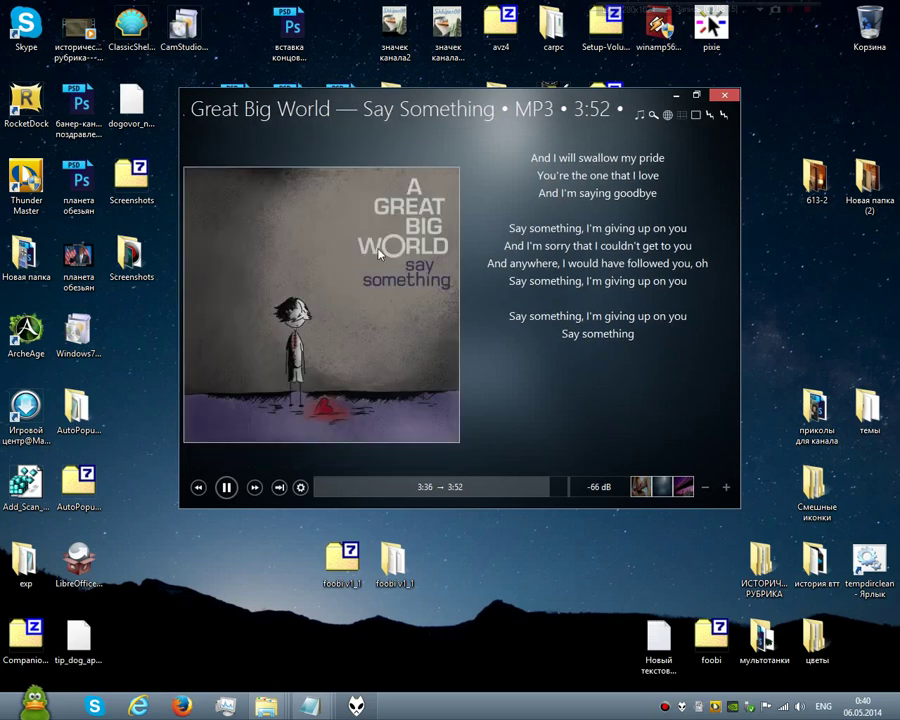
click(305, 254)
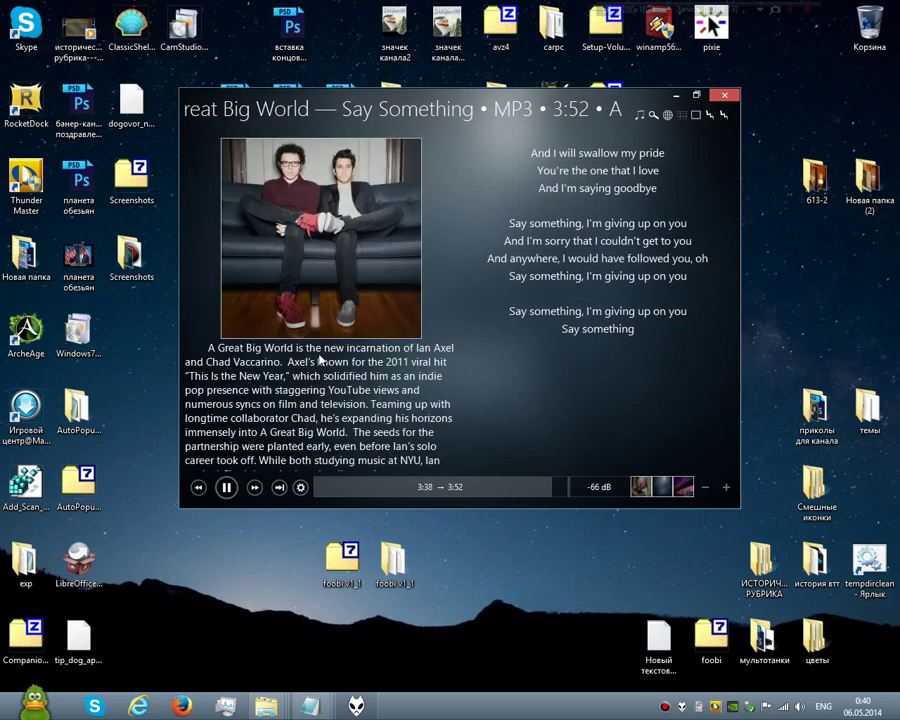
scroll(317, 363, down, 3)
scroll(317, 363, up, 4)
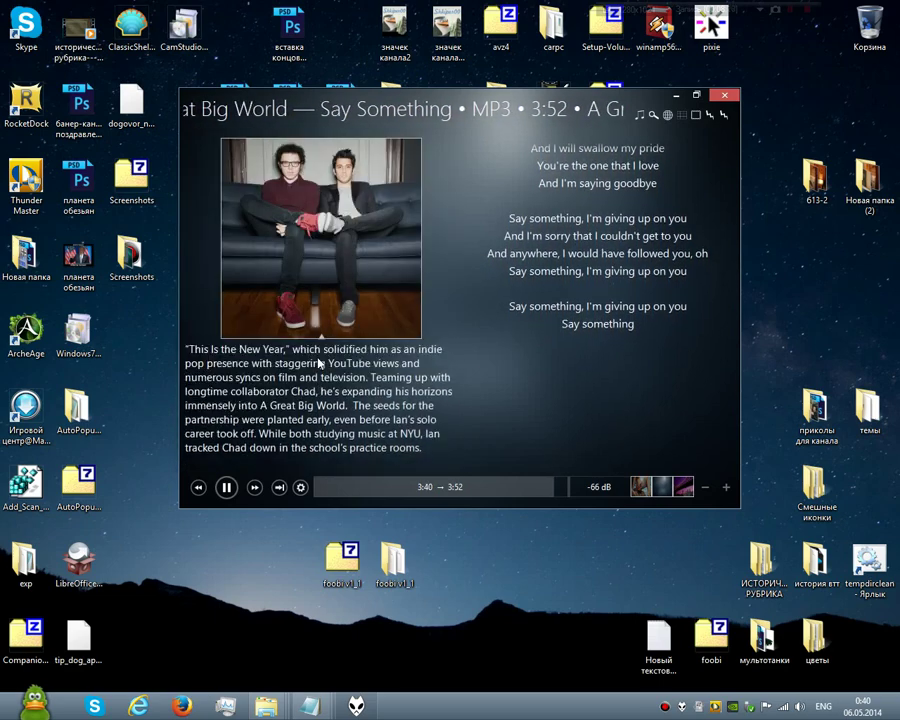
scroll(317, 363, down, 4)
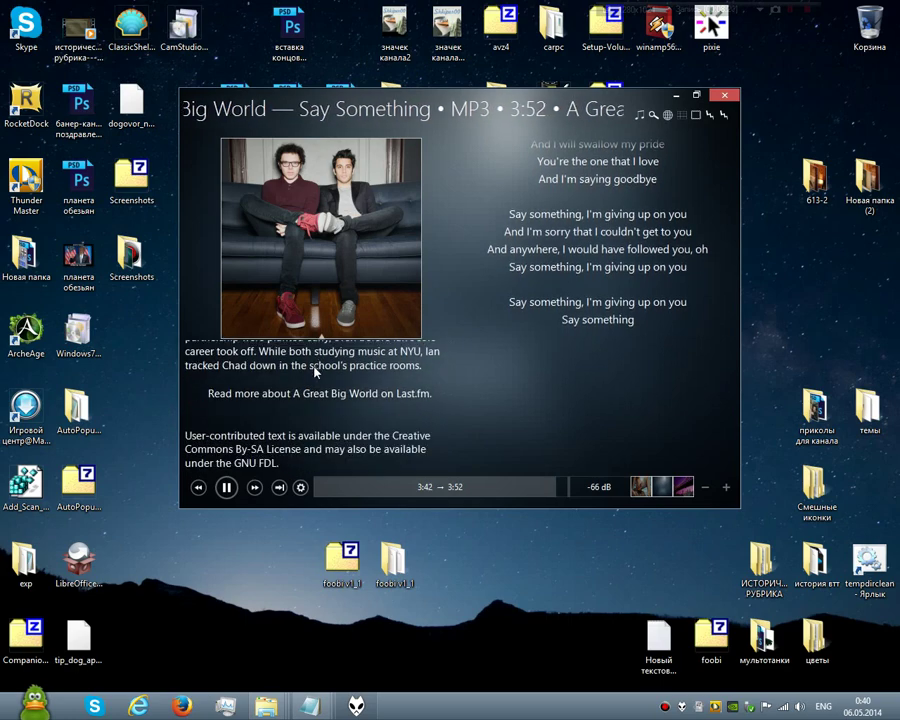
Skip playback to the next track, The Man, and look through the biography of Aloe Blacc
click(256, 488)
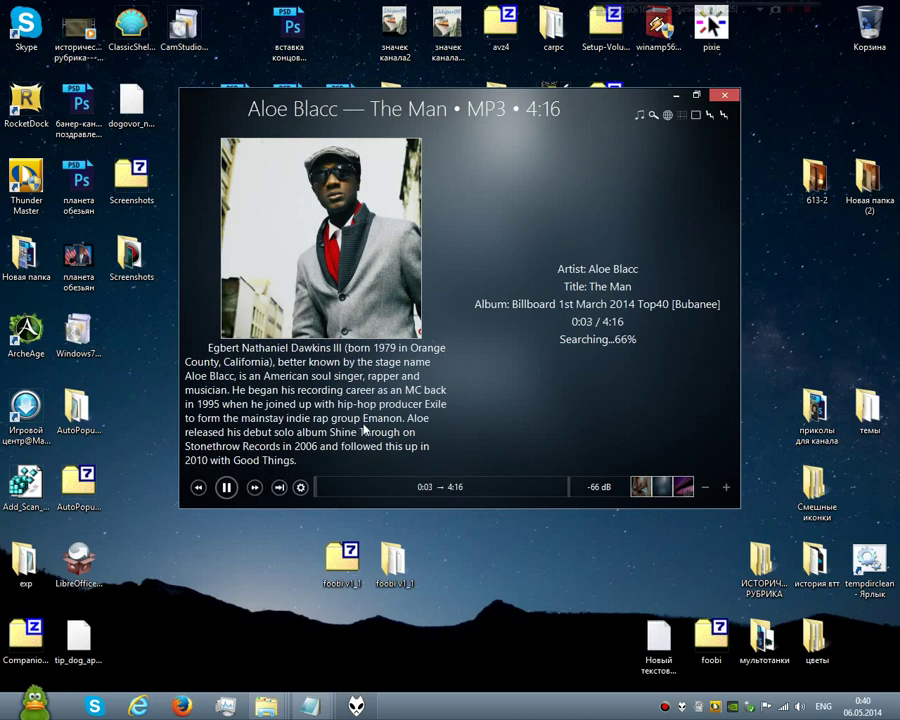
scroll(364, 429, down, 4)
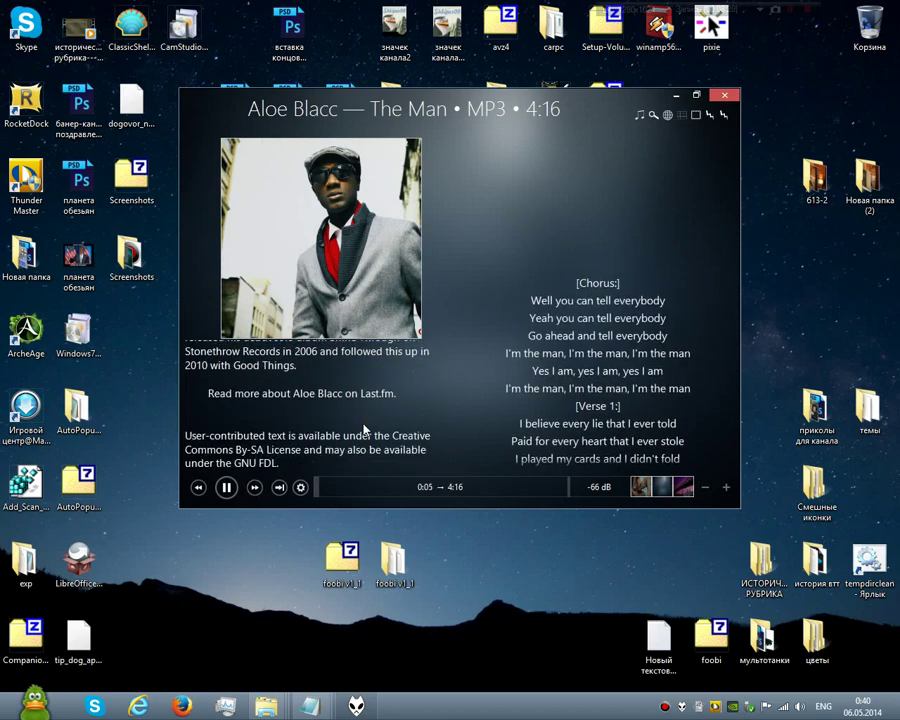
scroll(364, 428, up, 2)
scroll(364, 428, up, 2)
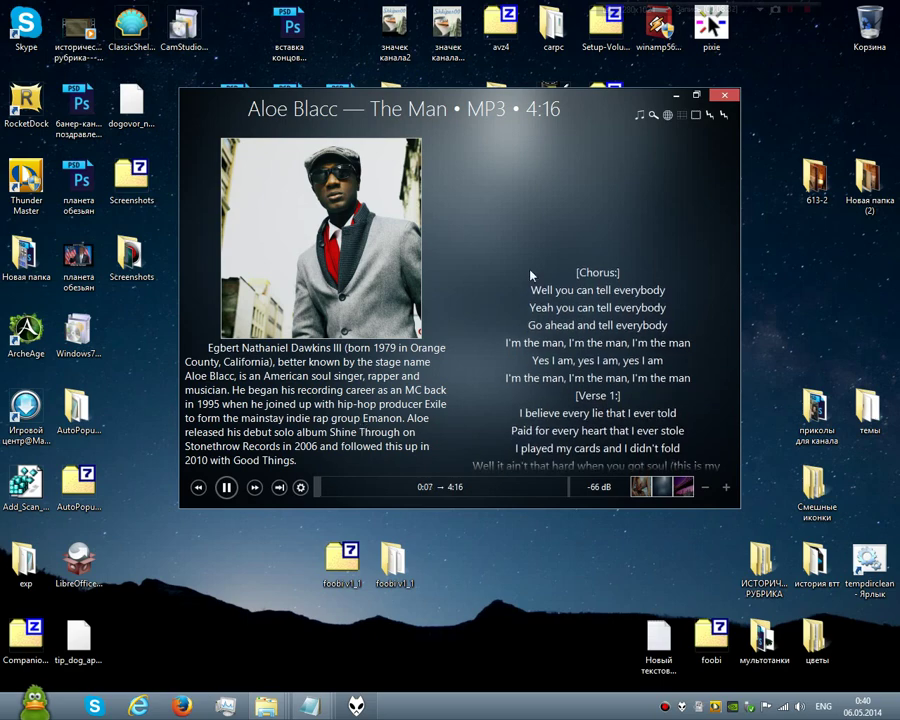
Toggle between the similar artists page and the biography with lyrics, ending on the biography
click(667, 115)
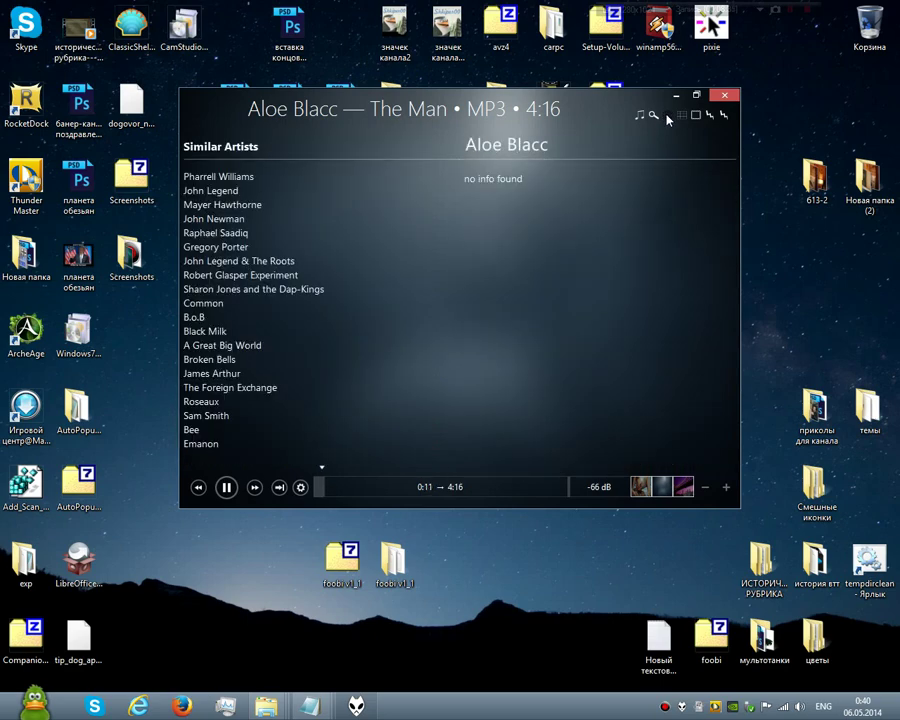
click(667, 116)
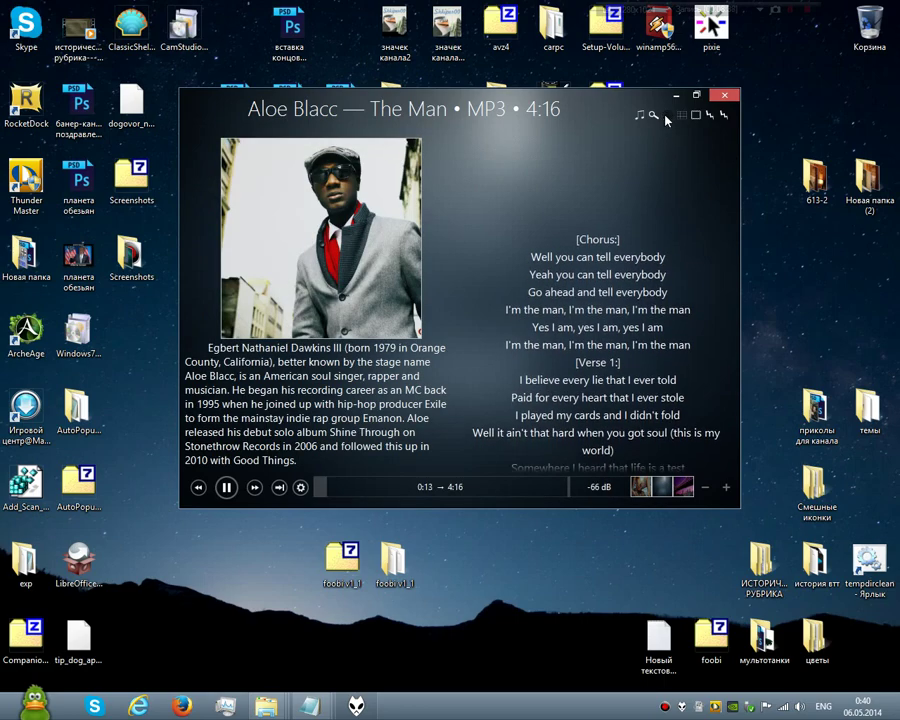
click(667, 116)
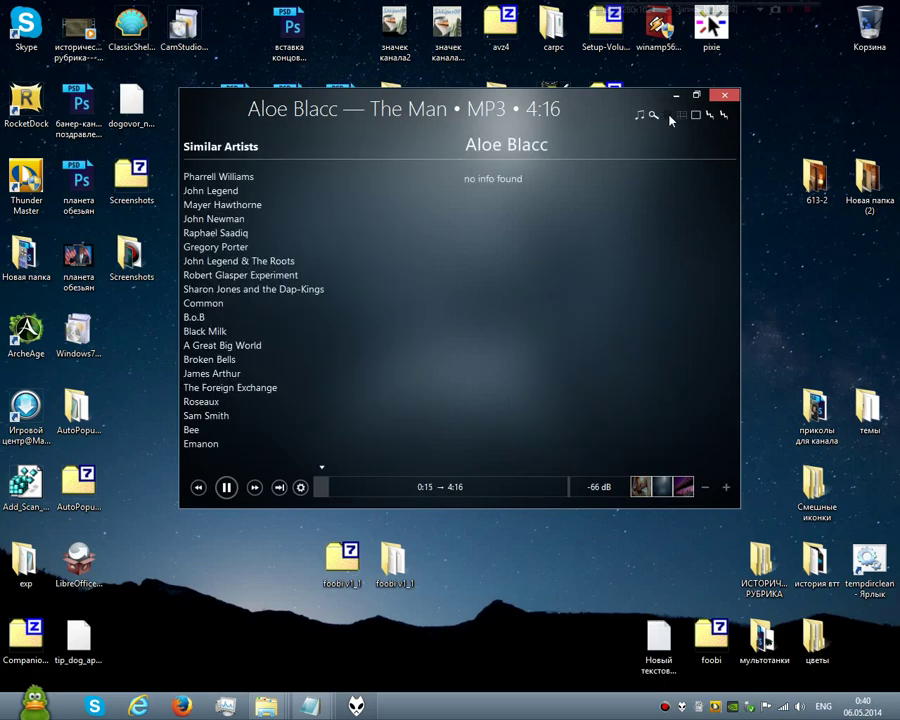
click(668, 117)
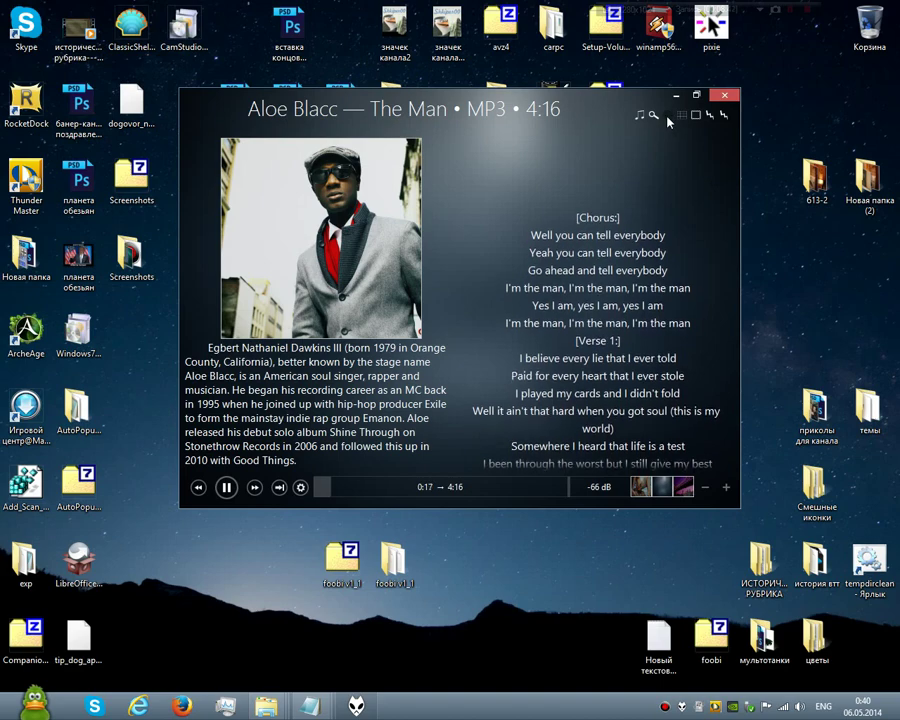
click(668, 117)
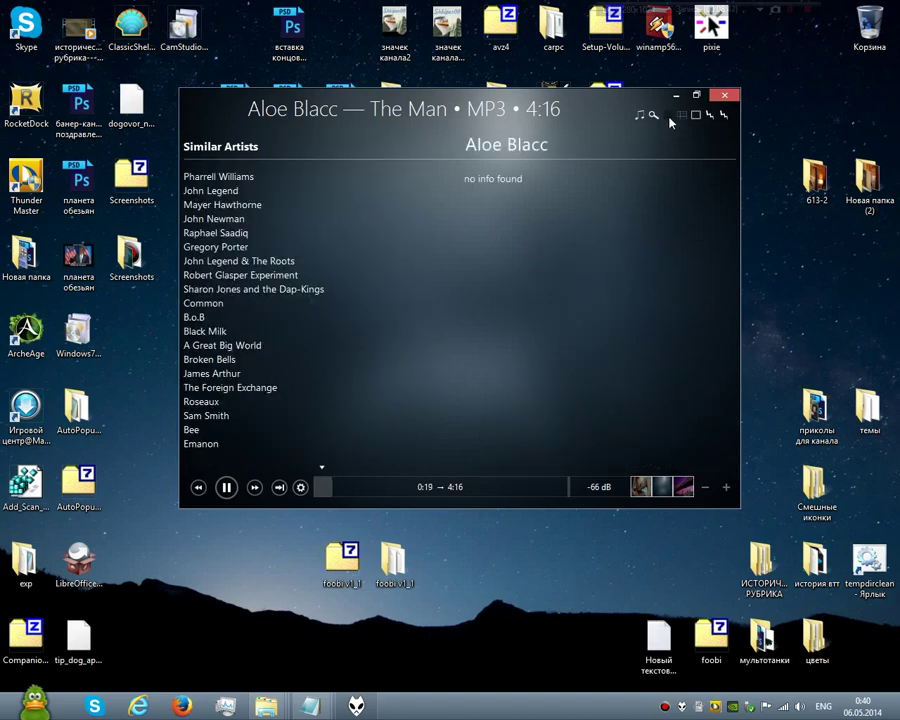
click(669, 124)
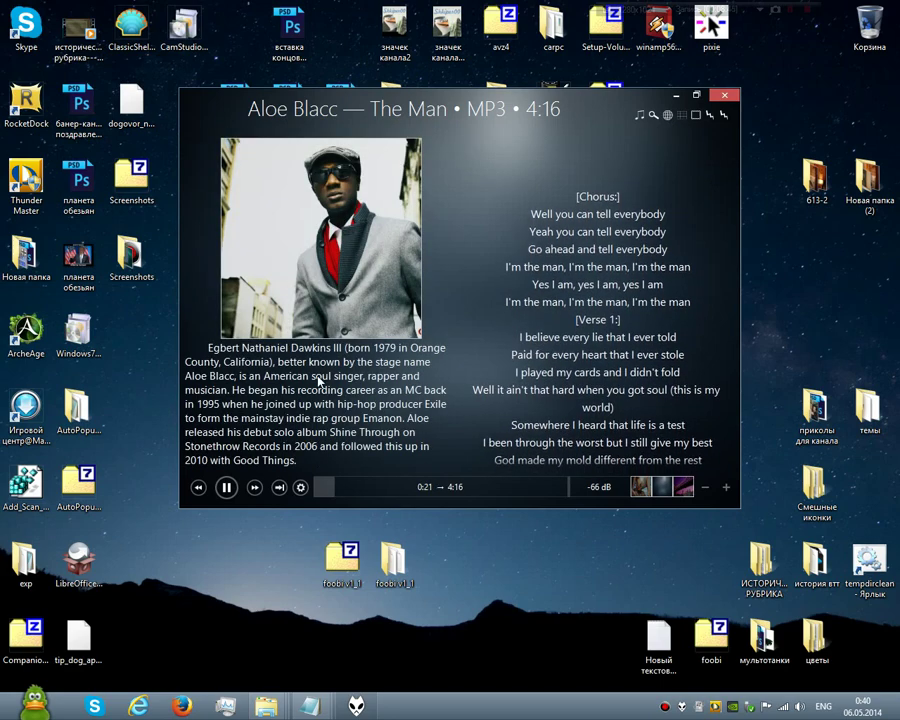
Check the Aloe Blacc biography text again and switch the picture to the album cover and back
scroll(325, 370, down, 3)
scroll(320, 380, up, 3)
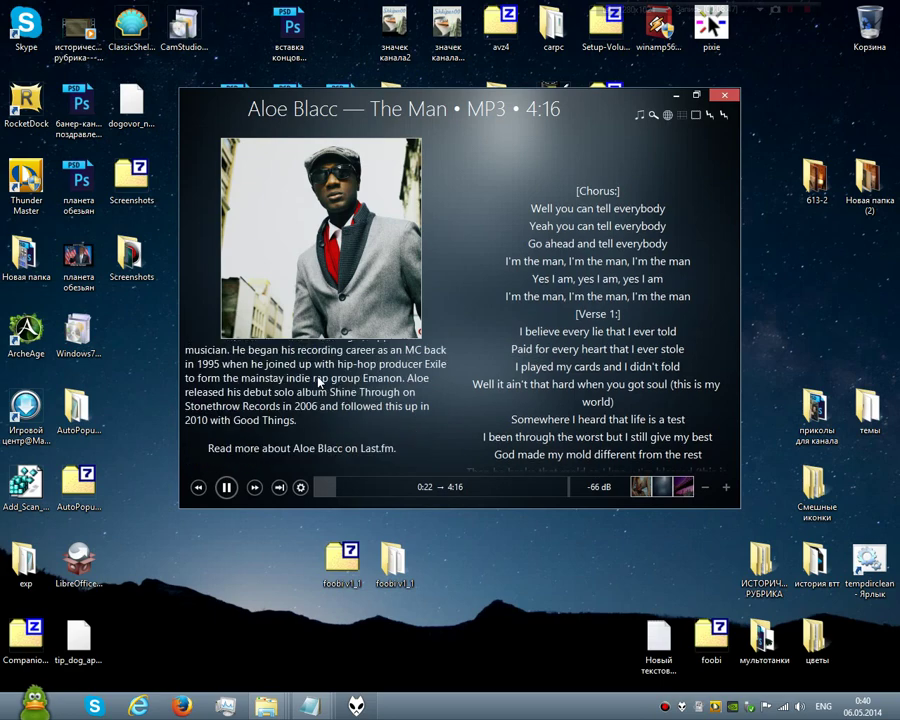
click(339, 255)
click(339, 255)
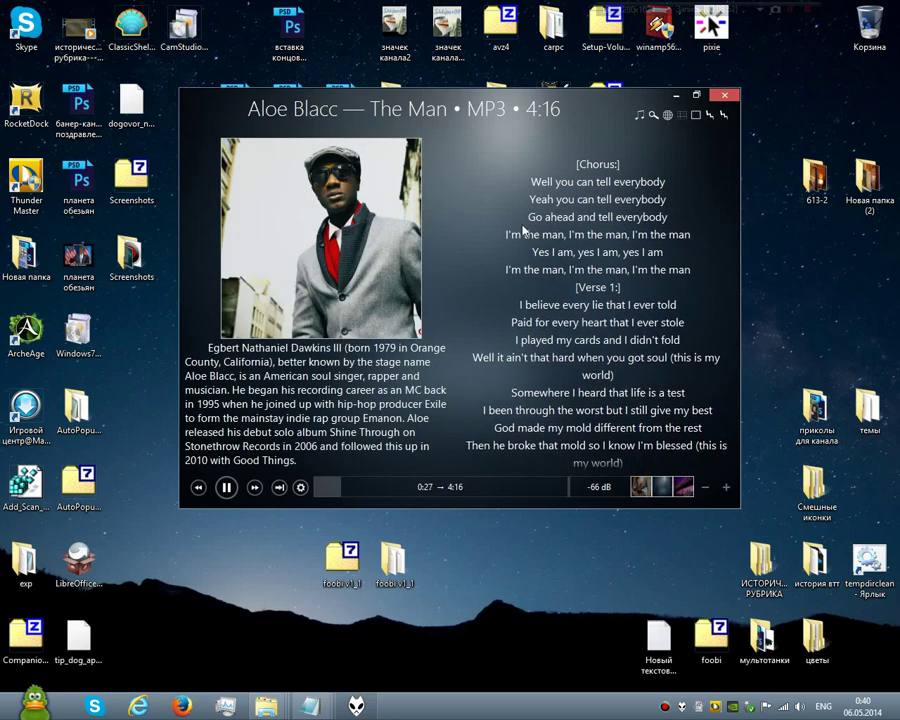
Show the similar artists page for Aloe Blacc and look through its list of artists
click(667, 116)
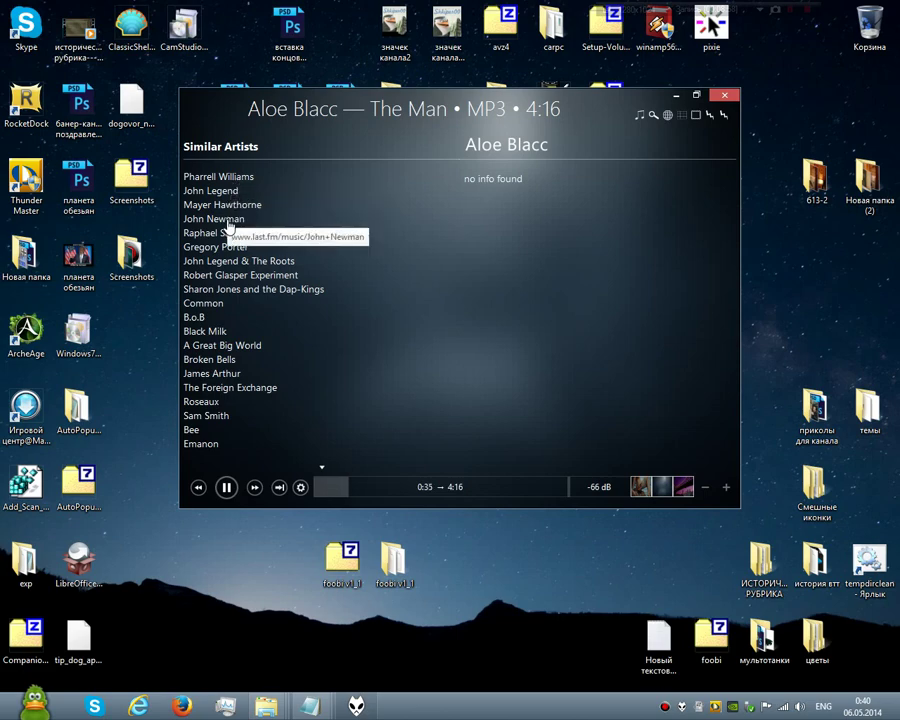
scroll(224, 272, down, 6)
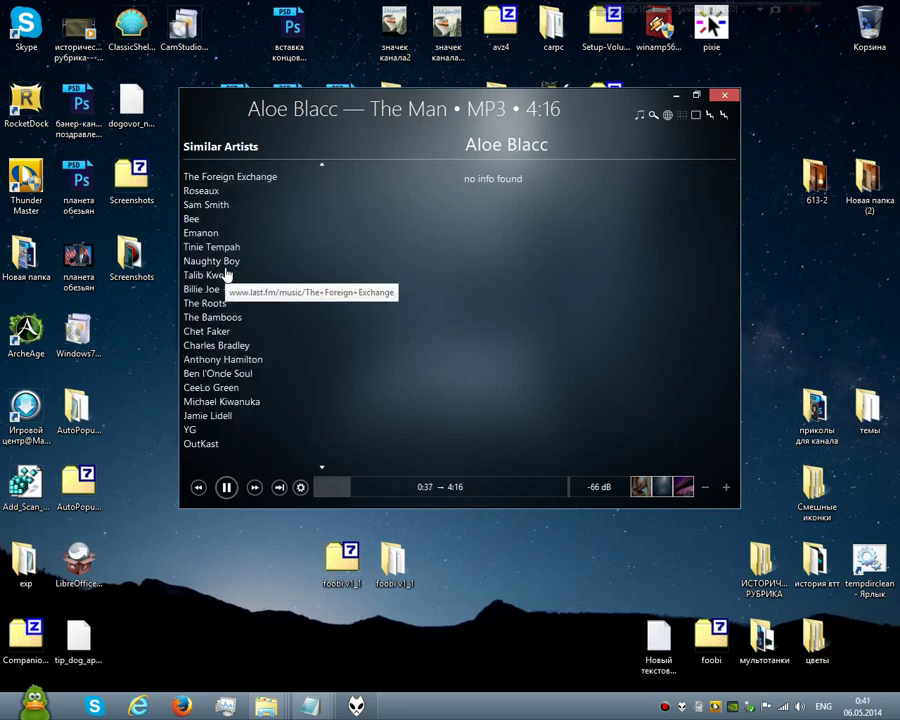
Open the Last.fm pages of the similar artists Pharrell Williams and Black Milk, closing the browser after each
scroll(227, 276, up, 6)
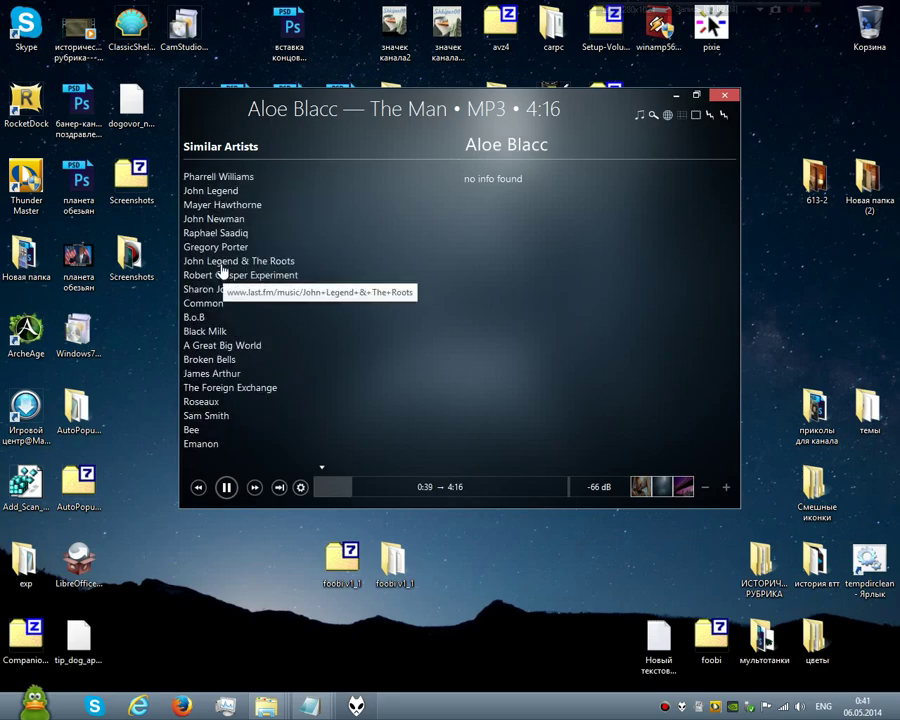
click(233, 178)
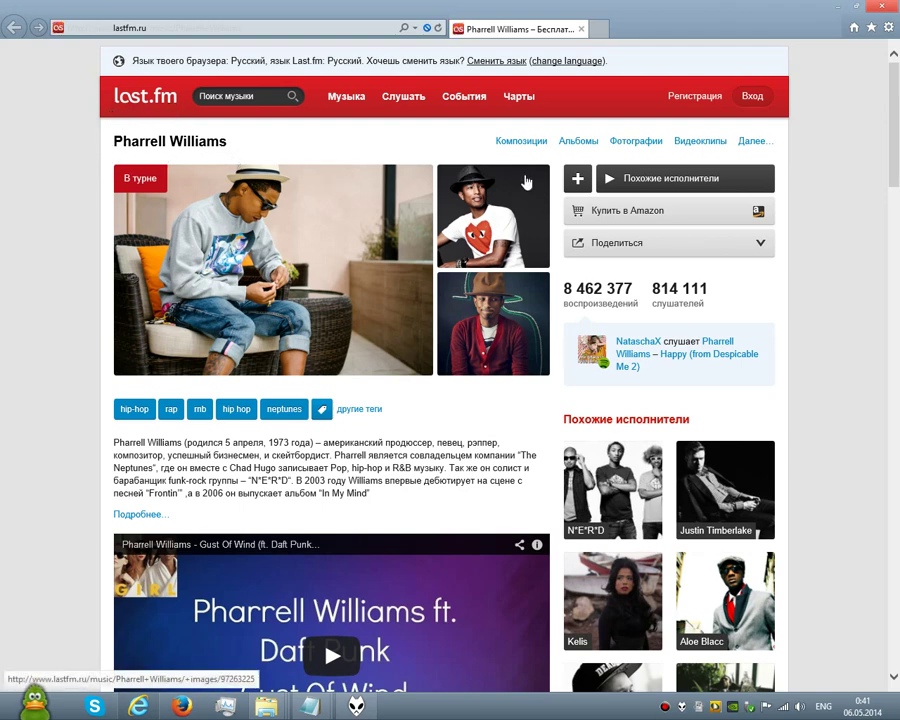
click(880, 8)
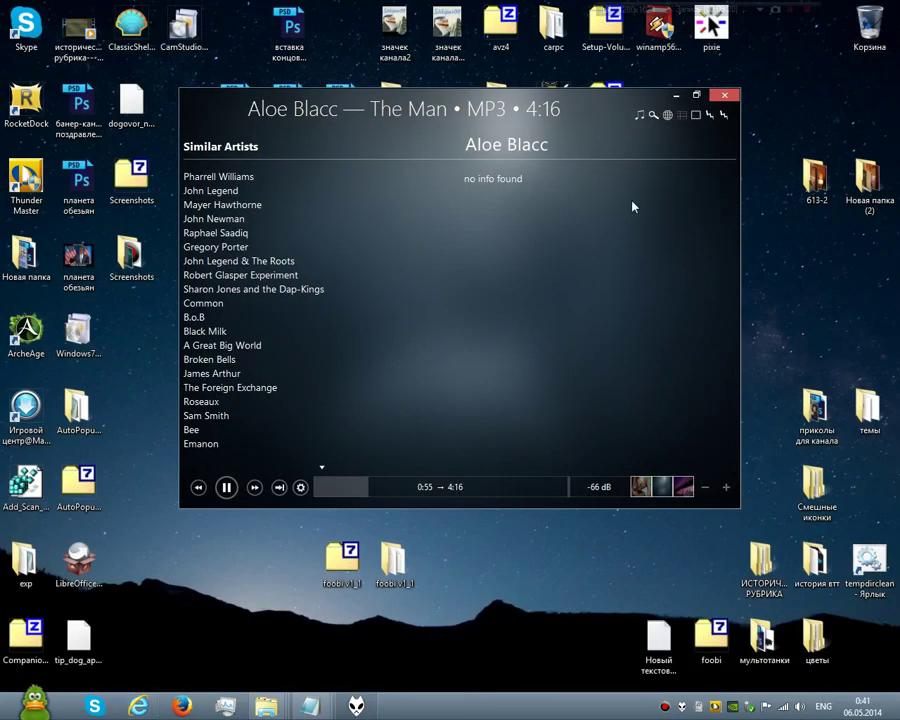
click(213, 337)
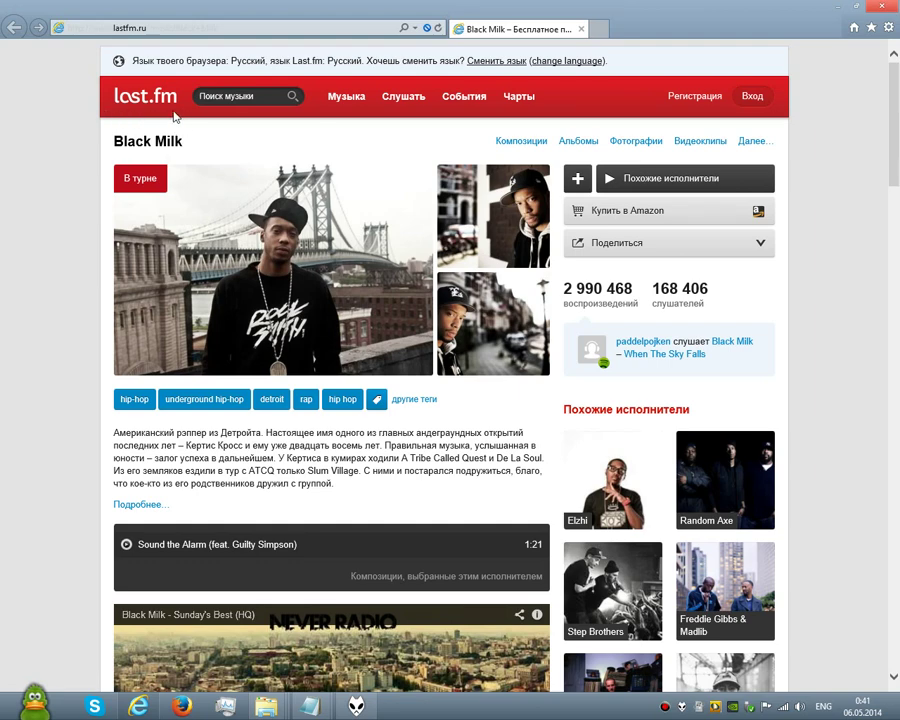
click(883, 9)
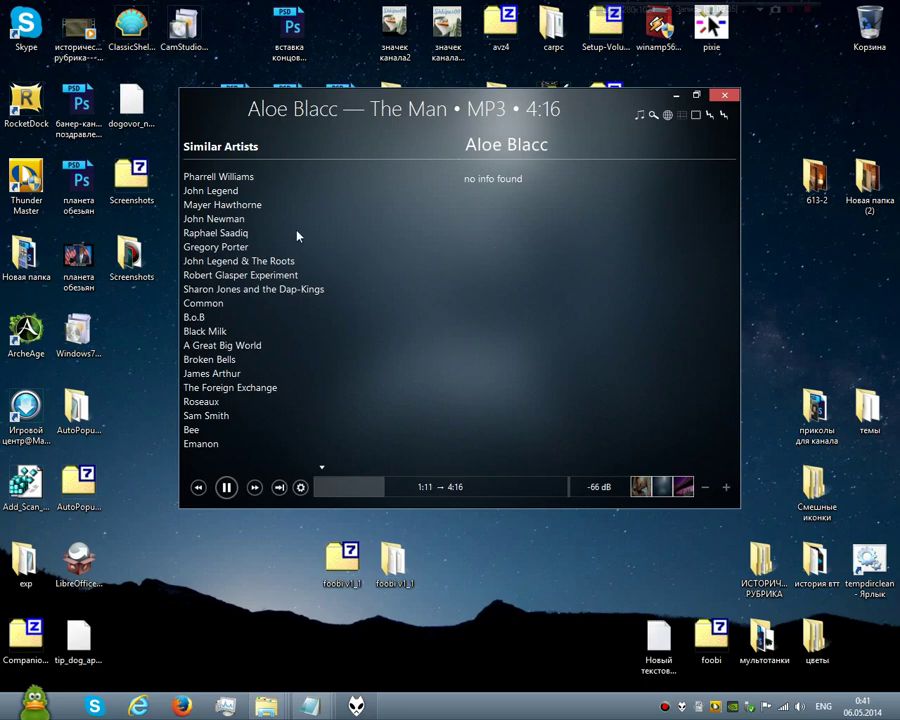
Skip playback to Best Day of My Life by American Authors and show the band's biography with the lyrics
scroll(296, 262, down, 4)
click(256, 488)
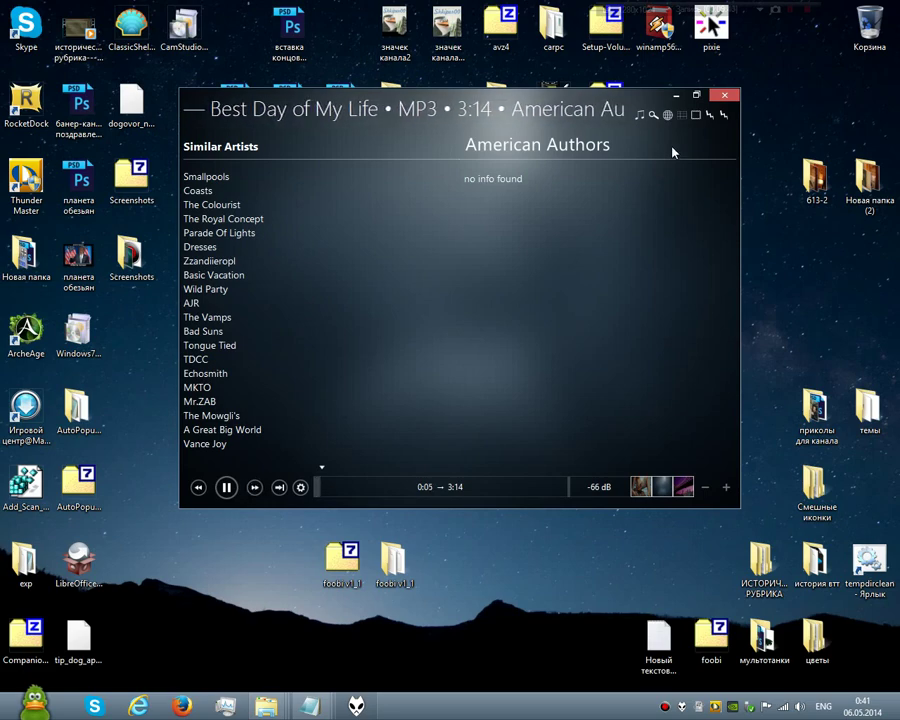
click(668, 116)
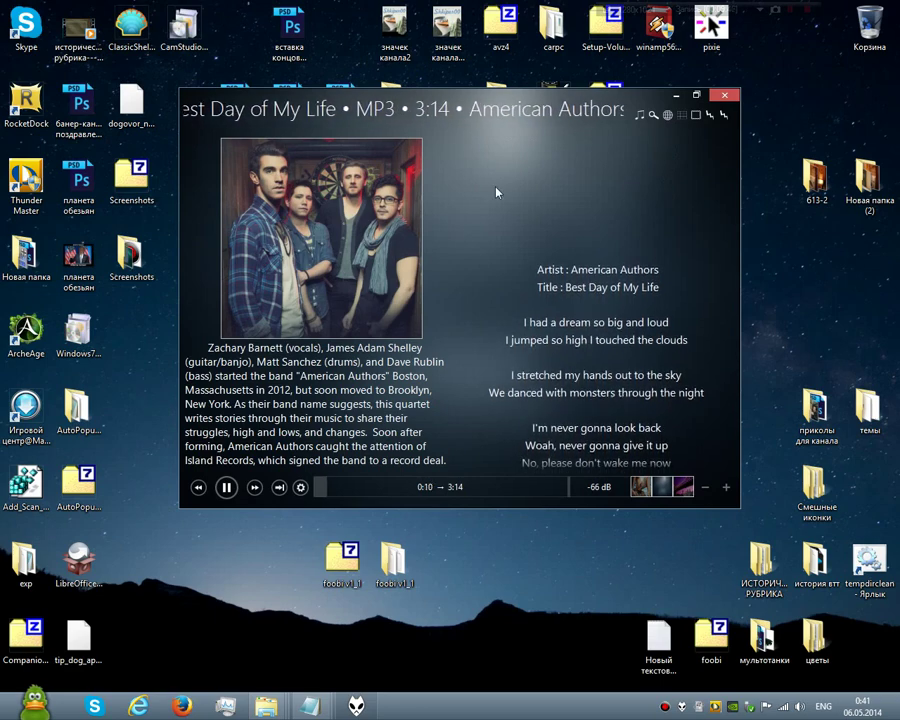
Skip playback to Katy Perry's Roar and switch the artist picture to the album cover and back
click(256, 489)
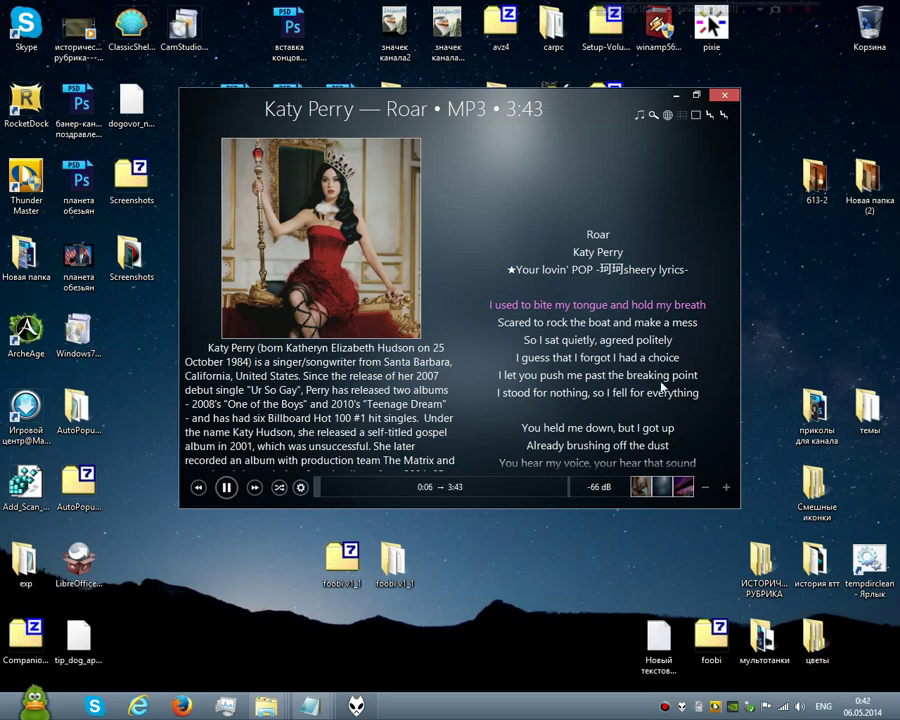
click(369, 298)
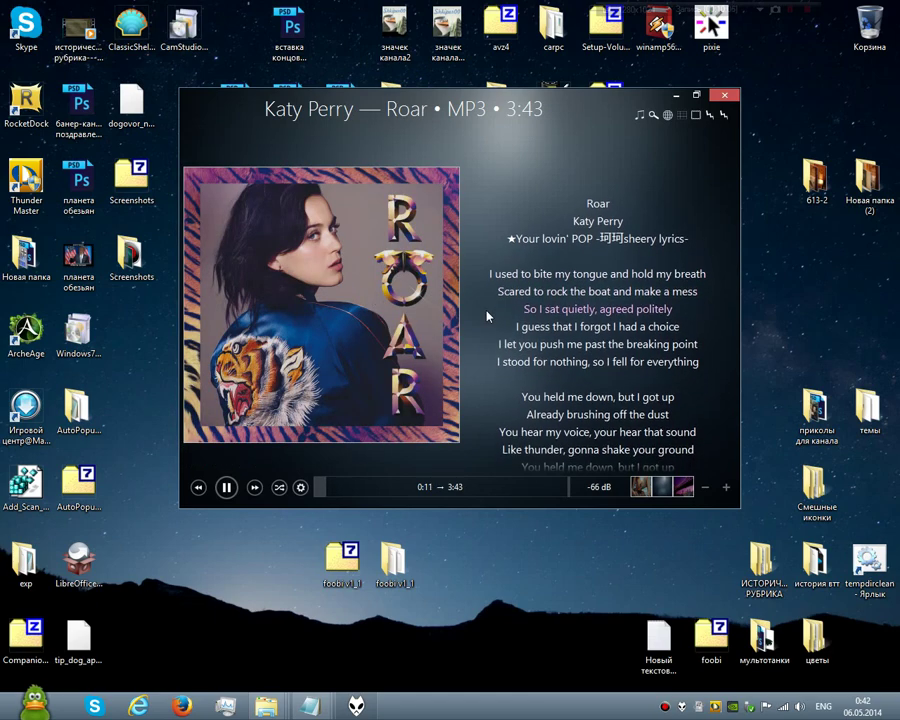
click(390, 313)
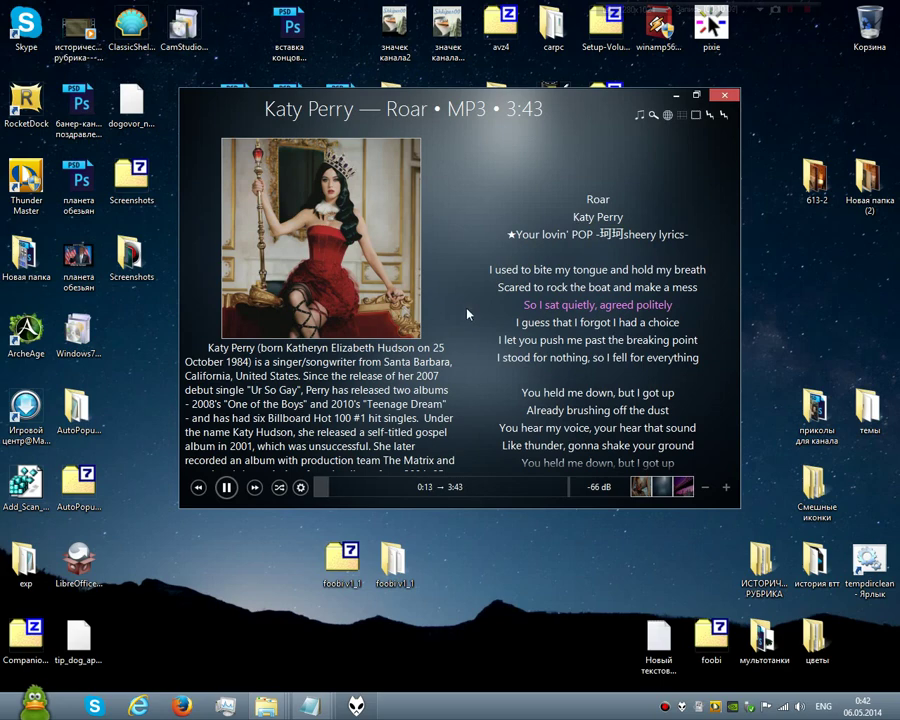
Show the similar artists page for Katy Perry, set the biography source to Wikipedia and look through the text
click(668, 116)
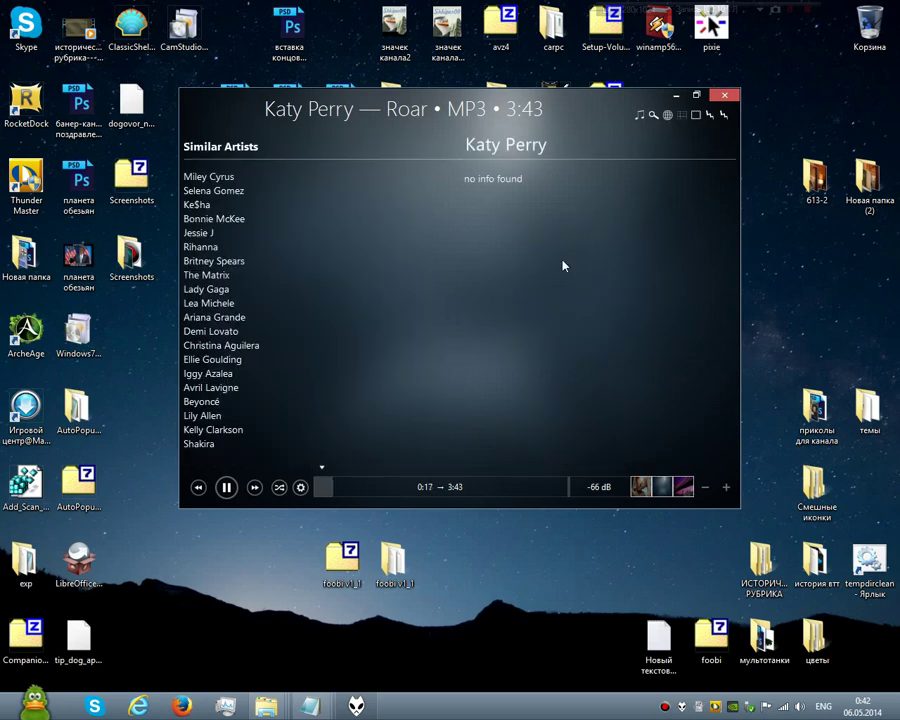
right_click(536, 216)
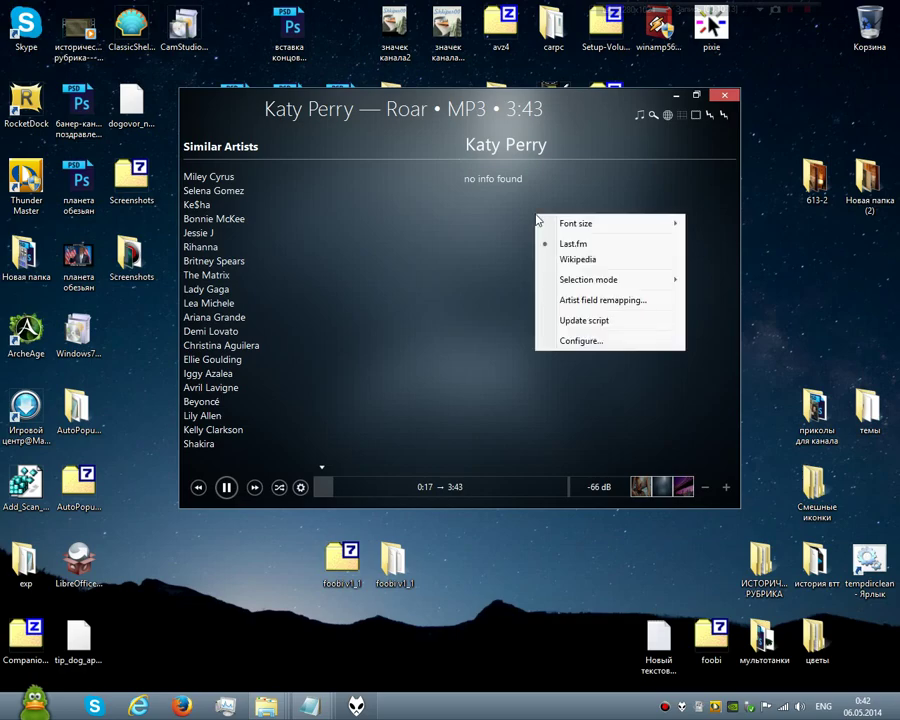
click(587, 262)
scroll(538, 237, down, 6)
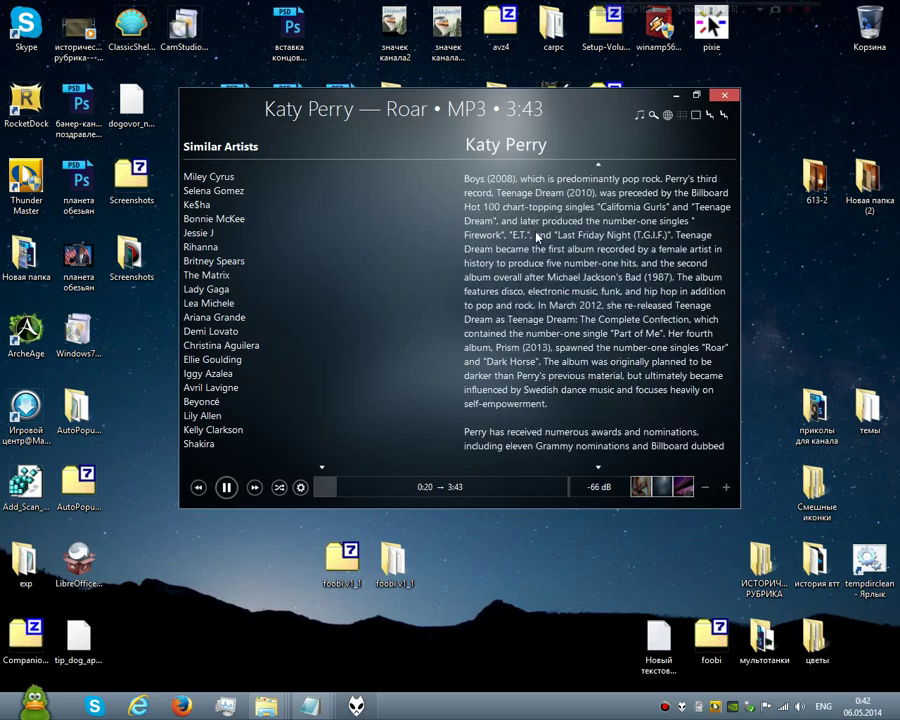
scroll(537, 237, down, 3)
scroll(537, 237, up, 8)
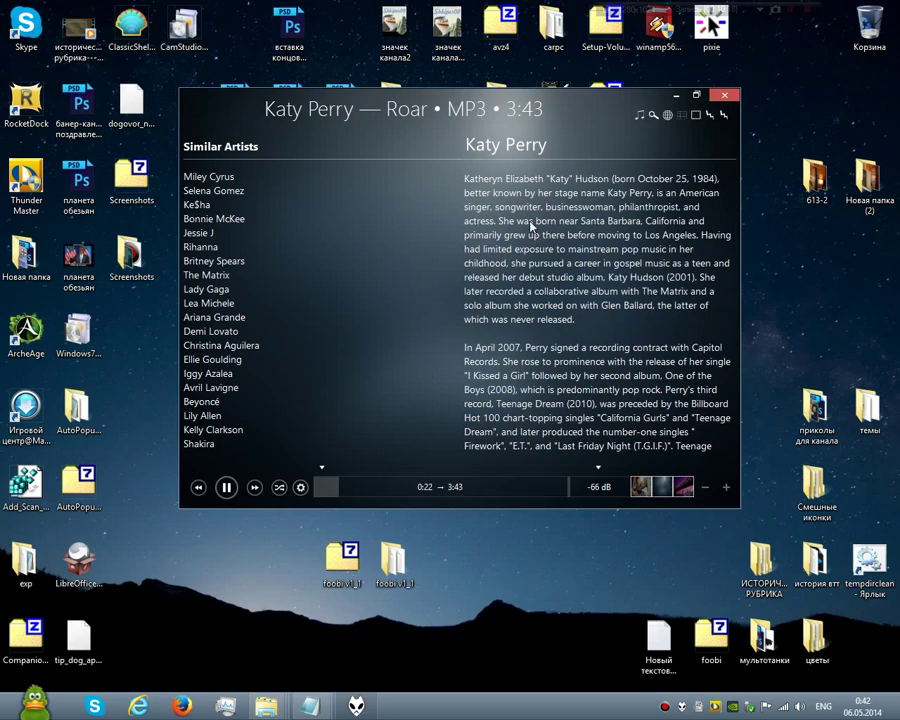
scroll(530, 227, down, 8)
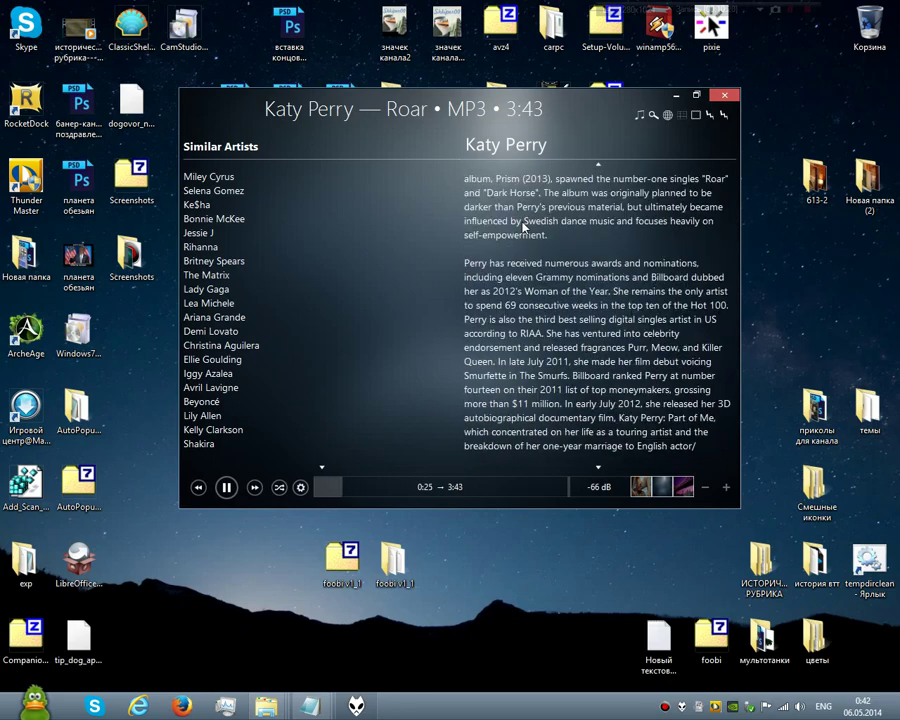
scroll(522, 226, up, 8)
Try font size 16 for the Katy Perry biography text and restore it to 14
right_click(507, 226)
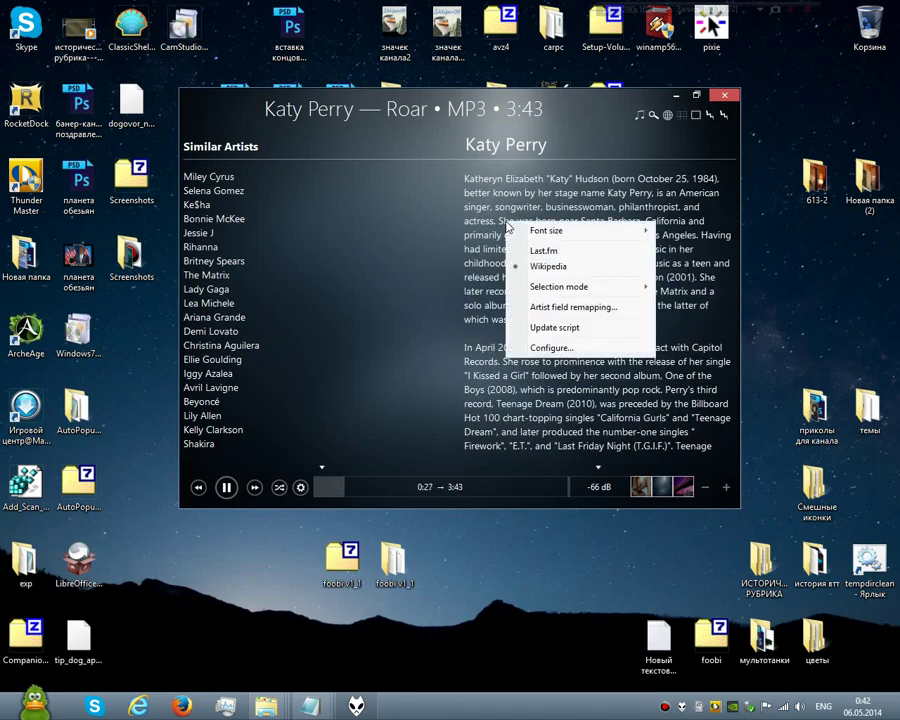
mouse_move(524, 236)
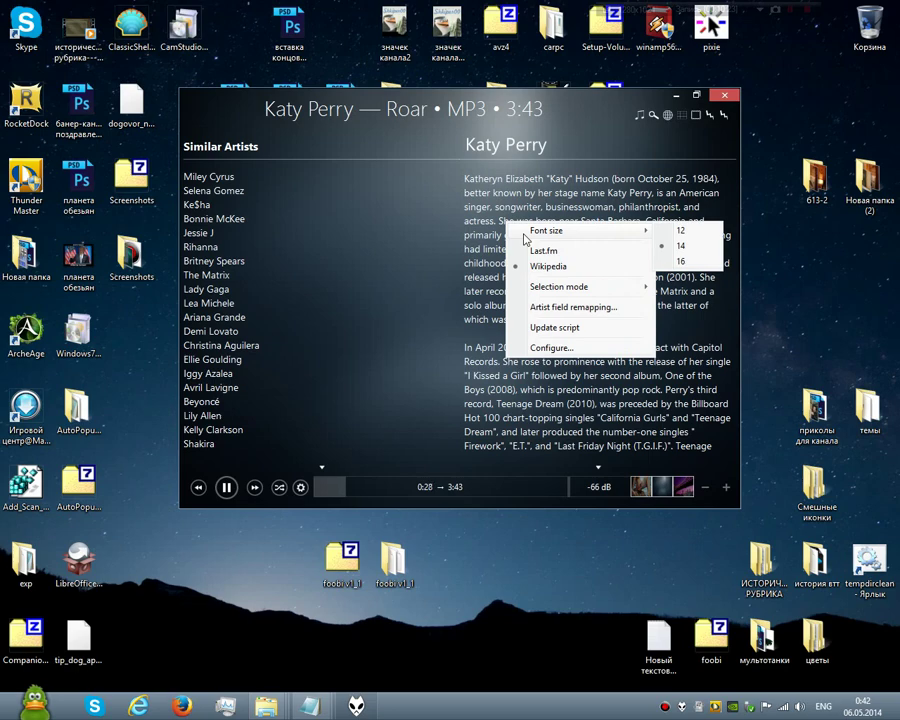
click(670, 246)
scroll(576, 266, down, 3)
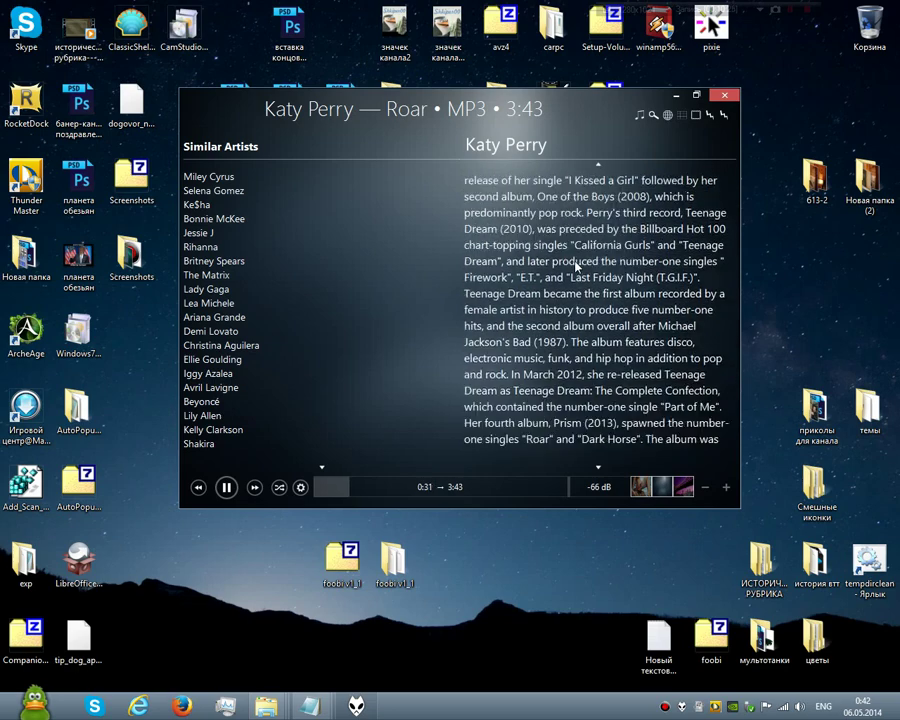
scroll(576, 266, up, 3)
right_click(576, 266)
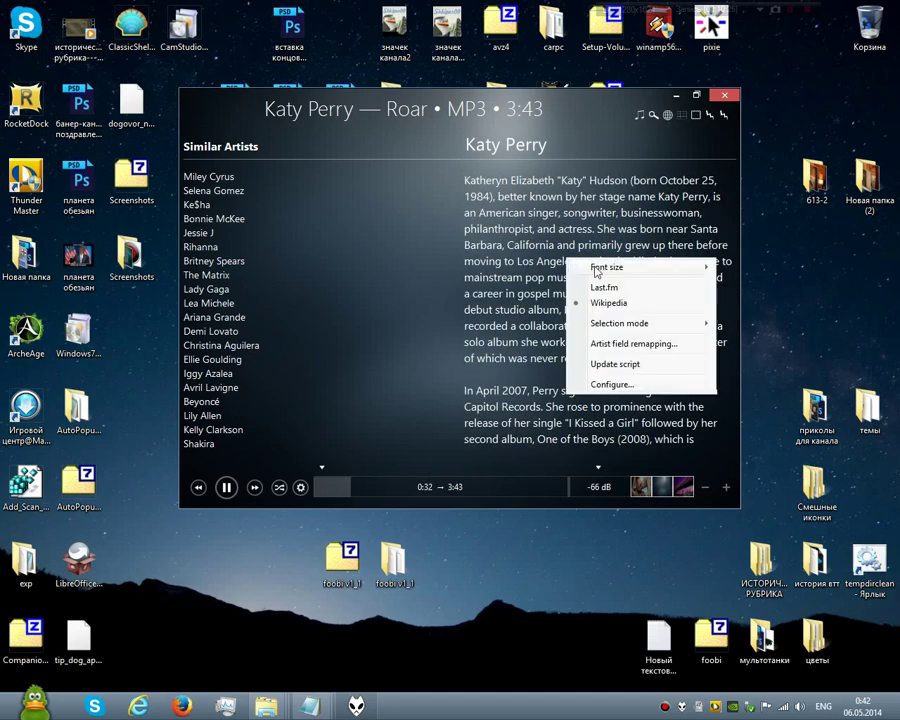
mouse_move(600, 272)
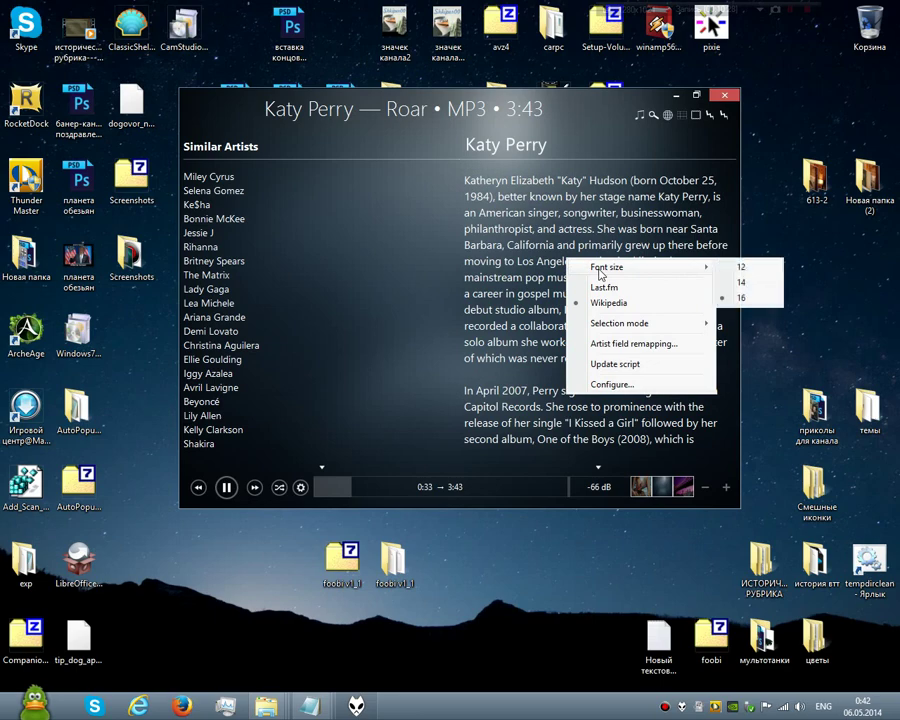
click(740, 285)
Set the biography source to Last.fm and look through the Katy Perry text and the similar artists list
right_click(560, 250)
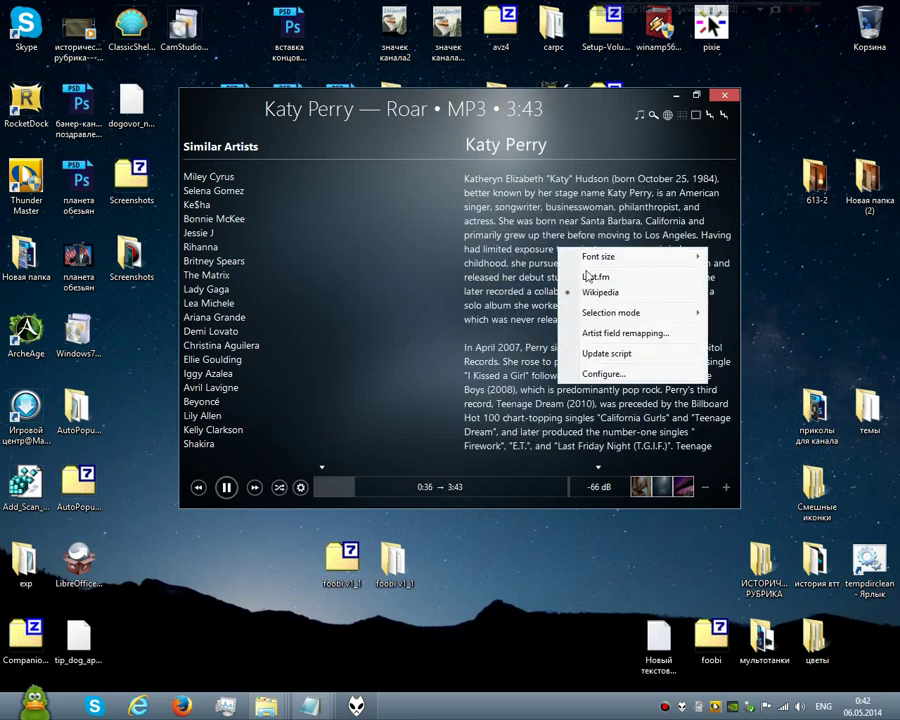
click(589, 280)
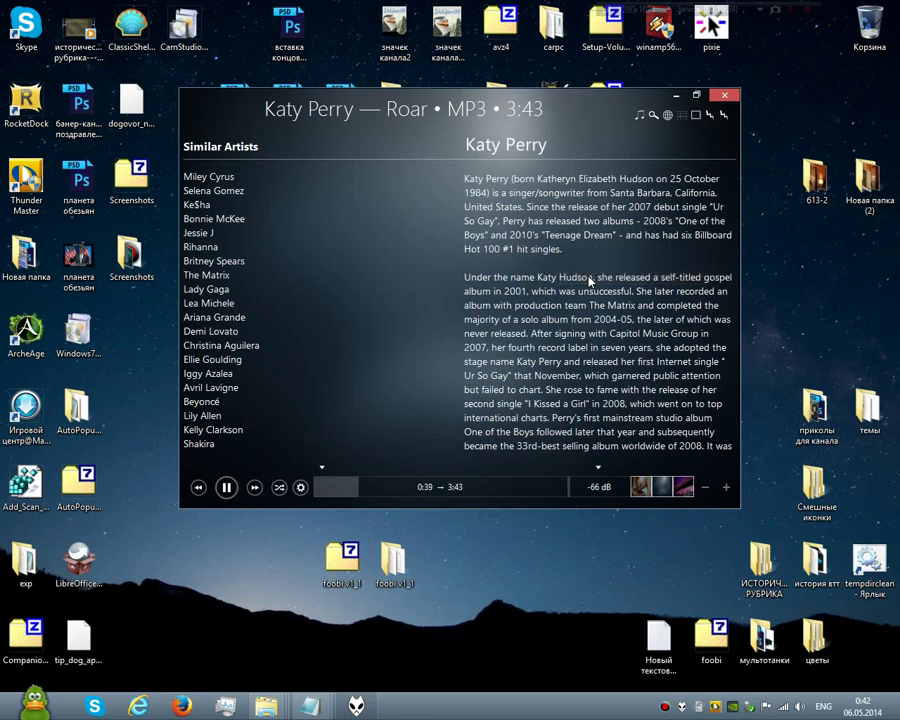
scroll(570, 280, down, 6)
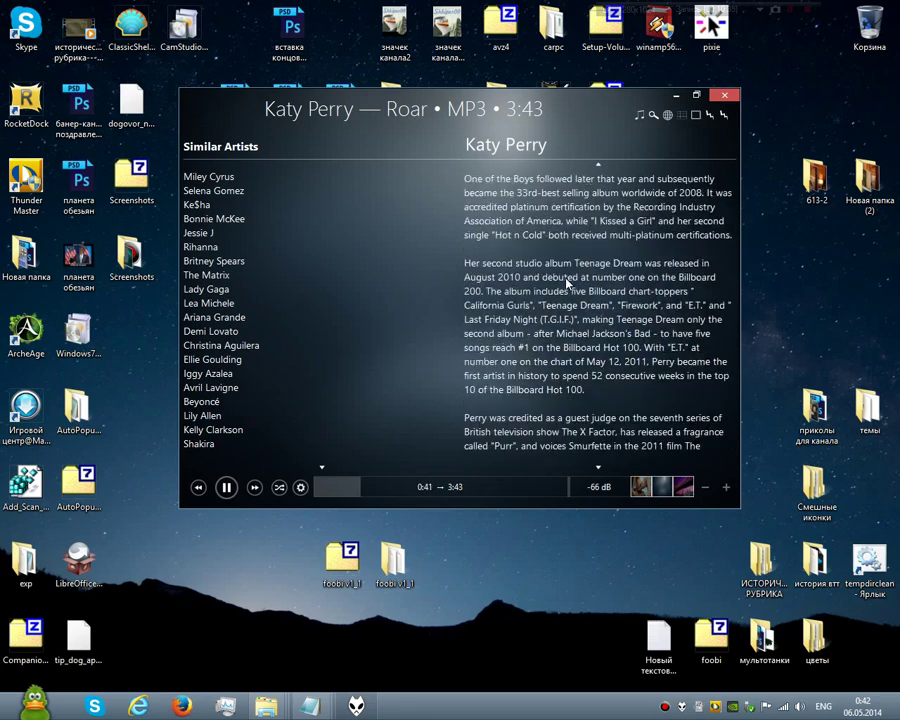
scroll(565, 283, up, 6)
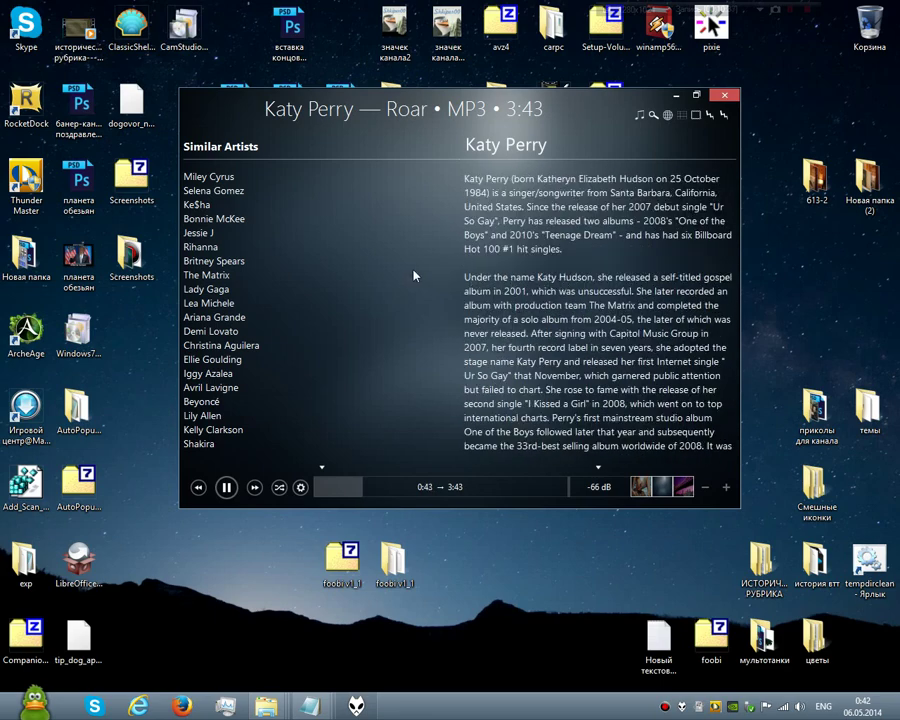
scroll(233, 273, down, 8)
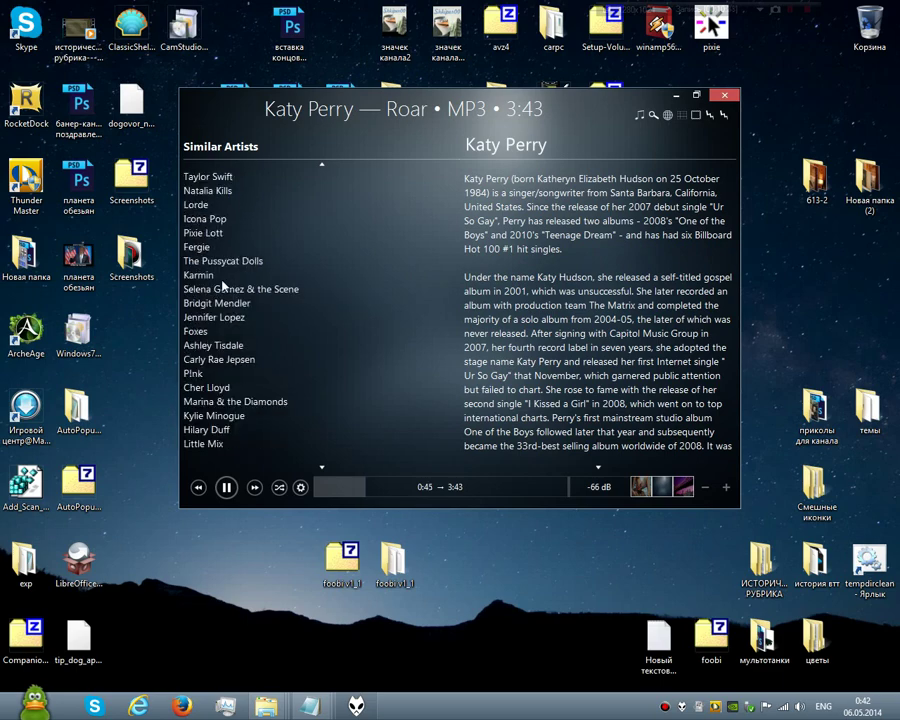
scroll(205, 316, up, 8)
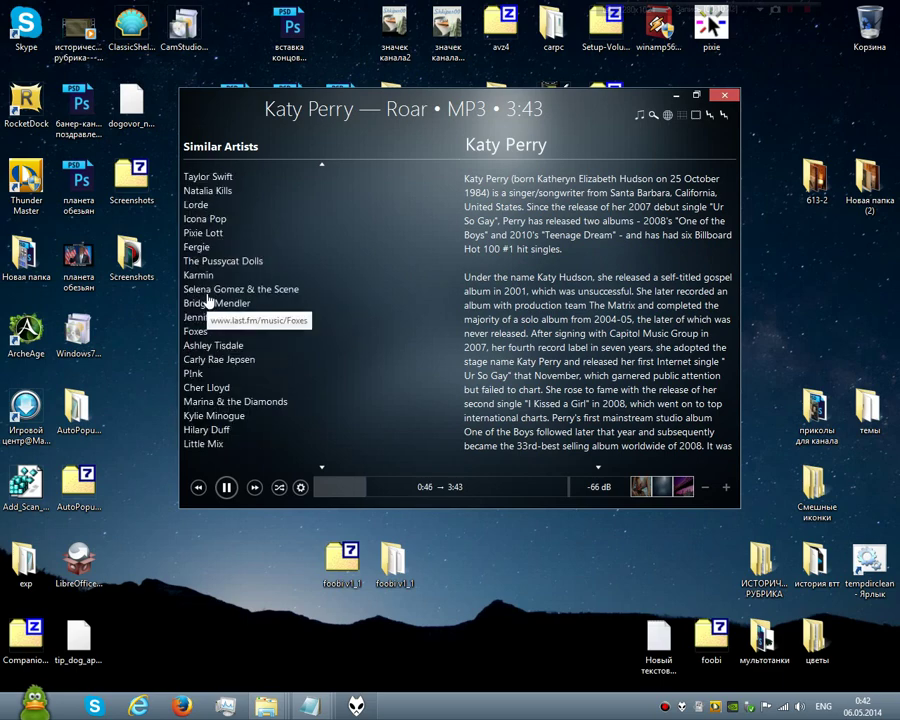
Return to the biography with lyrics and skip two tracks ahead to Wrecking Ball by Miley Cyrus
click(667, 117)
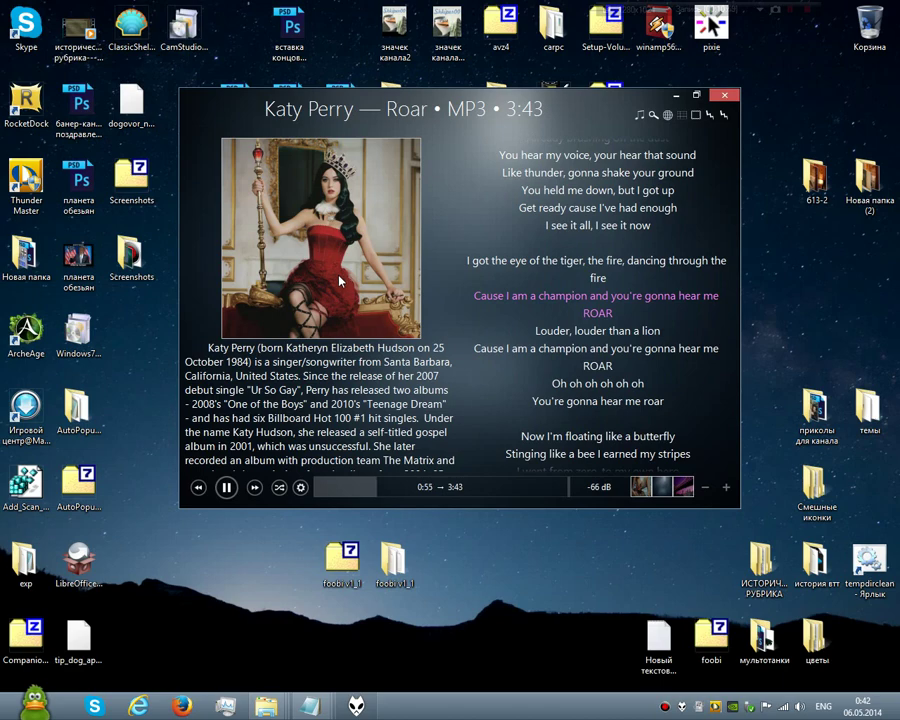
click(255, 488)
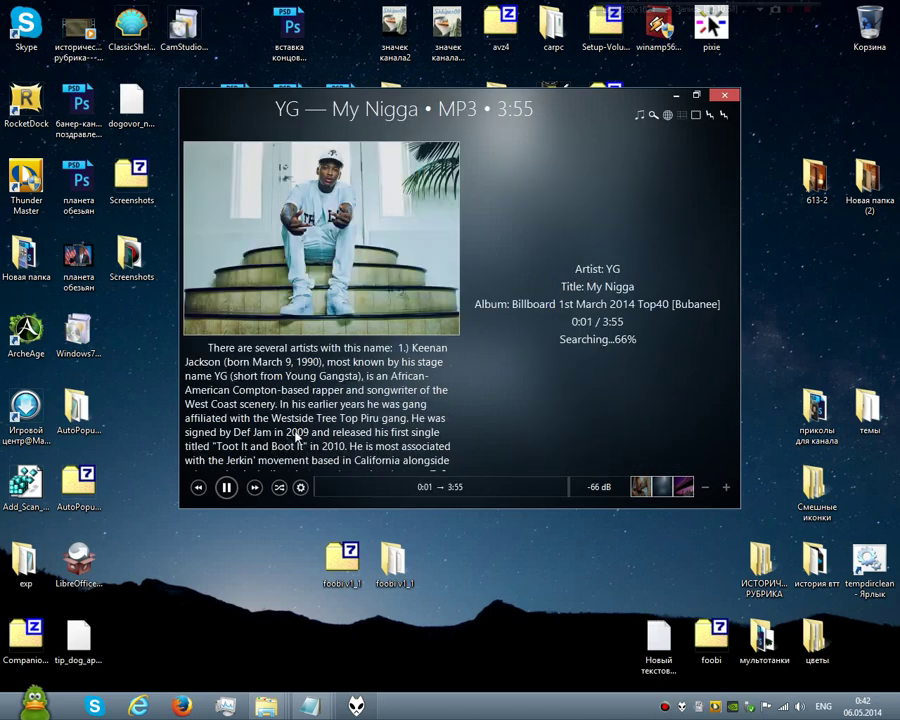
click(255, 488)
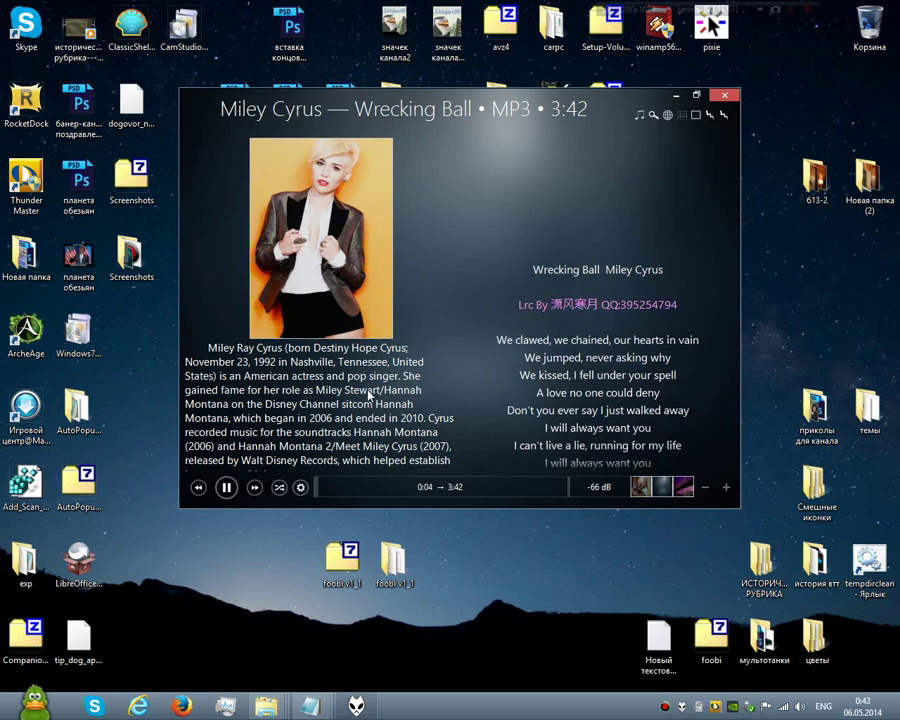
Go through the library album view and the large cover view, ending on the spectrum visualization
click(684, 117)
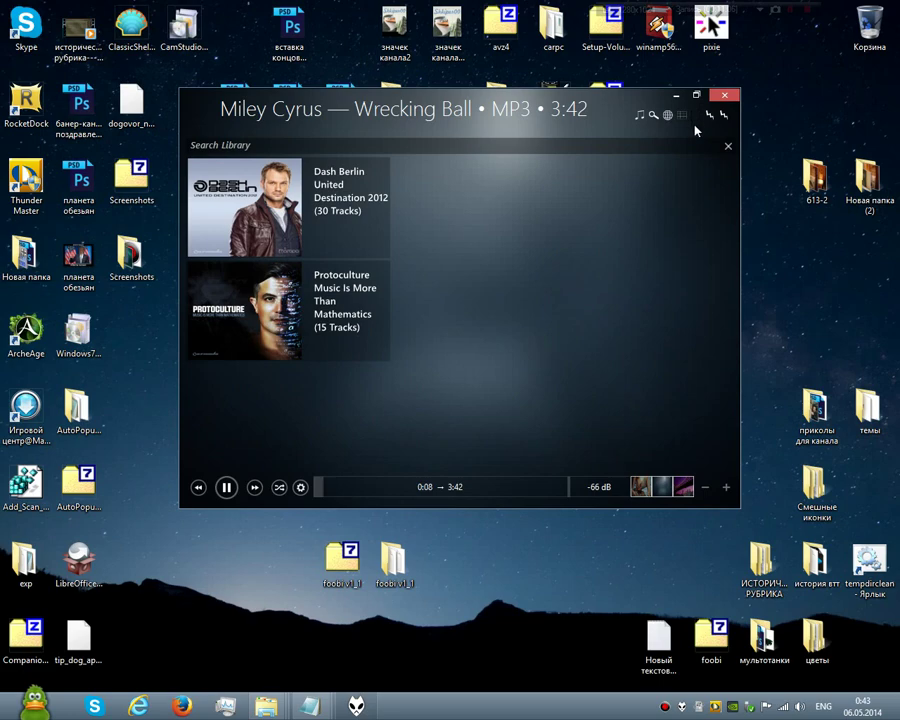
click(699, 115)
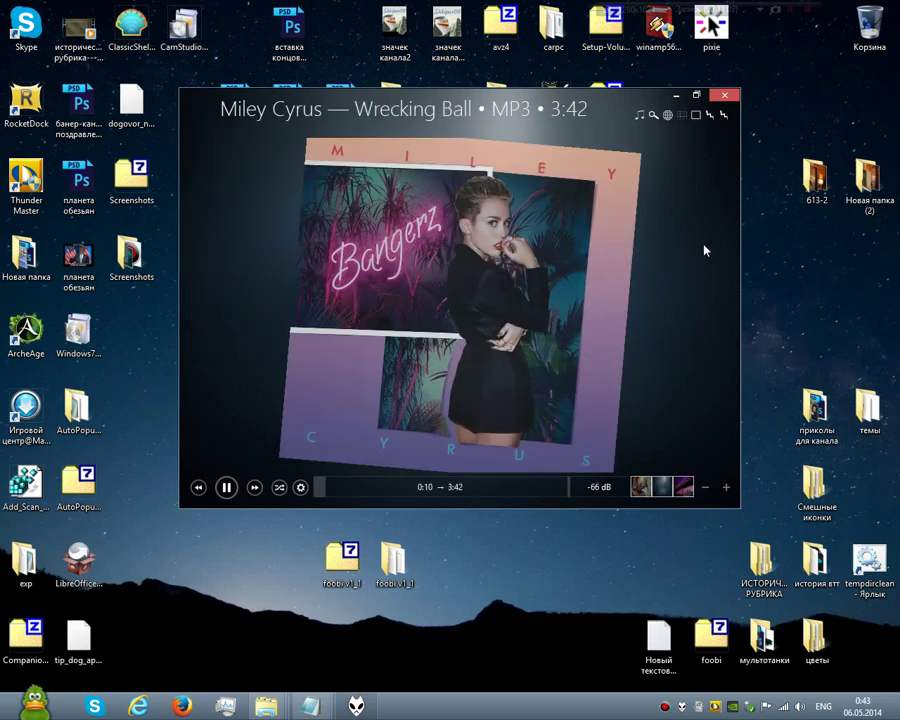
click(714, 117)
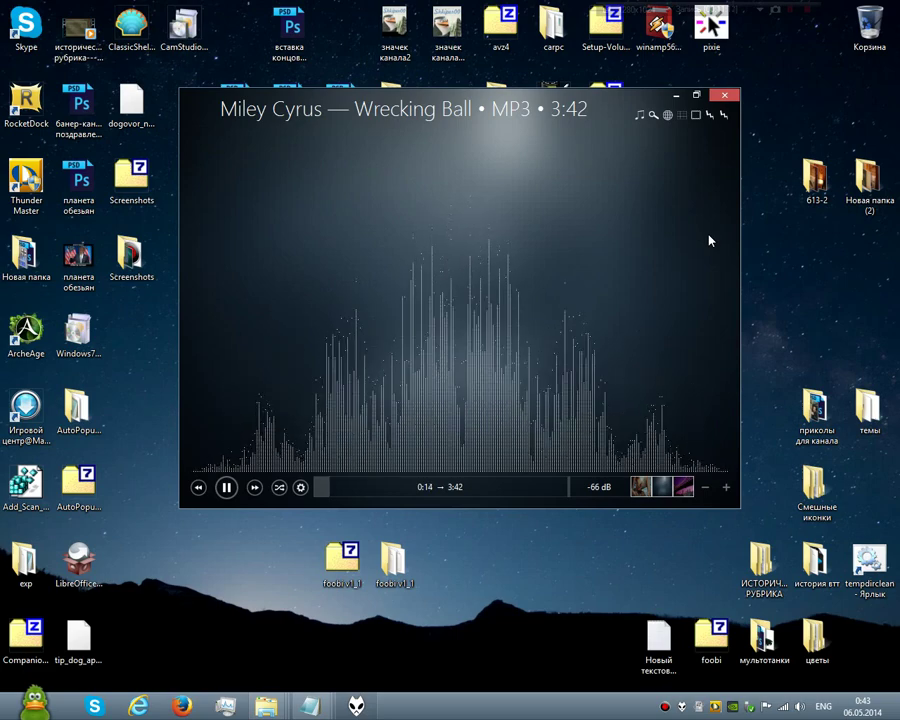
Examine the configuration options of the spectrum visualization and close them without changes
right_click(496, 302)
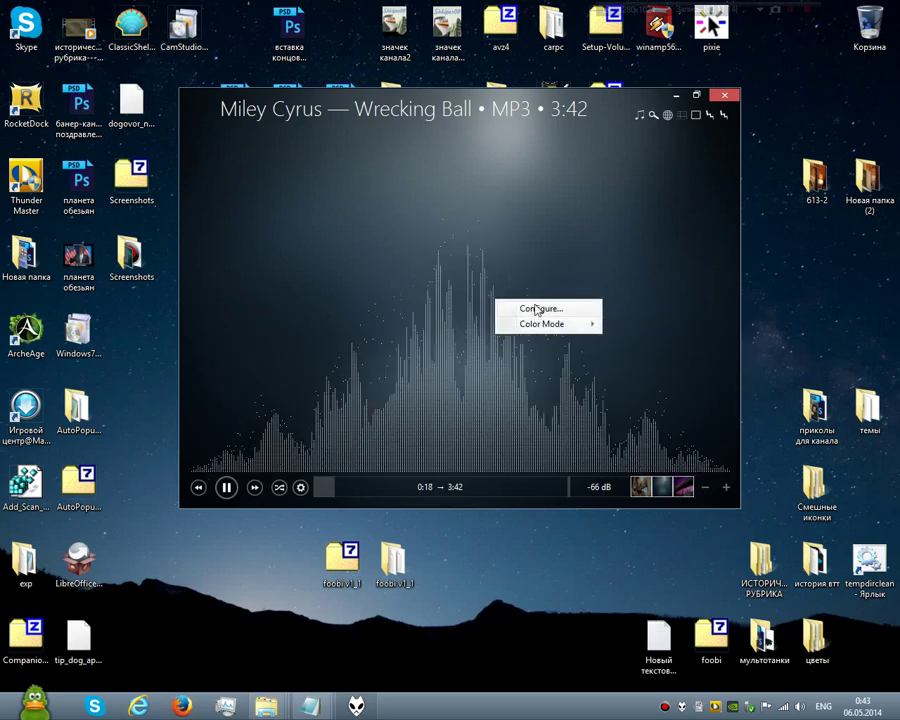
click(536, 309)
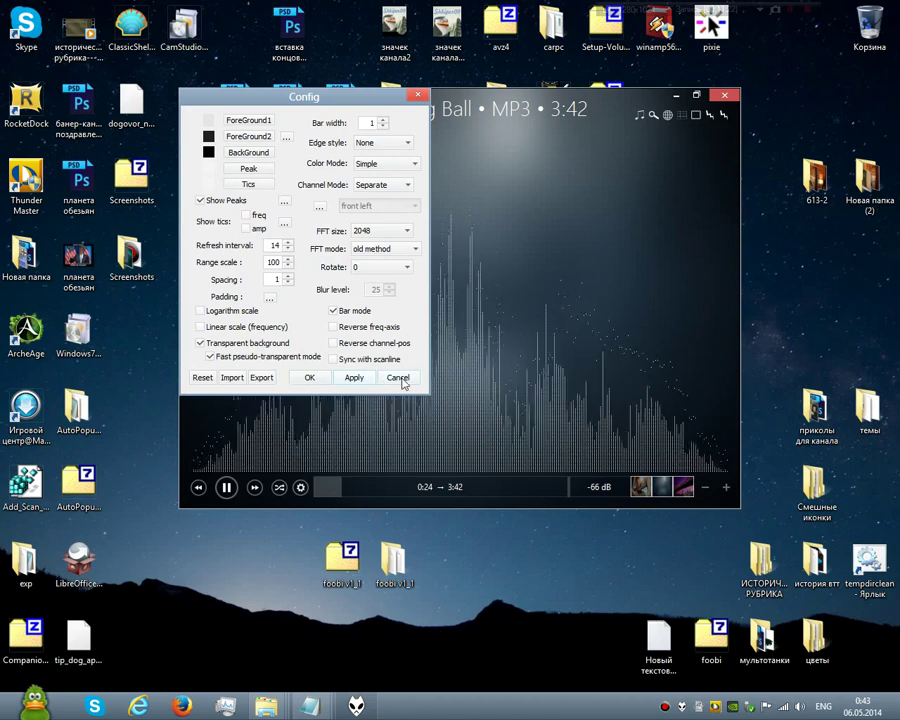
click(398, 378)
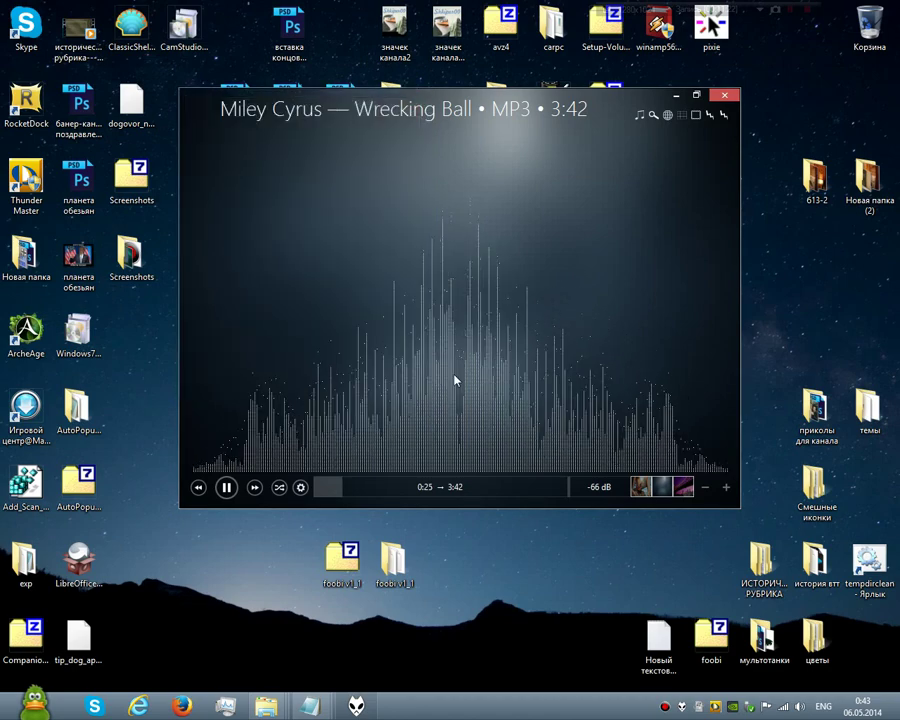
Switch from the spectrum to the Shpeck visualization and restart the player
click(722, 115)
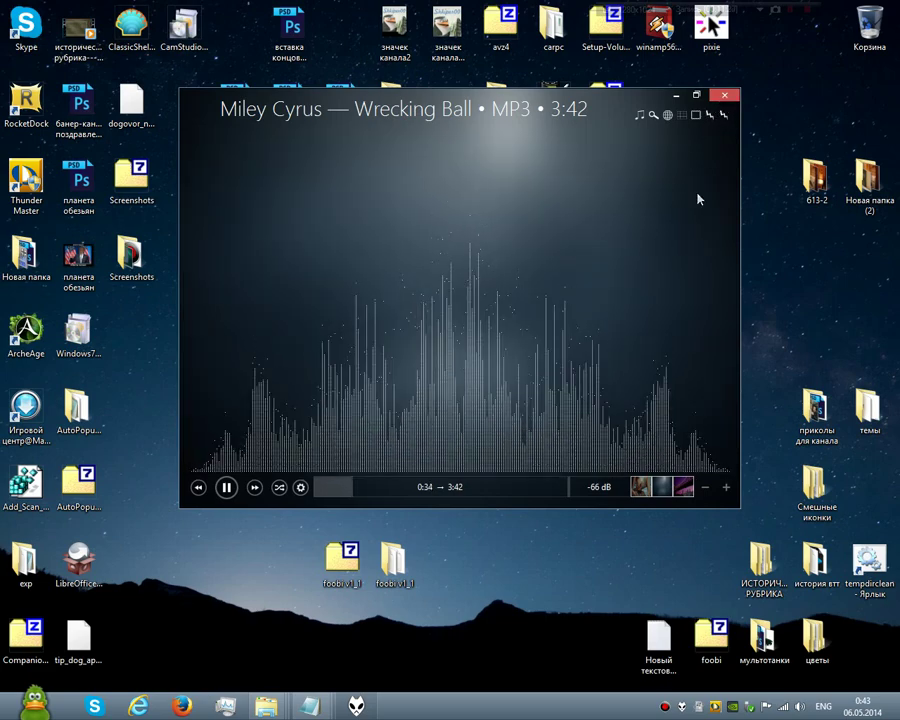
click(724, 116)
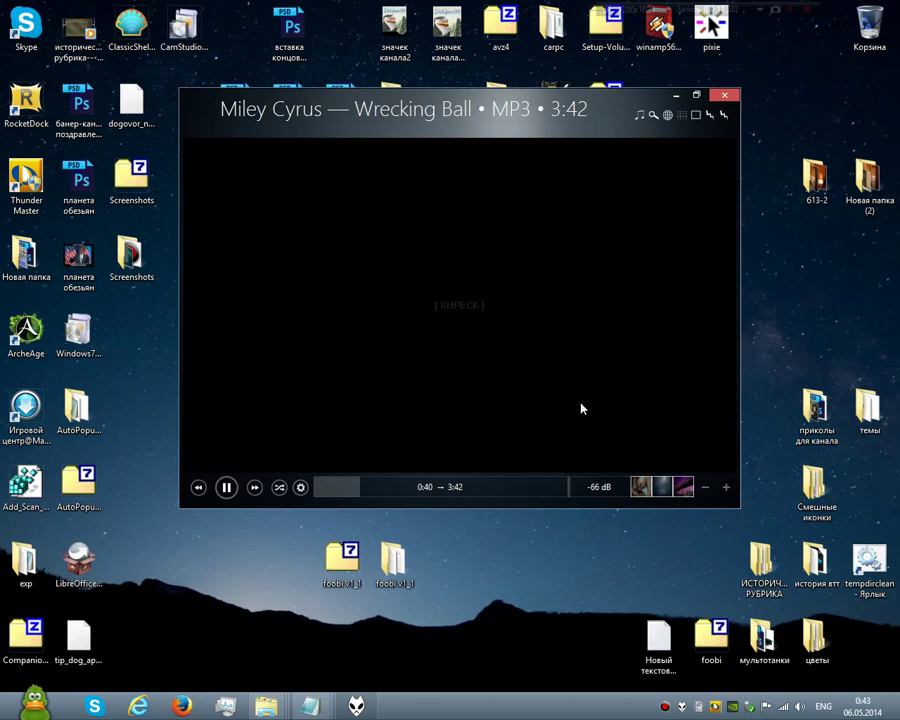
right_click(684, 709)
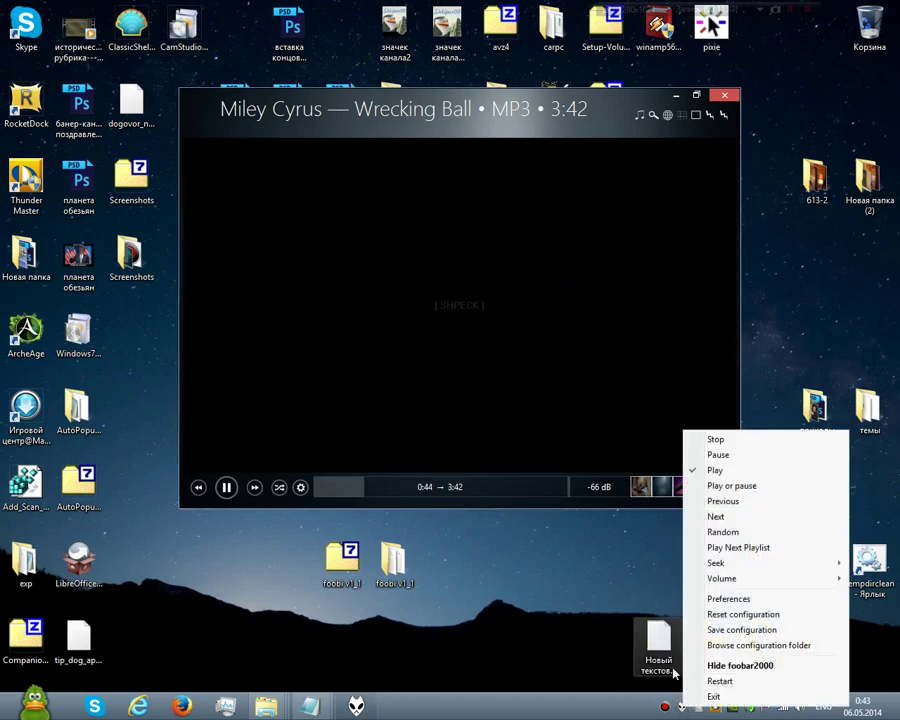
click(721, 683)
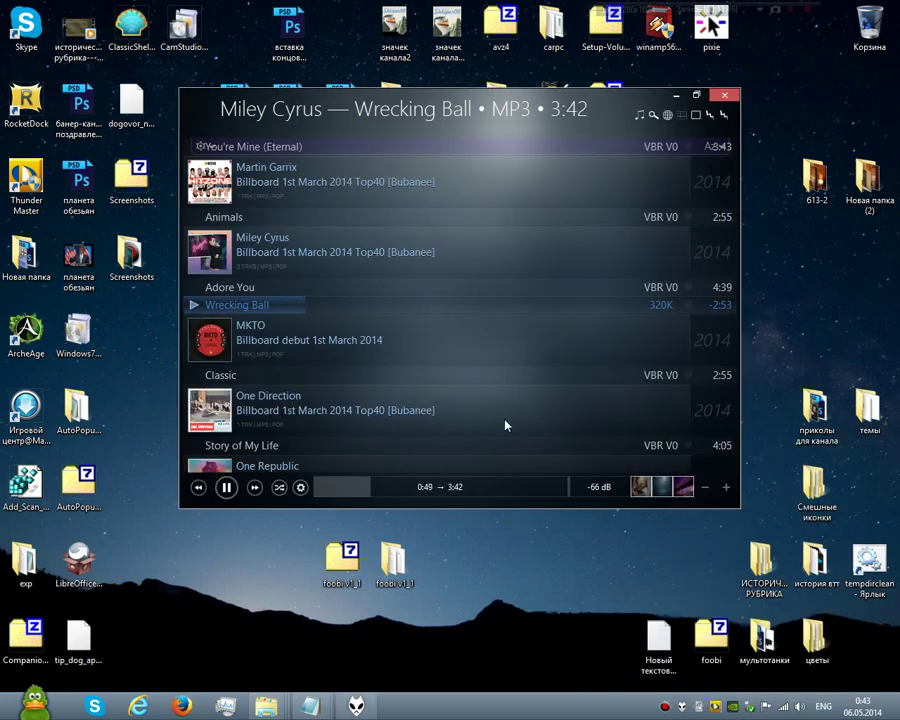
Show the Shpeck visualization, cycle through the visualization views, and view it full screen before returning to the window
click(724, 119)
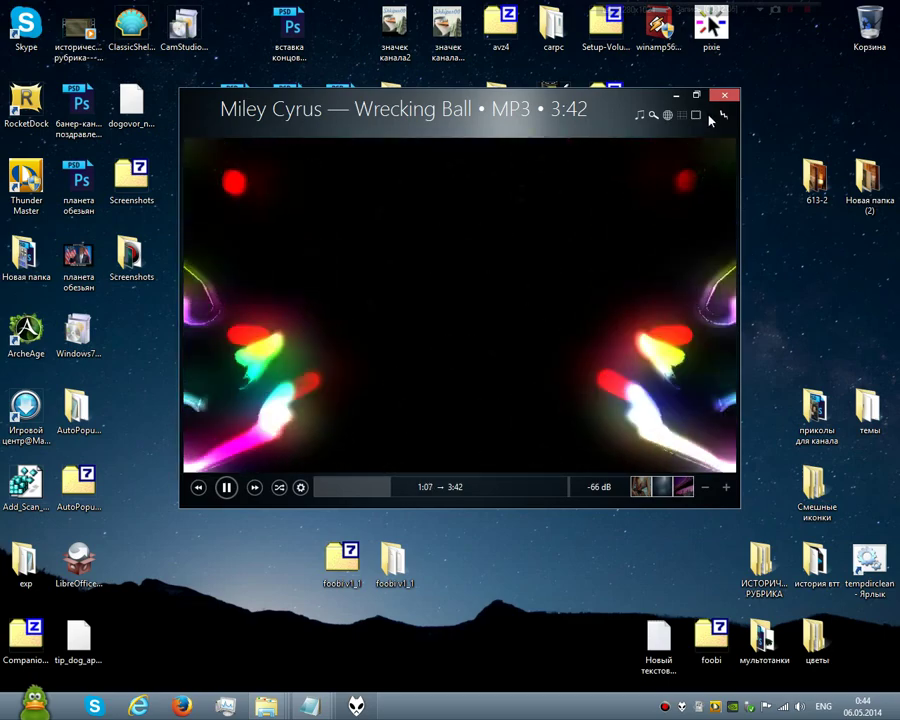
click(711, 117)
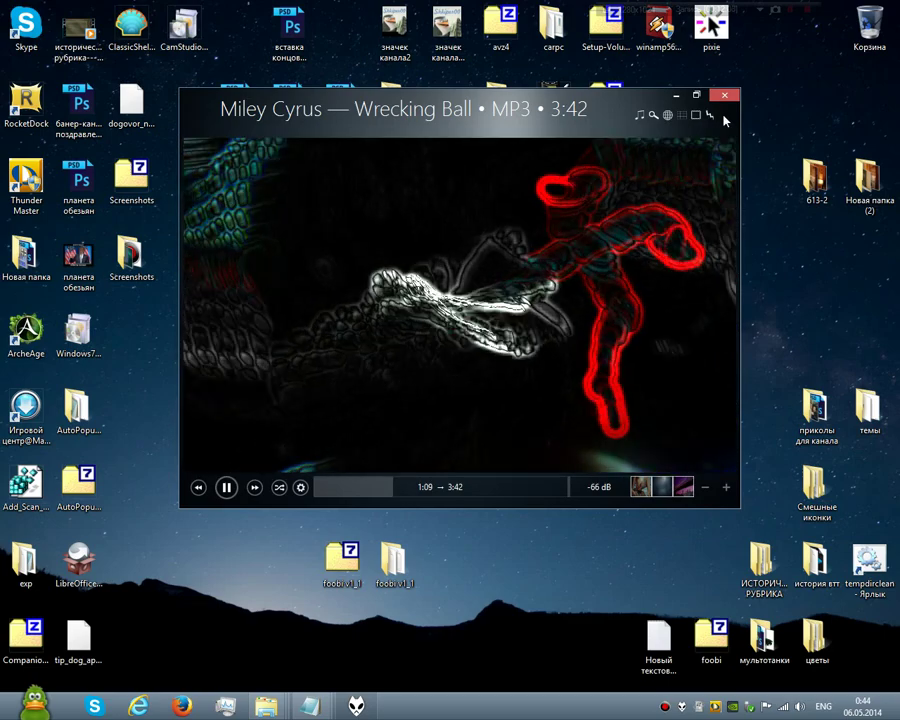
click(723, 118)
click(724, 118)
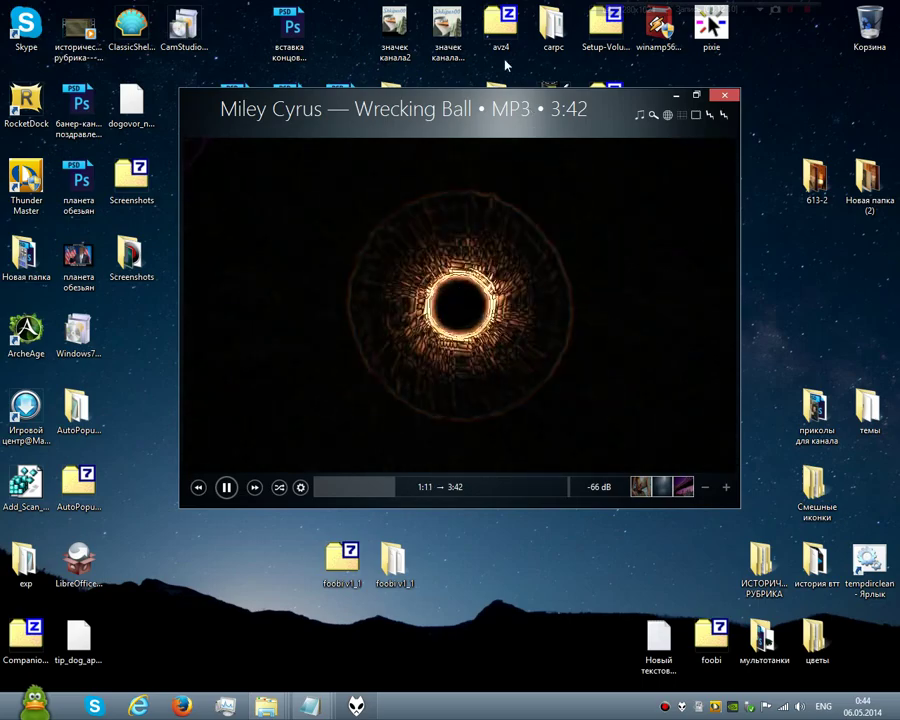
double_click(480, 243)
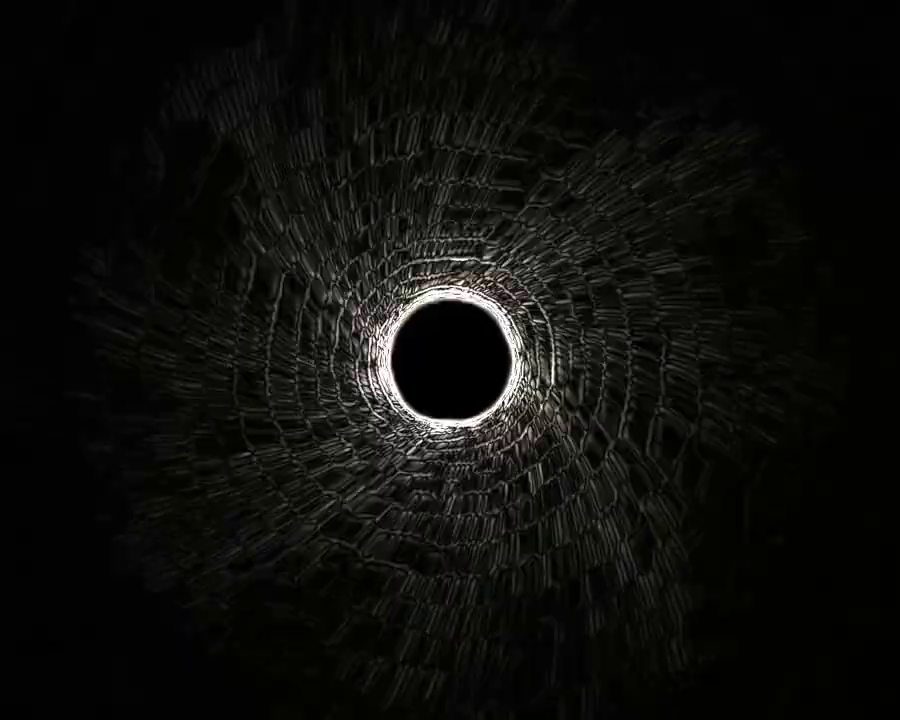
double_click(480, 243)
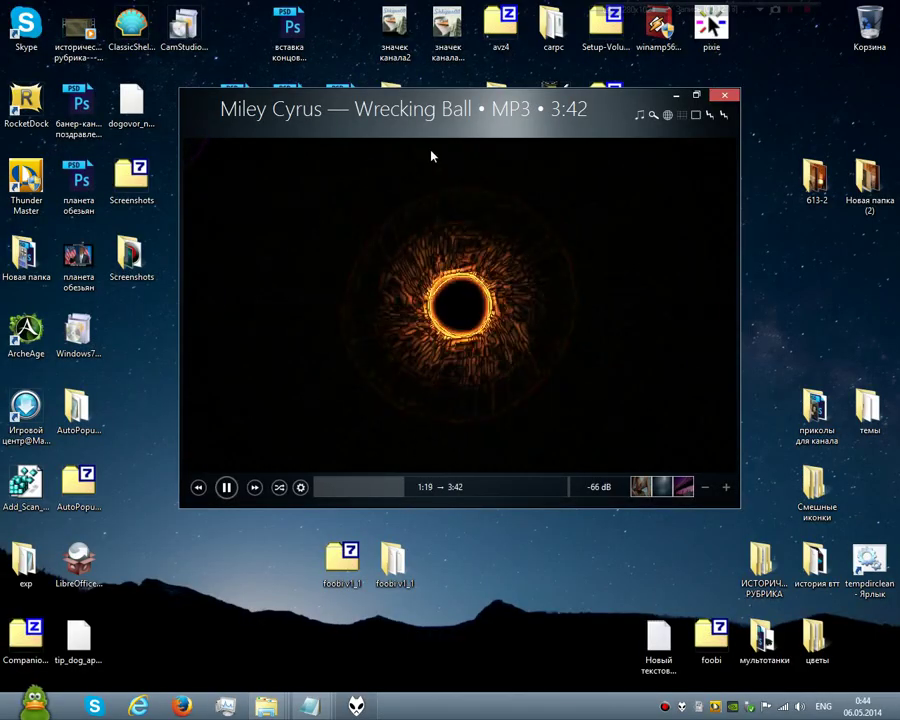
Maximize the player window and look through the track playlist in both directions
double_click(429, 117)
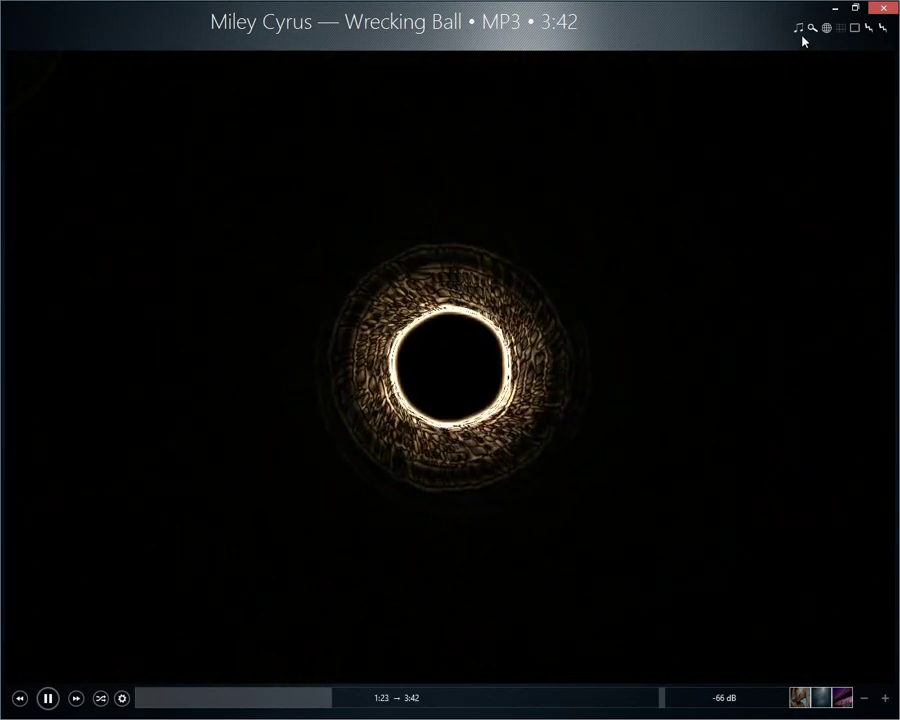
click(800, 30)
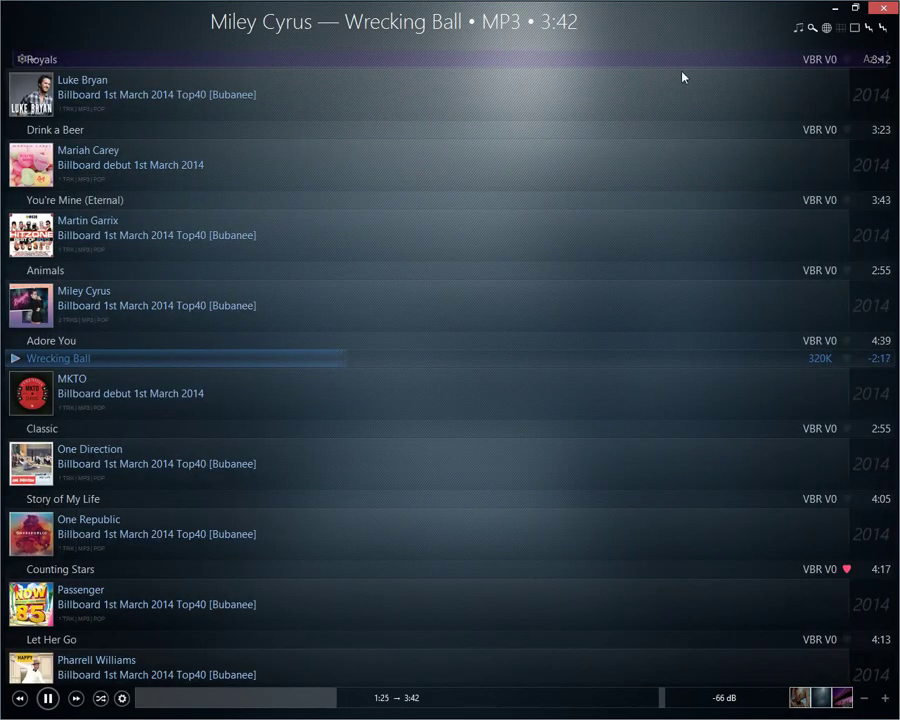
scroll(370, 203, down, 6)
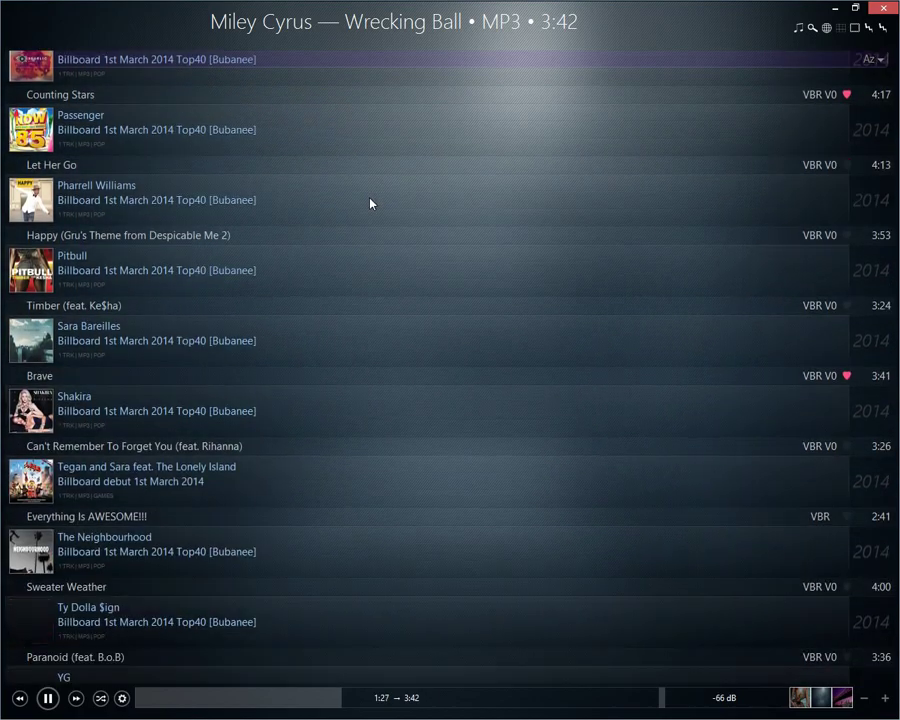
scroll(370, 203, up, 10)
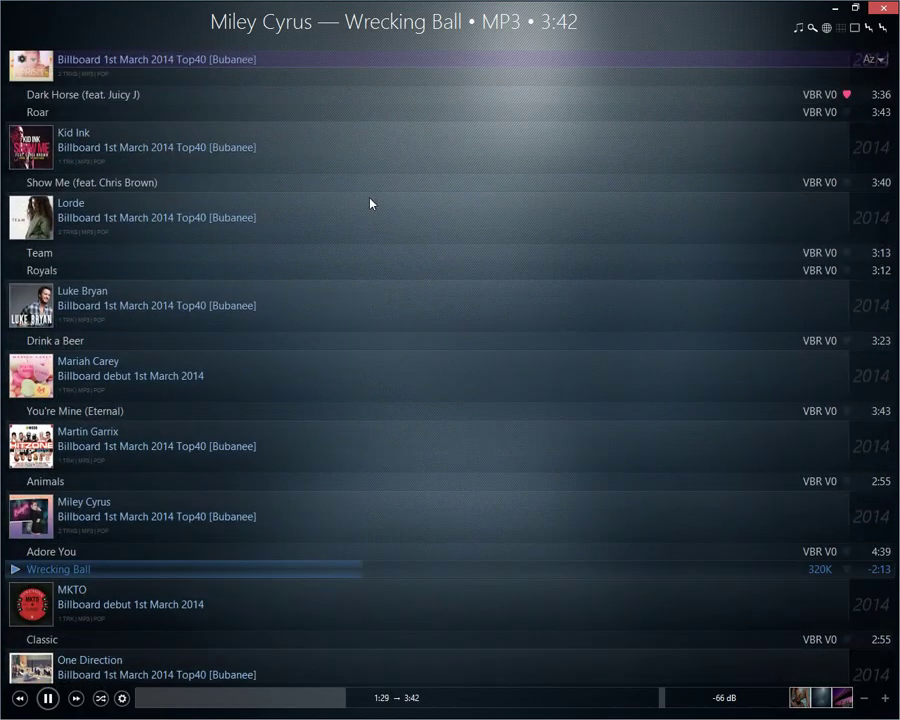
scroll(370, 203, down, 7)
scroll(370, 203, down, 6)
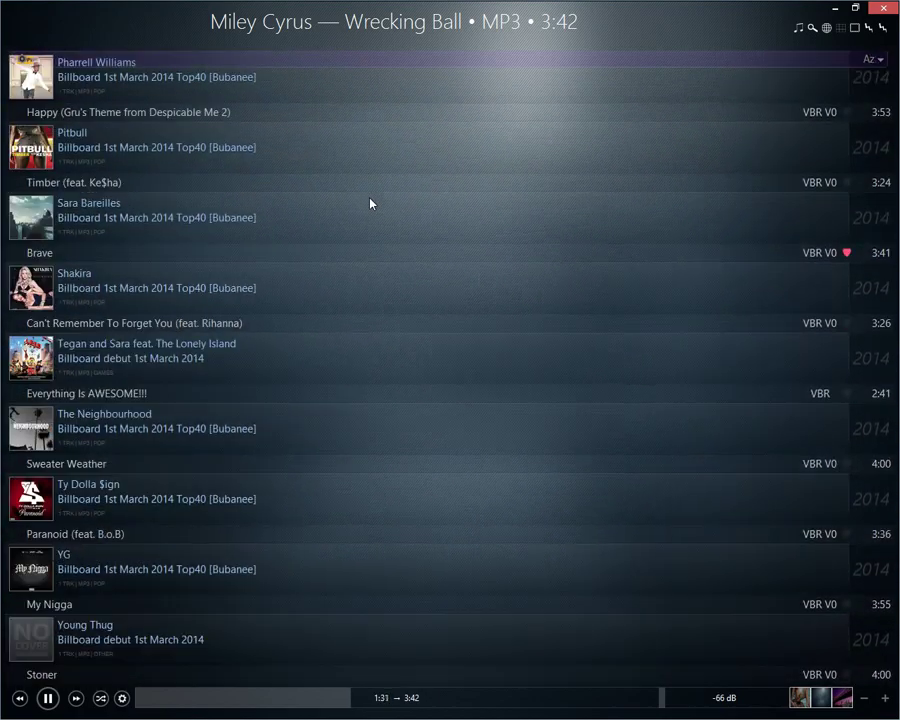
scroll(466, 66, up, 8)
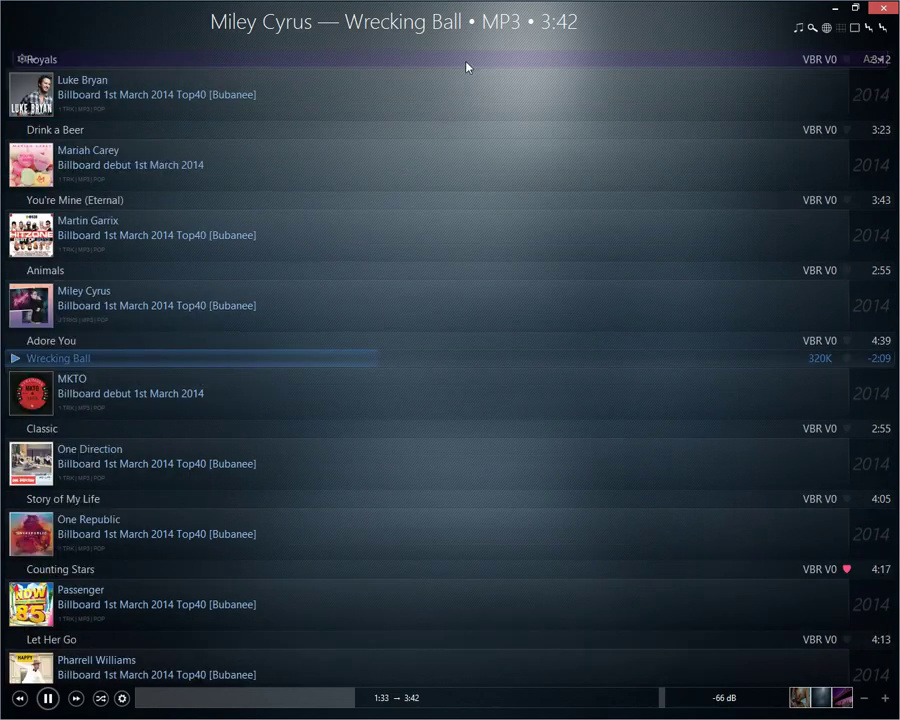
scroll(429, 232, up, 6)
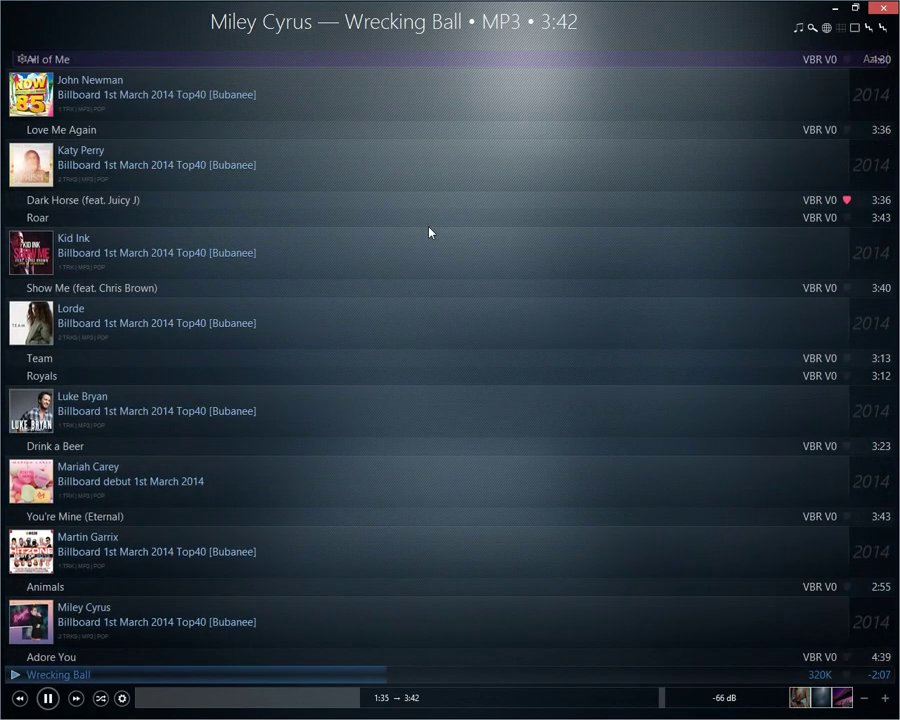
scroll(429, 232, down, 7)
scroll(429, 232, up, 8)
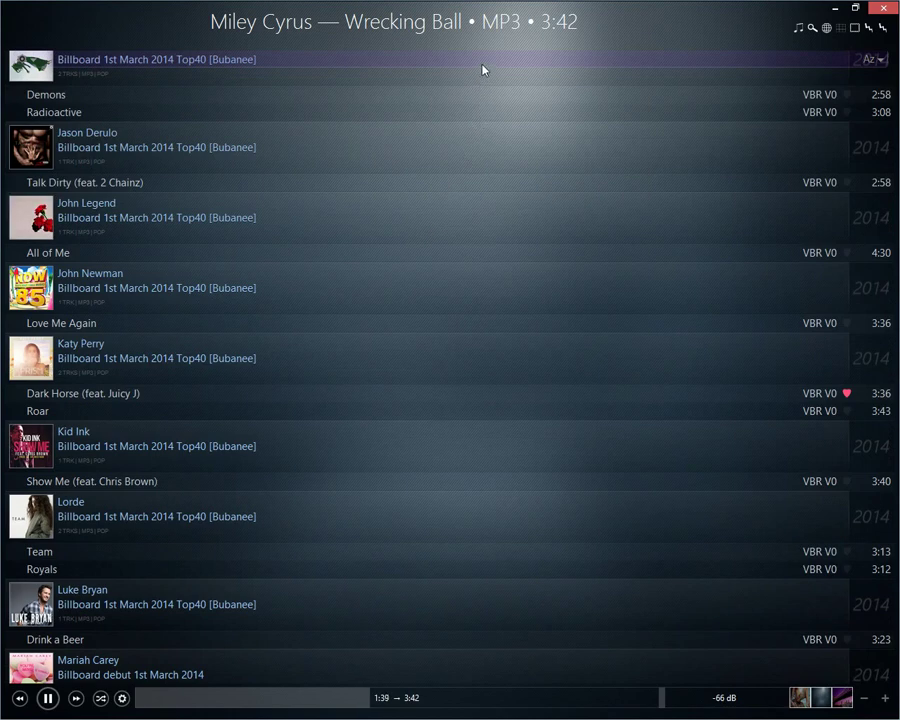
scroll(473, 170, down, 7)
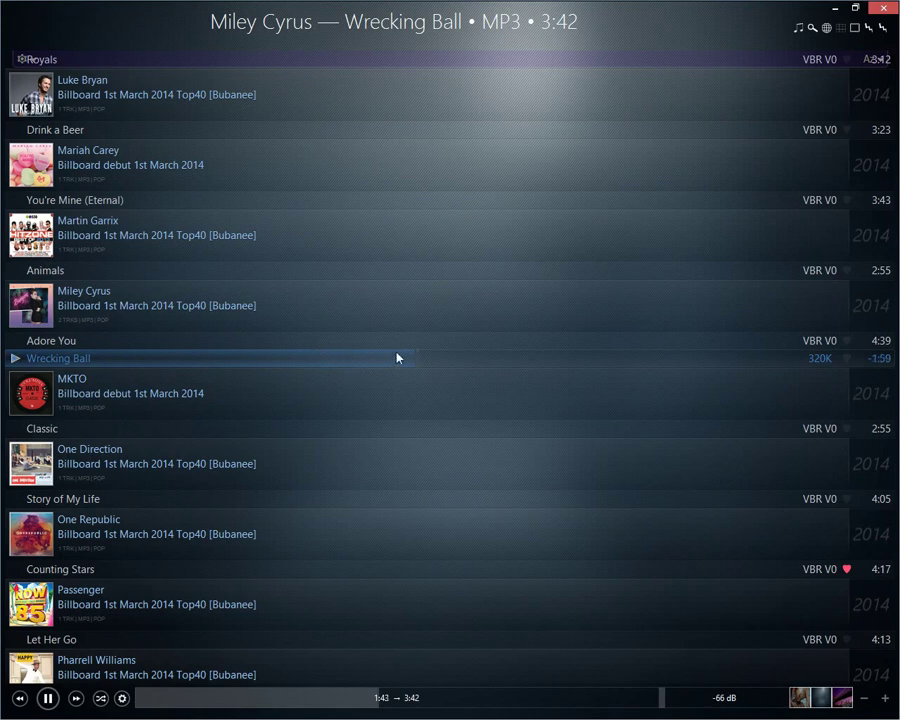
Show the playlist manager, switch to the cover and library tree view, and expand the D: and Music folders
click(797, 29)
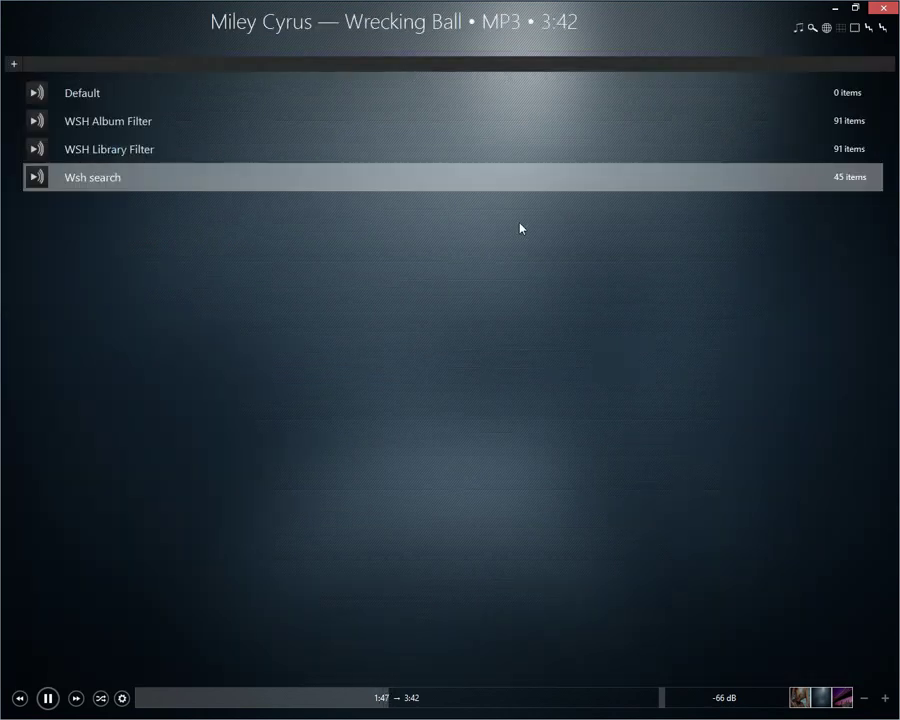
click(812, 31)
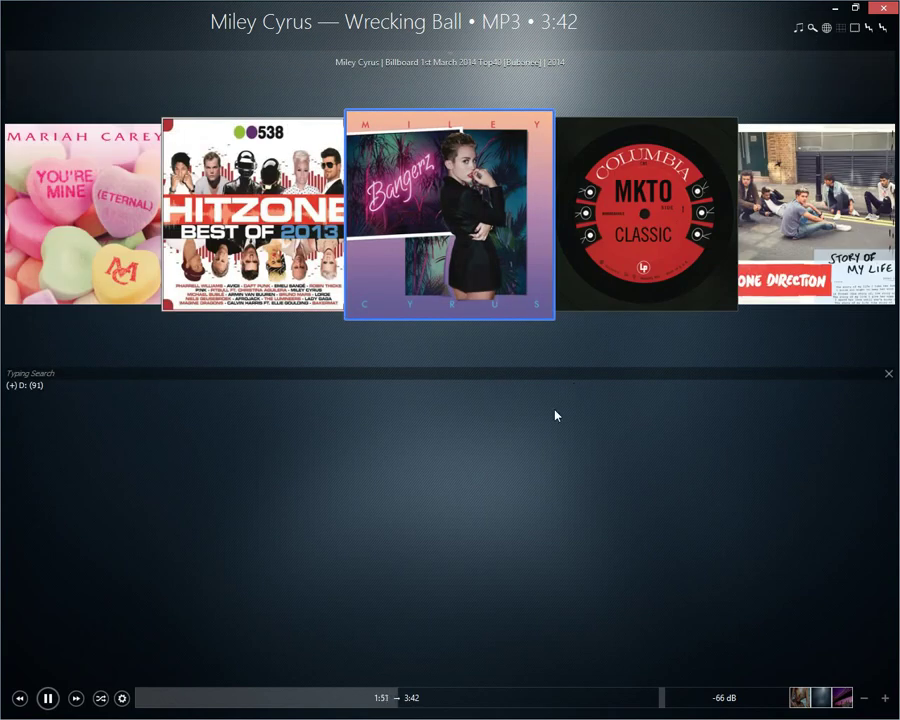
click(11, 386)
click(24, 398)
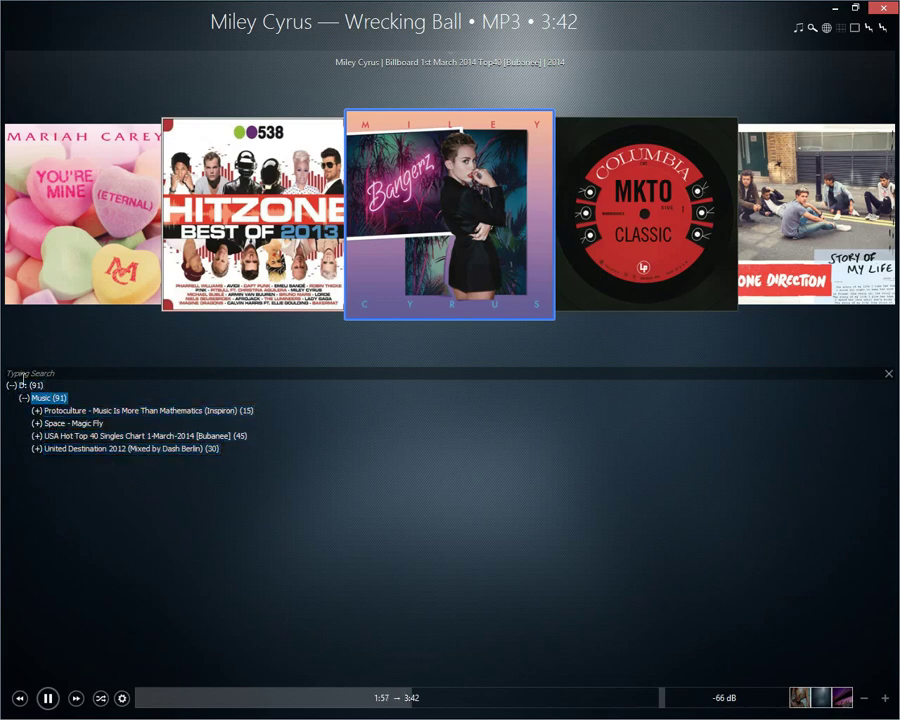
Set the library path of the library tree to D:\music\
right_click(344, 403)
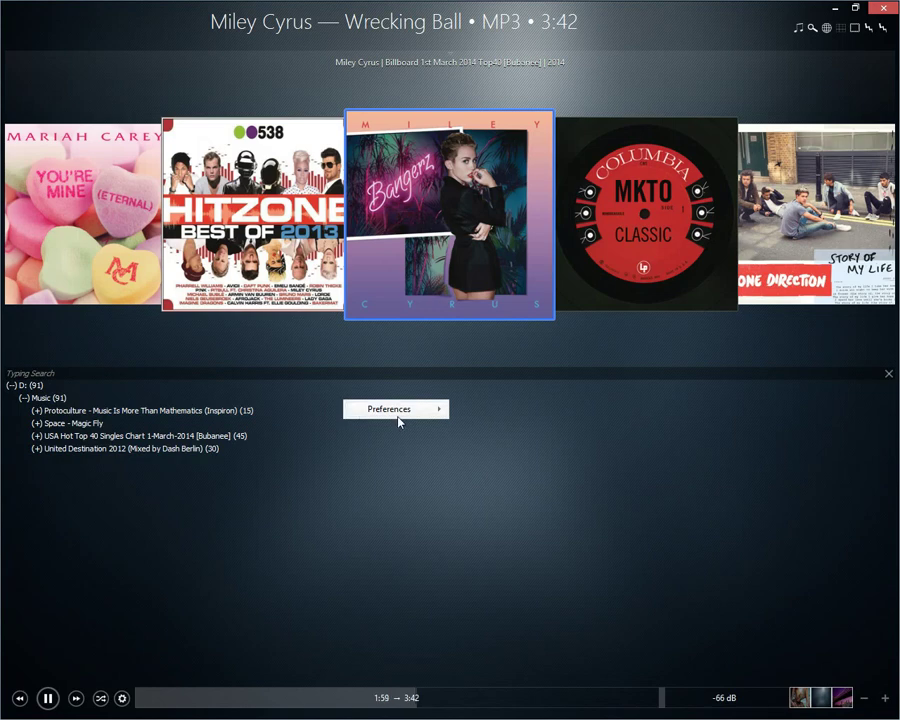
mouse_move(422, 414)
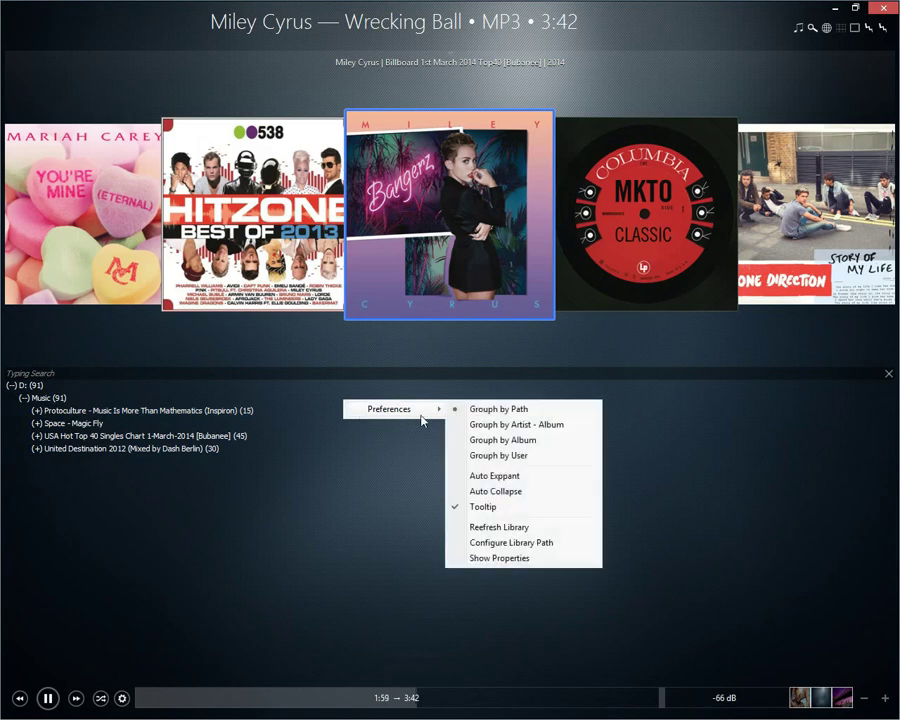
click(537, 549)
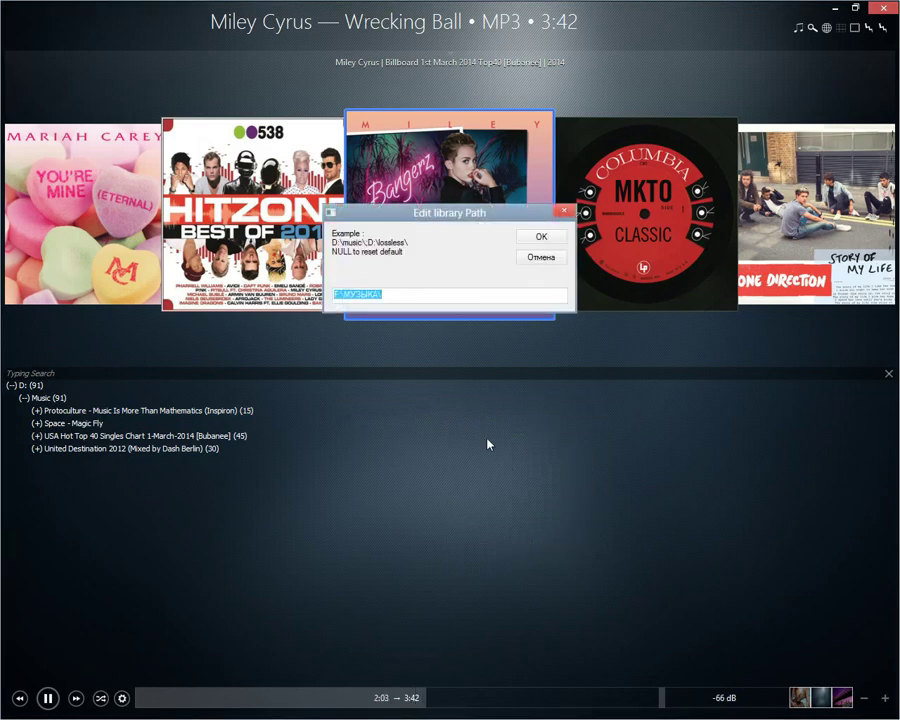
drag(414, 214, 432, 398)
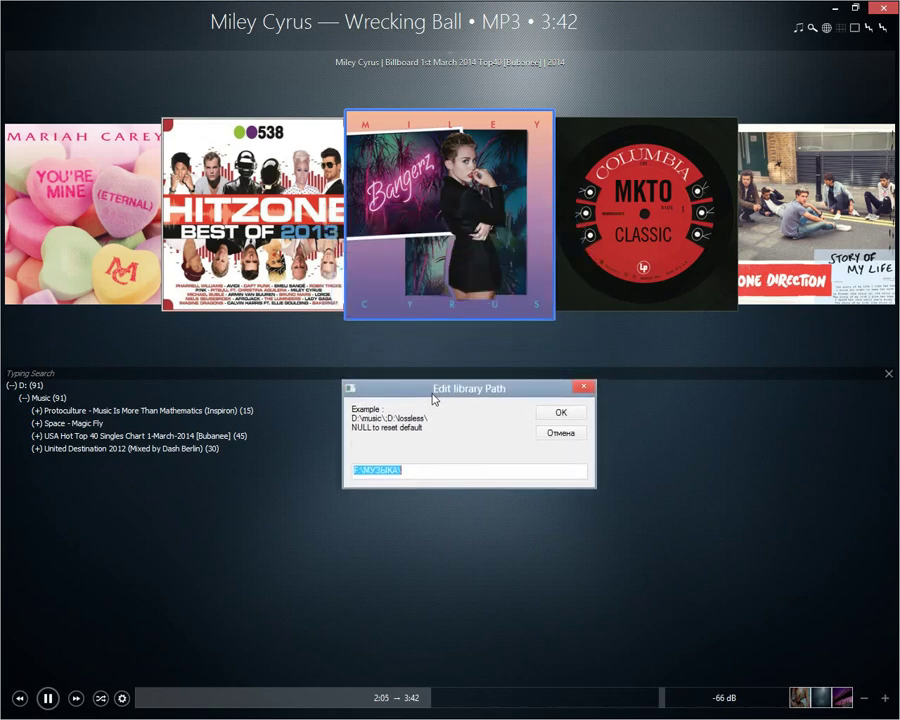
click(402, 471)
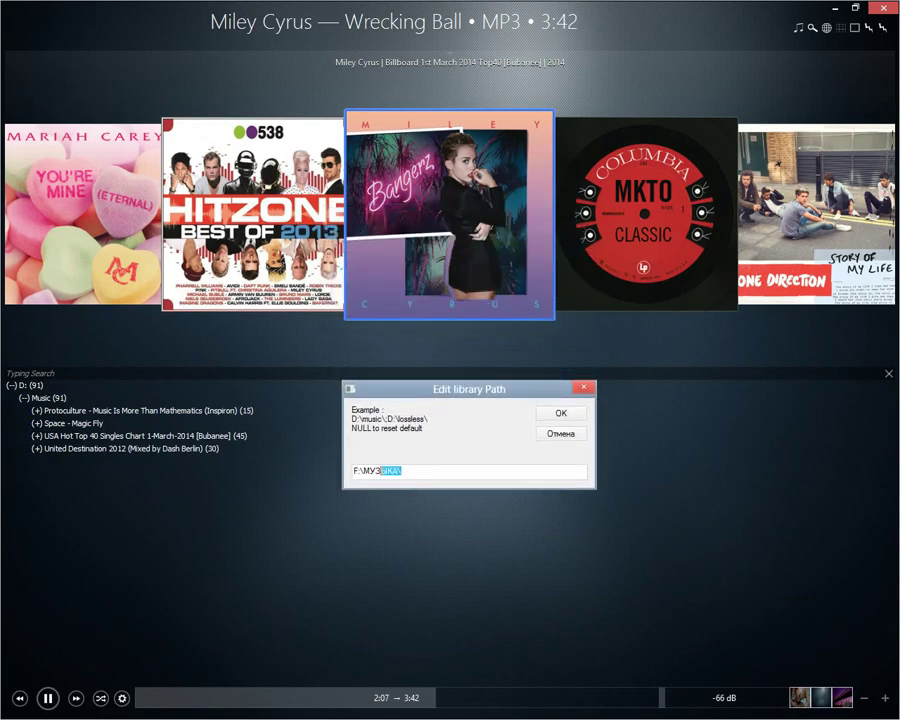
drag(381, 470, 341, 467)
key(End)
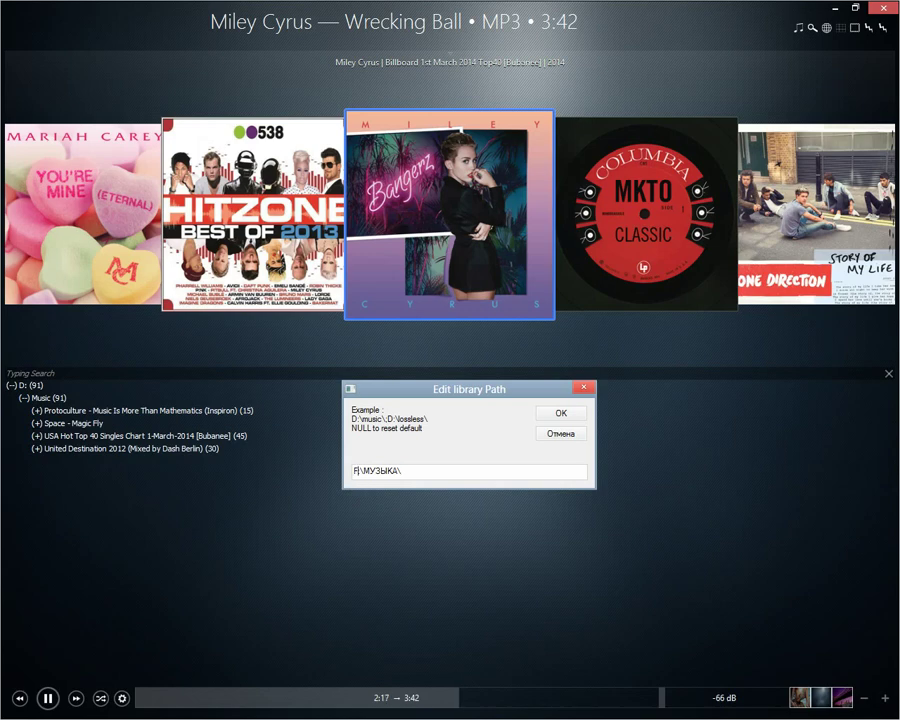
key(shift+Home)
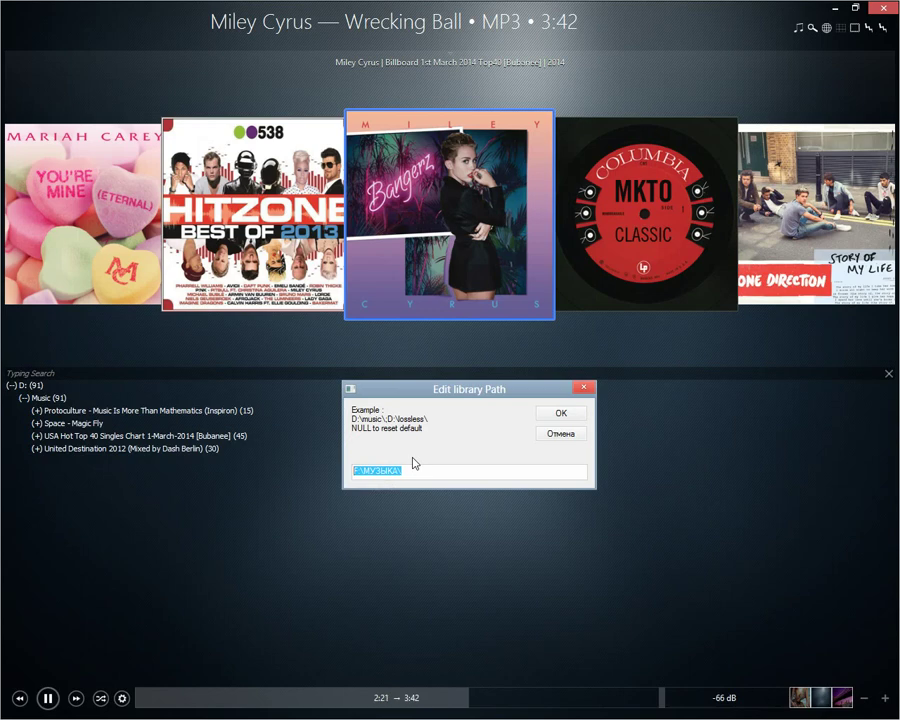
text(d)
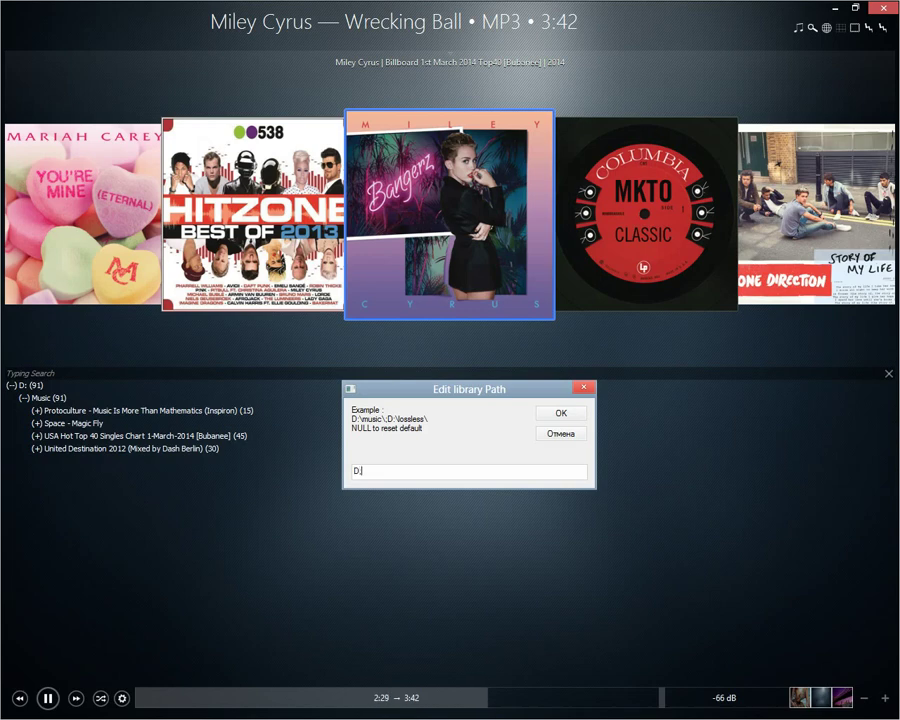
text(:)
text(\mu)
text(su)
text(ic\)
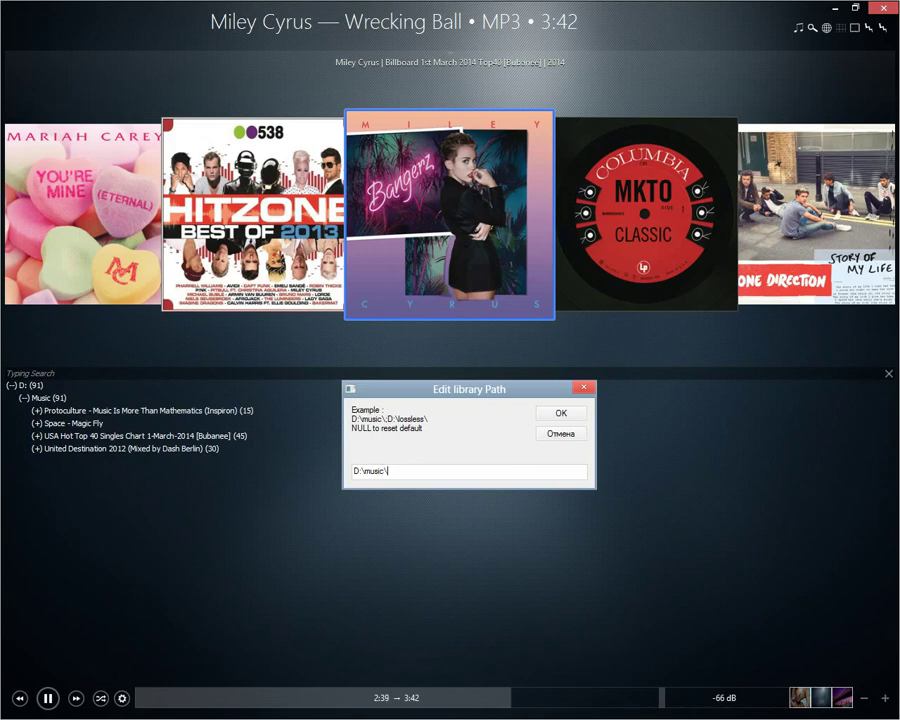
key(Return)
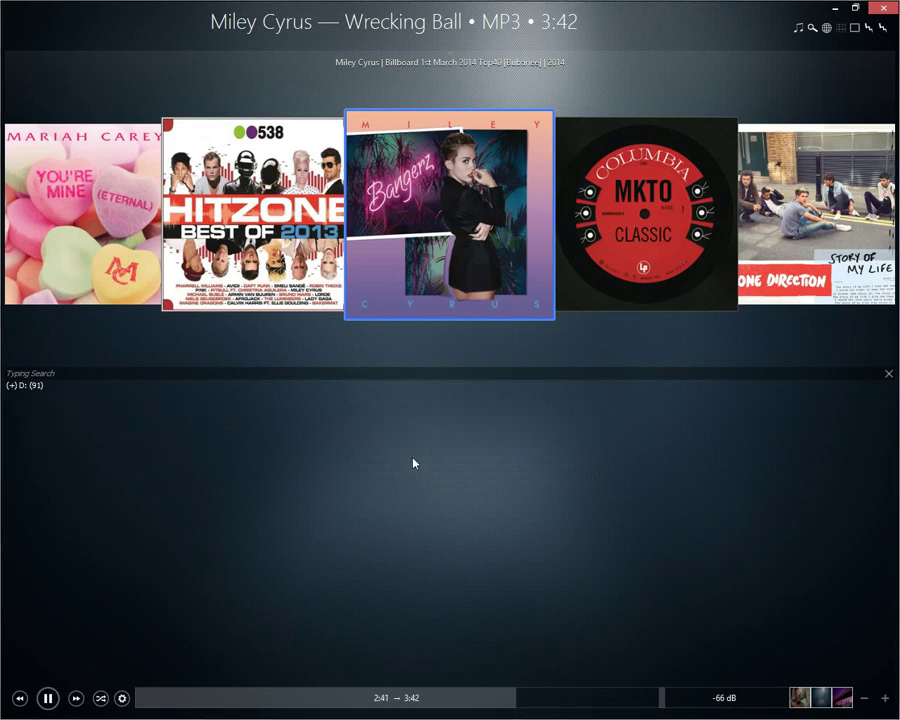
Expand the D: and Music folders in the library tree, and set the library path to D:\Music\
click(11, 386)
click(25, 399)
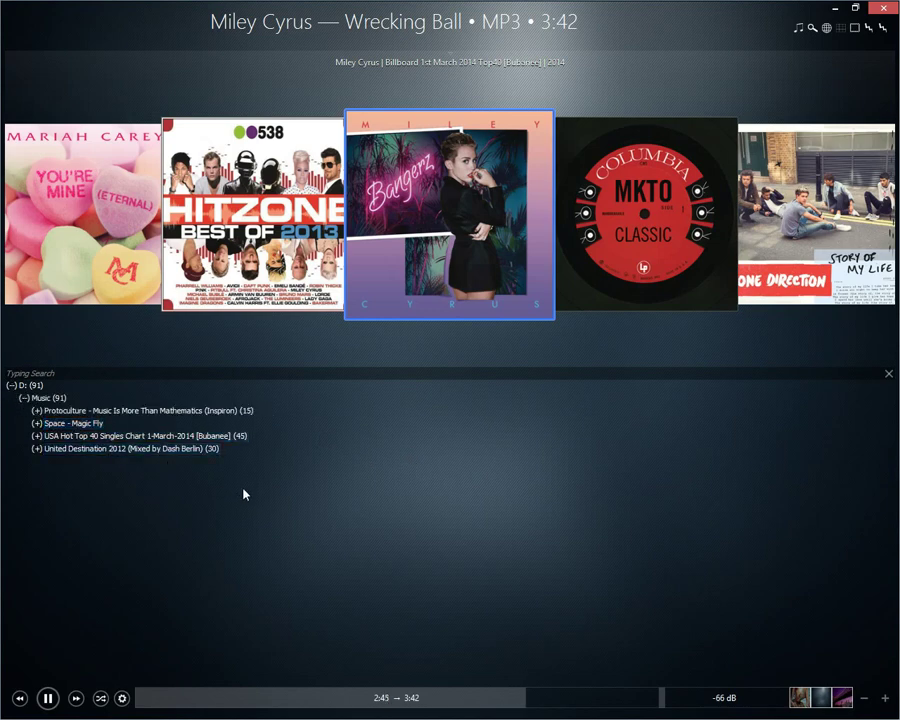
right_click(380, 447)
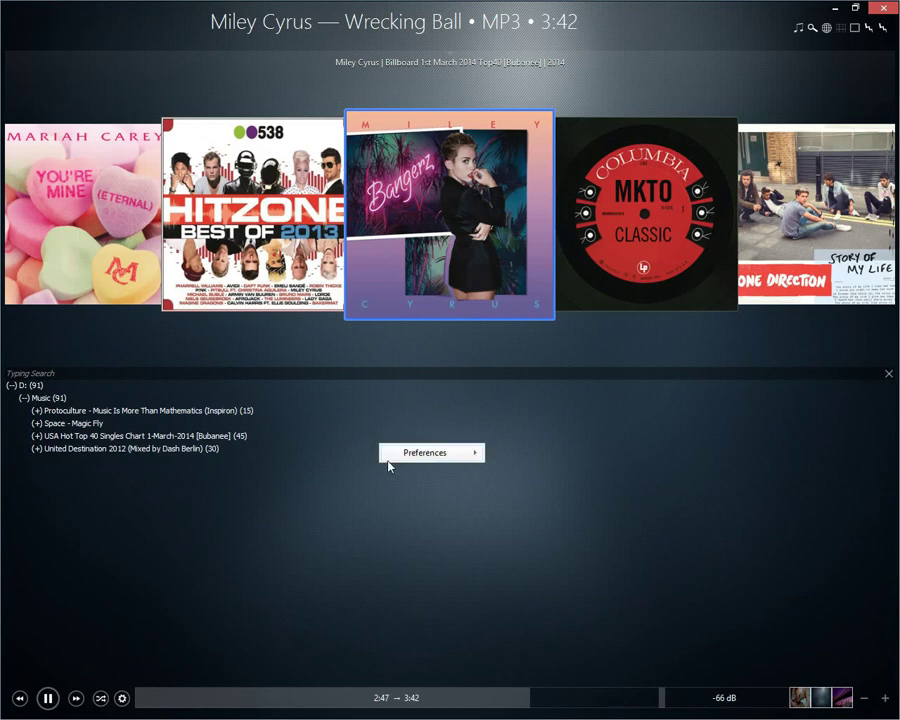
mouse_move(430, 462)
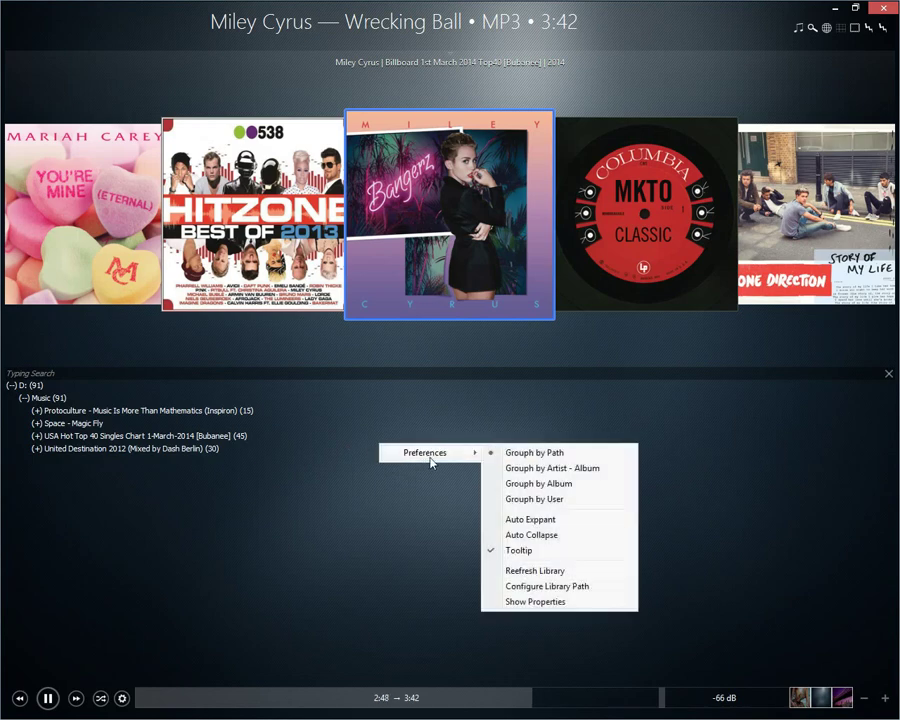
click(540, 588)
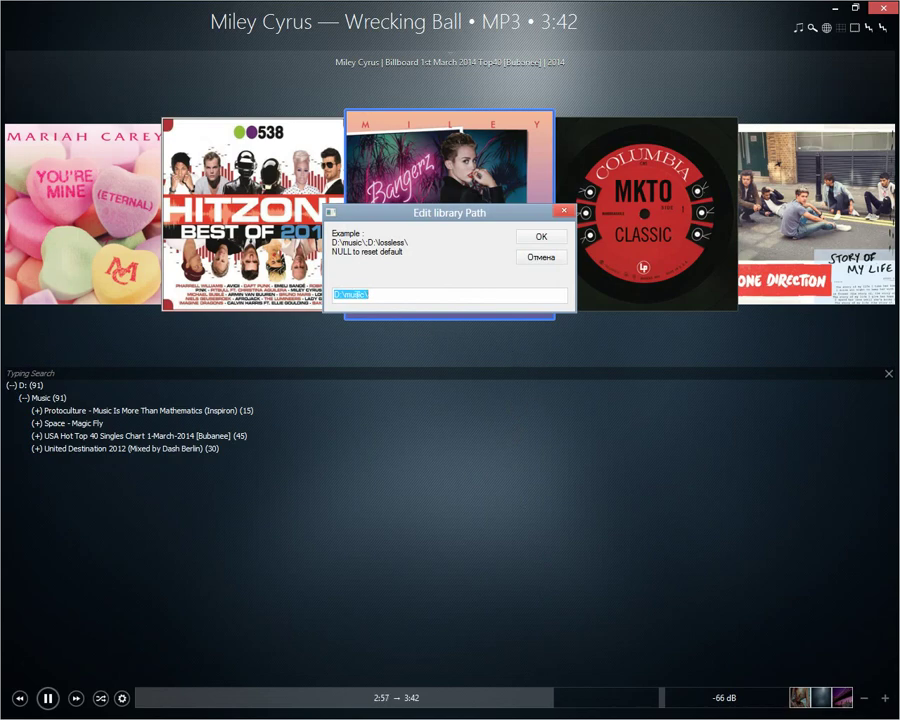
click(358, 294)
key(BackSpace)
text(M)
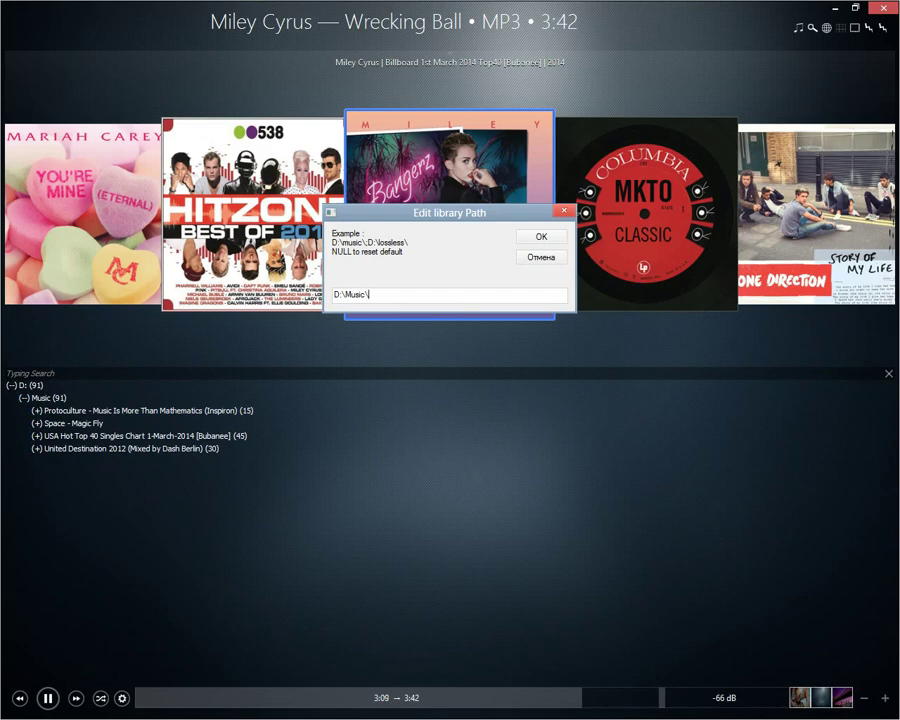
key(Return)
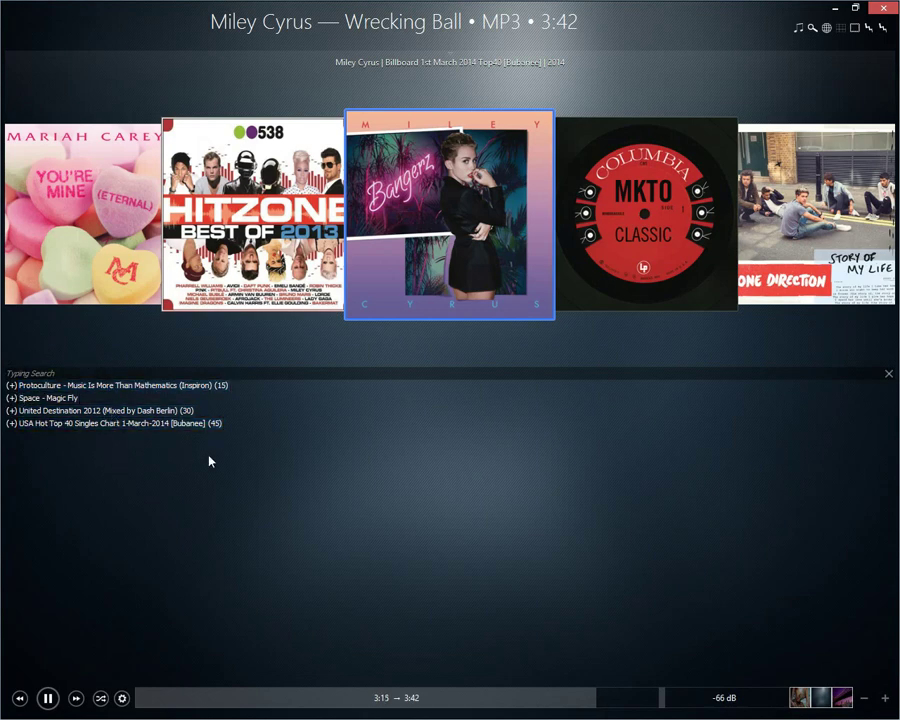
Refresh the music library in the library tree
right_click(336, 444)
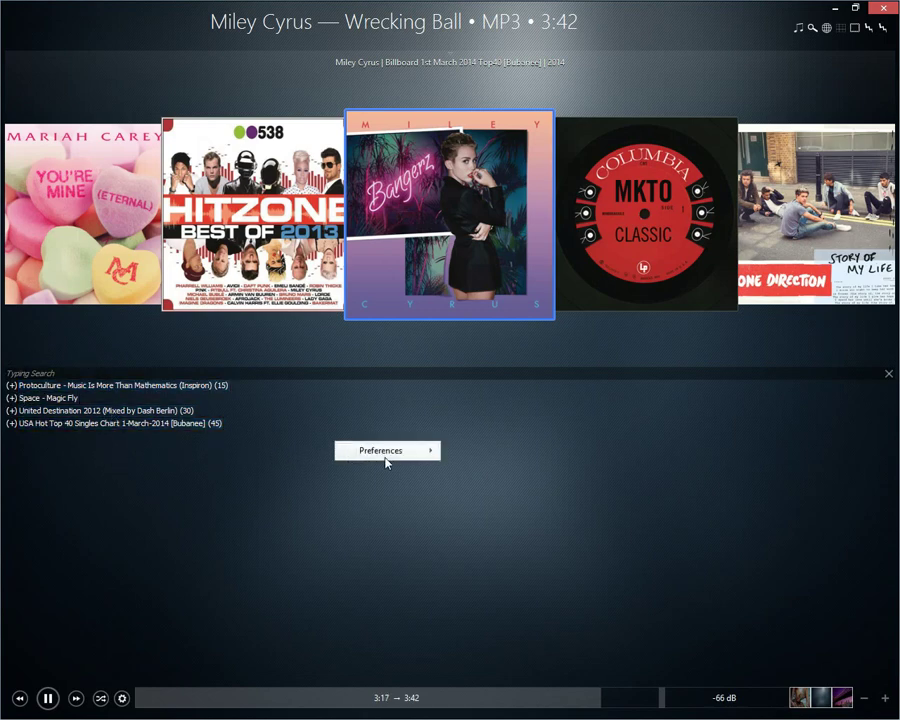
mouse_move(416, 452)
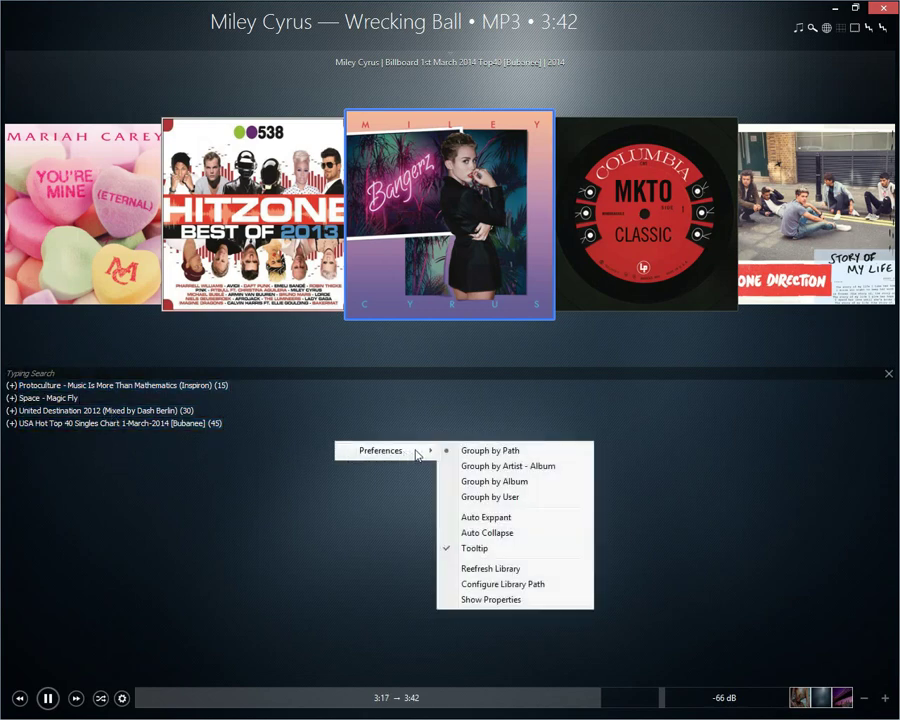
click(476, 570)
Browse forward through the album covers and bring The Neighbourhood cover to the centre
scroll(452, 255, down, 2)
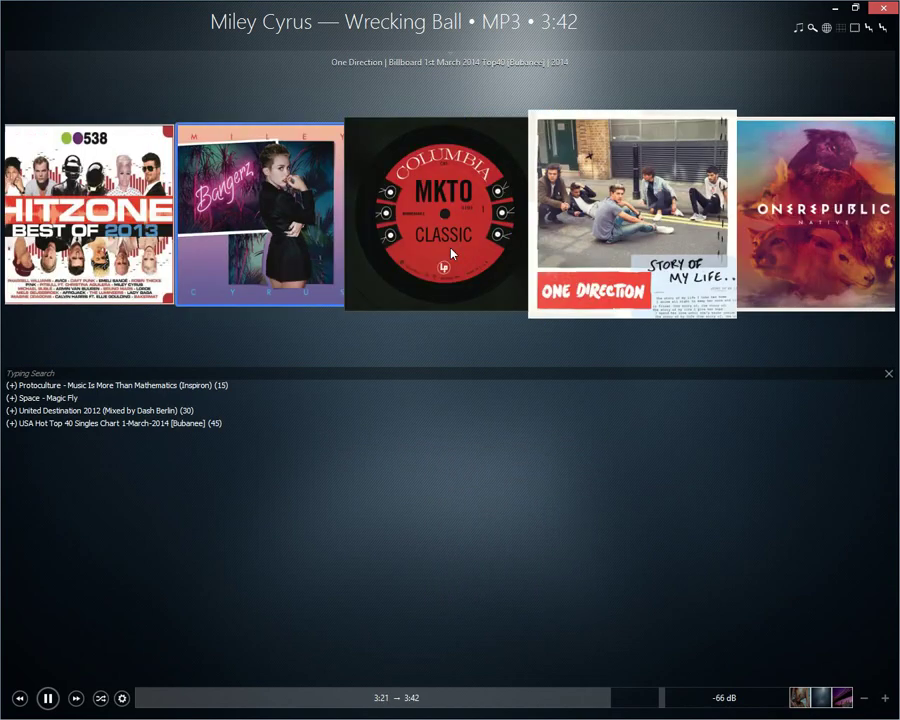
scroll(452, 255, down, 5)
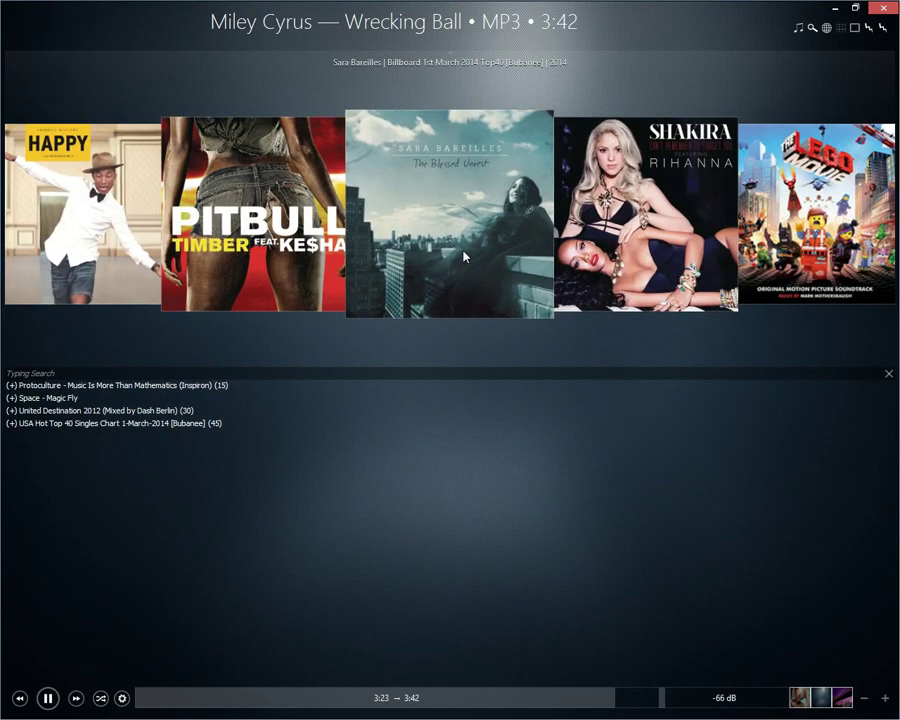
click(600, 240)
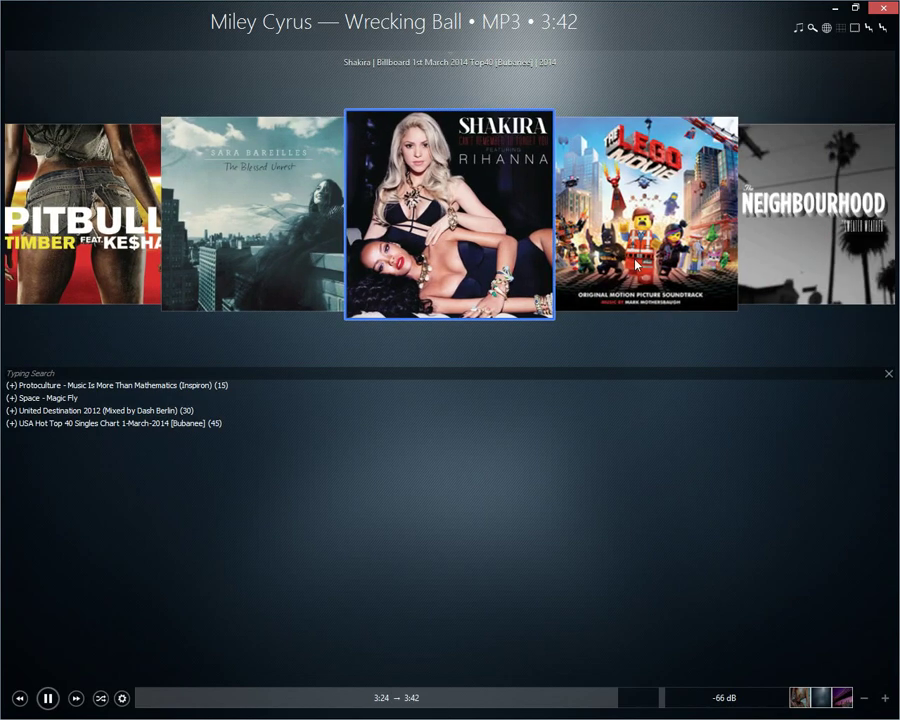
click(786, 257)
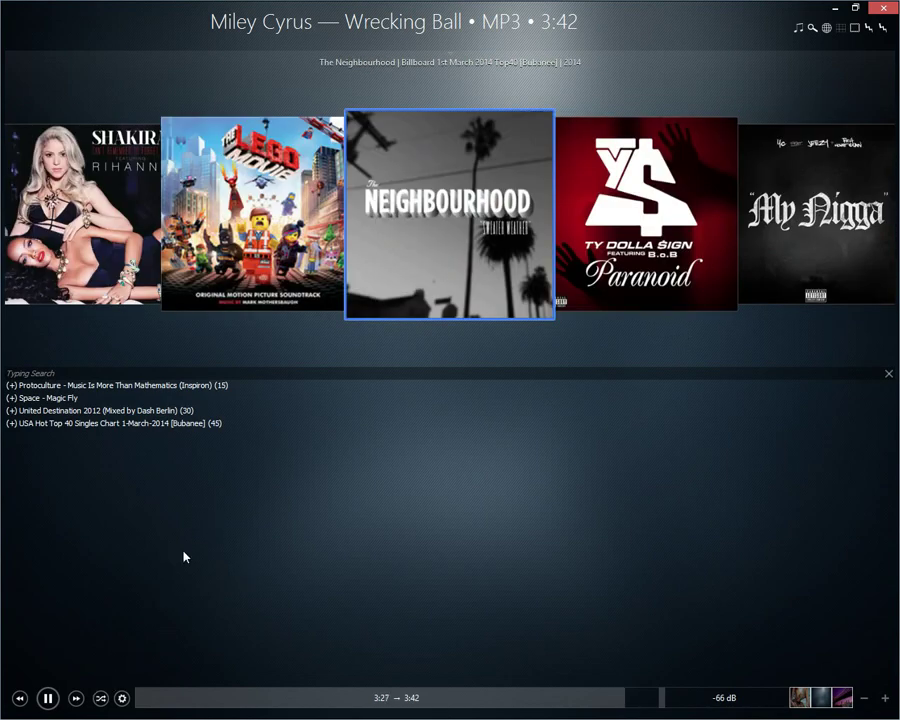
Skip ahead through the tracks until Radioactive by Imagine Dragons is playing
click(76, 698)
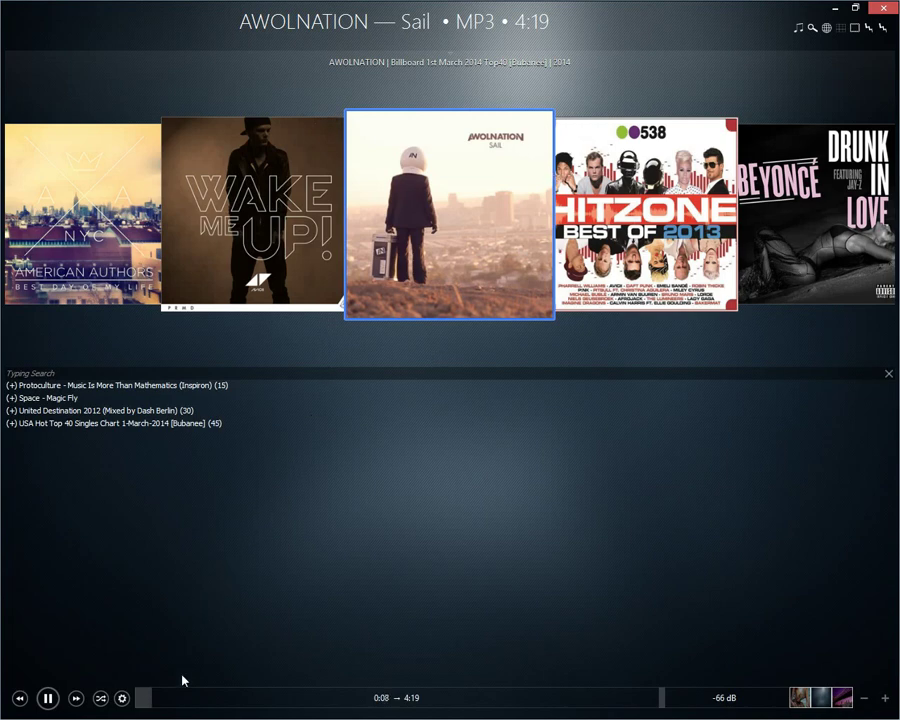
click(75, 699)
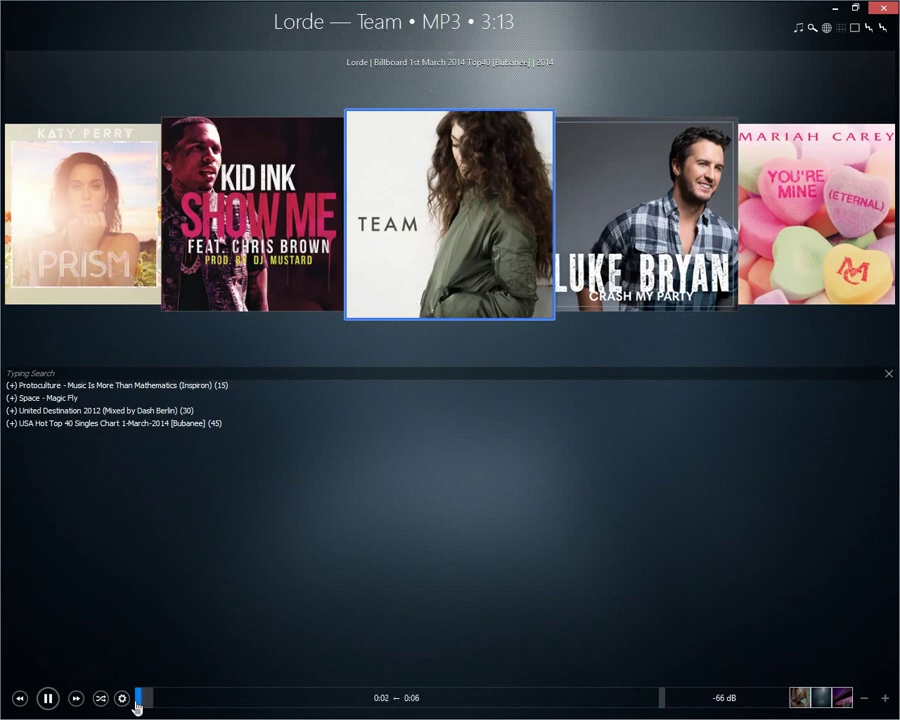
click(77, 699)
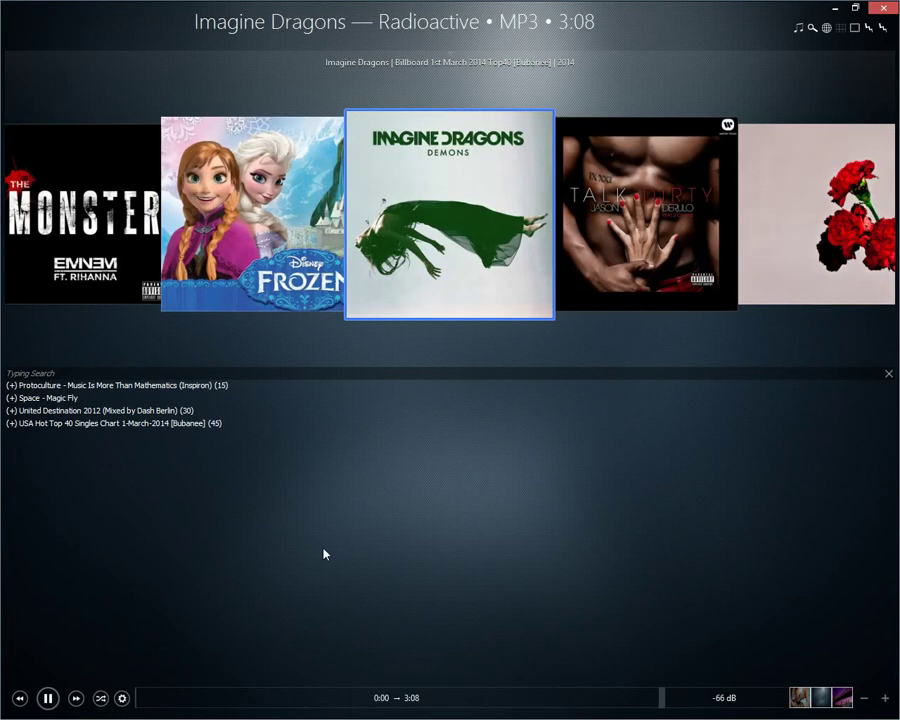
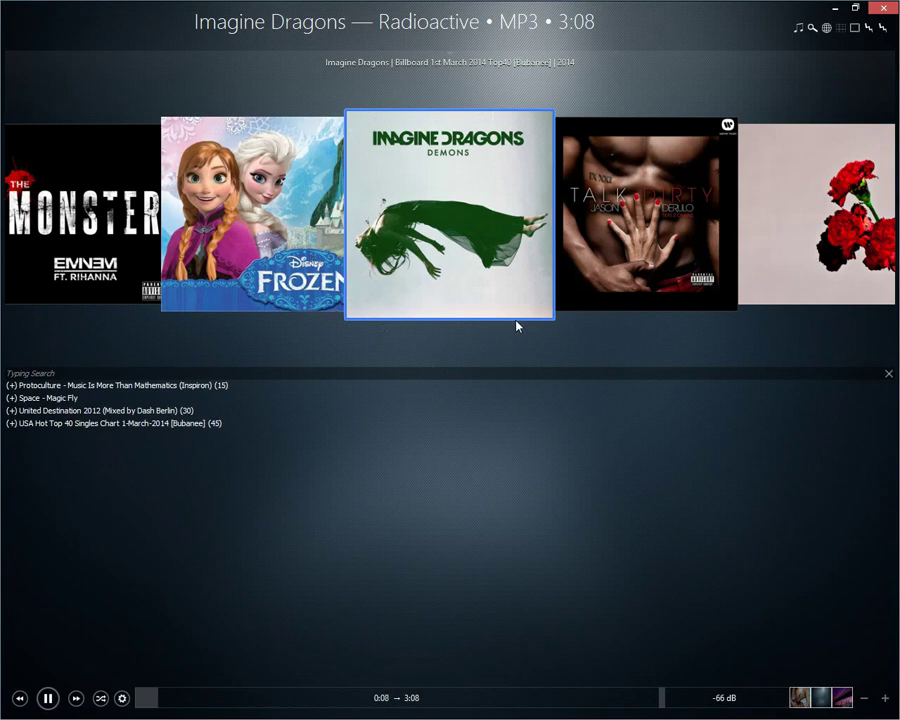
Restore the player to its normal window size and switch from the covers to the artist biography and lyrics view
double_click(490, 25)
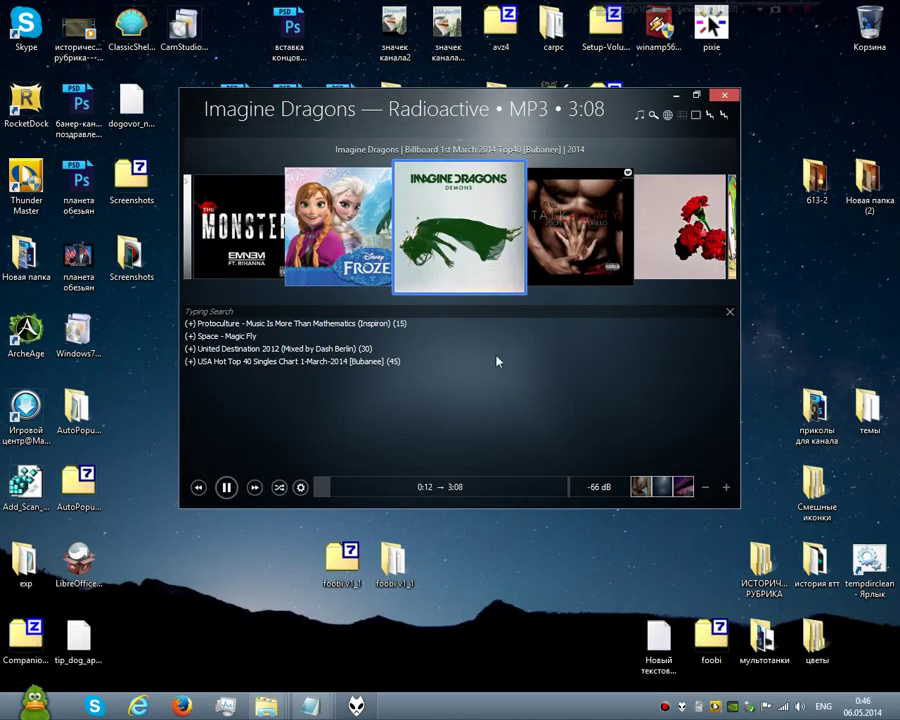
scroll(600, 175, down, 4)
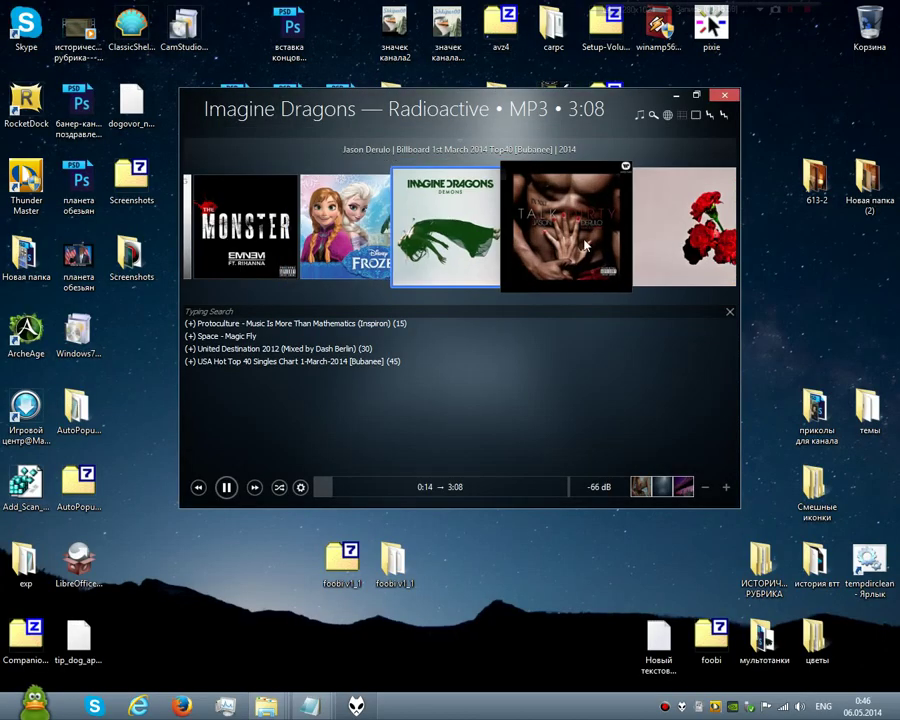
click(668, 116)
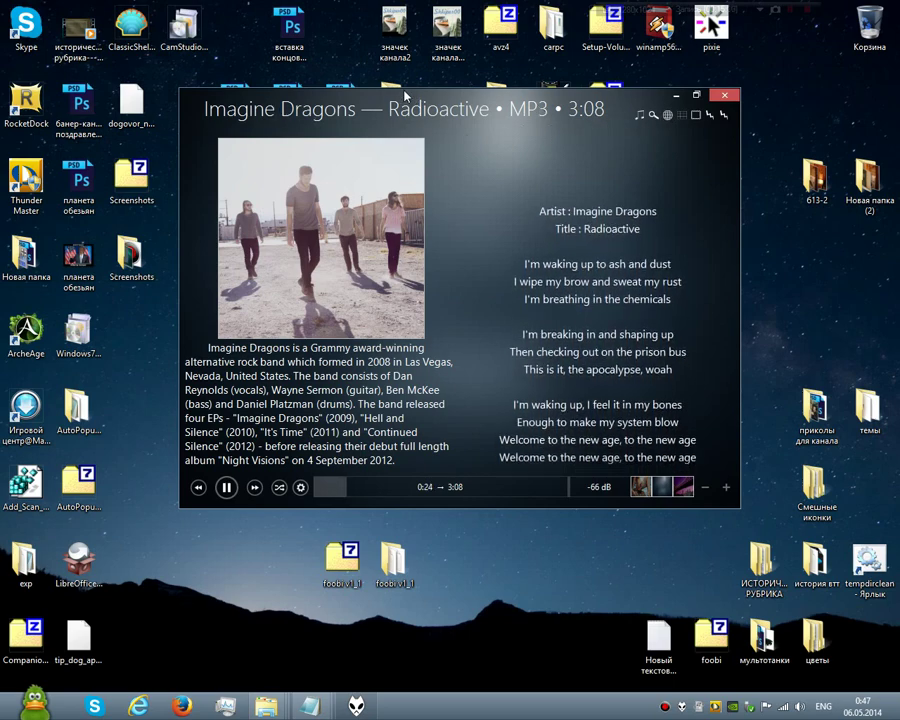
Move the player window slightly down and toggle the biography and lyrics view between maximized and normal size
mouse_move(404, 96)
mouse_down()
mouse_move(286, 105)
mouse_move(421, 113)
mouse_move(328, 62)
mouse_move(293, 104)
mouse_move(452, 139)
mouse_move(362, 80)
mouse_move(357, 151)
mouse_move(405, 120)
mouse_up()
double_click(402, 130)
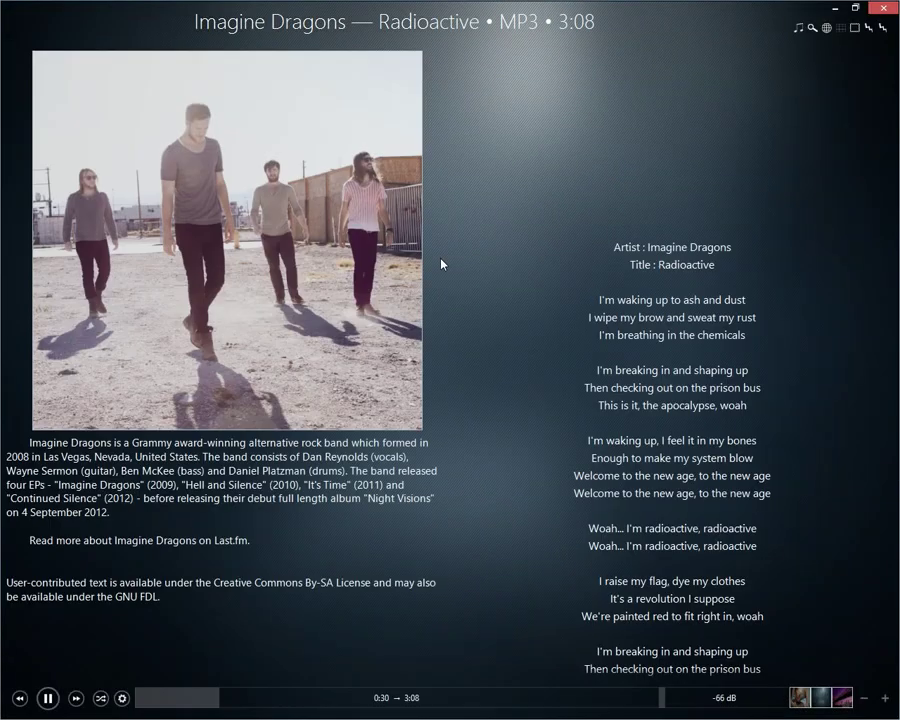
double_click(441, 263)
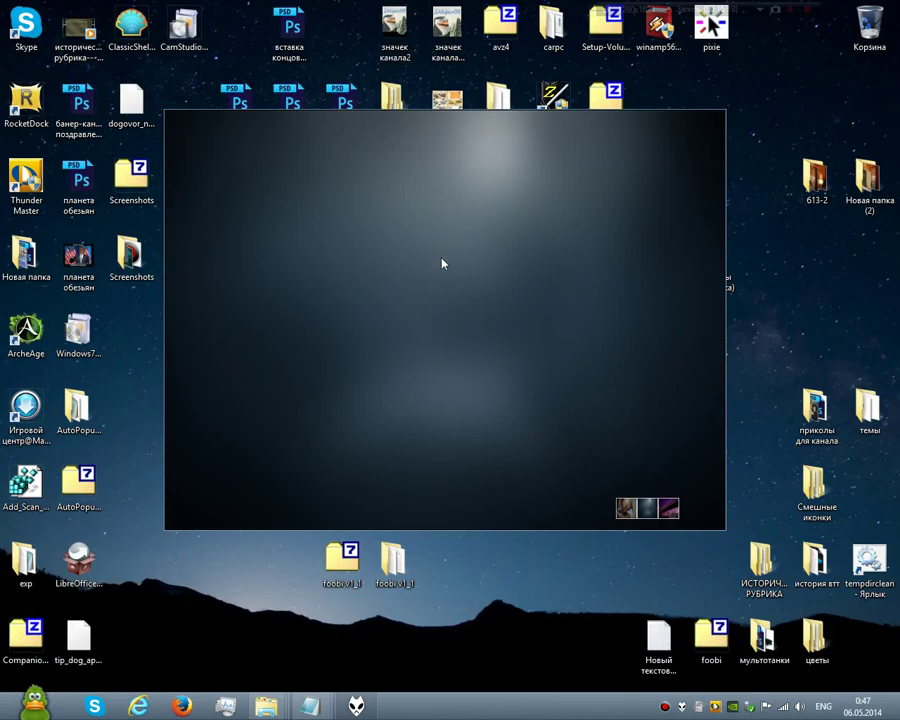
double_click(460, 134)
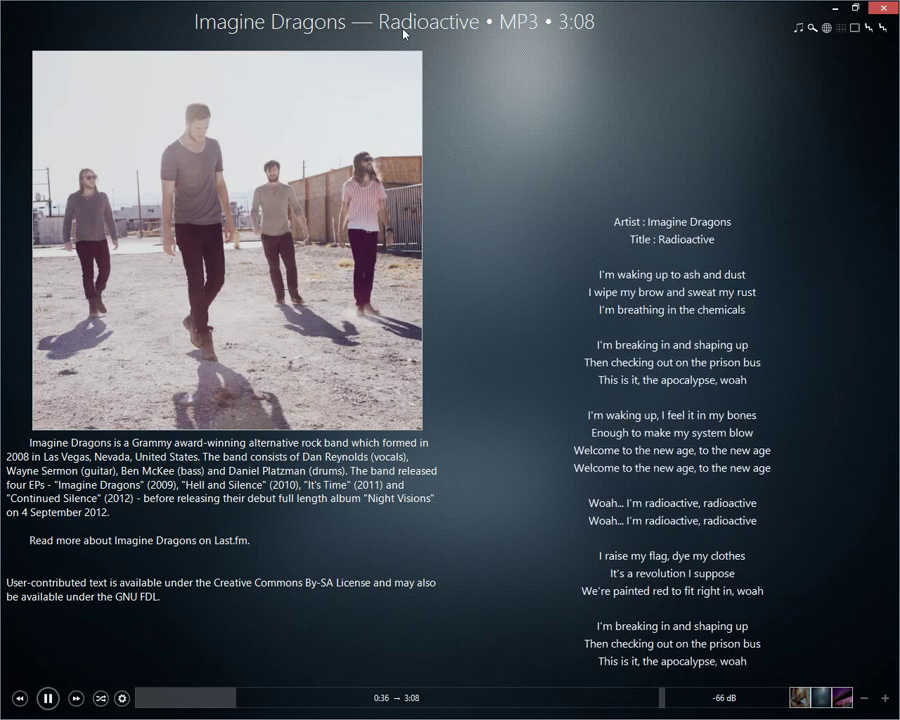
double_click(405, 34)
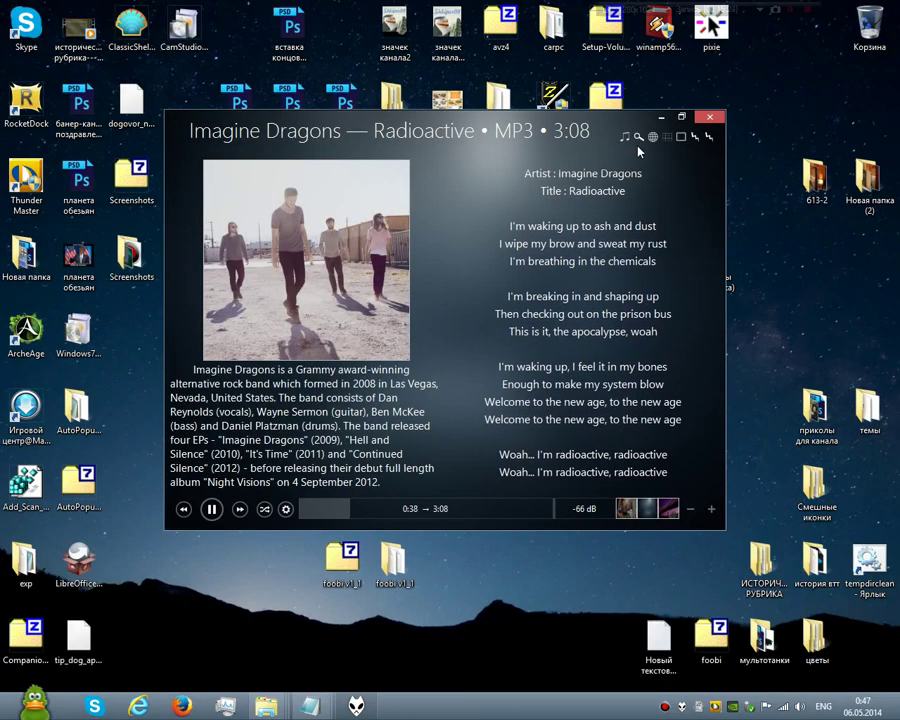
Show the similar artists and full biography view, look through its lists with the window maximized, and restore the normal window size
click(652, 137)
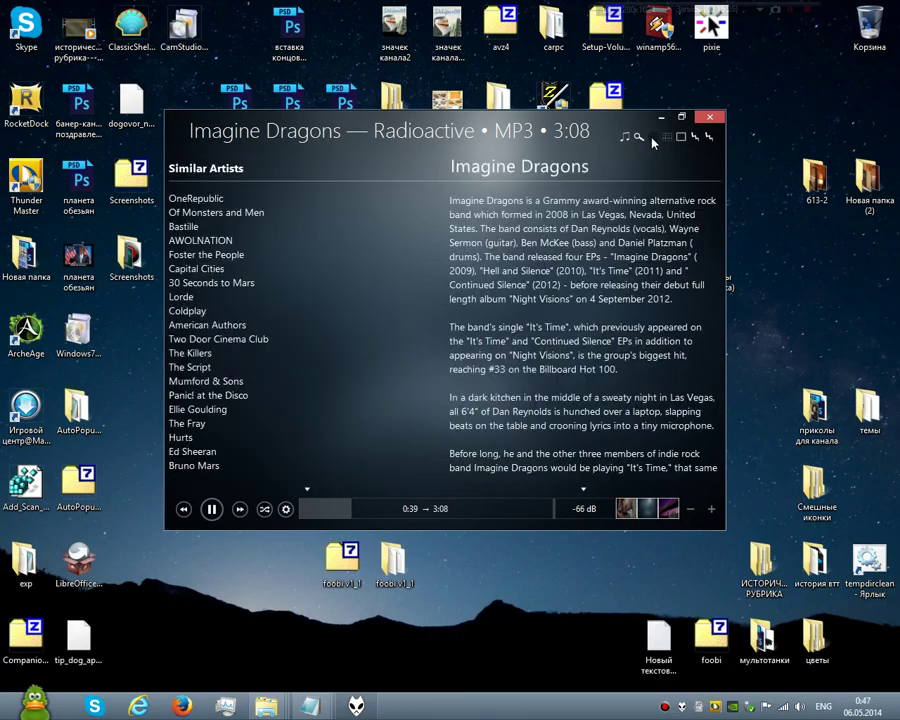
double_click(406, 144)
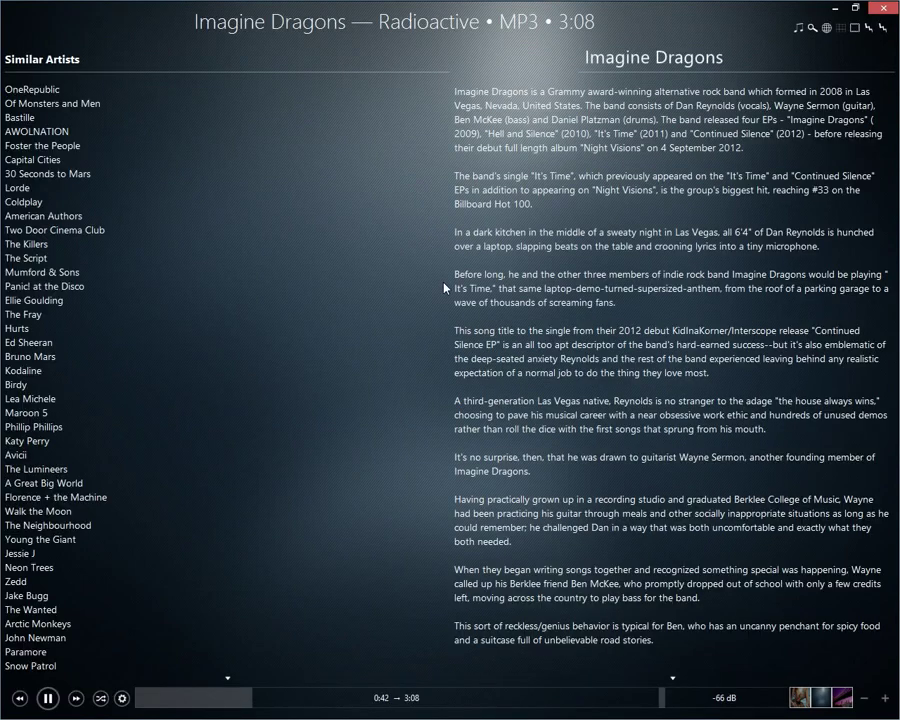
scroll(580, 229, down, 5)
scroll(580, 229, up, 5)
scroll(580, 229, down, 5)
scroll(580, 229, up, 5)
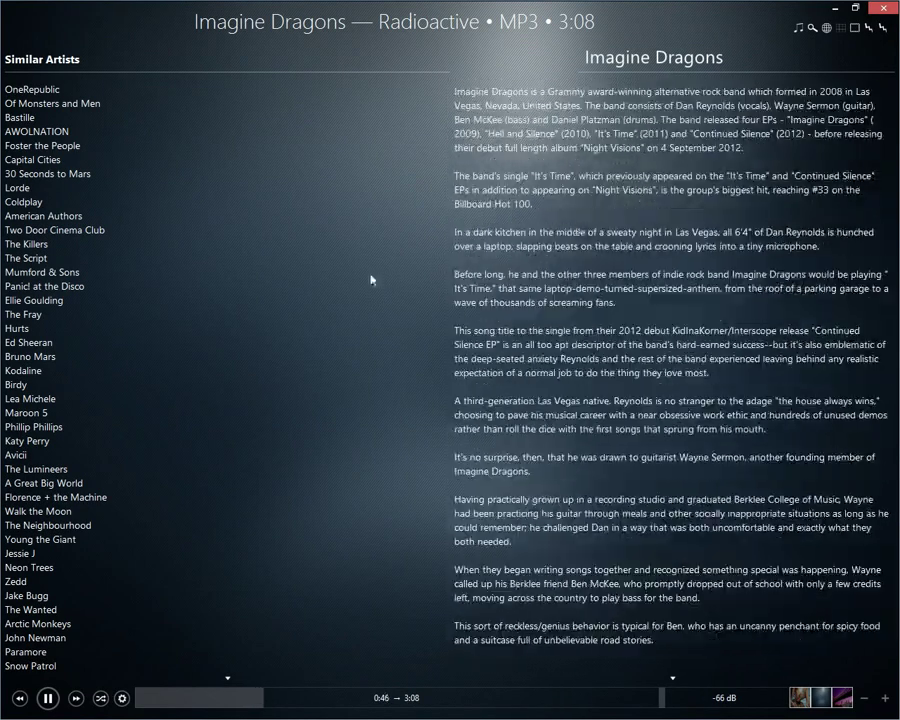
scroll(215, 280, down, 9)
scroll(213, 279, up, 8)
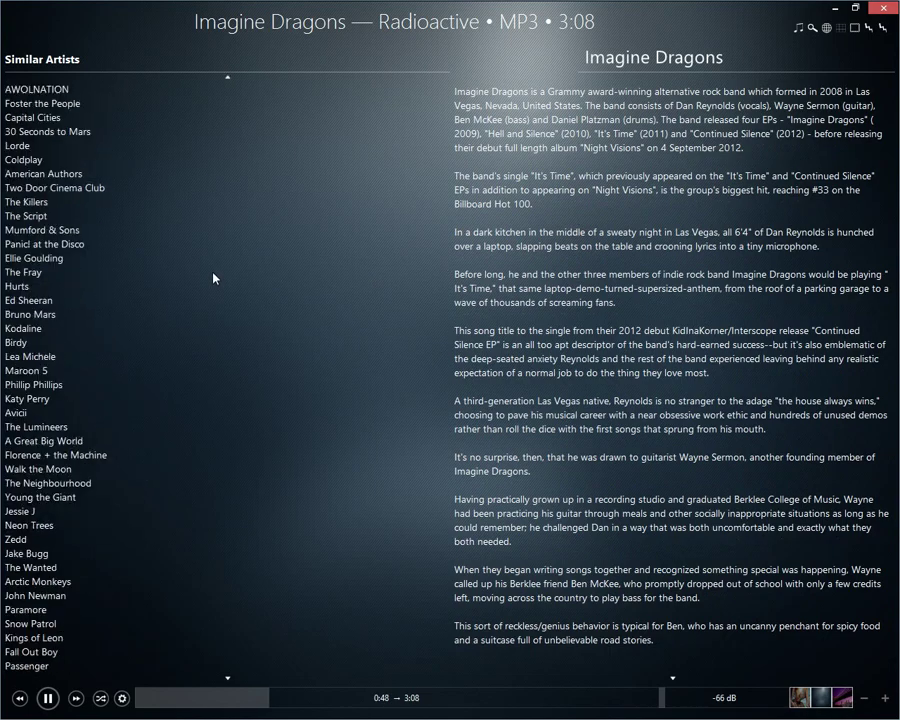
scroll(213, 279, down, 10)
scroll(213, 279, up, 11)
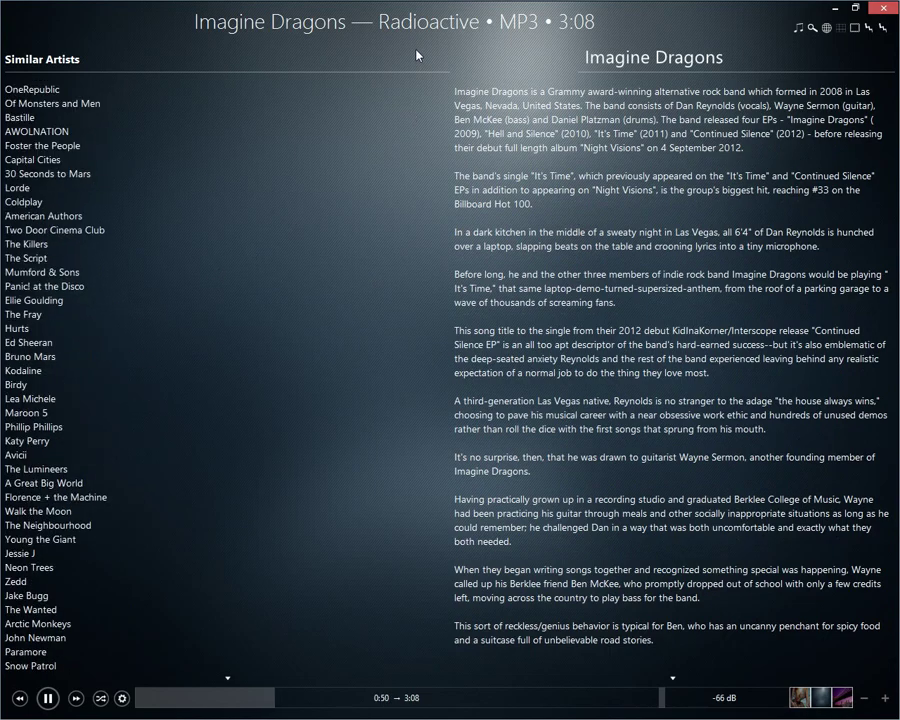
double_click(438, 29)
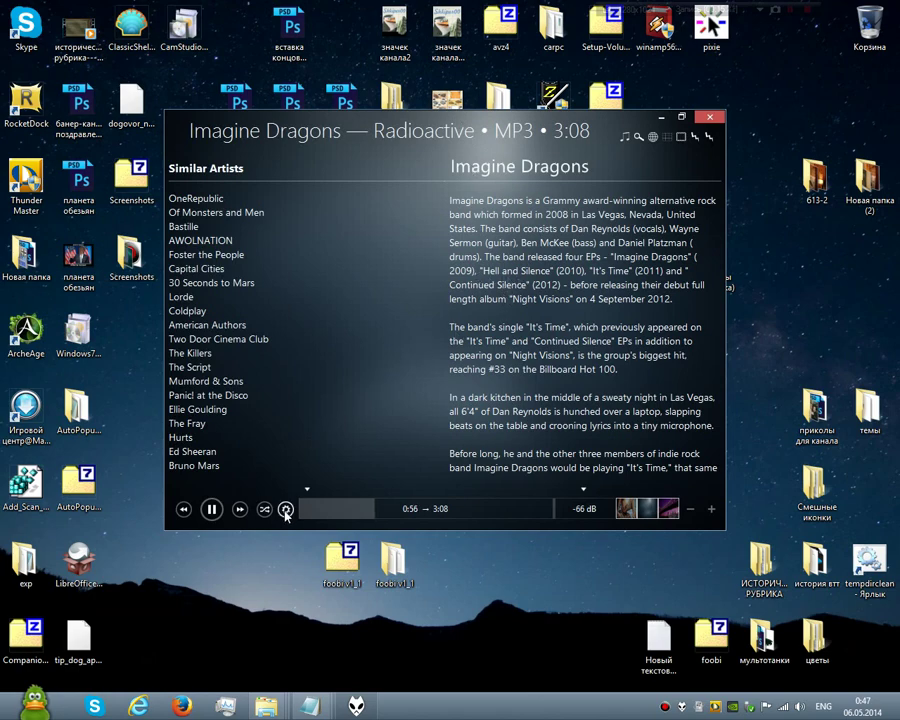
Switch to the Notepad note reading MILK DROP 2.24, replace its text with CUSTOM SIZE, and minimize it
mouse_move(327, 703)
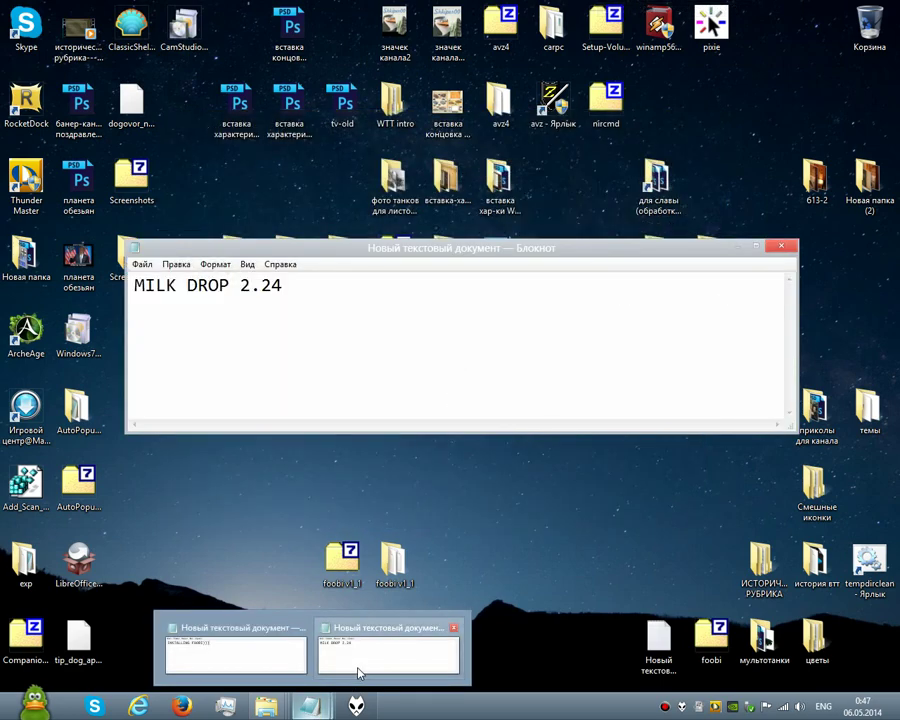
click(358, 668)
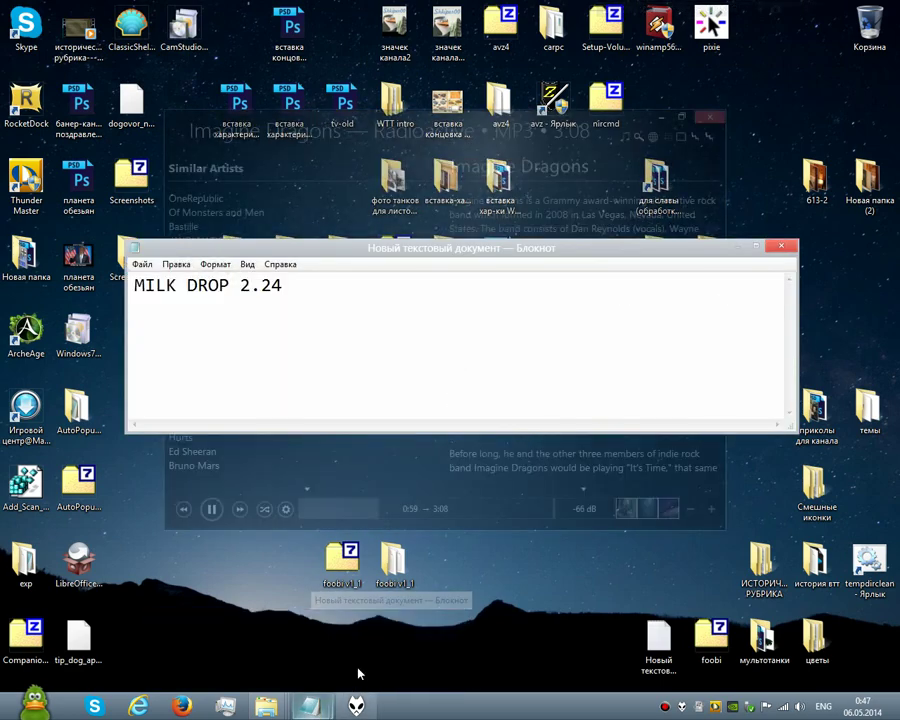
key(ctrl+a)
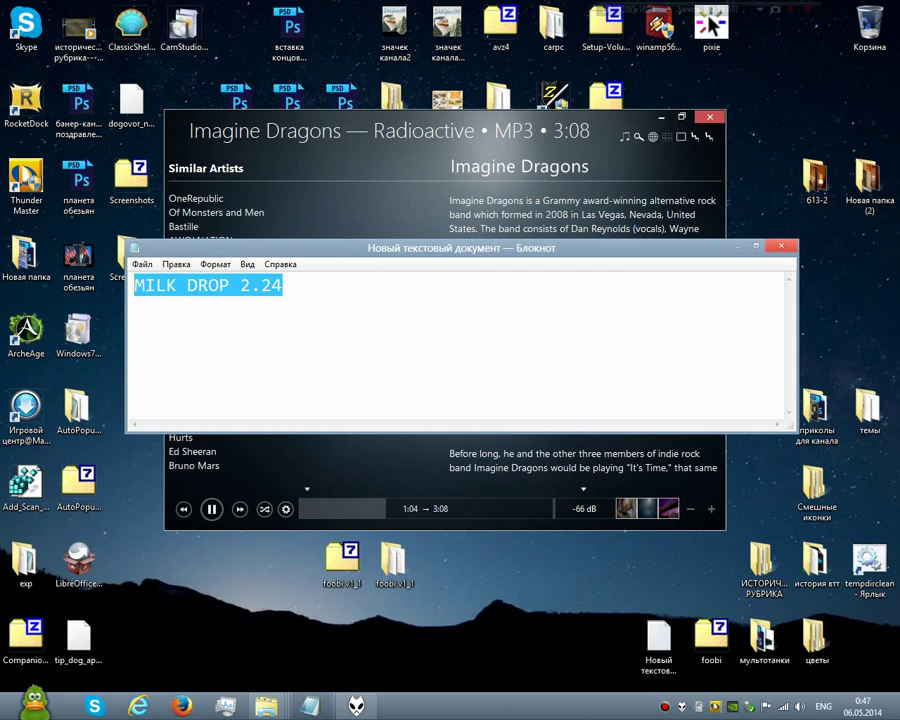
text(CU)
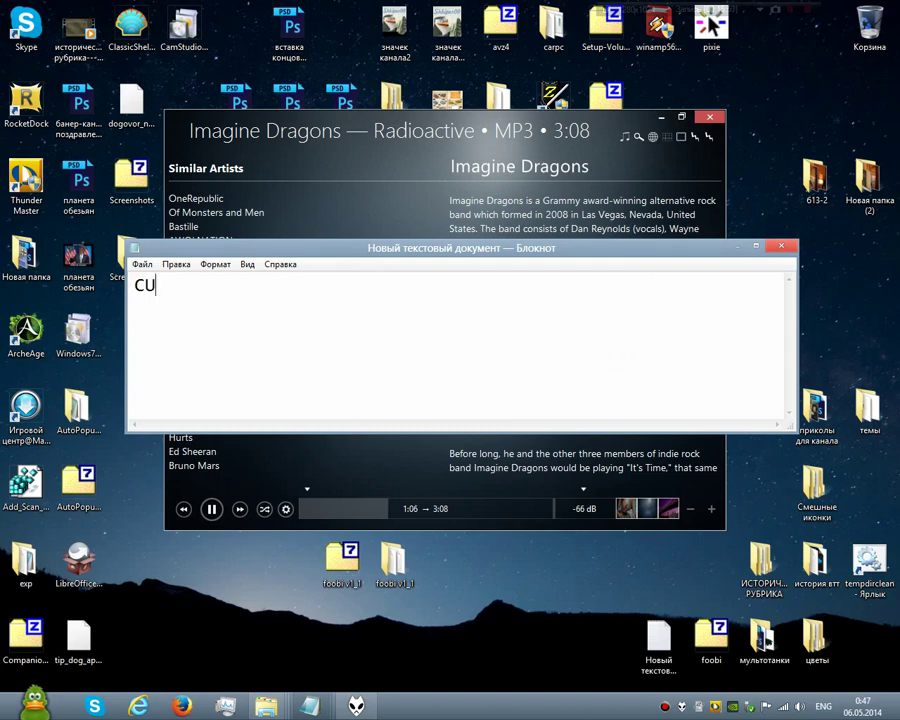
text(STOM SIZE)
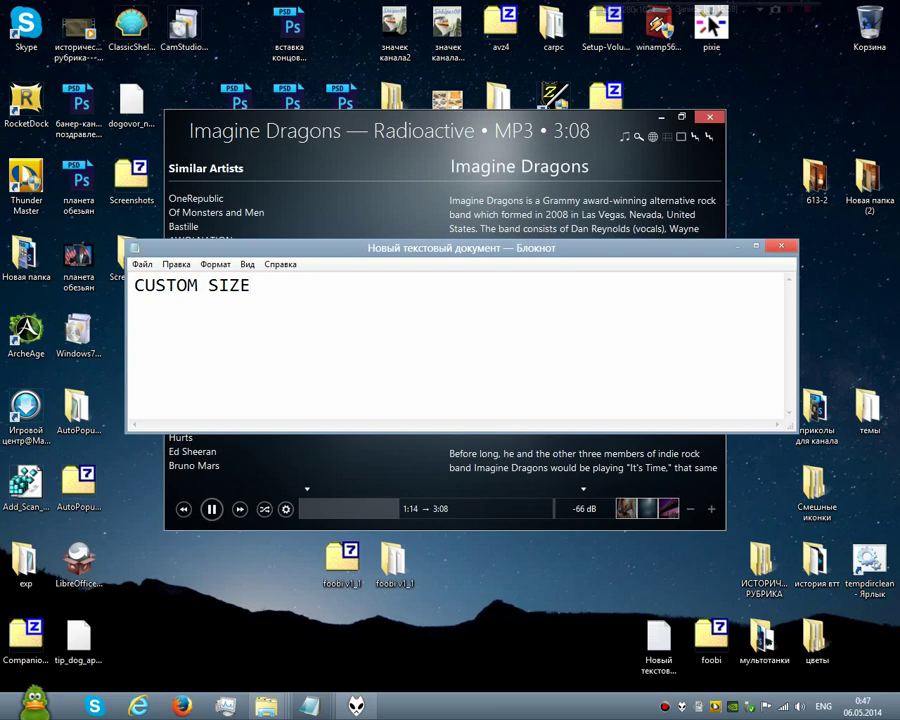
key(shift+Left)
key(shift+Left)
key(shift+Left)
key(shift+Left)
key(shift+Left)
key(shift+Left)
key(shift+Left)
key(shift+Left)
key(shift+Left)
key(shift+Left)
key(shift+Left)
key(Right)
key(super+Down)
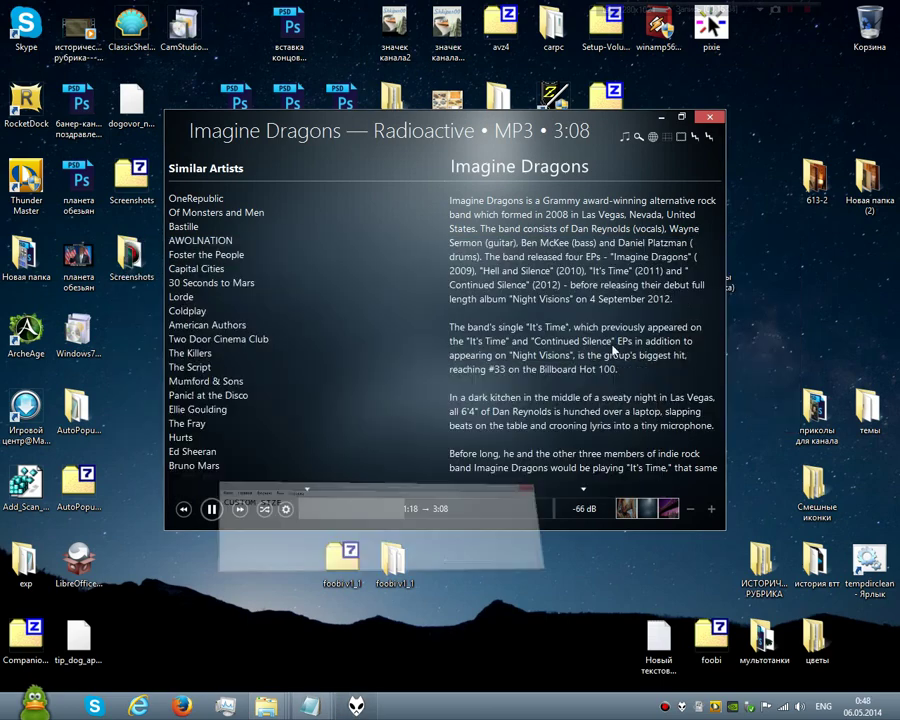
In the Main Window preferences, turn off Disable window sizing, Minimum size and Maximum size, and apply the changes
click(286, 509)
mouse_move(328, 520)
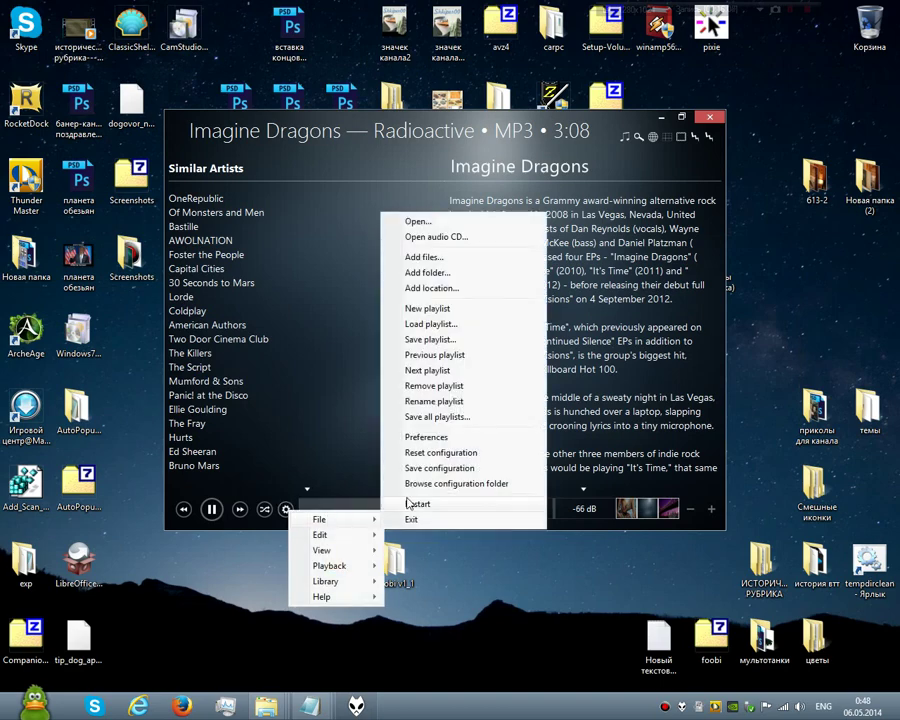
click(440, 440)
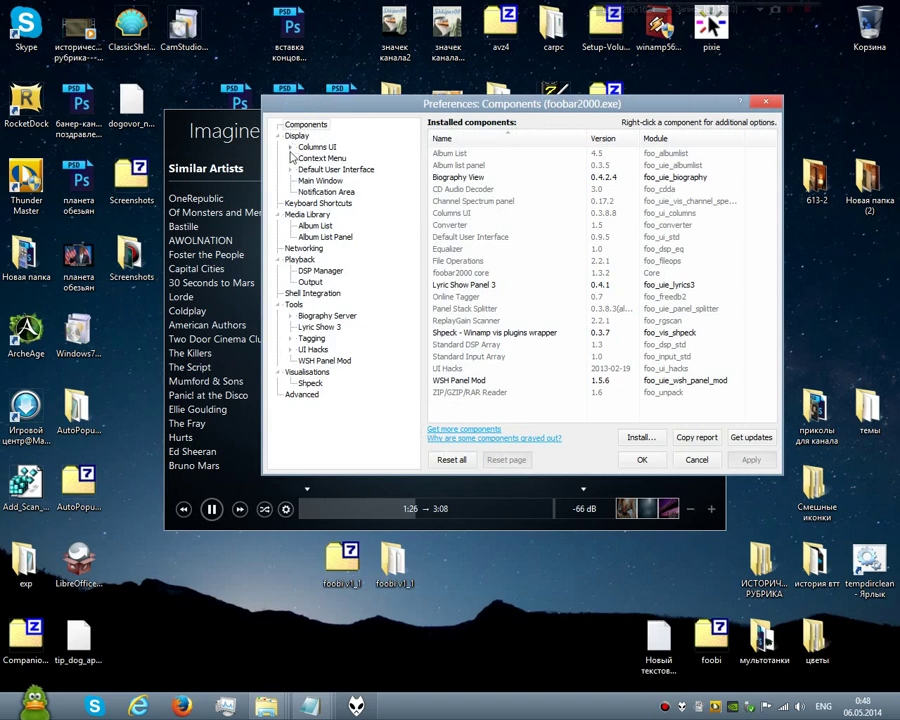
click(300, 181)
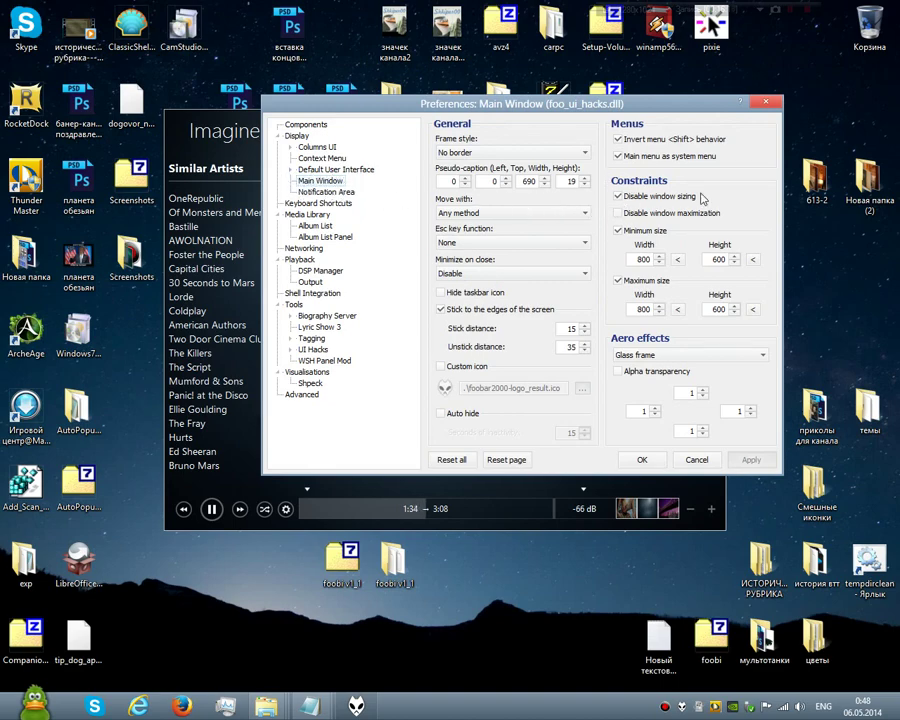
click(618, 197)
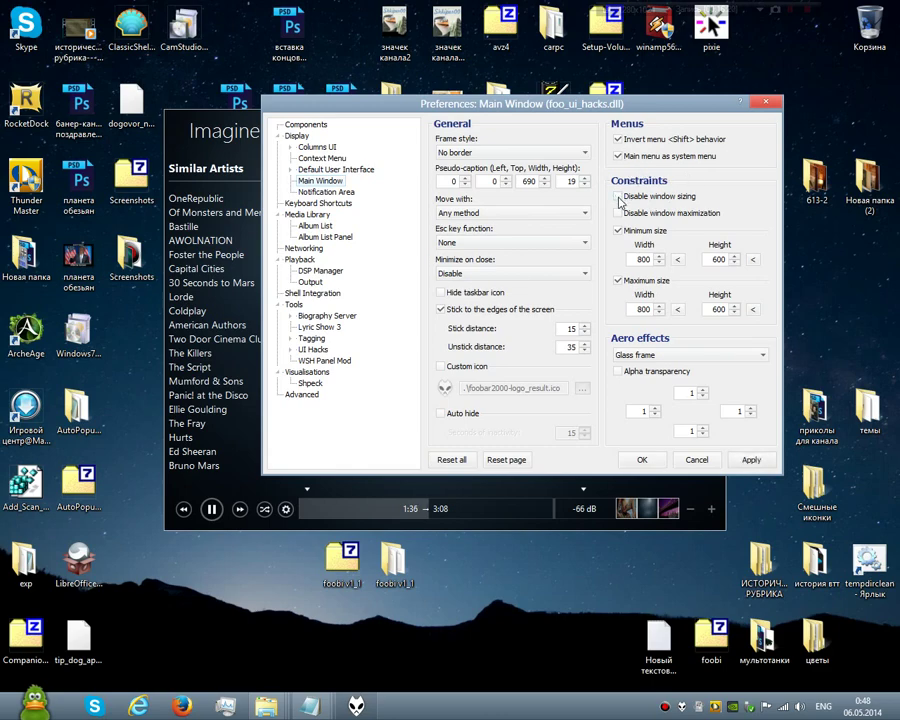
click(618, 230)
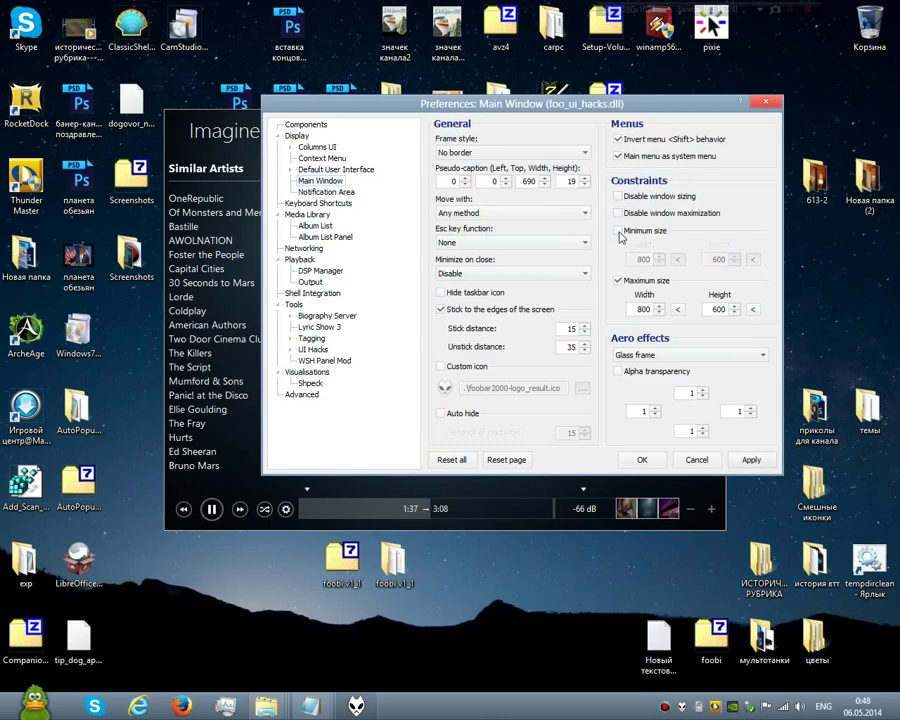
click(620, 282)
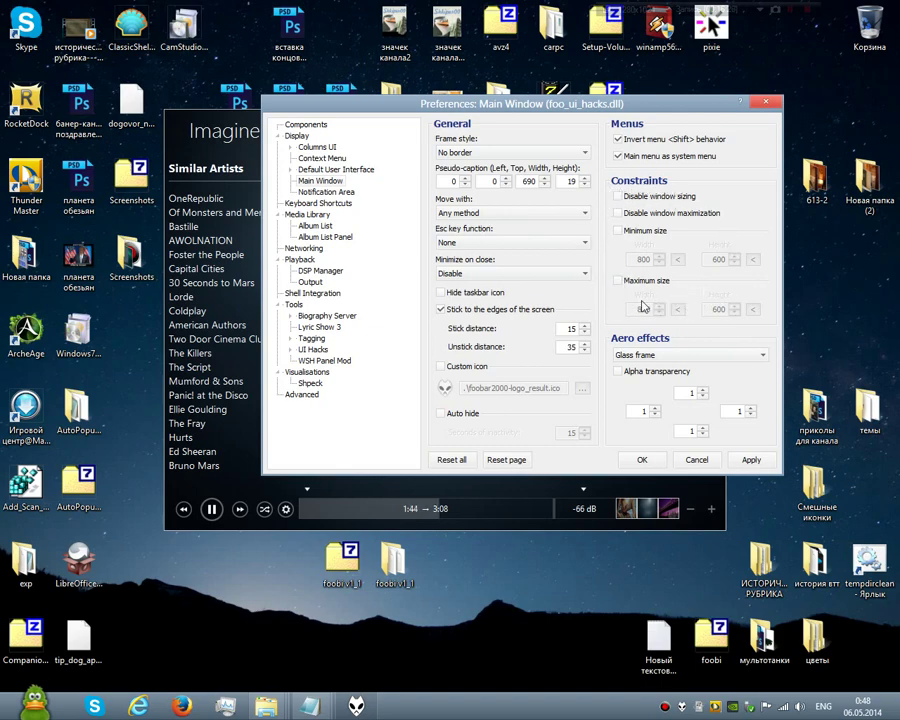
click(750, 460)
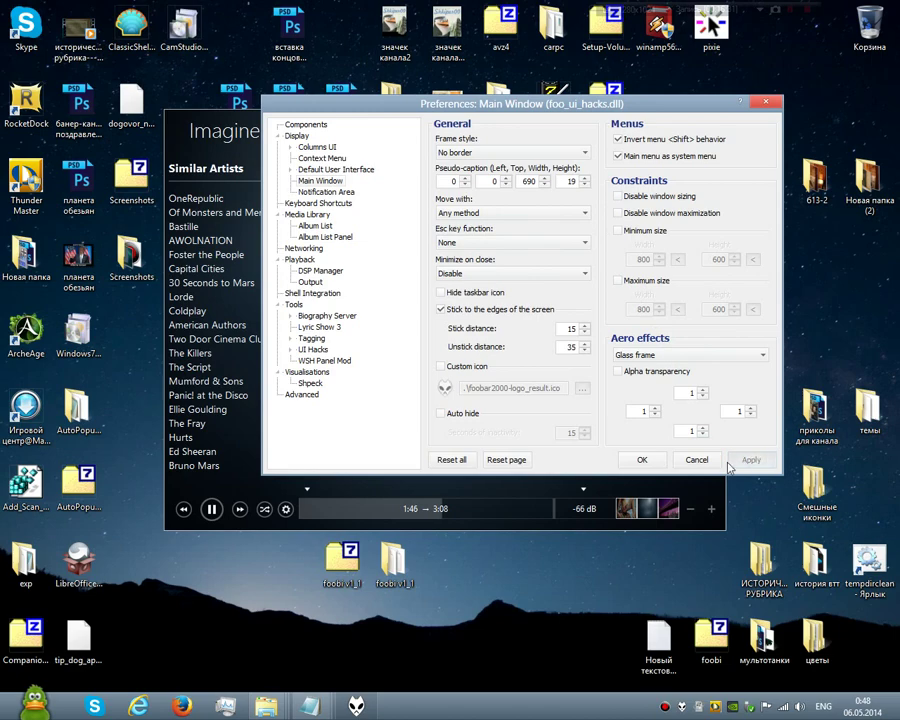
click(642, 461)
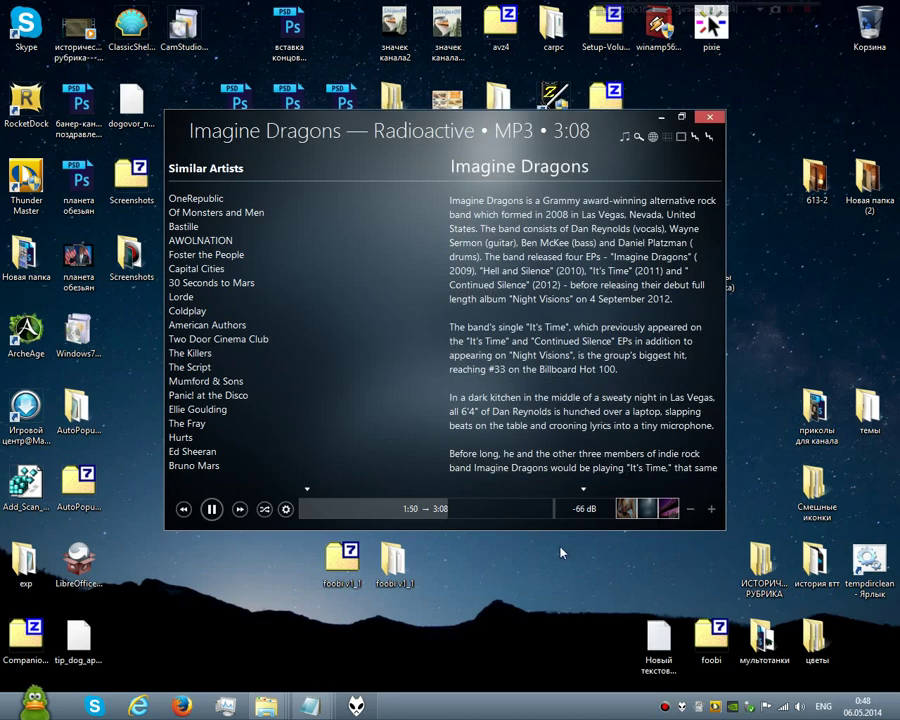
Shorten the player window from its lower edge and look through the playlist view at the reduced height
drag(552, 530, 546, 401)
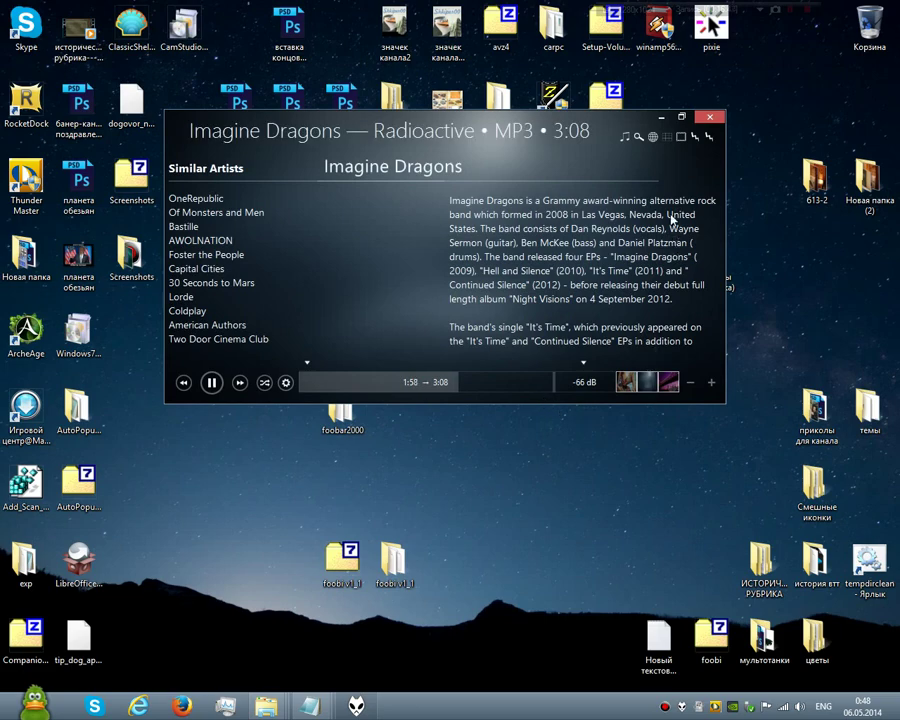
click(627, 139)
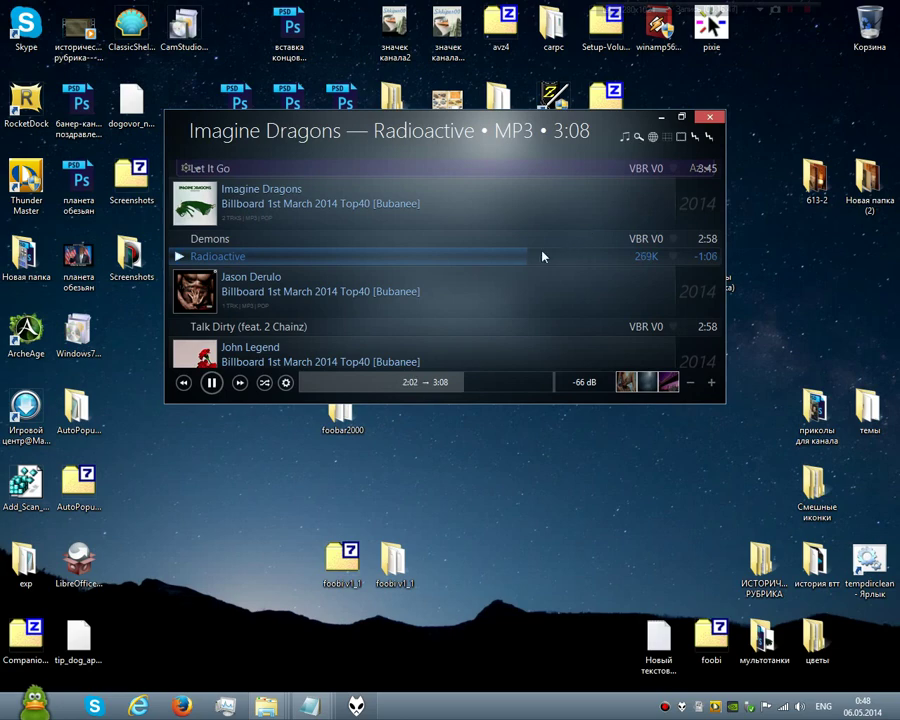
scroll(468, 261, down, 5)
scroll(468, 260, up, 5)
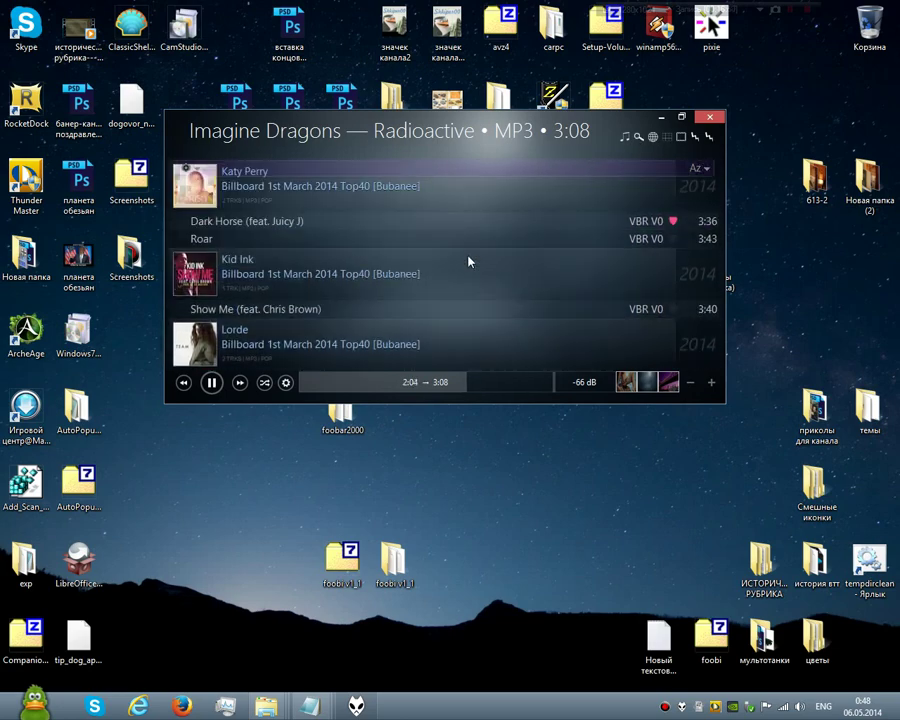
Show the album cover carousel with the library tree and browse through the covers in both directions
click(638, 139)
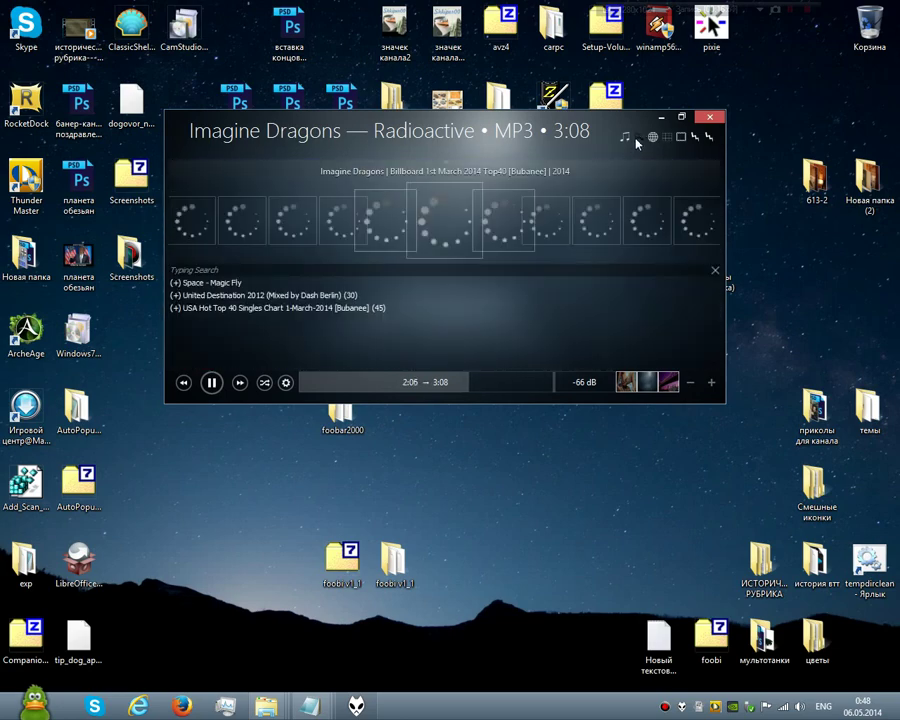
scroll(496, 228, down, 10)
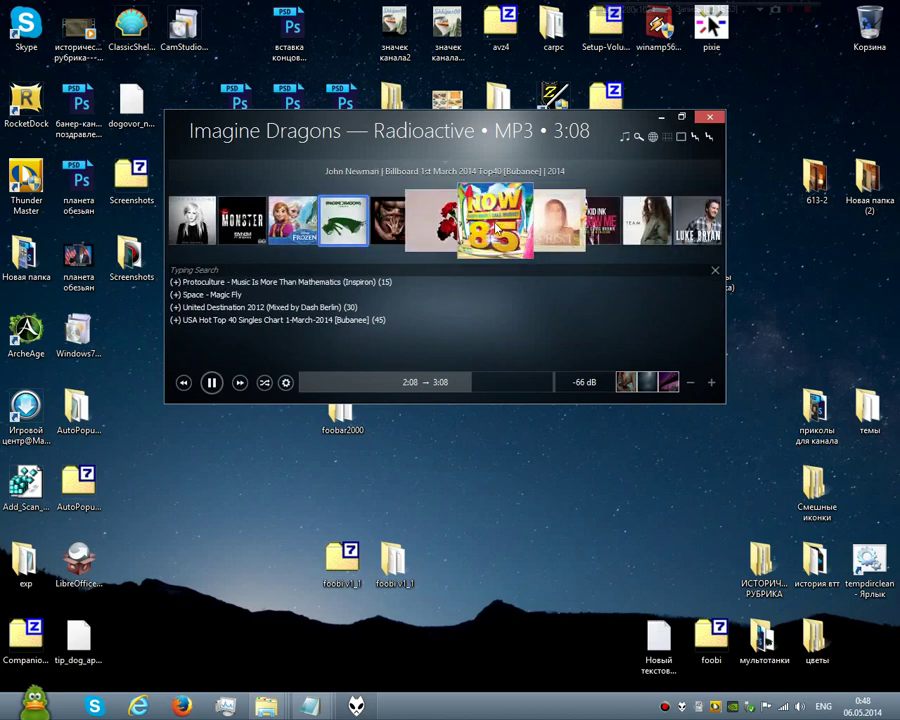
scroll(496, 228, up, 3)
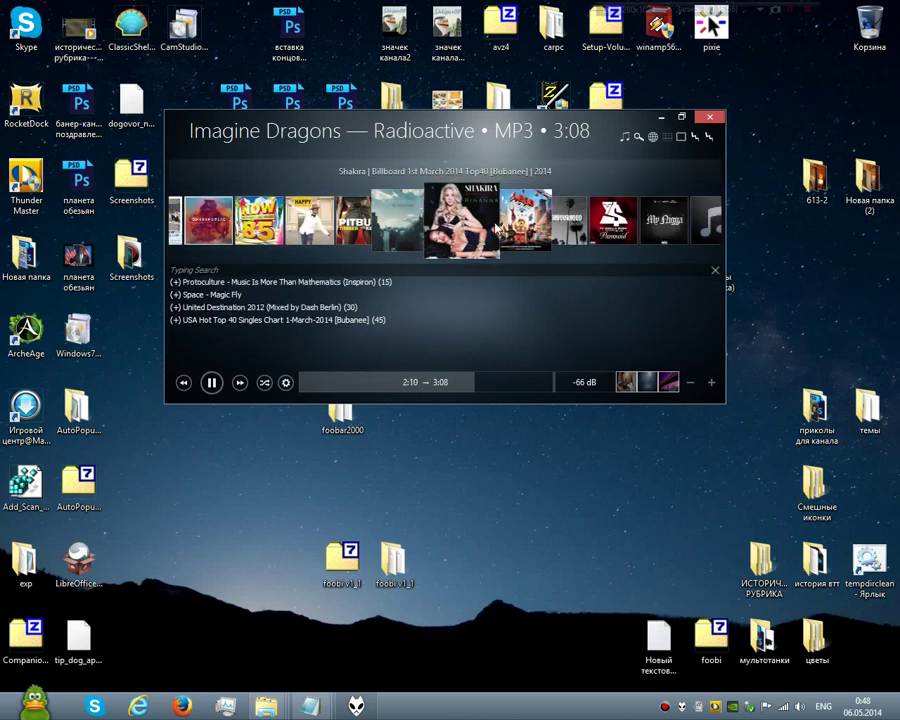
scroll(496, 228, down, 5)
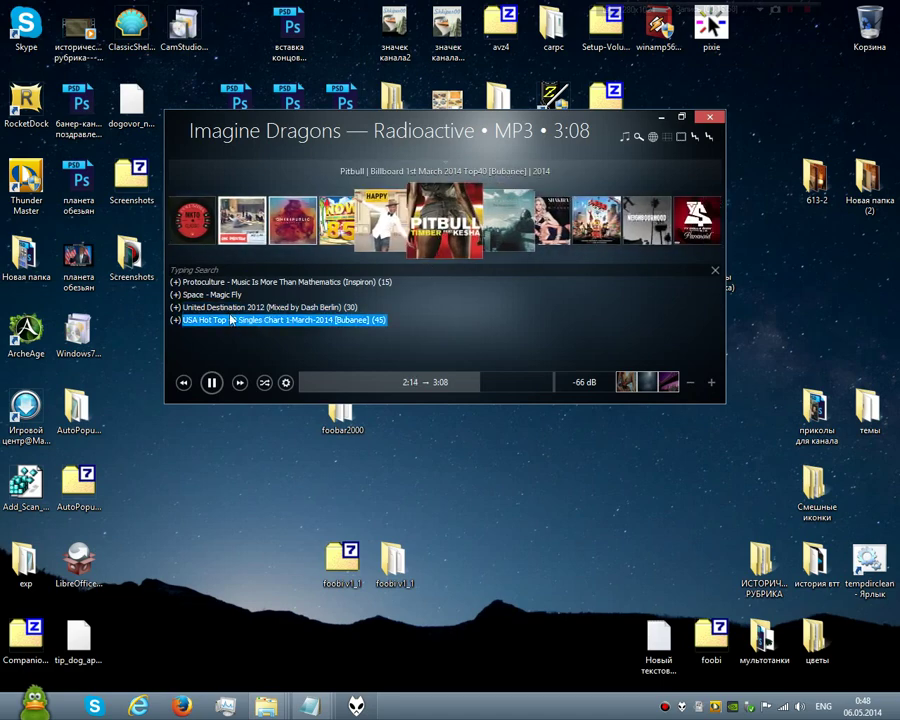
Show the artist biography and lyrics view and read through the short biography text
click(652, 137)
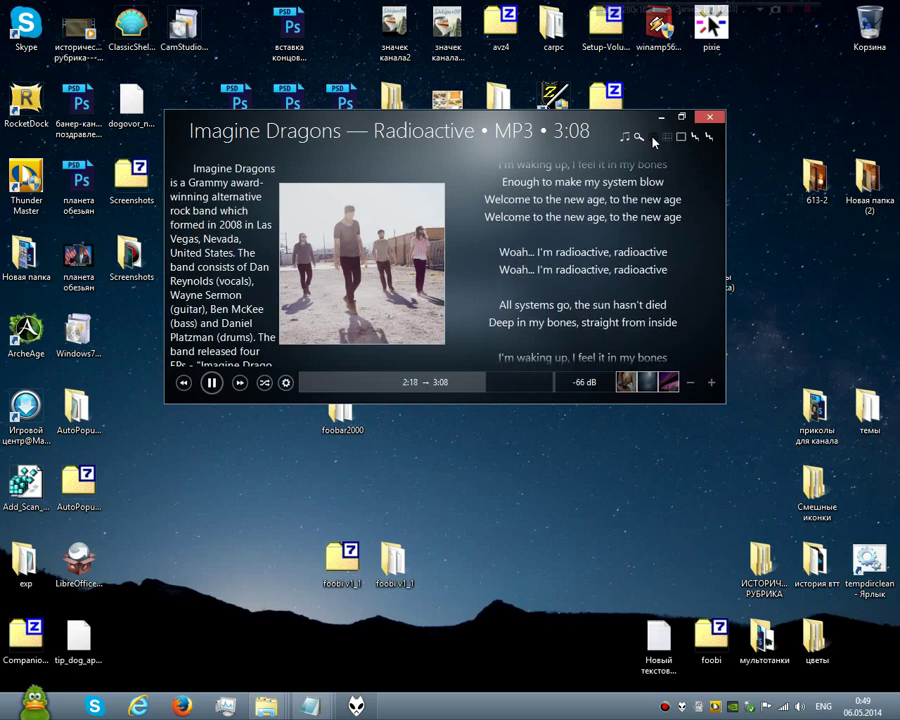
scroll(241, 219, down, 5)
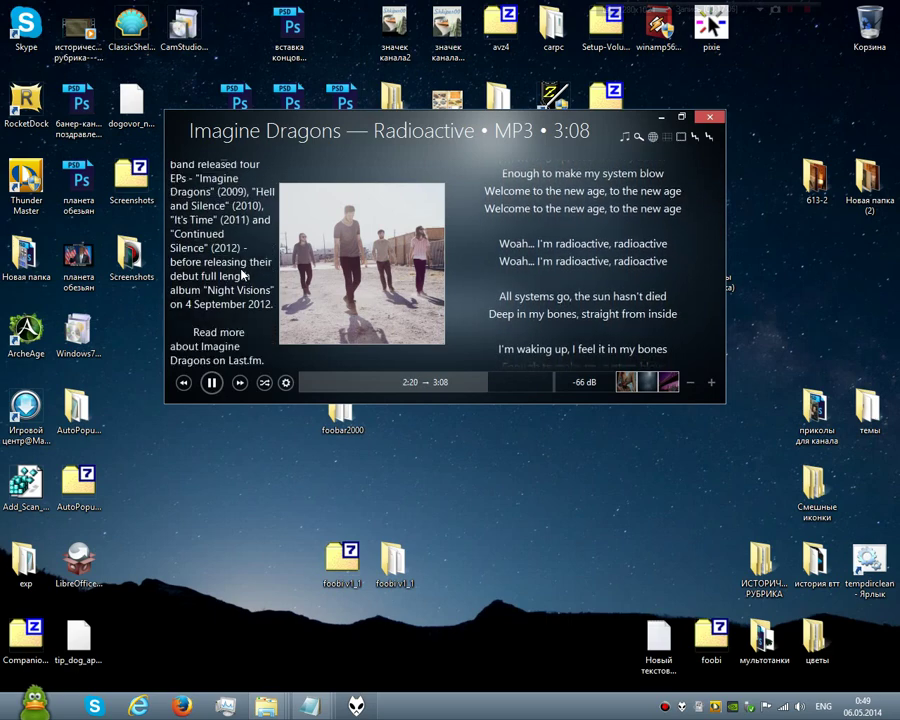
scroll(242, 274, up, 5)
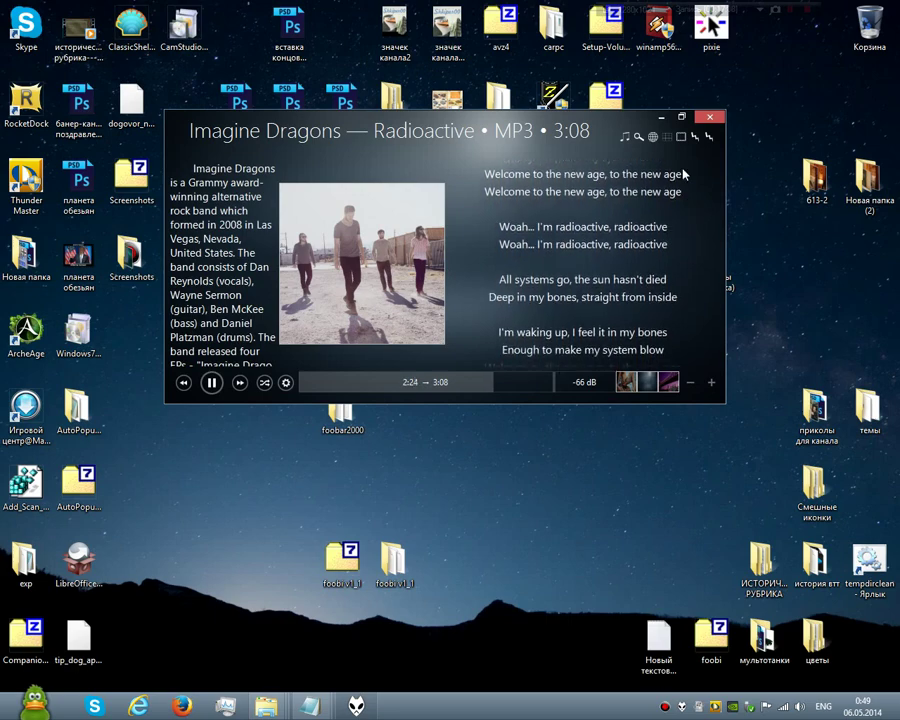
Show the similar artists and full biography view and look through both the biography text and the artist list
click(637, 136)
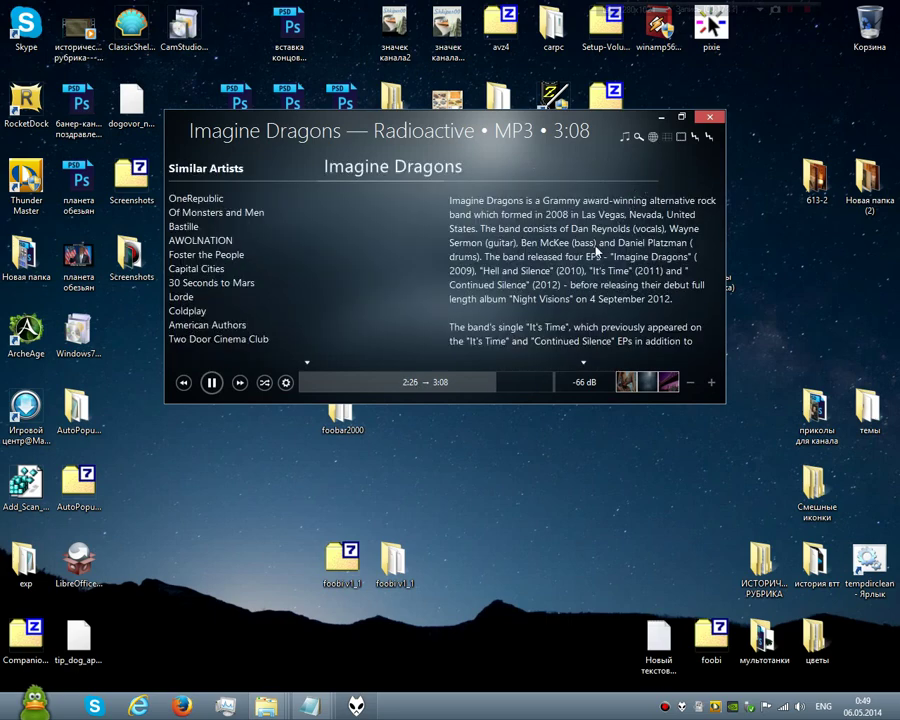
scroll(596, 252, down, 8)
scroll(595, 254, up, 7)
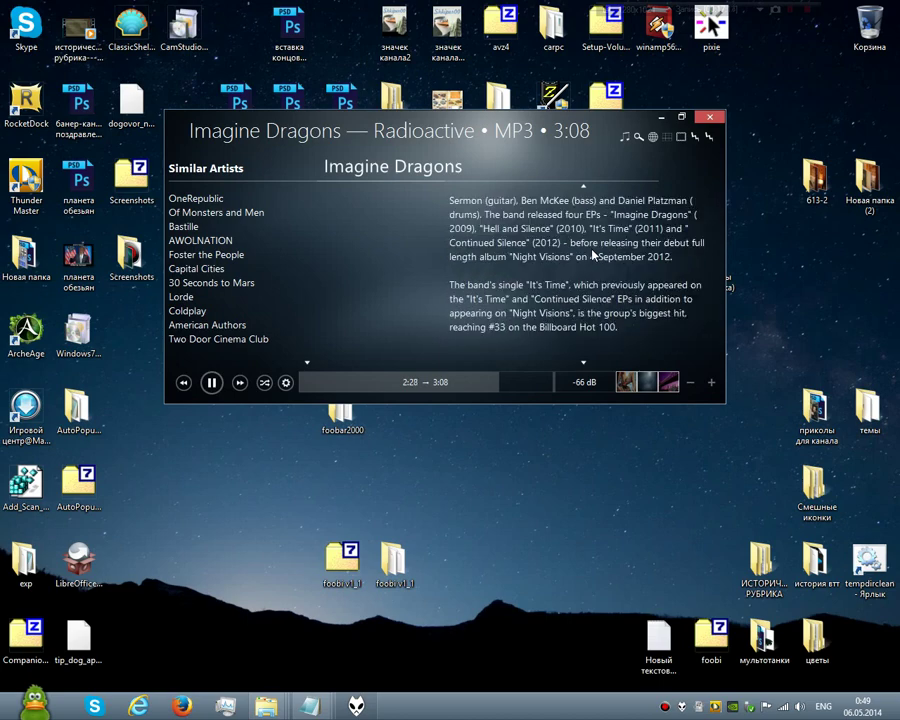
scroll(593, 255, up, 3)
scroll(583, 259, down, 6)
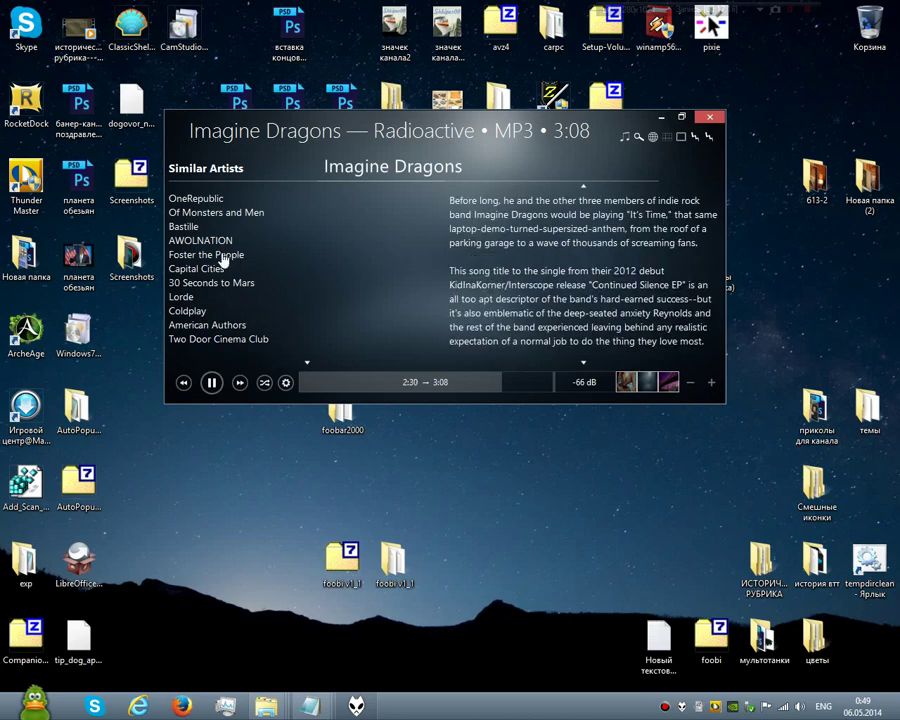
scroll(224, 260, down, 5)
scroll(224, 261, up, 6)
scroll(224, 262, down, 8)
scroll(224, 263, up, 6)
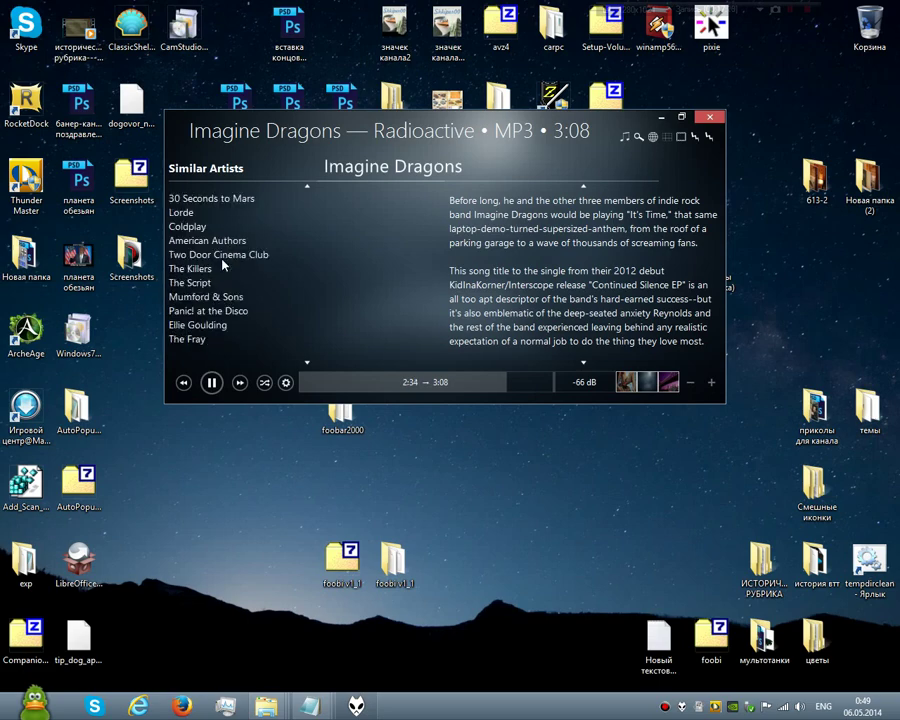
scroll(224, 264, up, 2)
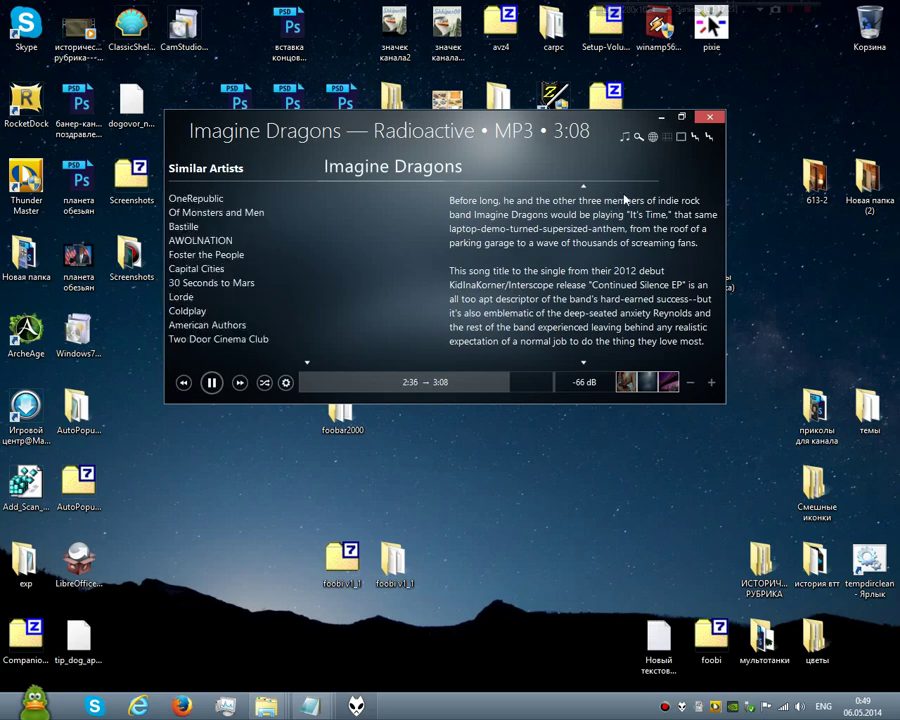
Show the library album view and look through the track lists of the Protoculture and Dash Berlin albums
key(ctrl+f)
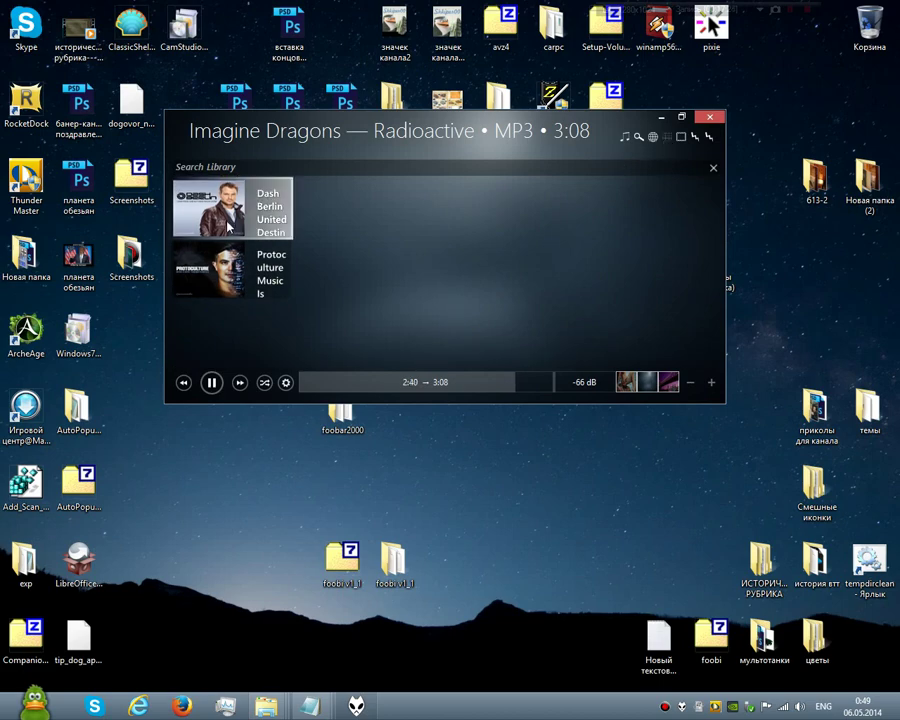
click(240, 220)
click(235, 265)
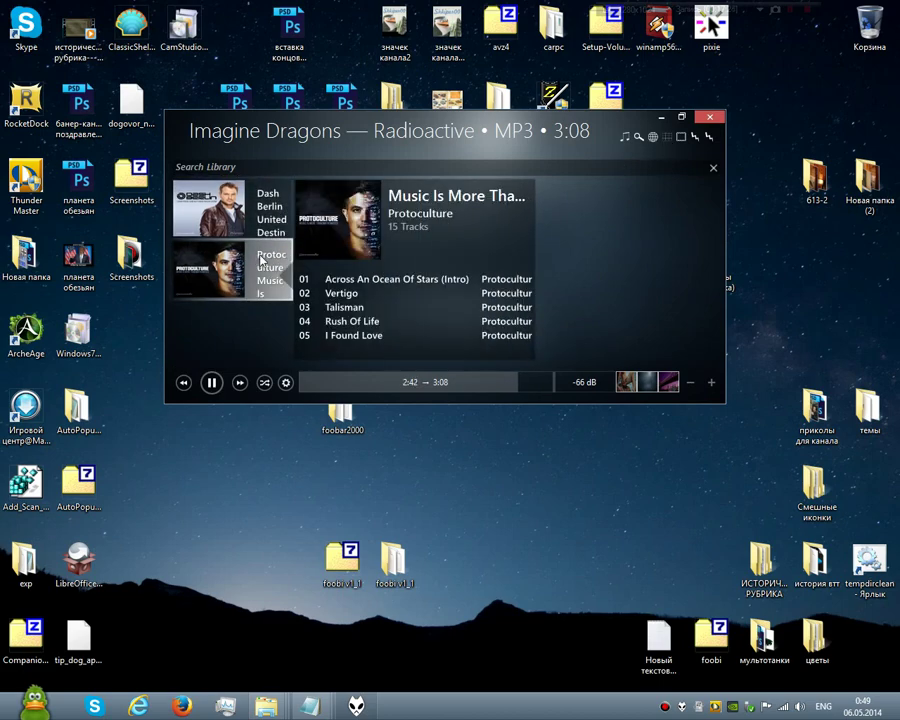
scroll(355, 320, down, 3)
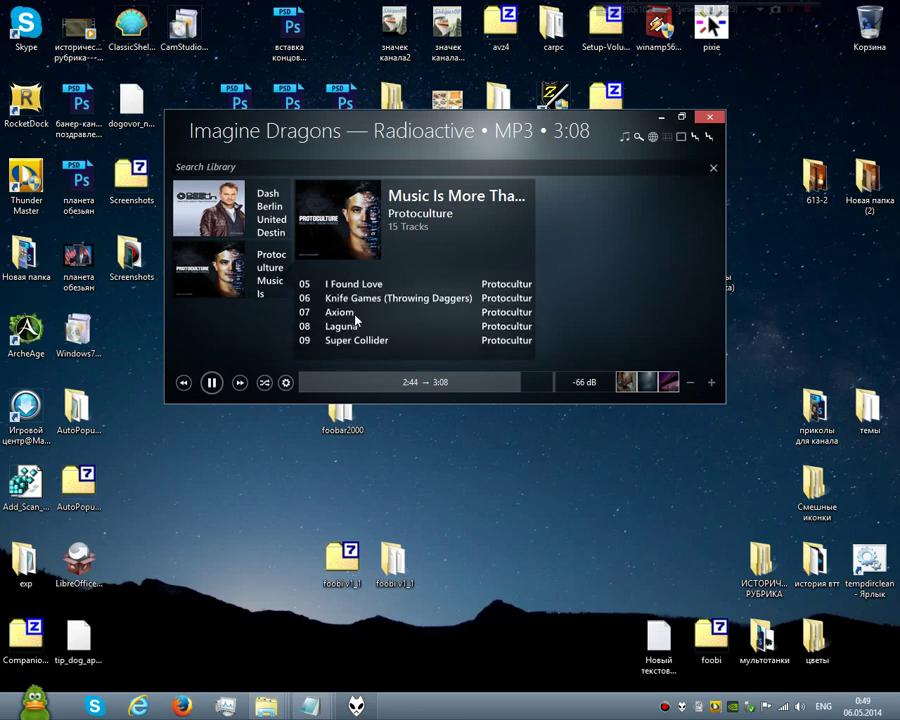
click(218, 230)
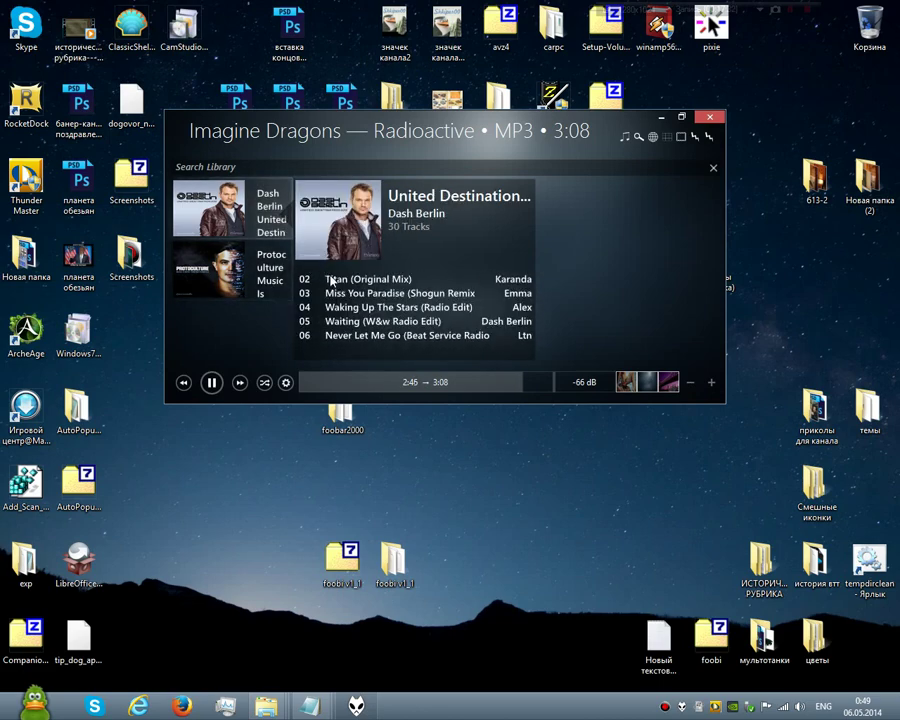
scroll(331, 283, down, 5)
scroll(334, 289, up, 5)
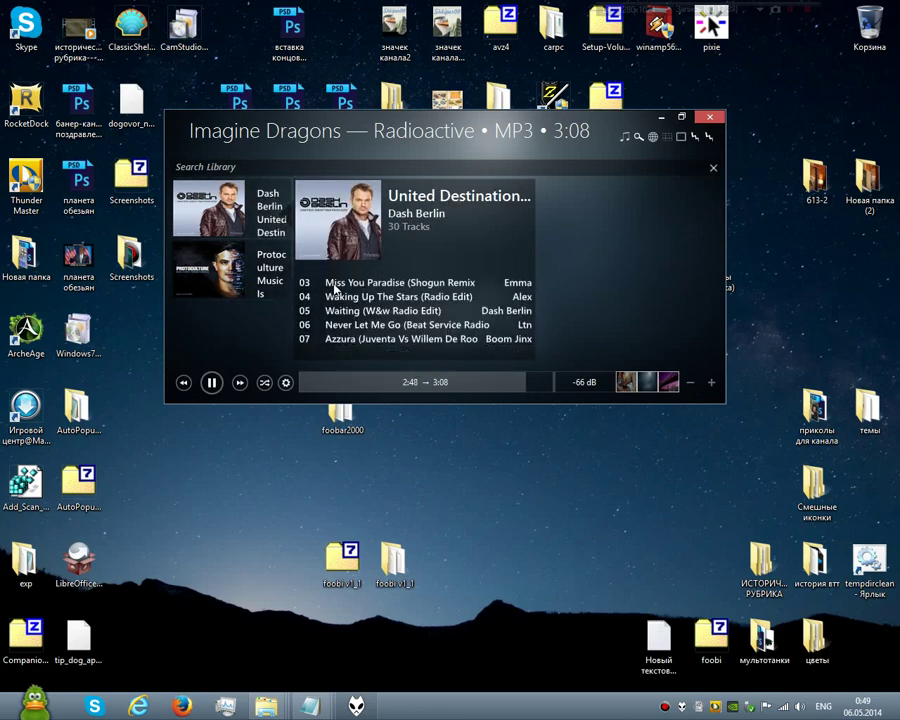
Switch from the library albums to the large album cover view and on to the MilkDrop visualization
click(655, 143)
click(676, 143)
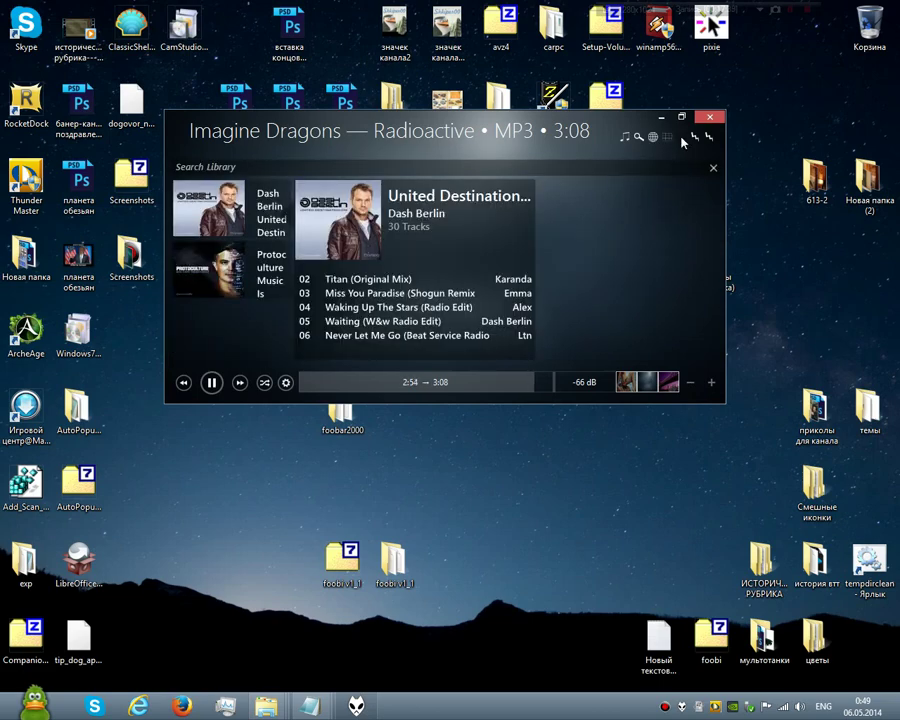
click(681, 140)
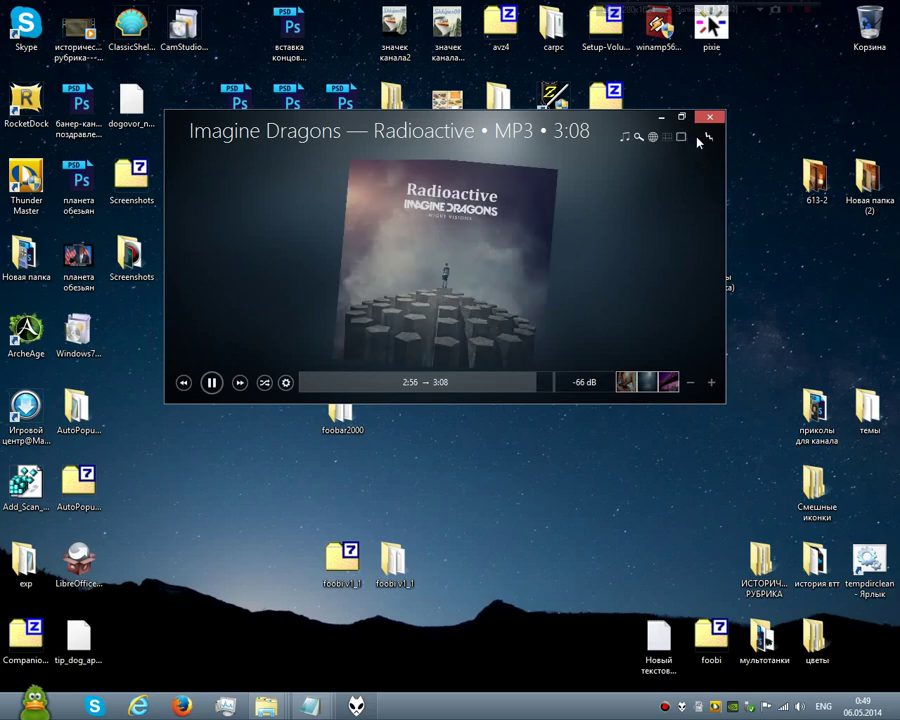
click(695, 137)
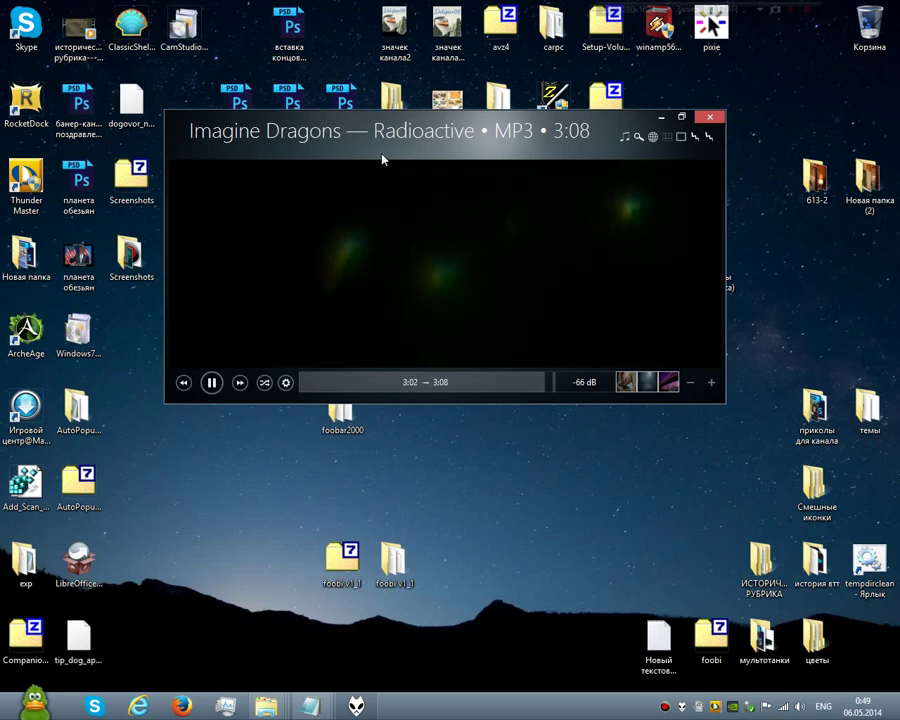
Toggle the player between maximized and normal size while viewing the MilkDrop and spectrum visualizations, and make the window taller
double_click(418, 140)
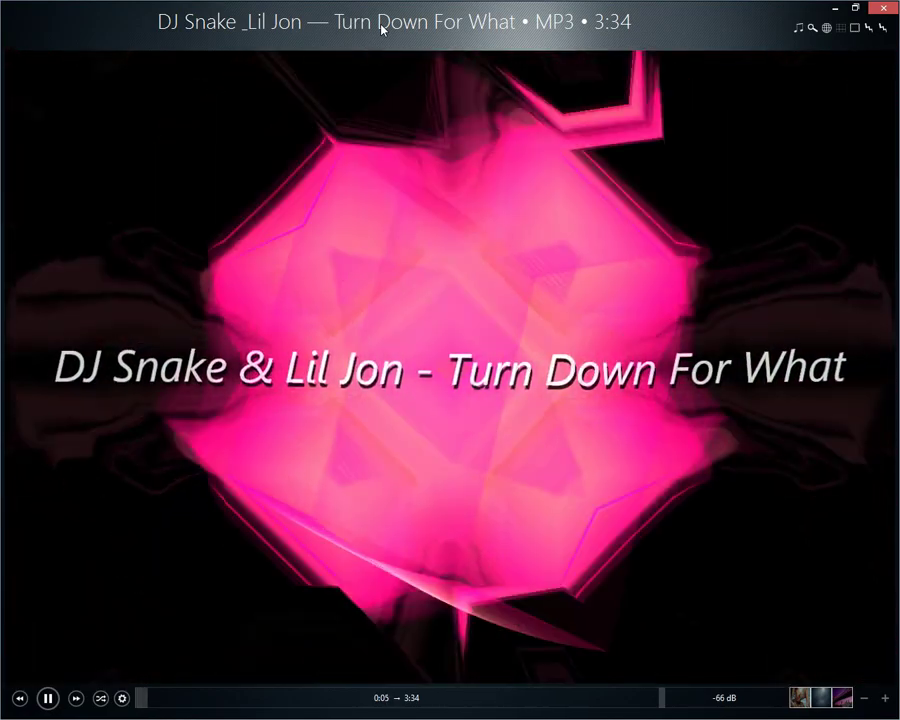
double_click(386, 24)
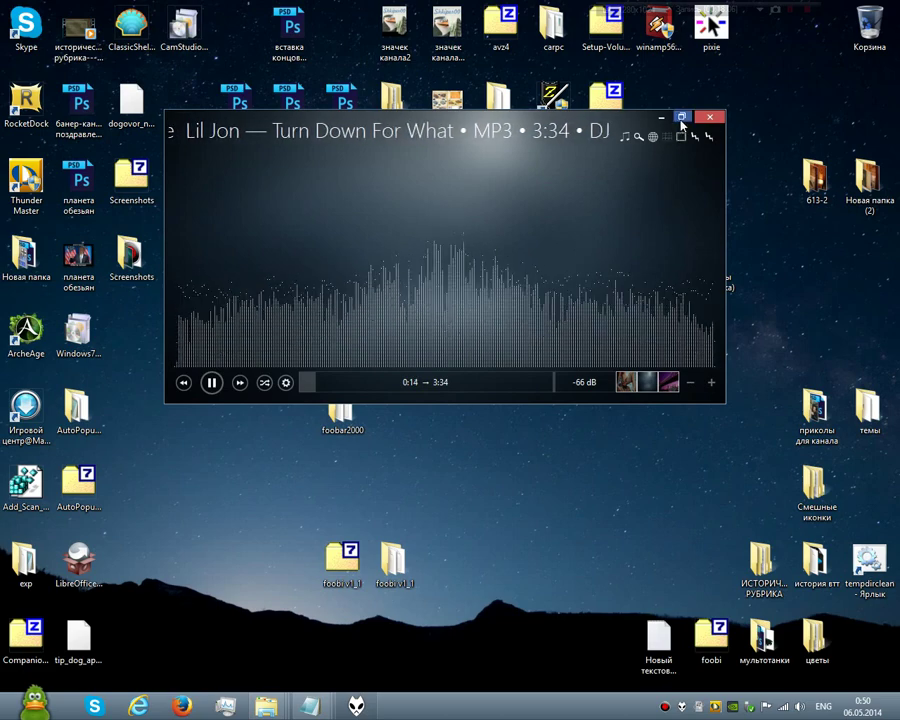
click(681, 119)
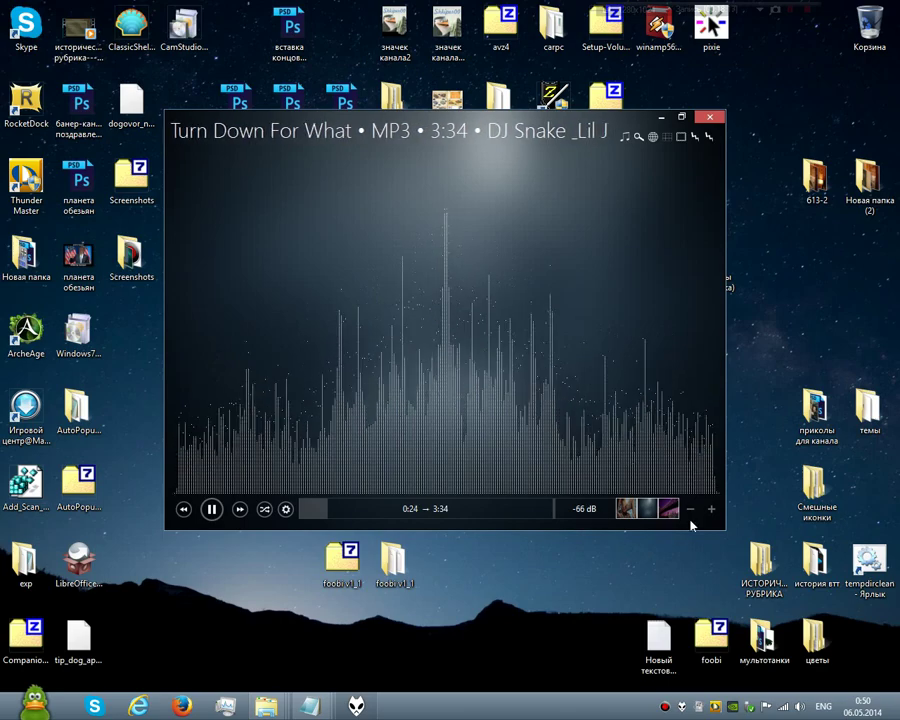
Raise the playback volume to -38 dB
mouse_move(558, 508)
mouse_down()
mouse_move(598, 516)
mouse_move(552, 524)
mouse_up()
click(557, 509)
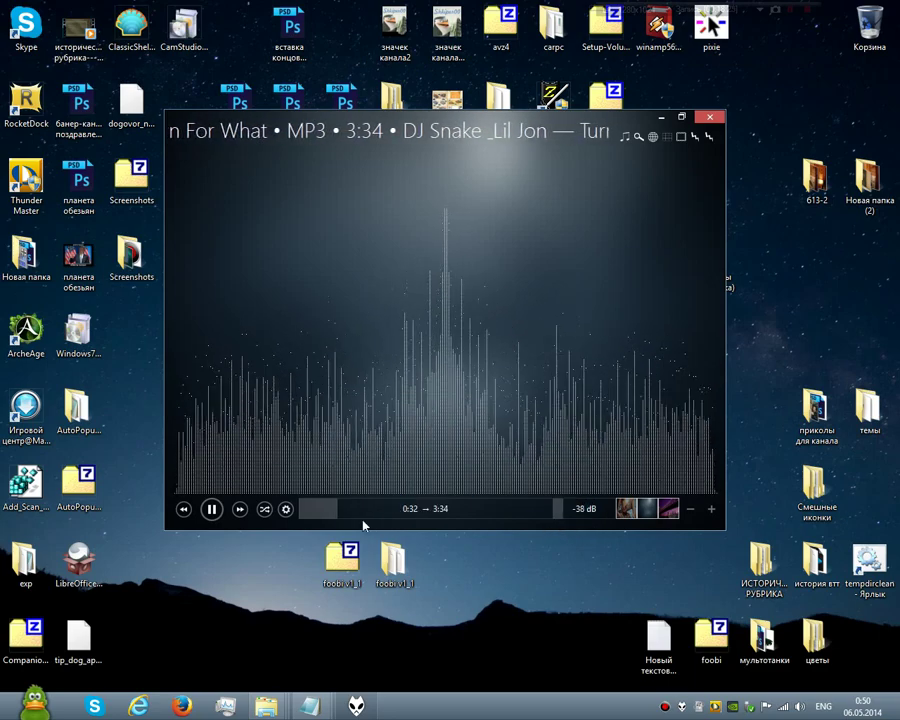
Seek forward in the playing track to about 1:09
mouse_move(349, 518)
mouse_down()
mouse_move(474, 516)
mouse_move(360, 516)
mouse_up()
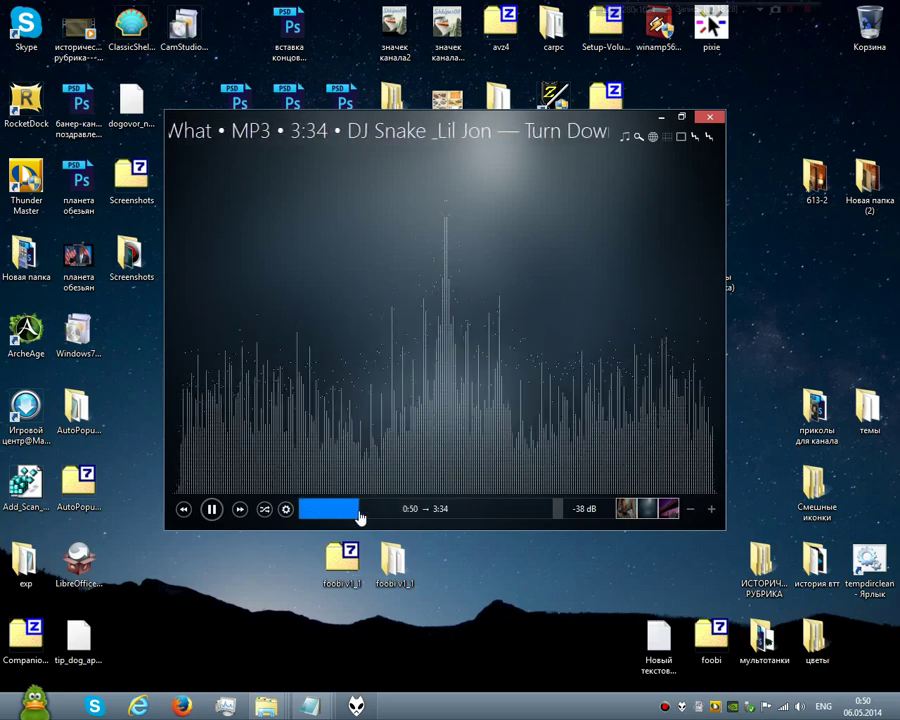
drag(469, 517, 381, 515)
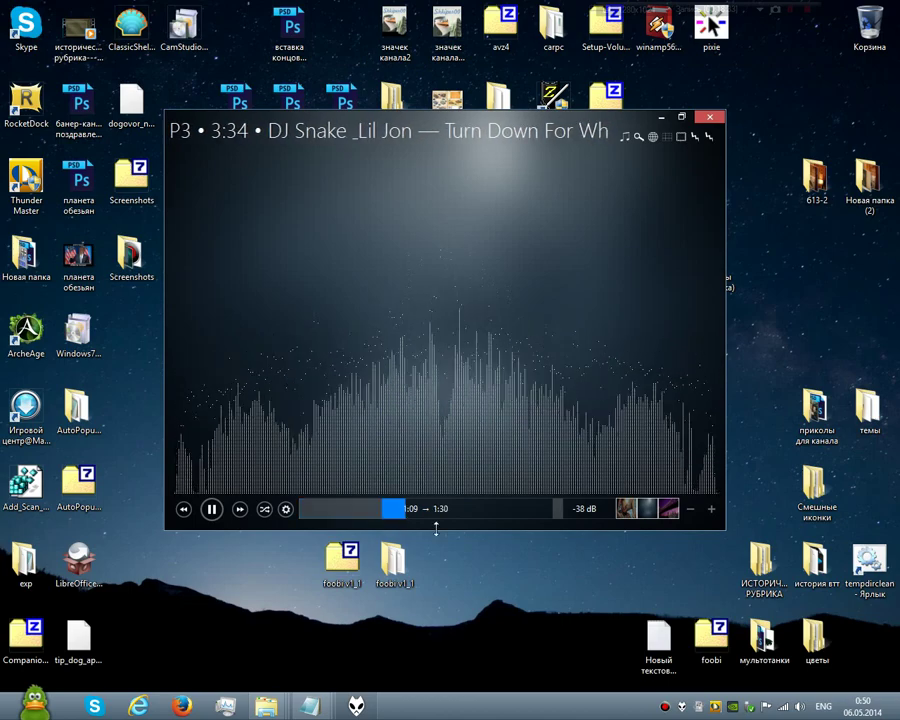
Cycle forward through the skin's background images, past the yellow flower, to the bright blue gradient
click(668, 510)
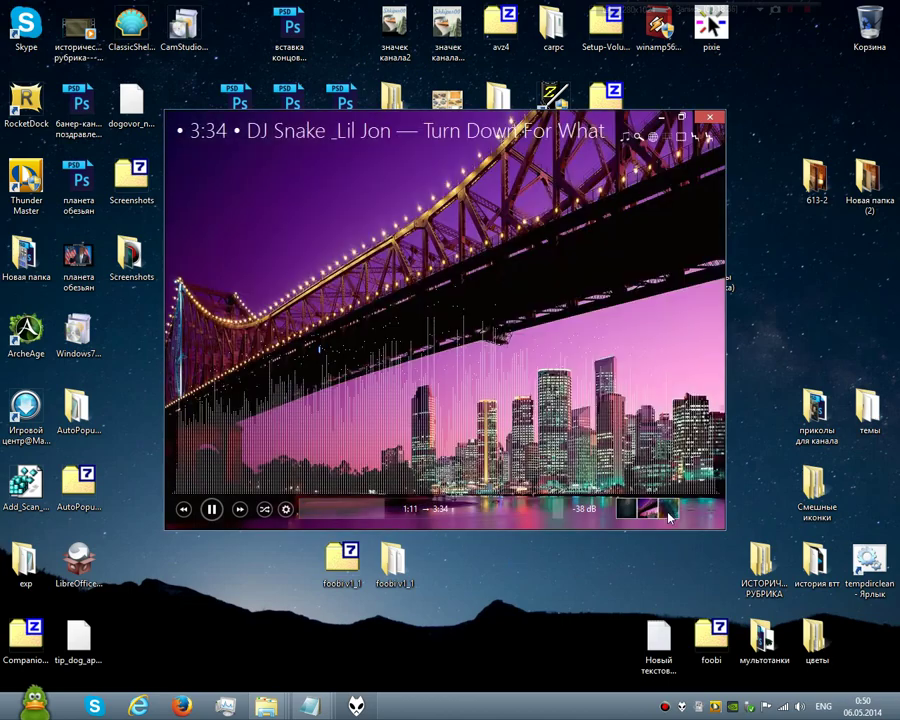
click(668, 512)
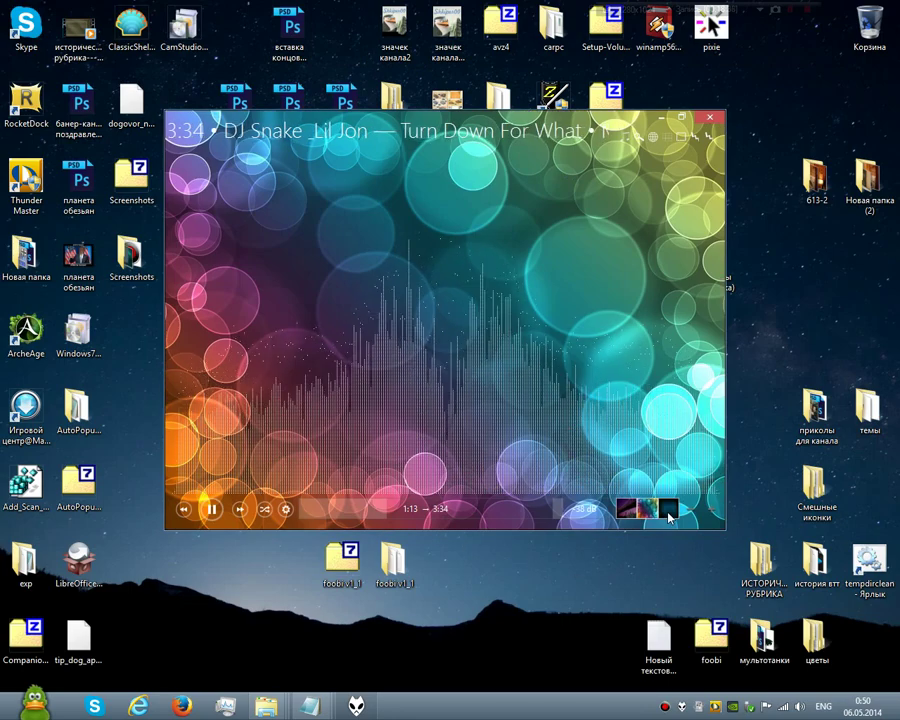
click(668, 513)
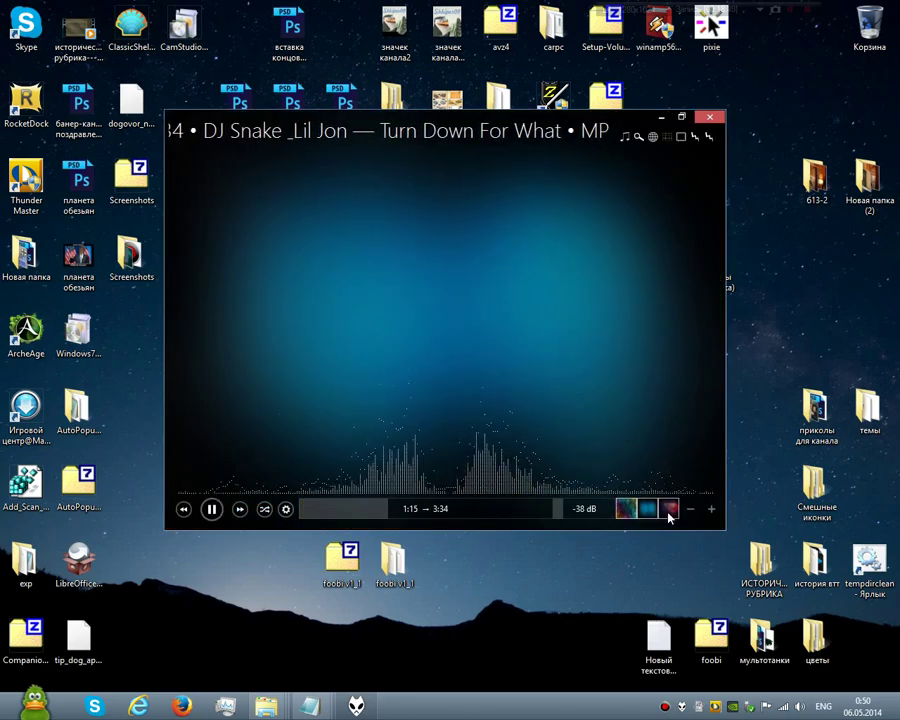
click(668, 513)
click(668, 513)
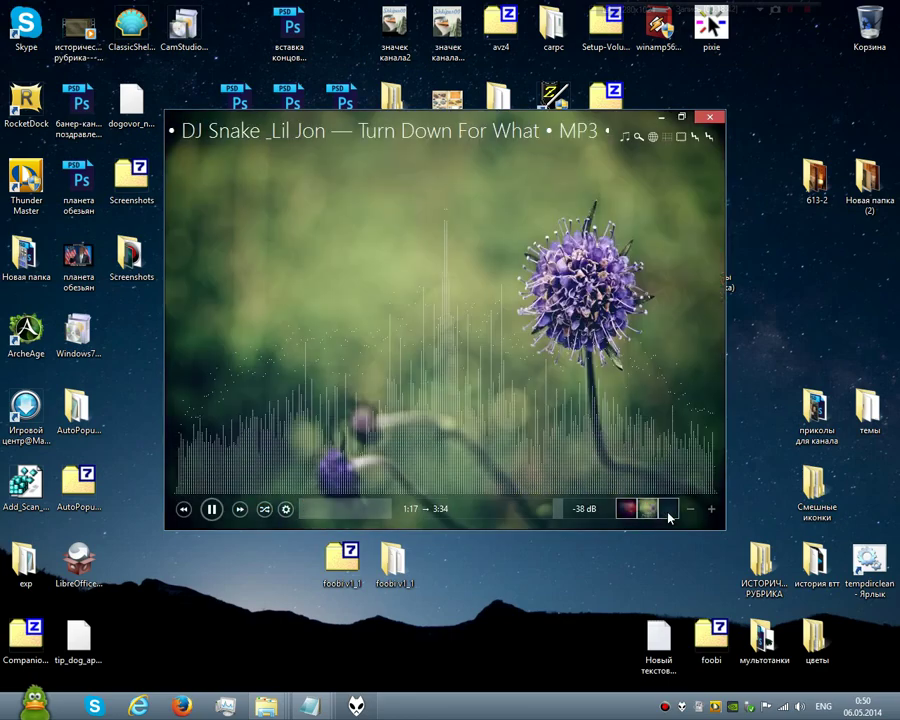
click(668, 513)
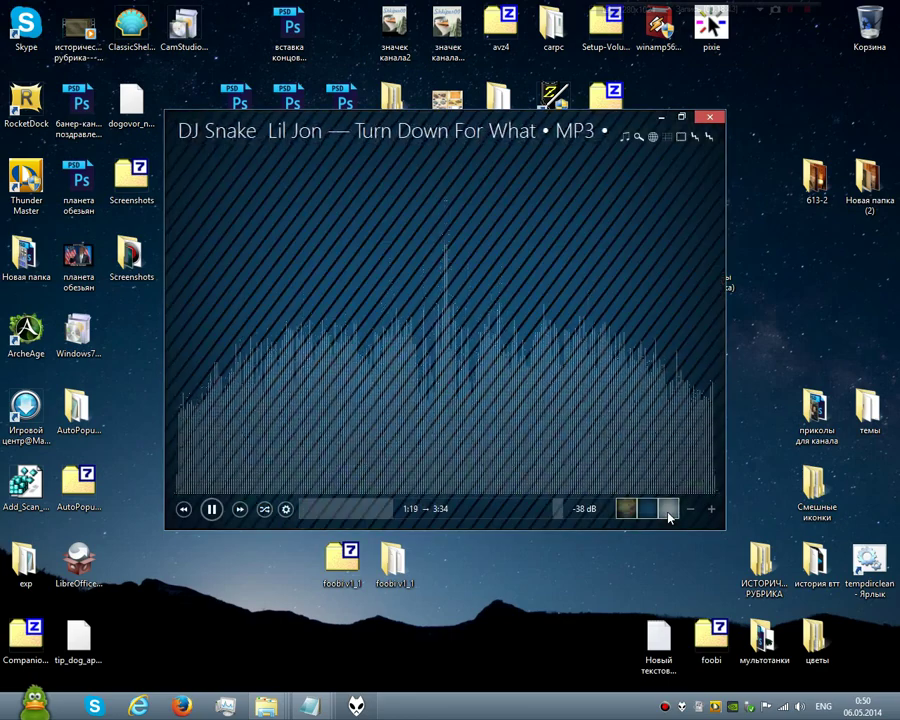
click(668, 513)
click(668, 513)
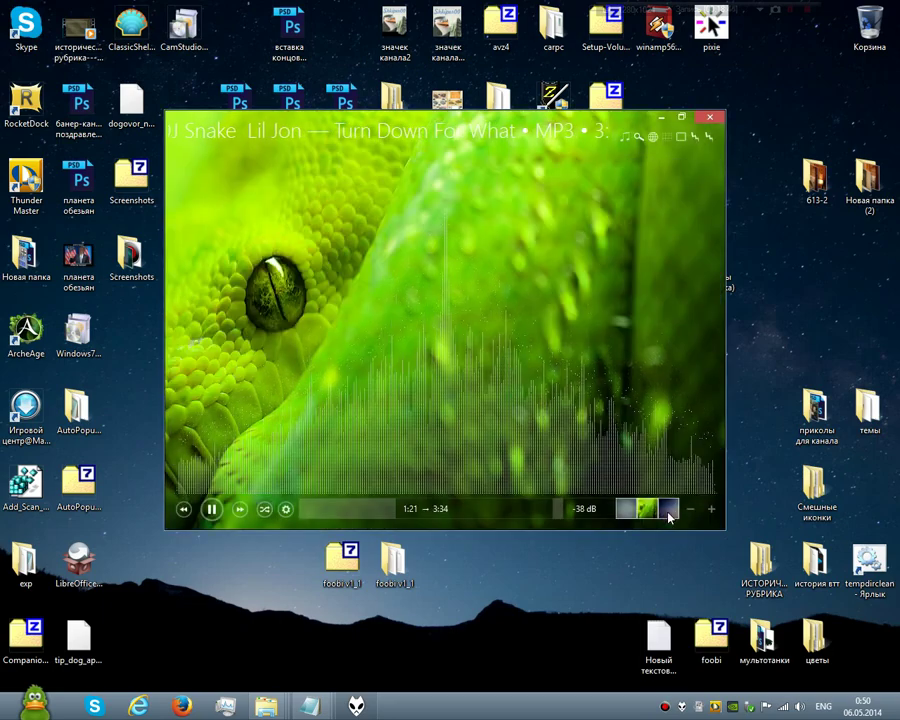
click(668, 513)
click(668, 513)
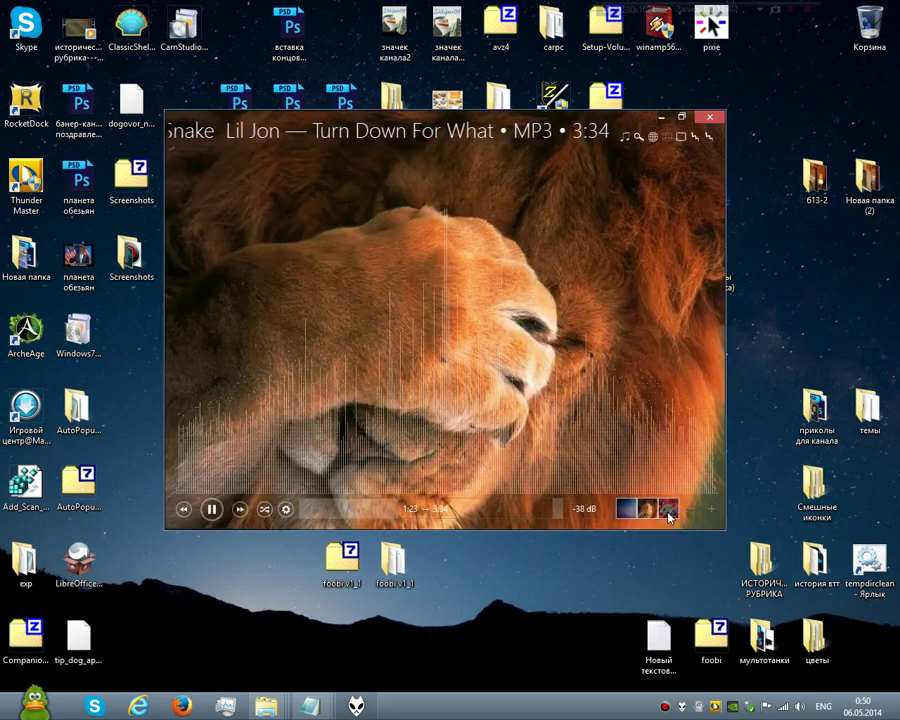
click(668, 513)
click(668, 513)
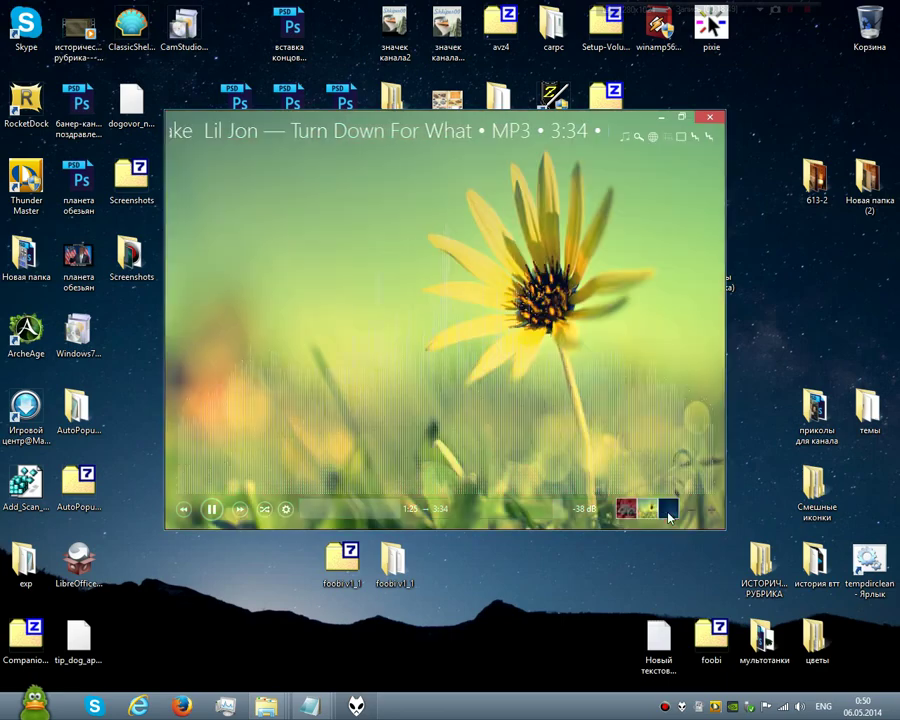
click(668, 513)
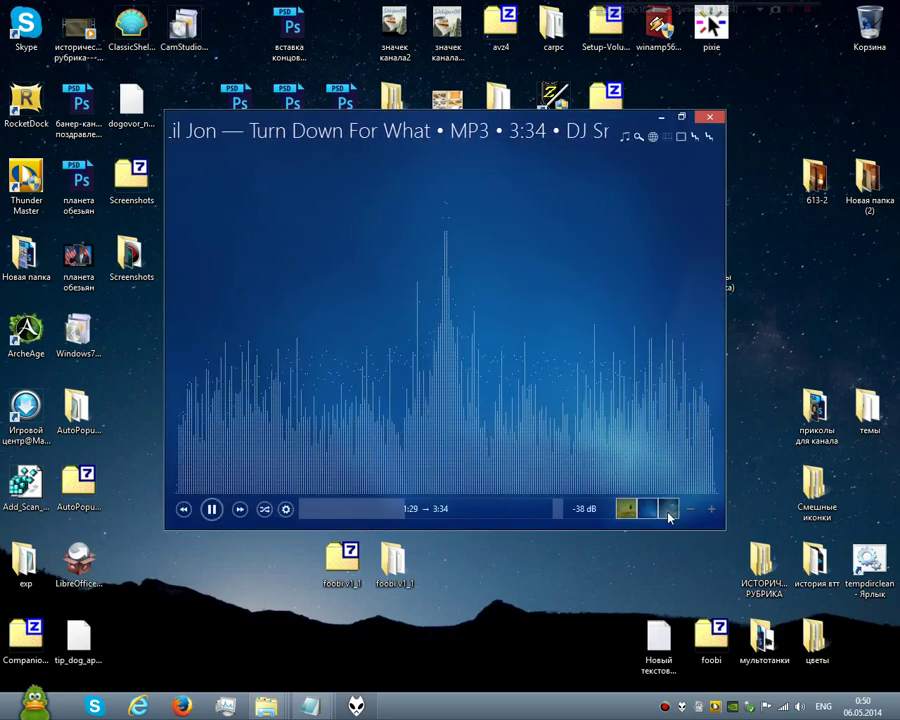
Step through the MilkDrop, spectrum, library album, artist and lyrics views, ending on the playlist view
click(707, 138)
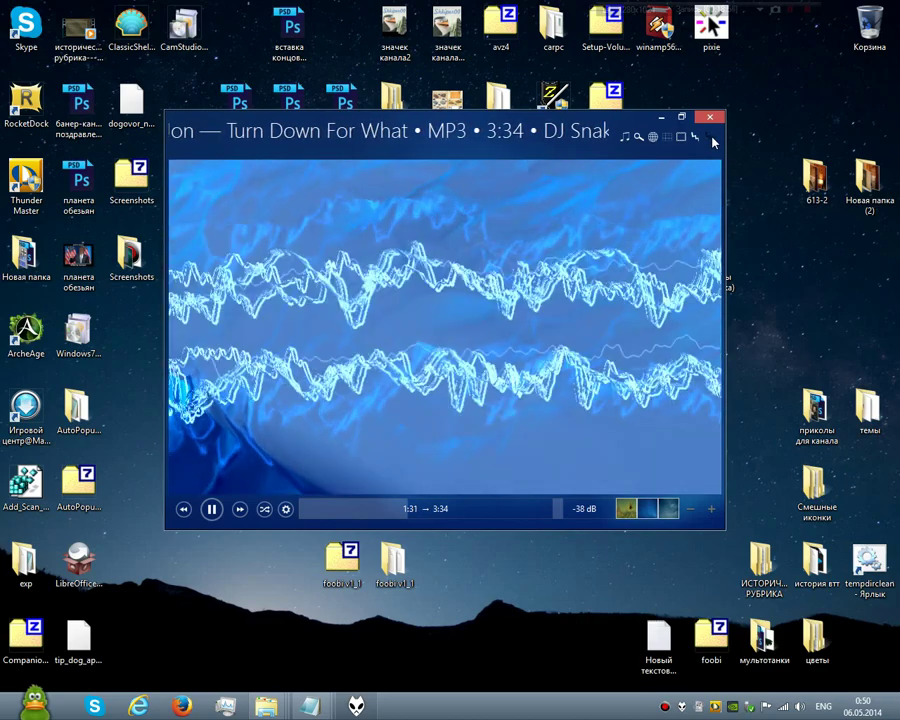
click(691, 138)
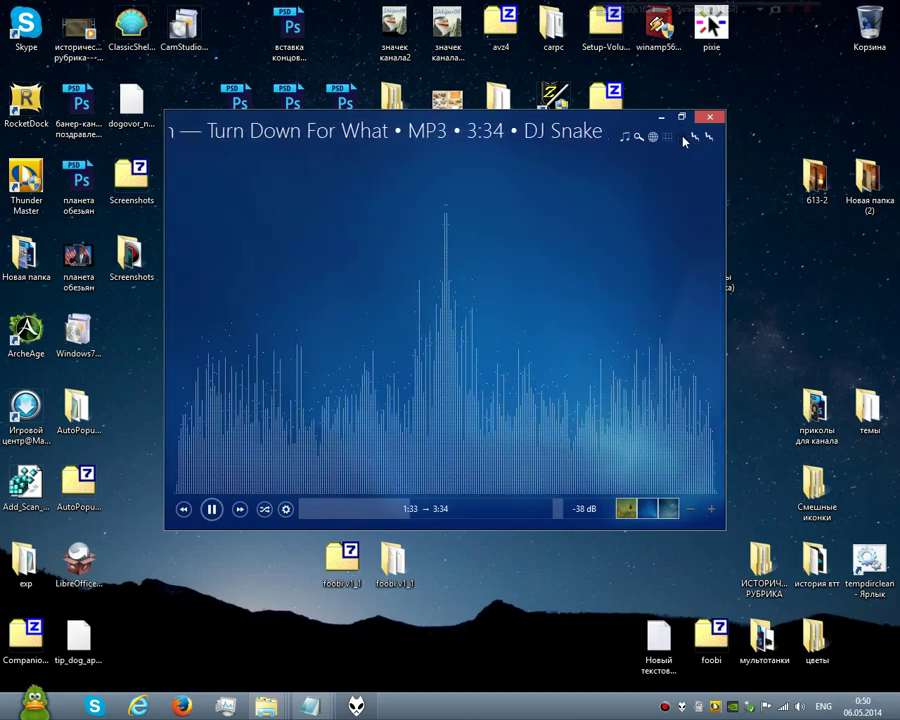
click(677, 138)
click(666, 138)
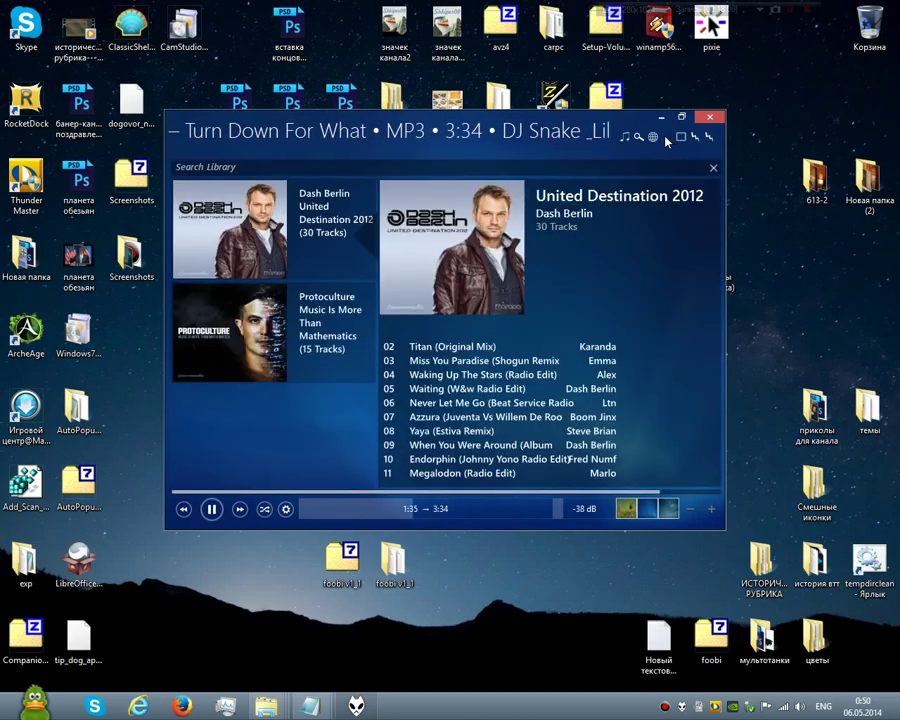
click(660, 139)
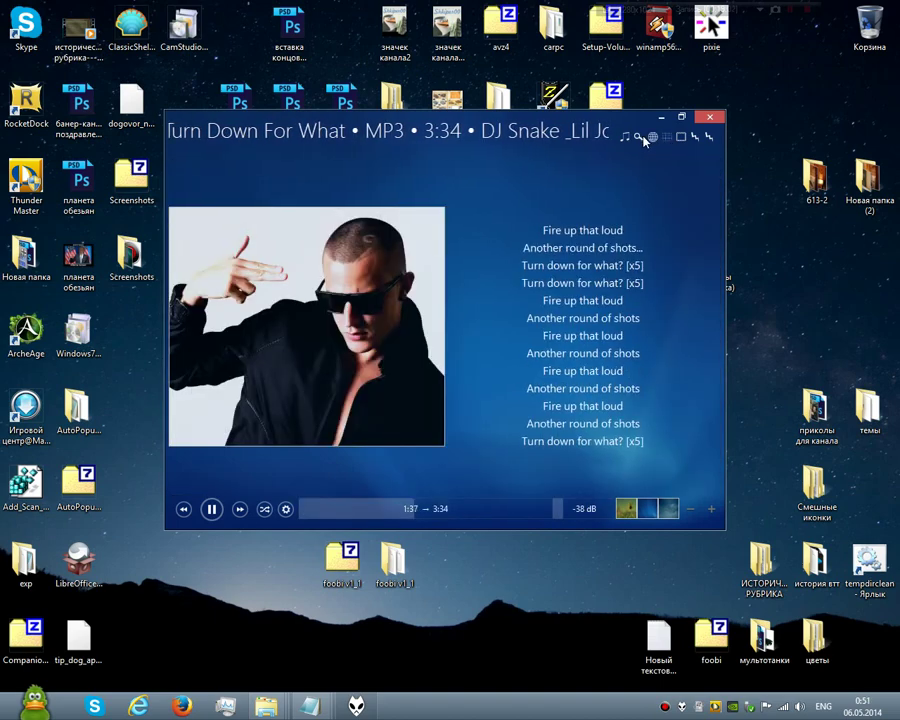
click(643, 139)
click(627, 138)
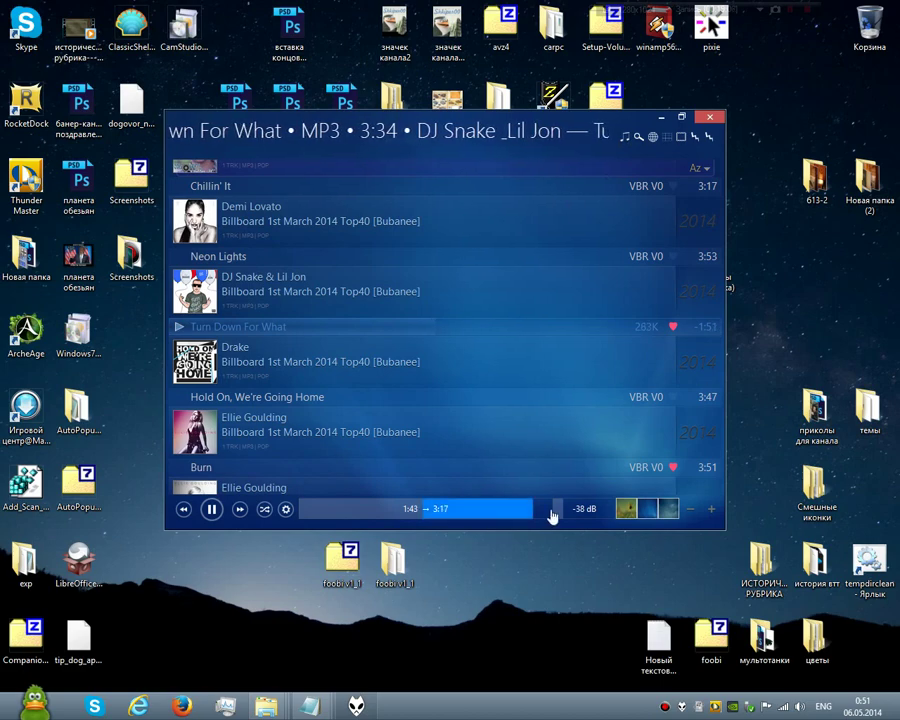
Go back to the yellow flower background and refresh the playlist's backdrop by maximizing and restoring the player
click(626, 510)
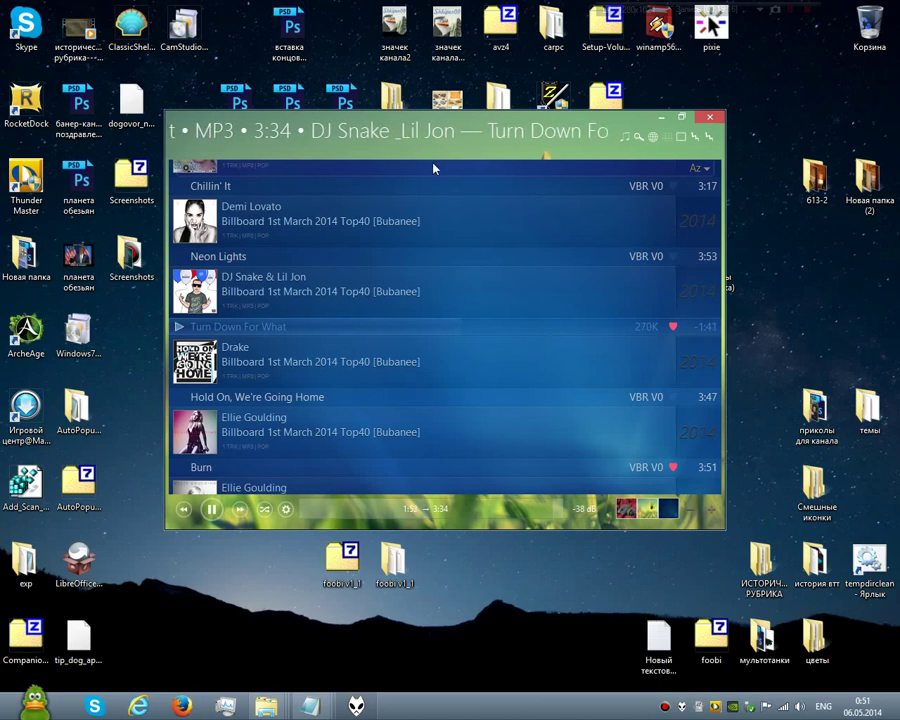
double_click(420, 136)
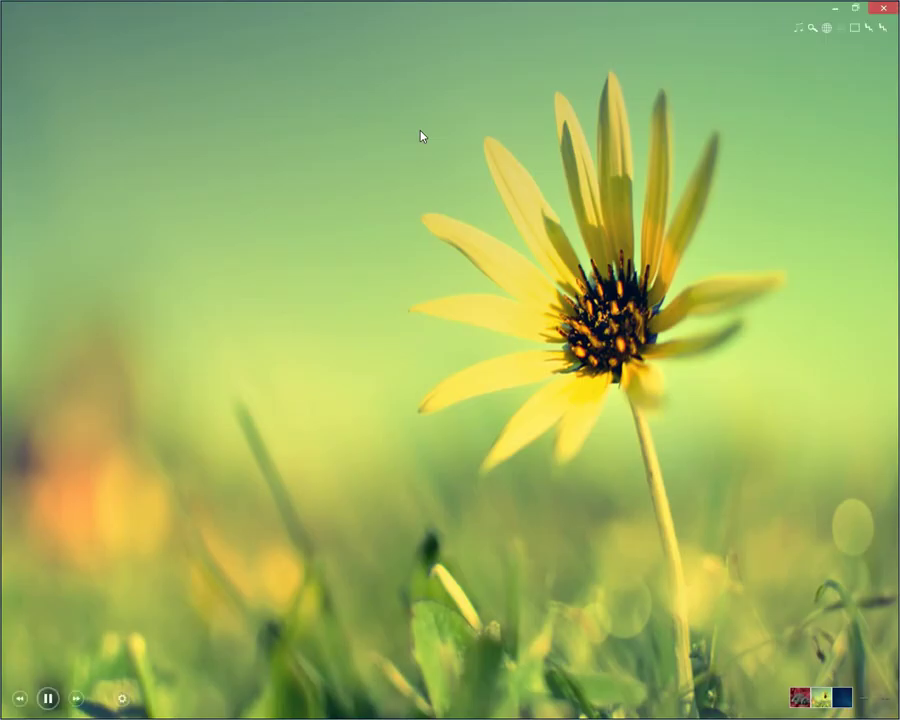
double_click(425, 22)
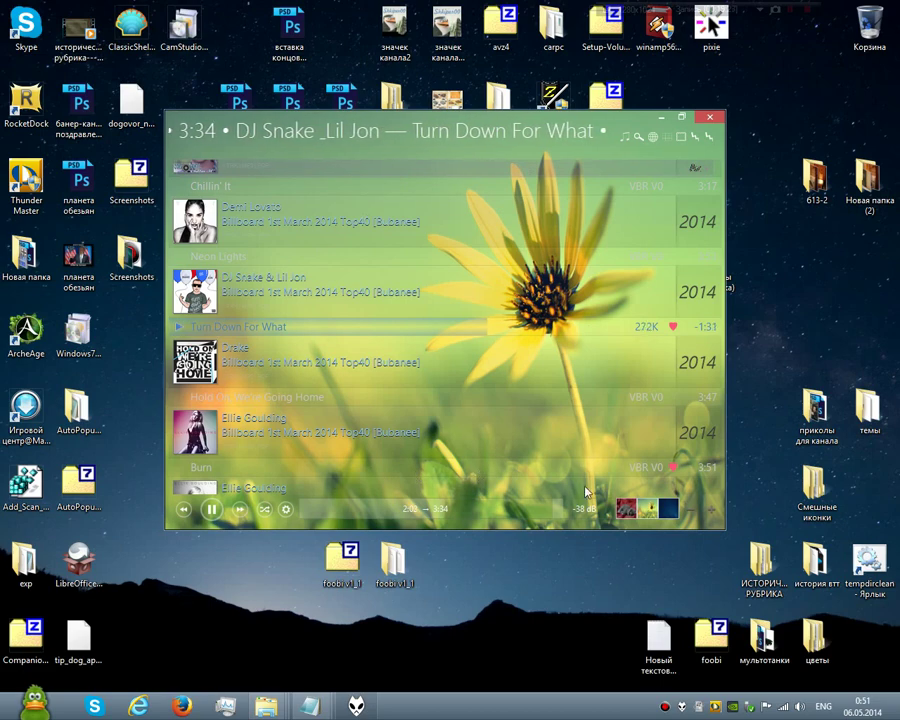
Show the large album cover view and advance the background to the dark wood image
click(682, 140)
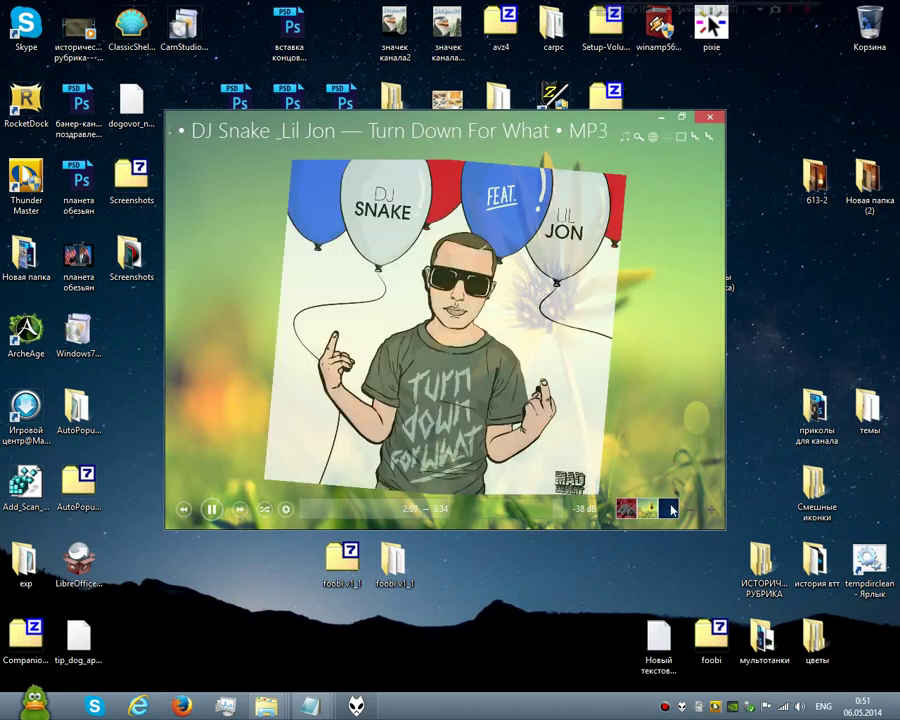
click(672, 510)
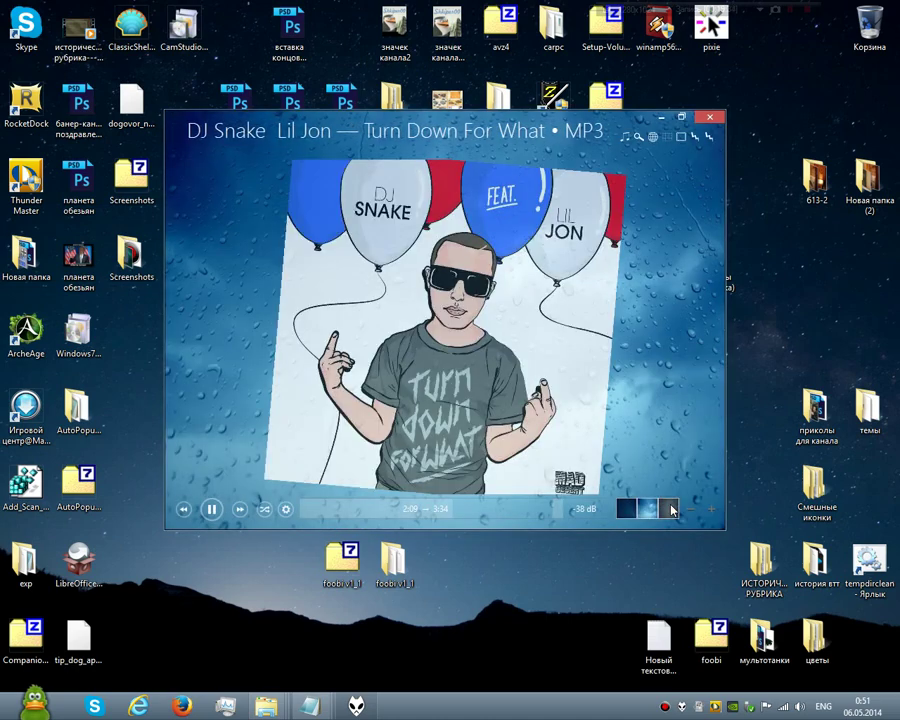
click(672, 510)
click(672, 510)
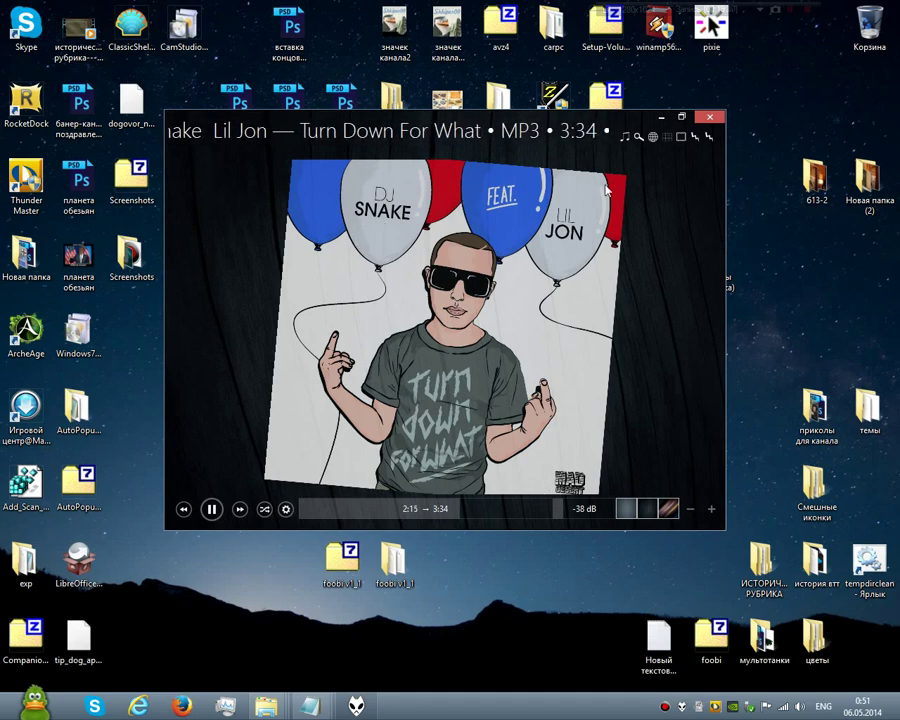
View the playlist and the spectrum visualization, and skip to the next track
click(628, 138)
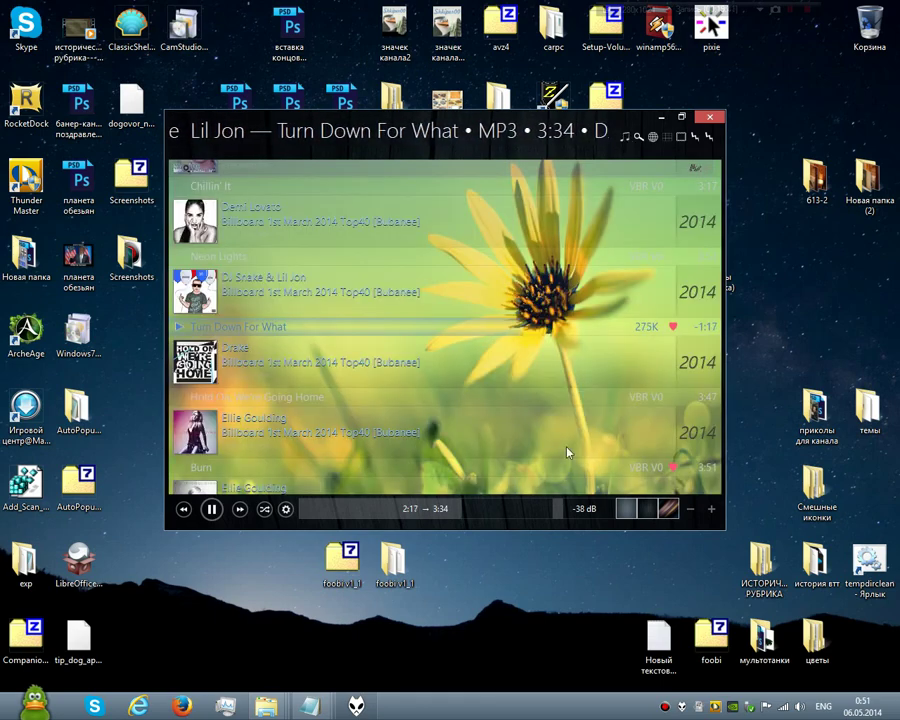
click(700, 140)
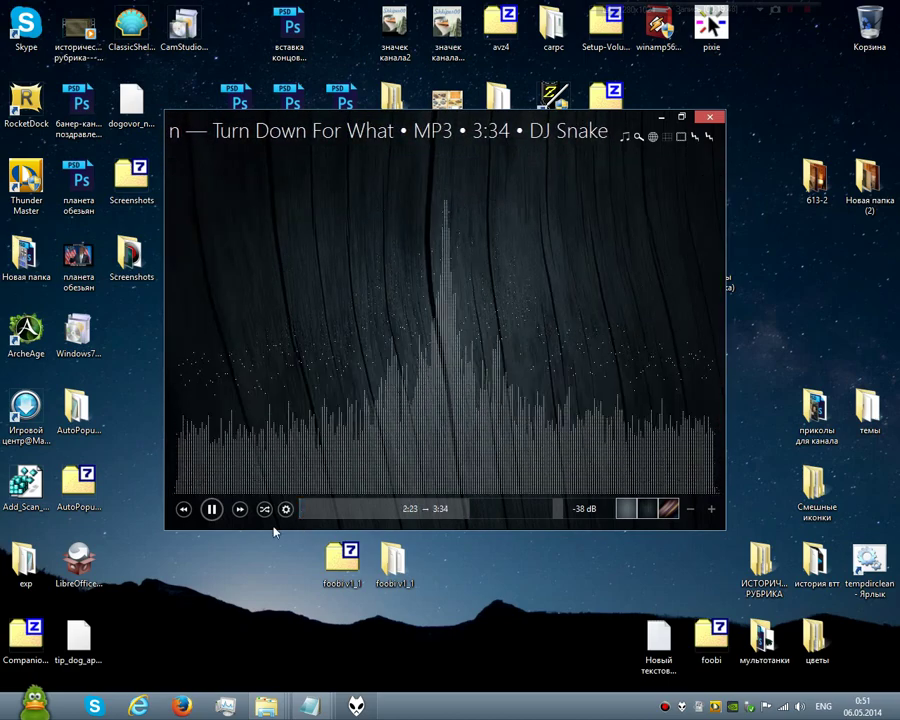
click(240, 509)
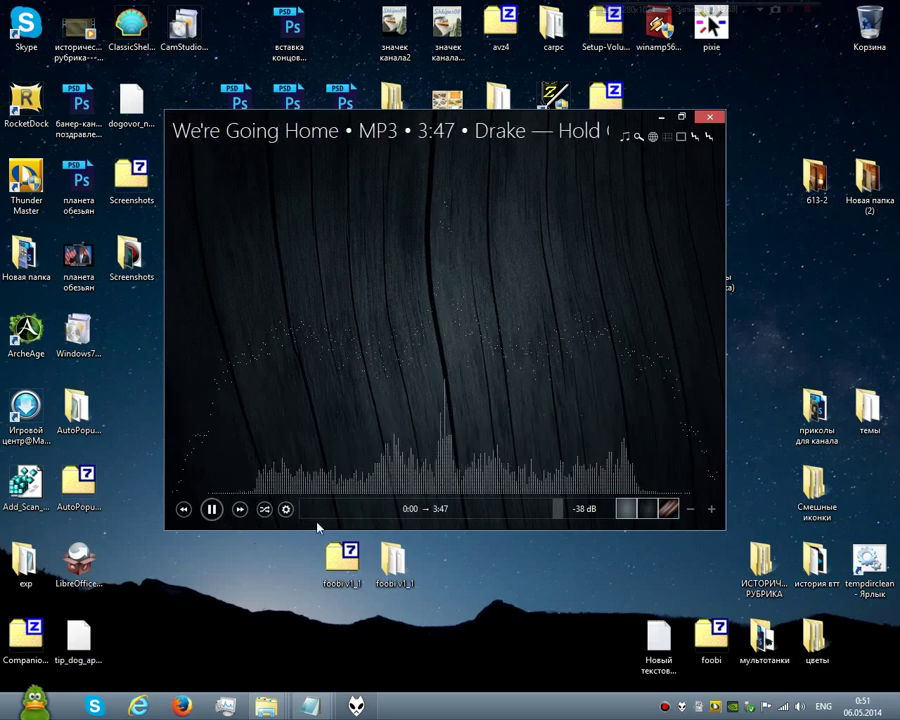
Show the playlist, switch to the cover flow search view and browse forward through the album covers
click(626, 139)
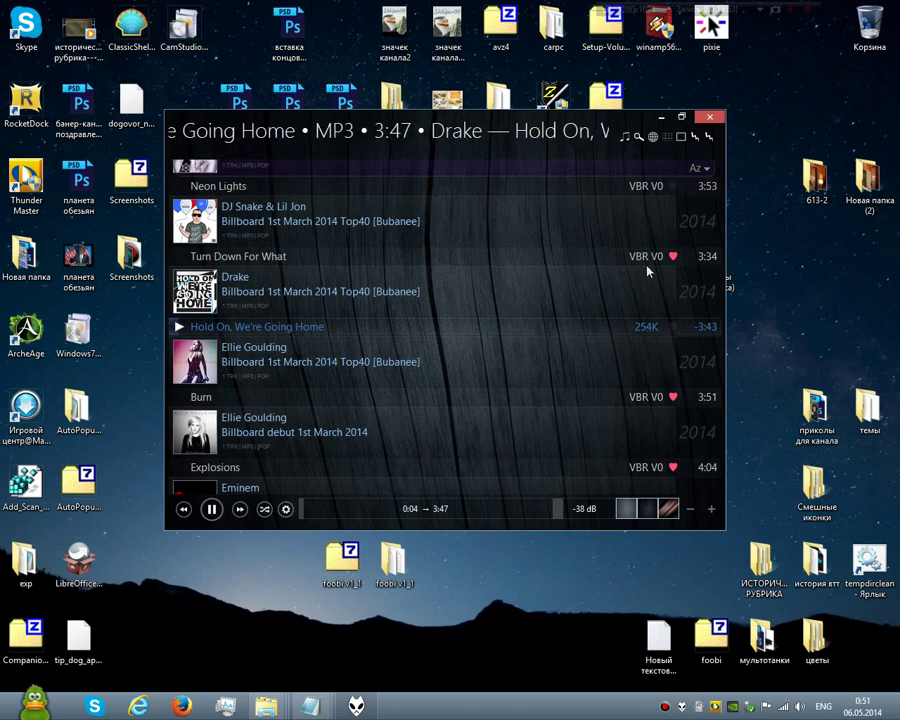
click(650, 139)
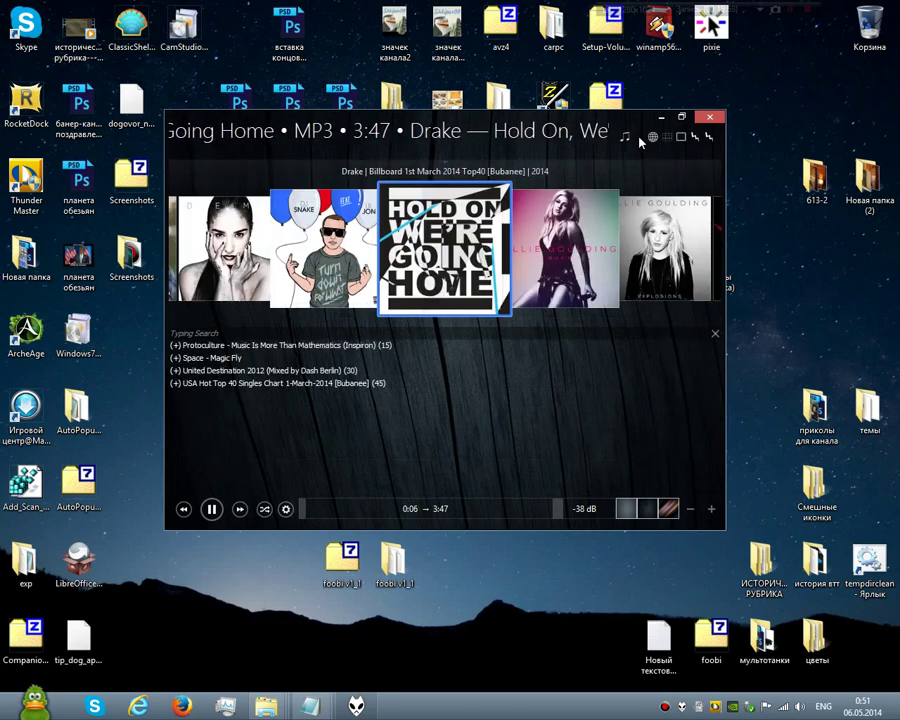
scroll(481, 258, down, 10)
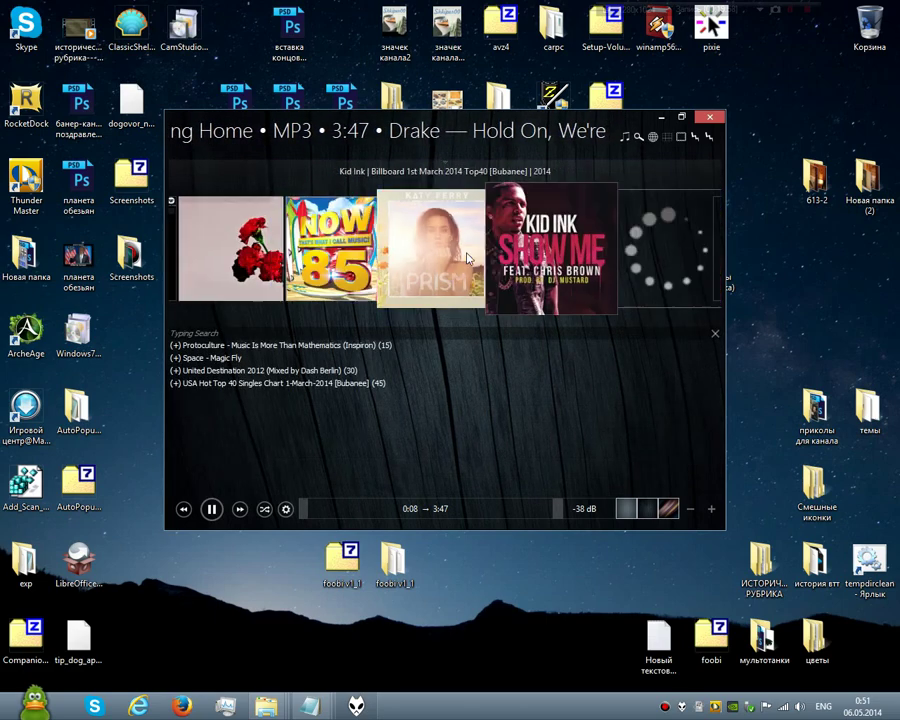
scroll(468, 258, down, 10)
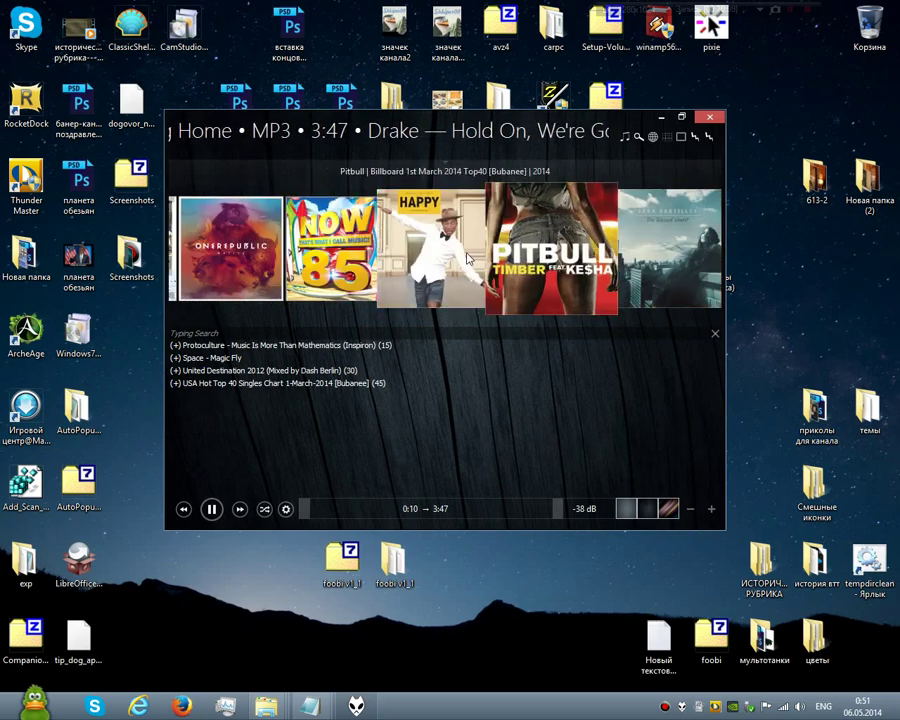
Switch between the artist photo with lyrics and the full artist biography, ending on the lyrics
click(652, 138)
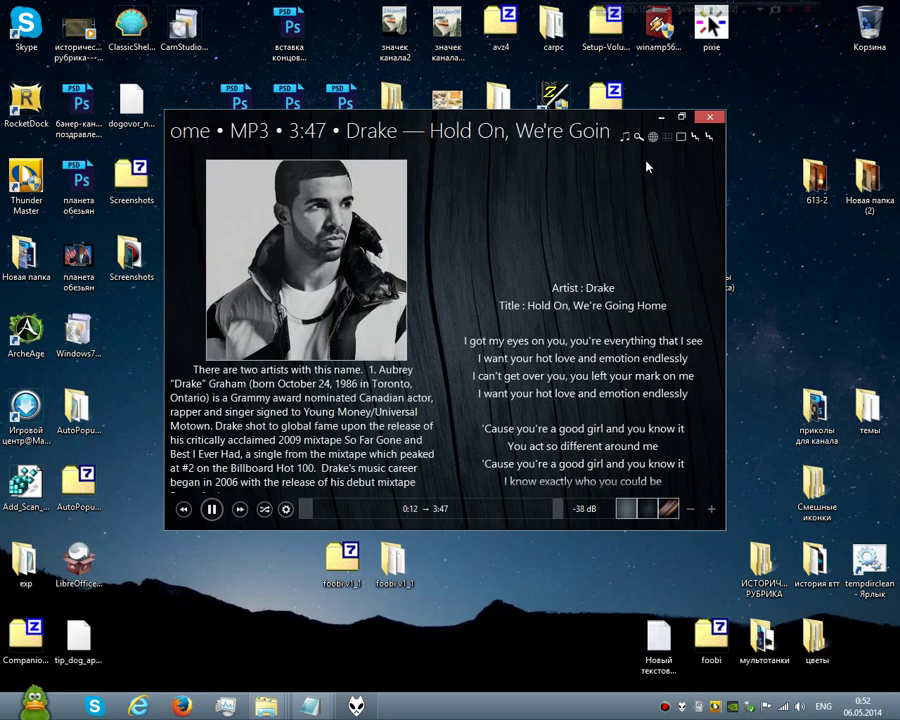
click(652, 139)
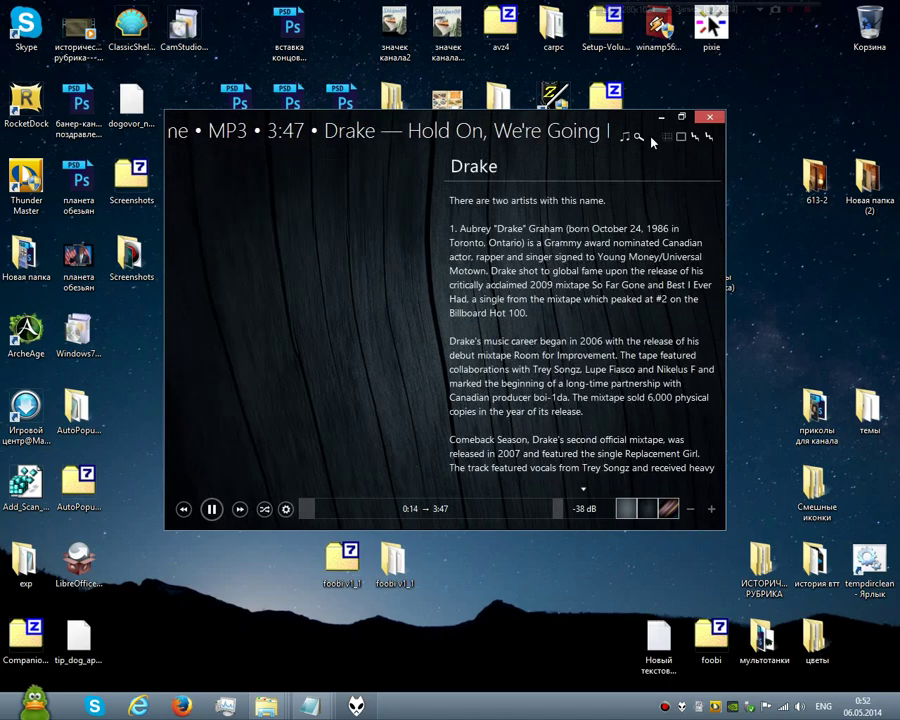
click(652, 139)
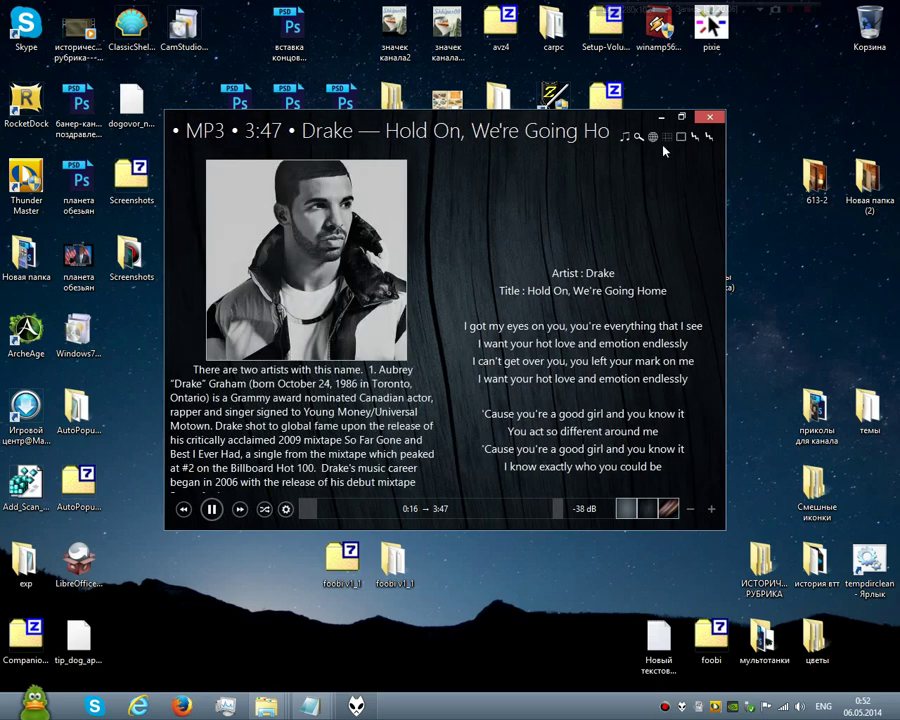
Look at the Dash Berlin album in the library view, and go through the large album cover to the spectrum visualization
click(668, 137)
click(330, 215)
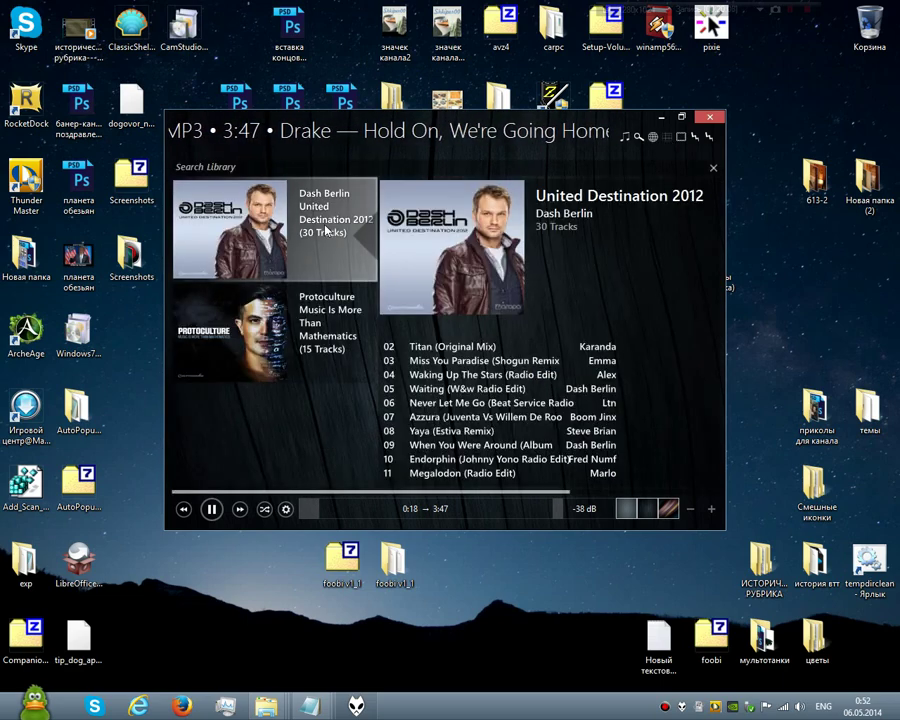
click(683, 140)
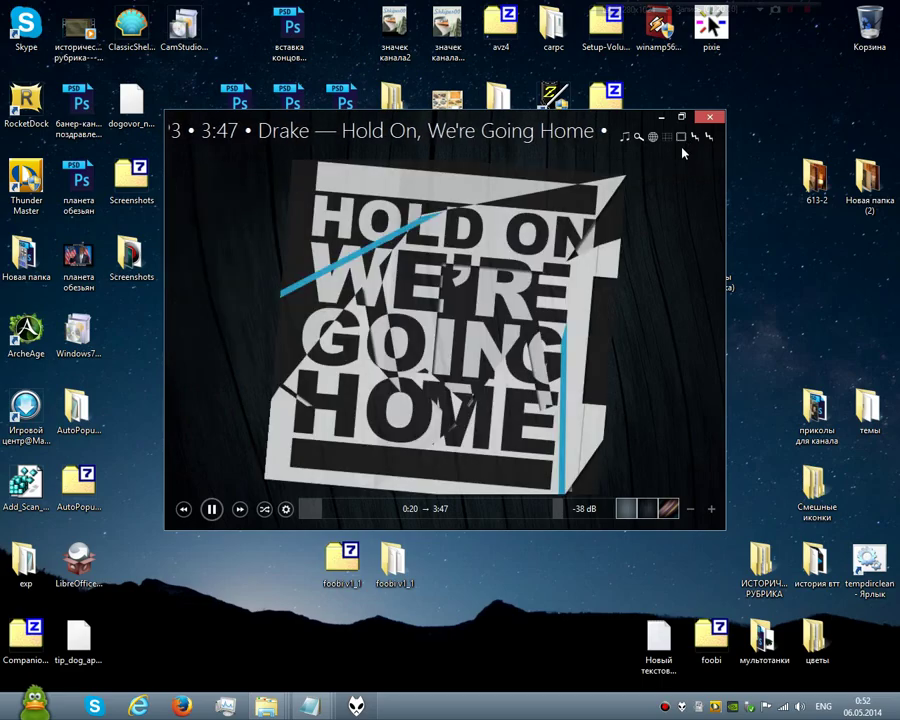
click(697, 140)
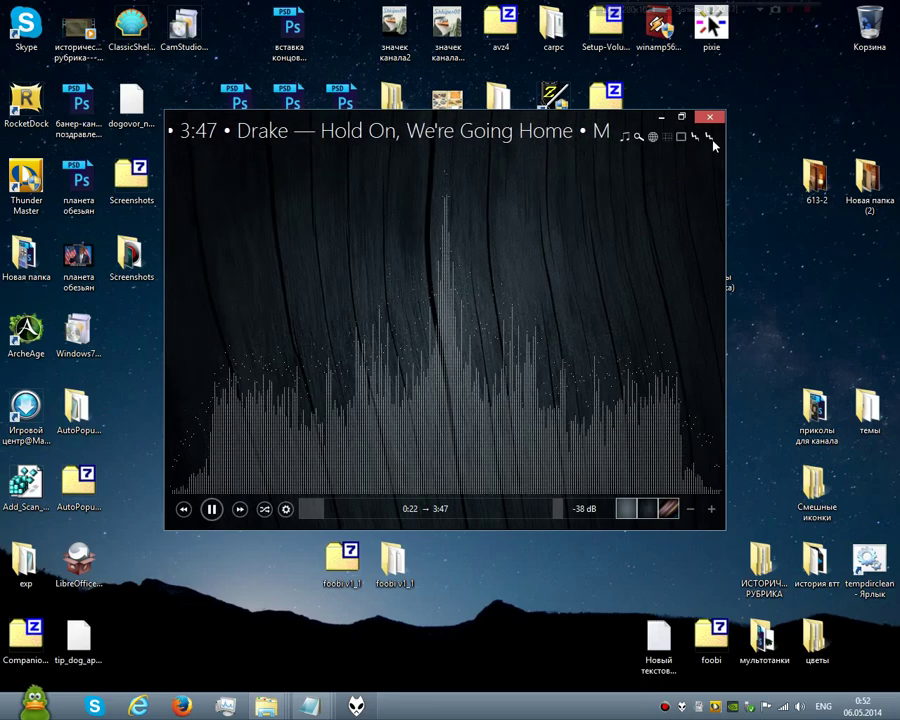
View the animated visualization and return to the playlist, then stretch the player window sideways and shrink its height to a low strip
click(710, 137)
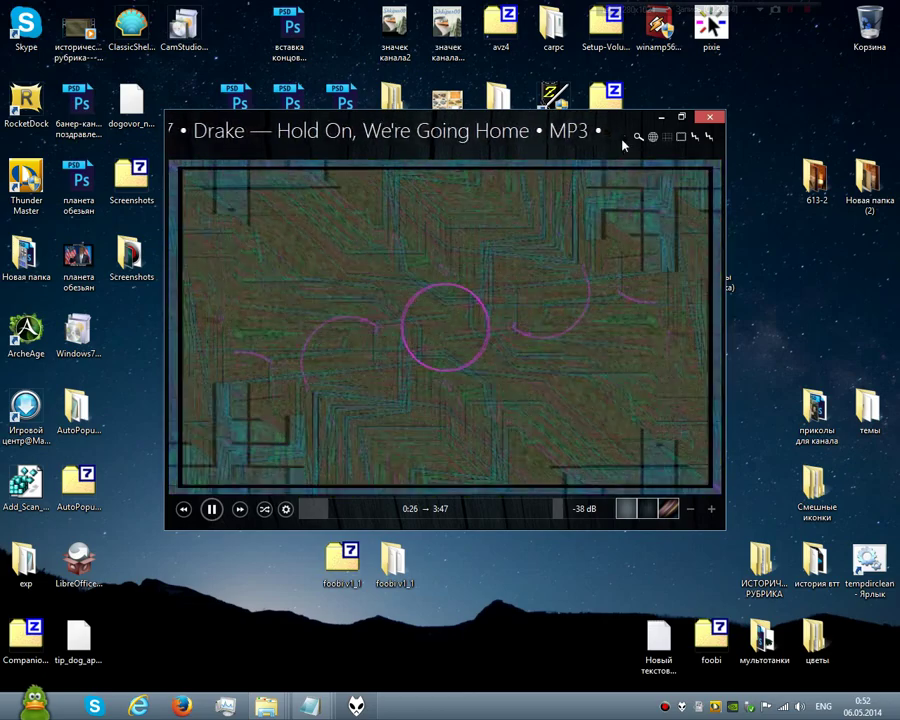
click(624, 138)
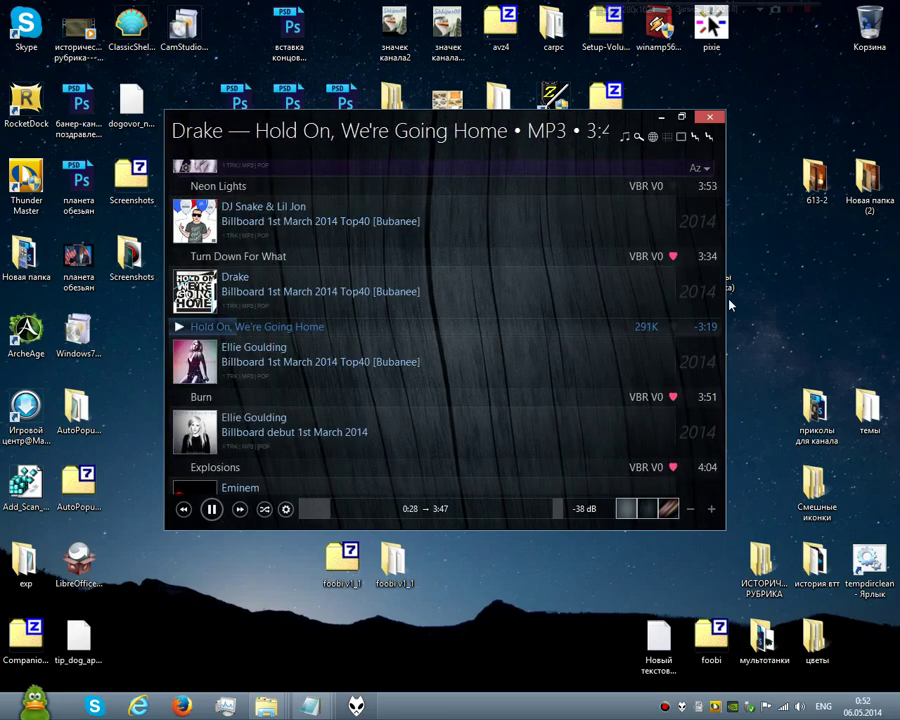
drag(724, 297, 860, 295)
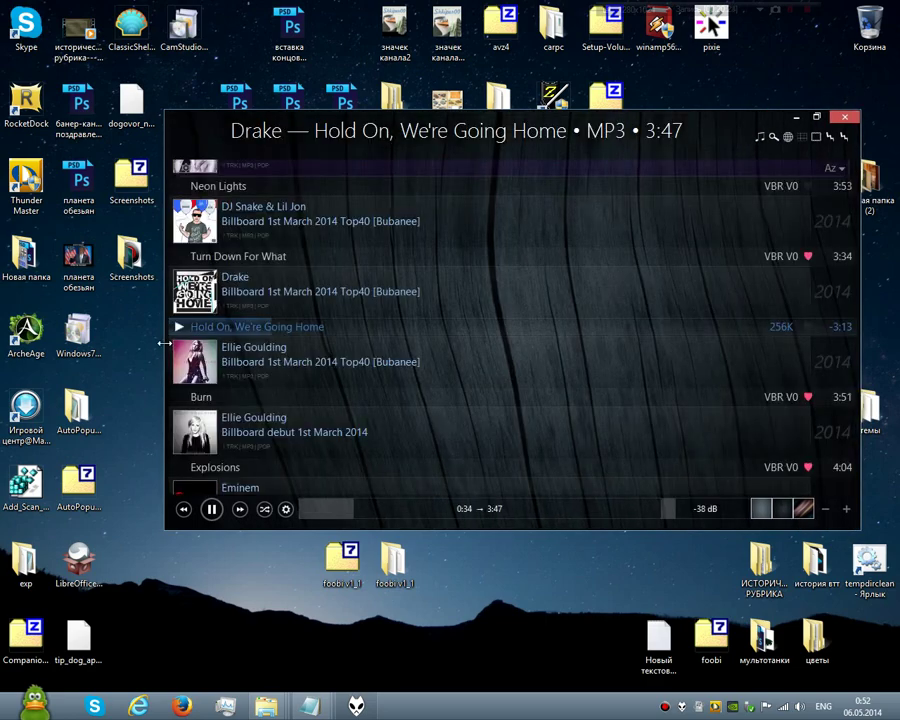
drag(164, 343, 54, 338)
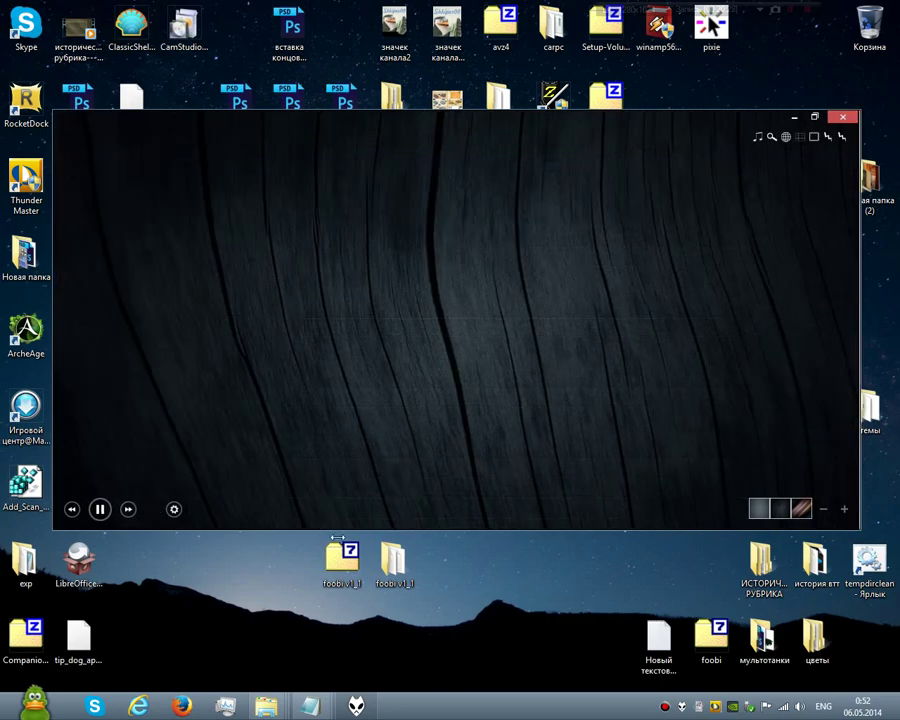
drag(445, 530, 461, 319)
Browse the track list and the list of playlists in the low, wide window, and switch to the cover flow search view
scroll(480, 248, up, 5)
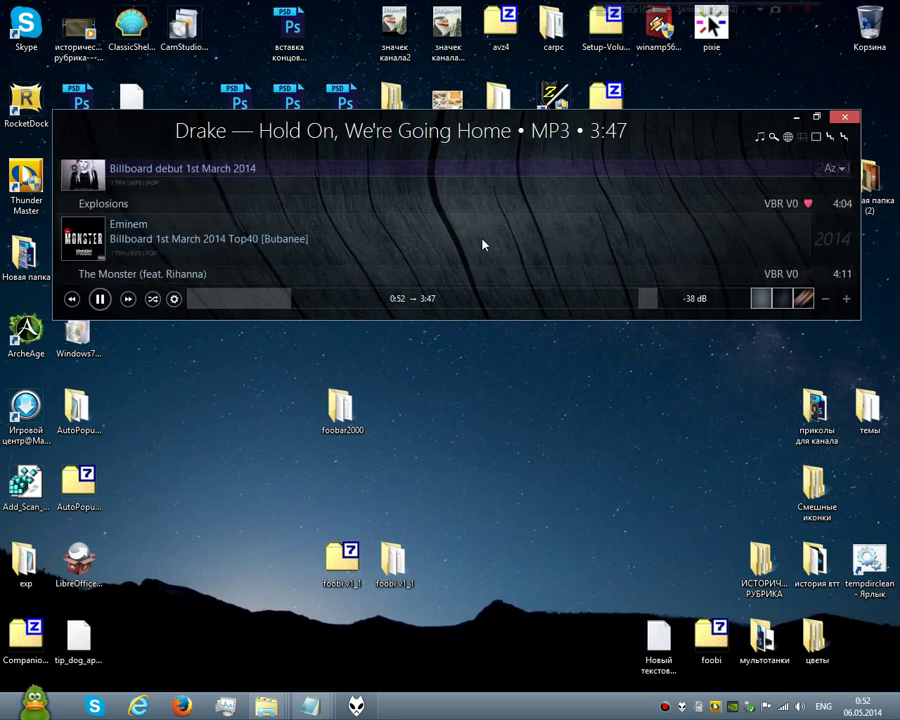
scroll(481, 244, down, 5)
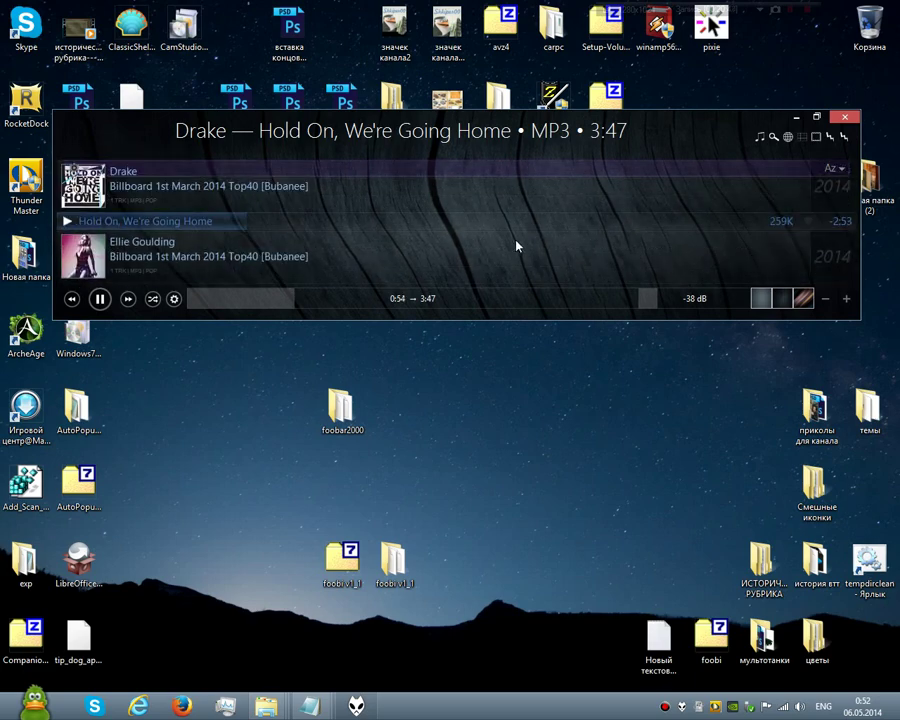
click(757, 142)
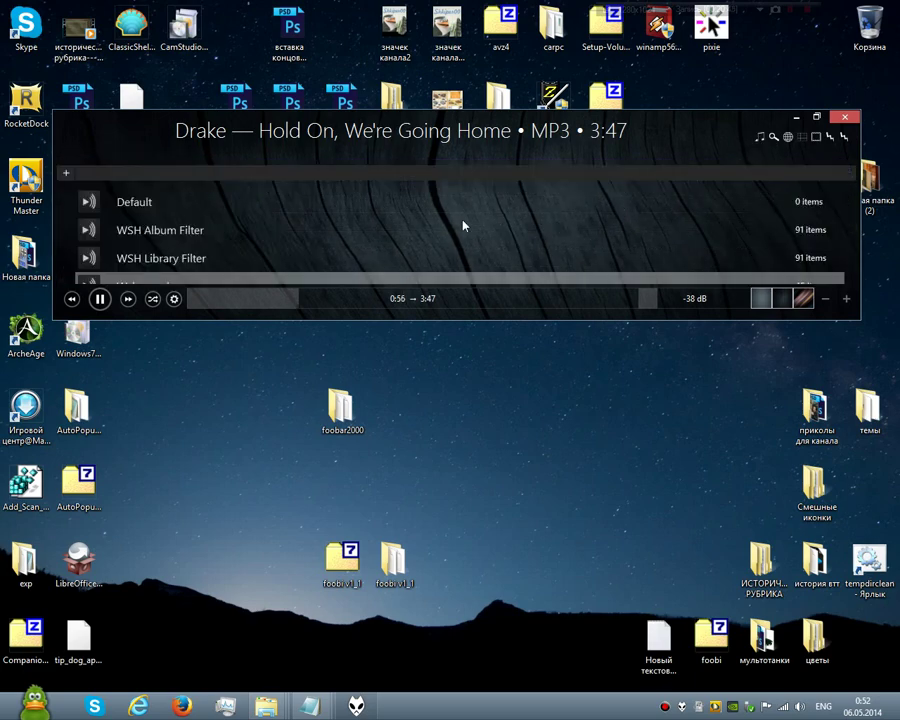
scroll(463, 226, down, 1)
scroll(462, 222, up, 1)
click(776, 137)
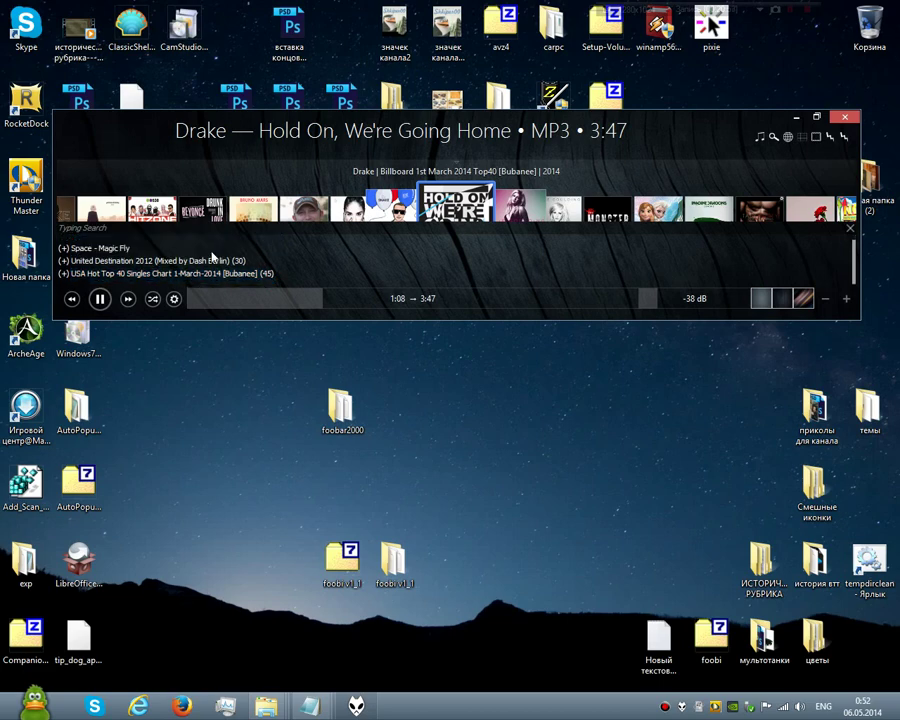
View the artist biography and lyrics, and flip between the artist photo and the album cover, ending on the photo
click(789, 138)
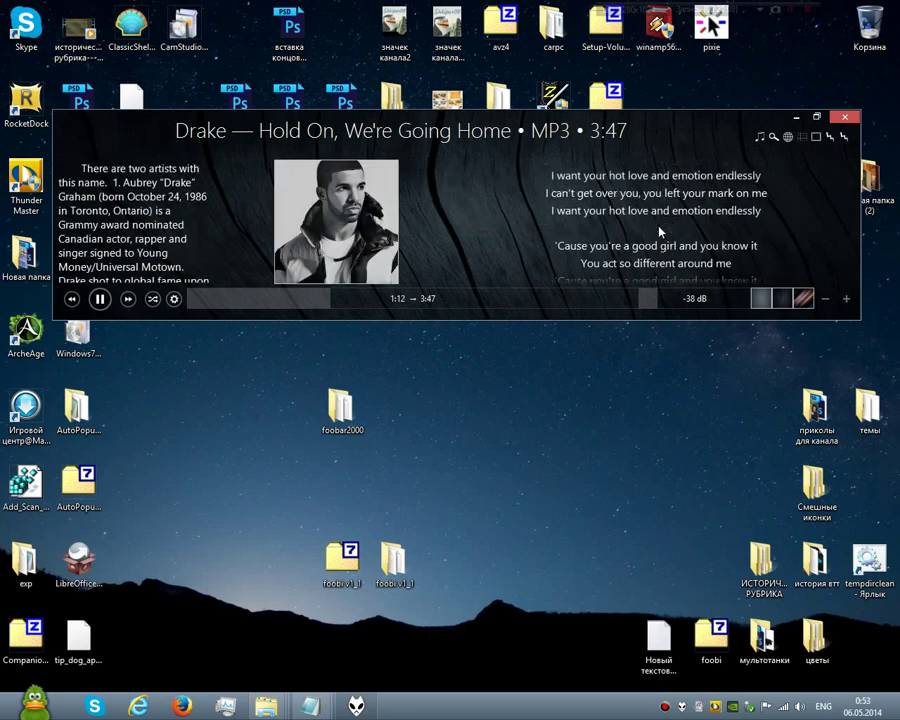
scroll(165, 229, down, 3)
scroll(165, 229, down, 2)
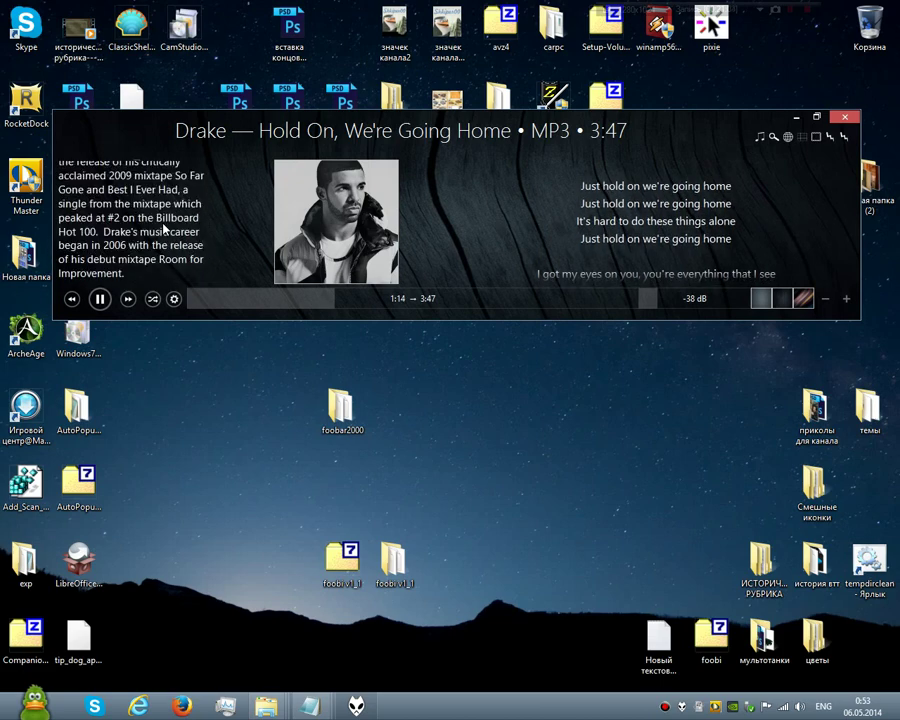
scroll(165, 229, up, 5)
click(322, 222)
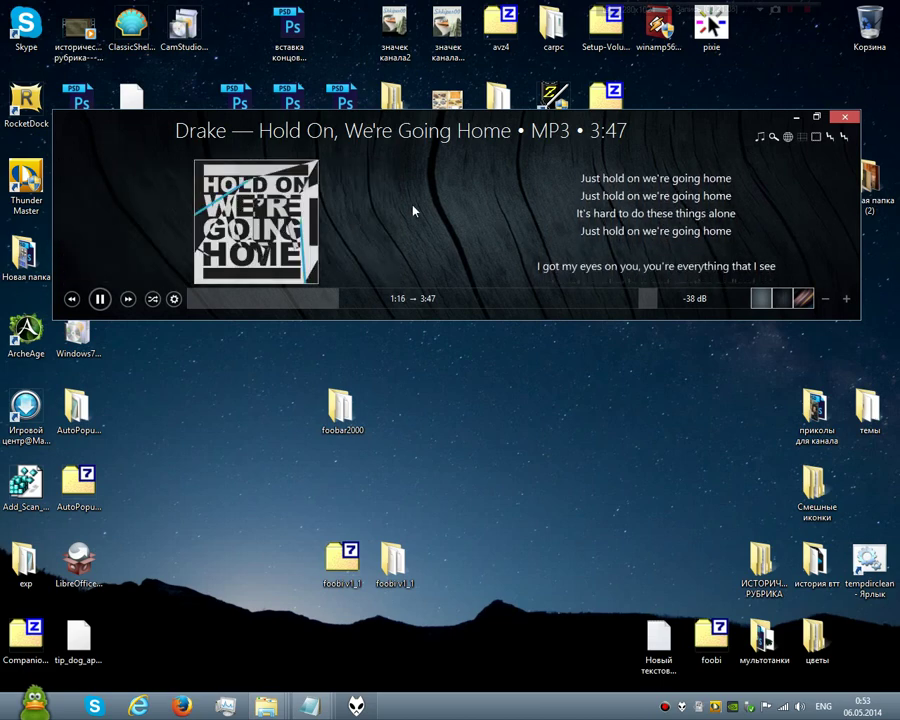
click(346, 224)
click(346, 224)
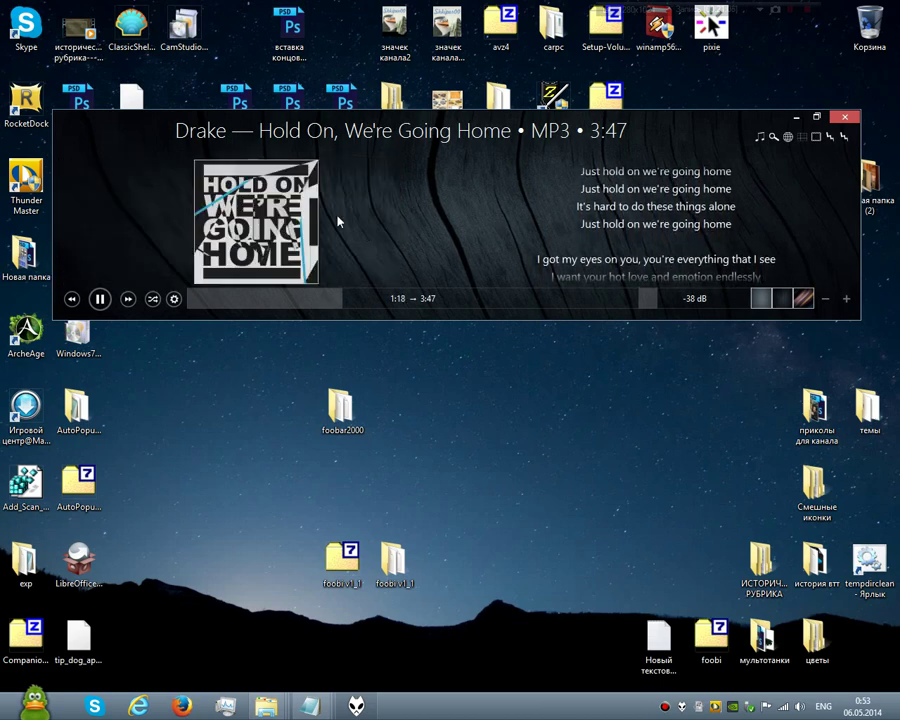
click(424, 240)
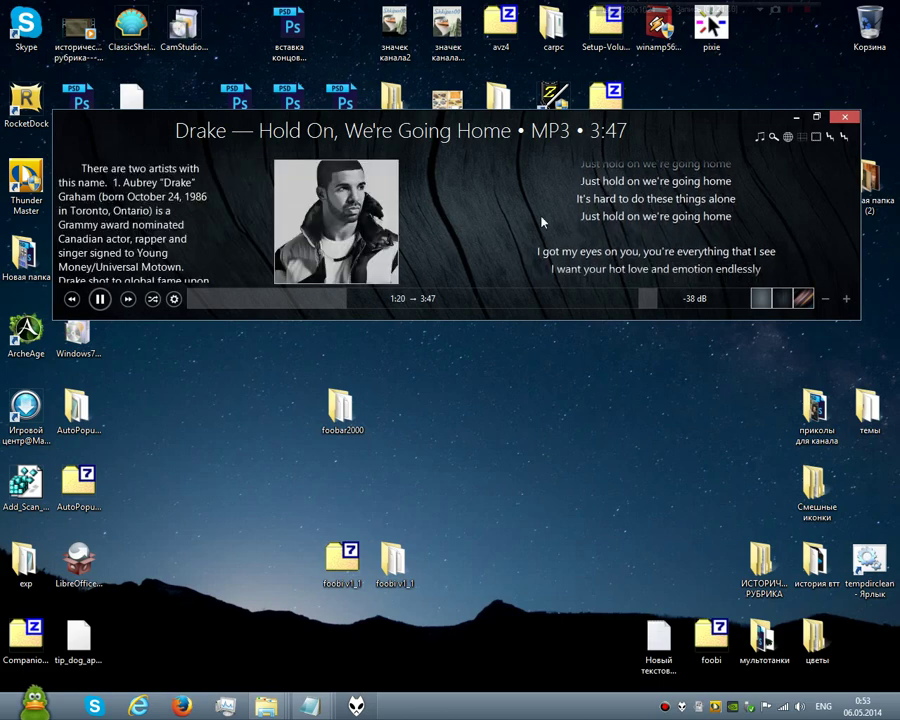
Switch between the full artist biography with similar artists and the photo with lyrics, and read through the text
click(788, 136)
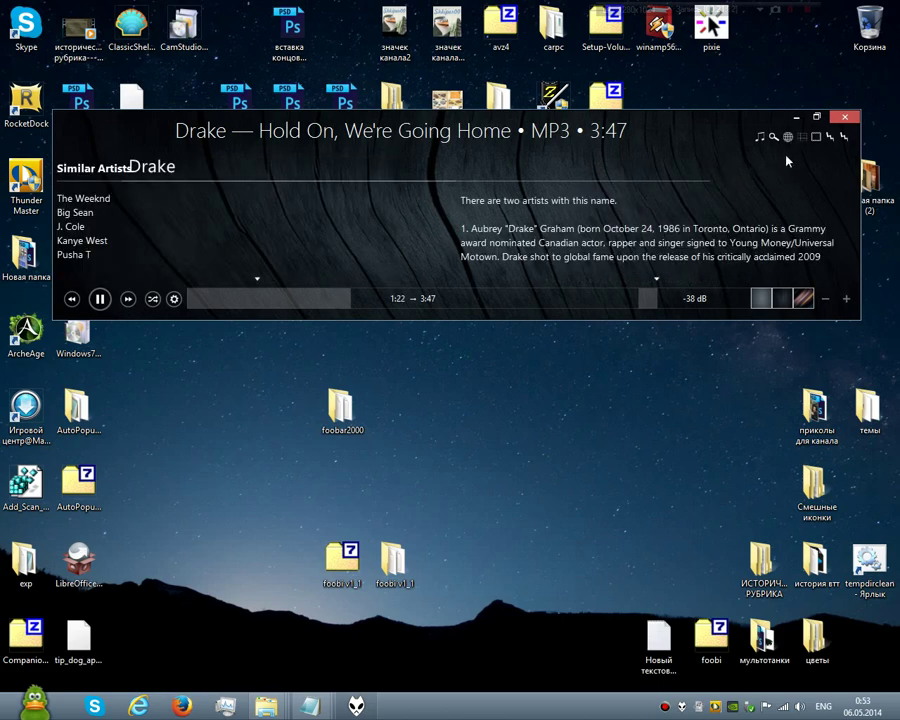
click(788, 136)
click(788, 136)
scroll(657, 230, down, 4)
scroll(657, 230, up, 4)
Go through the library, large album cover, spectrum and animated visualization views in the low, wide window
click(801, 138)
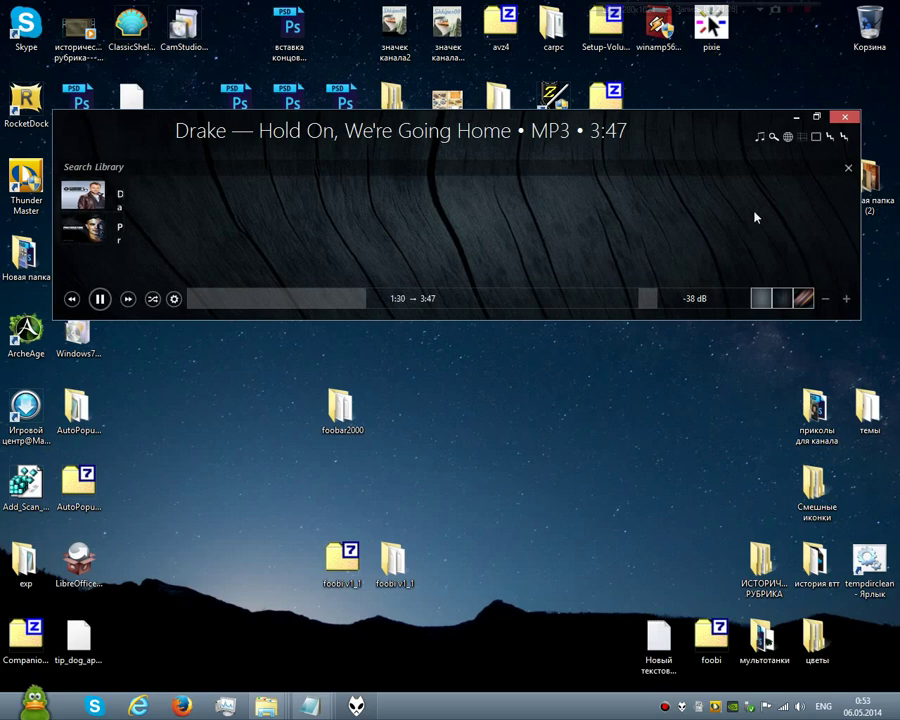
click(817, 139)
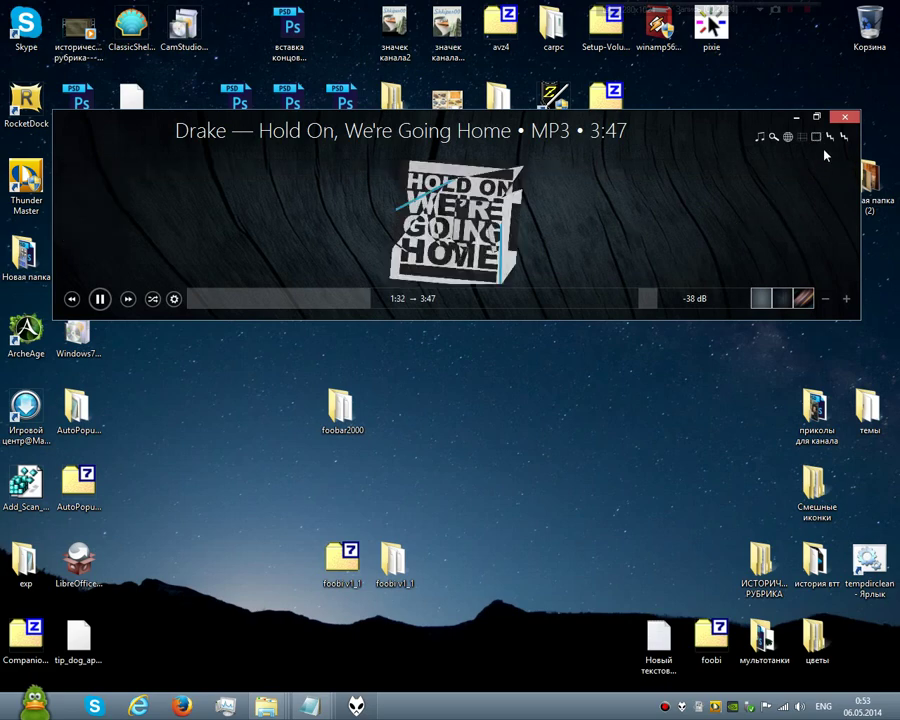
click(831, 140)
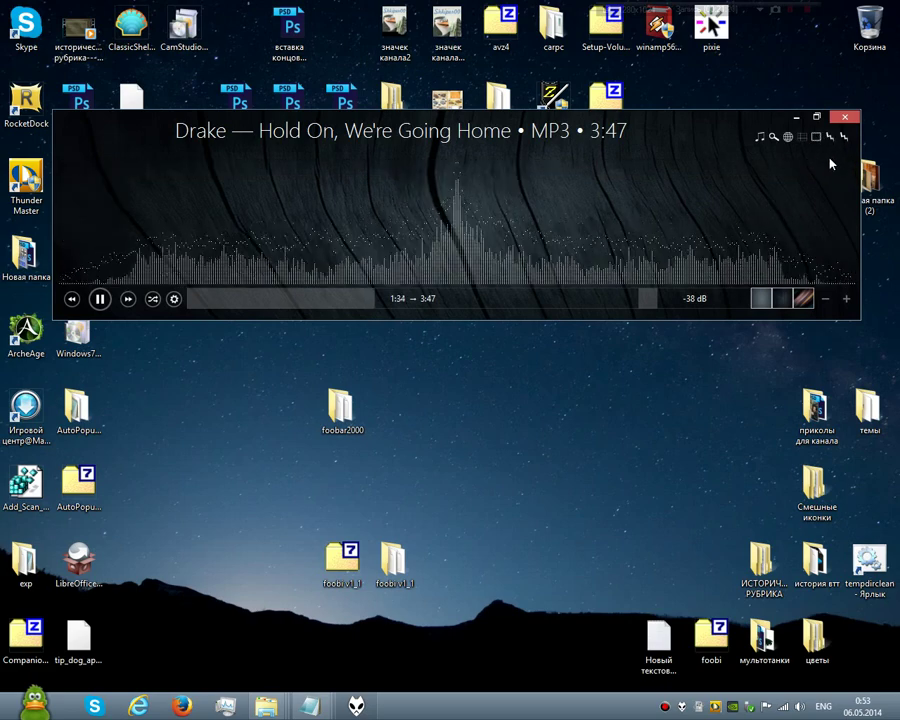
click(843, 139)
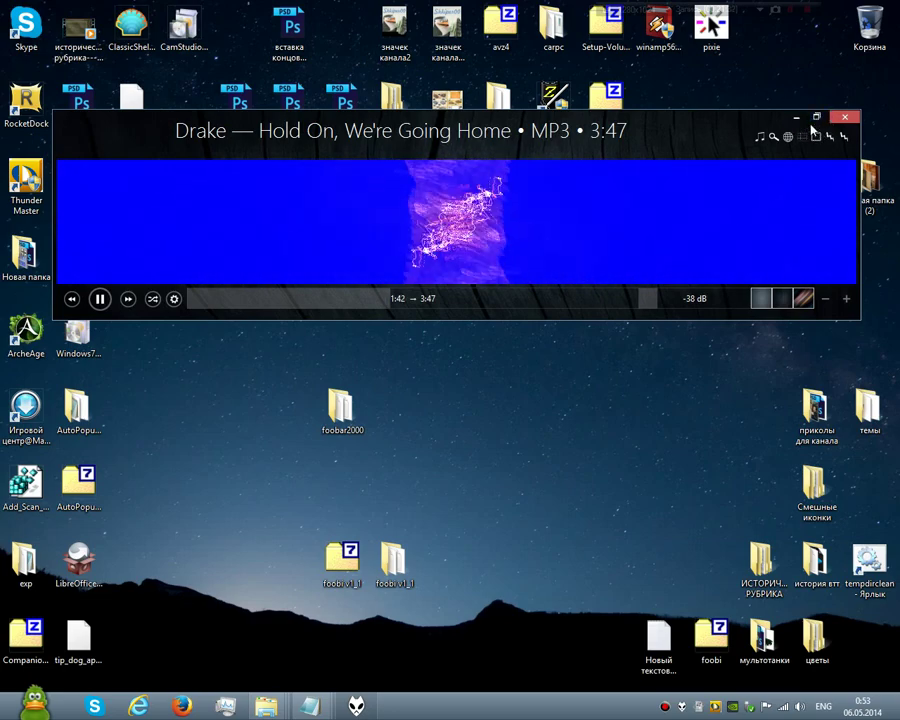
Restore the player window to its standard size and move it toward the middle of the desktop
click(816, 118)
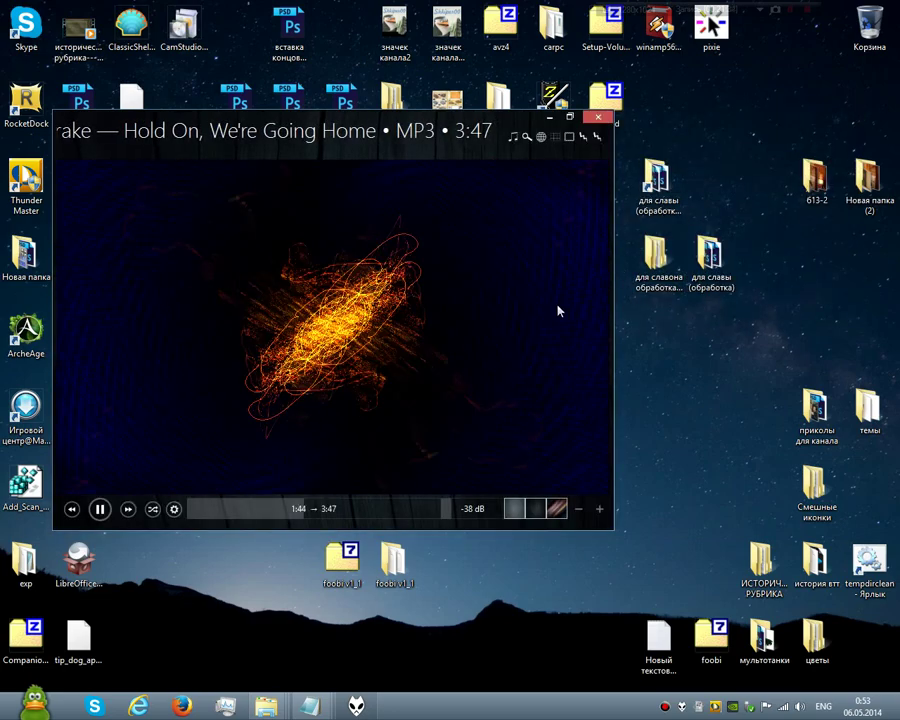
drag(343, 120, 533, 93)
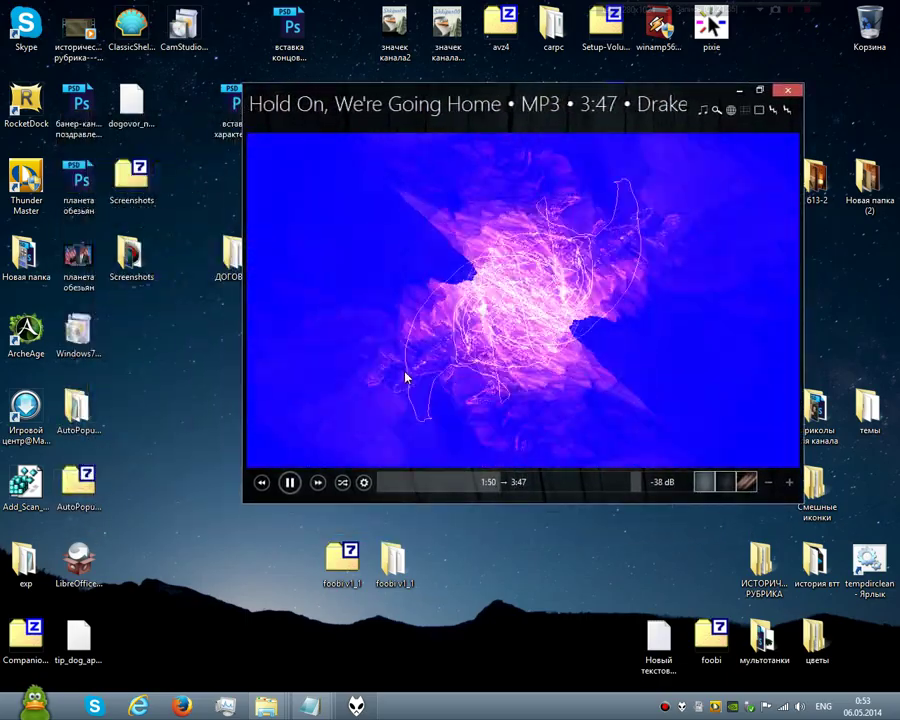
Pause the playing track and show the playlist
click(290, 483)
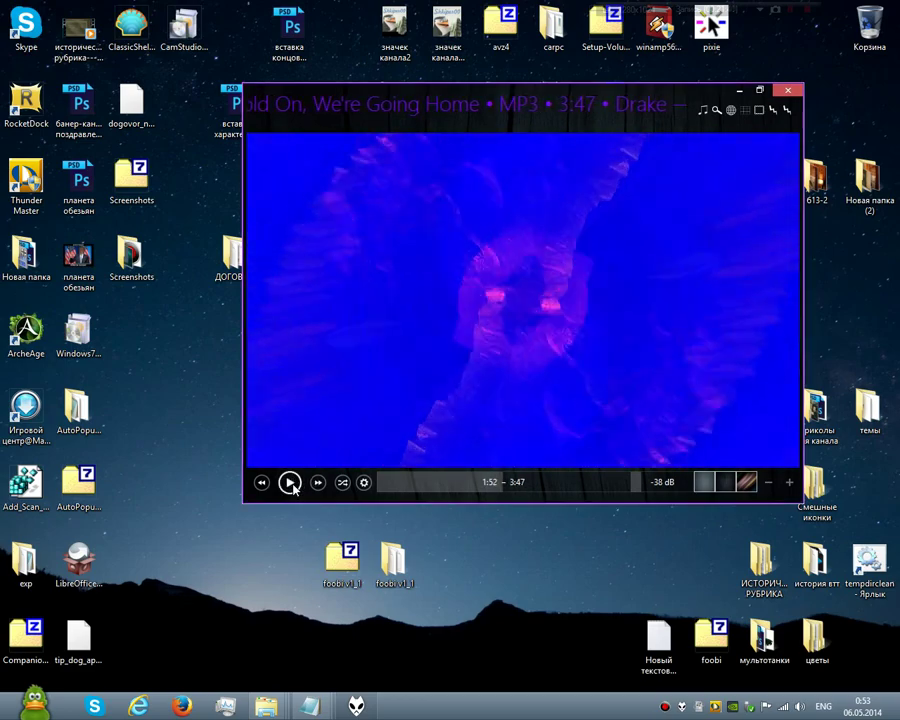
click(704, 112)
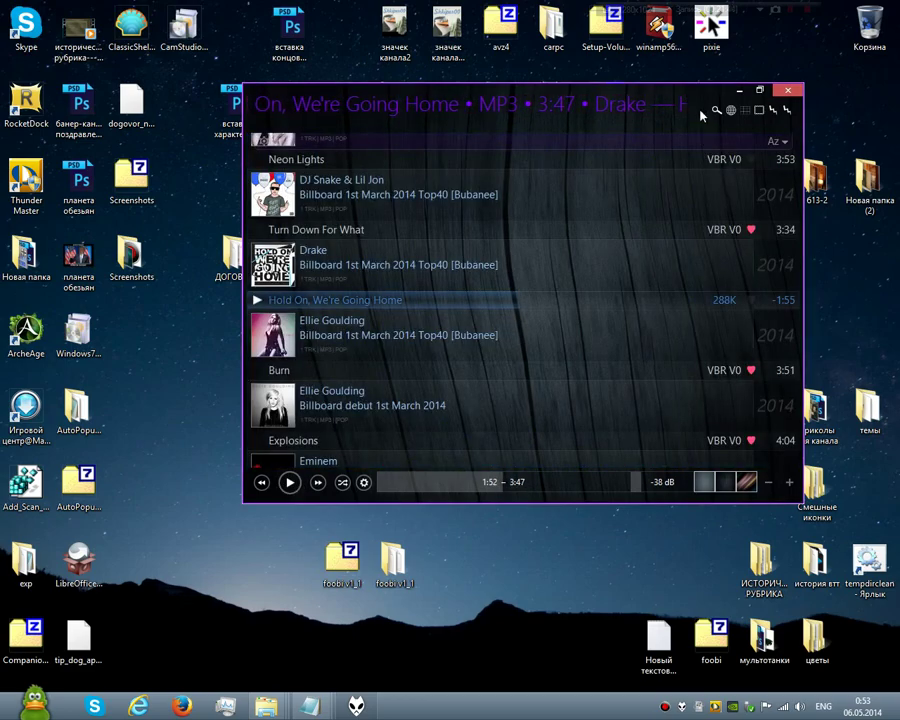